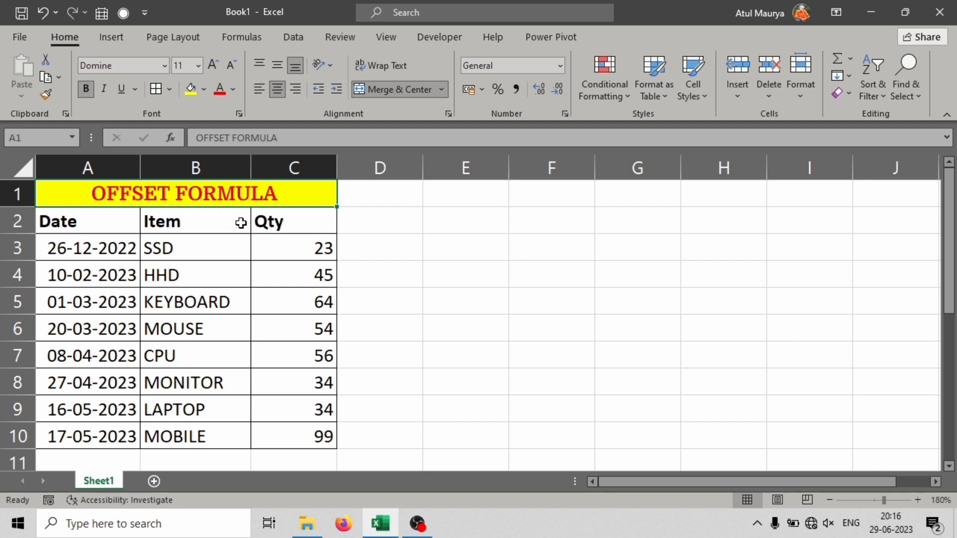
{"action": "left_click", "coordinate": [284, 277]}
{"action": "left_click_drag", "start_coordinate": [284, 277], "coordinate": [288, 381]}
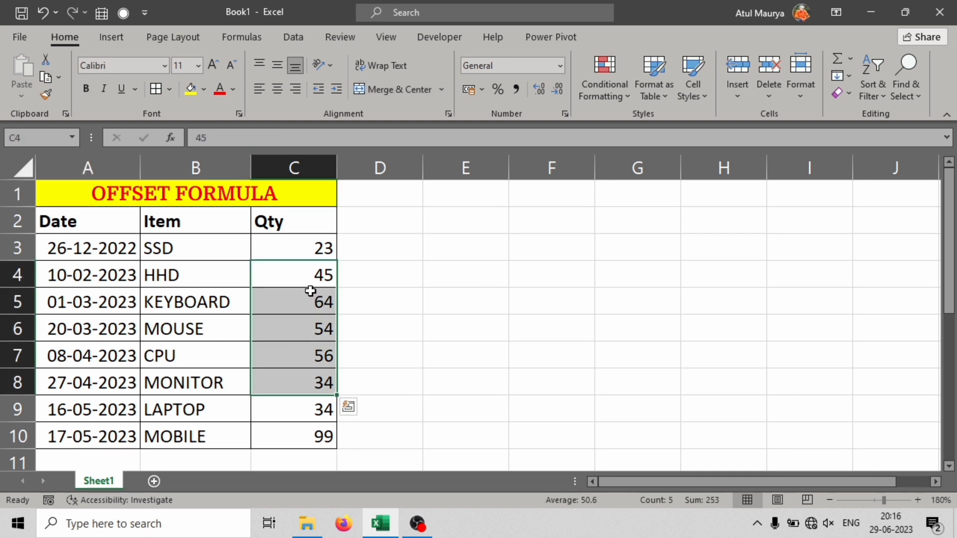
{"action": "left_click_drag", "start_coordinate": [304, 277], "coordinate": [300, 383]}
{"action": "left_click", "coordinate": [156, 188]}
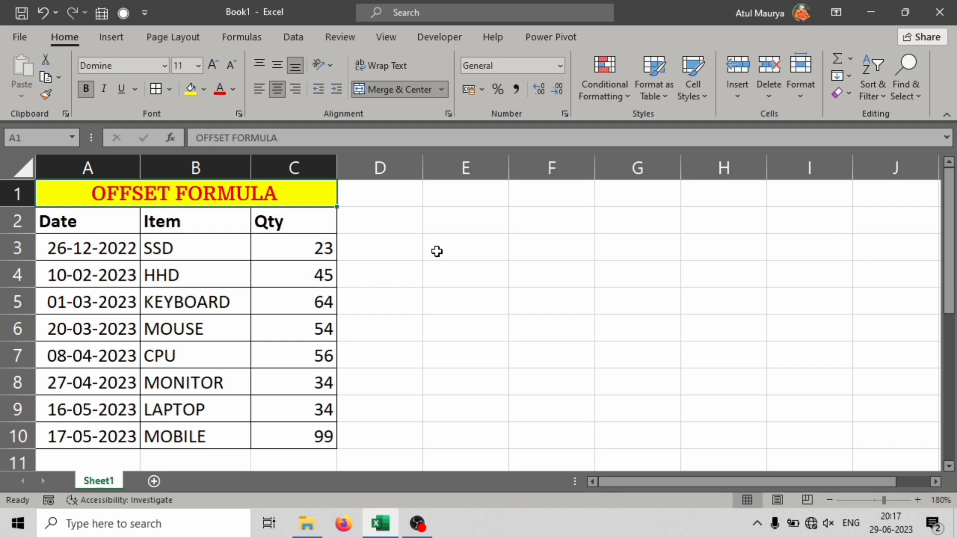
Step: Start an OFFSET formula in cell E3 with the Qty header cell C2 as its reference argument
{"action": "left_click", "coordinate": [456, 253]}
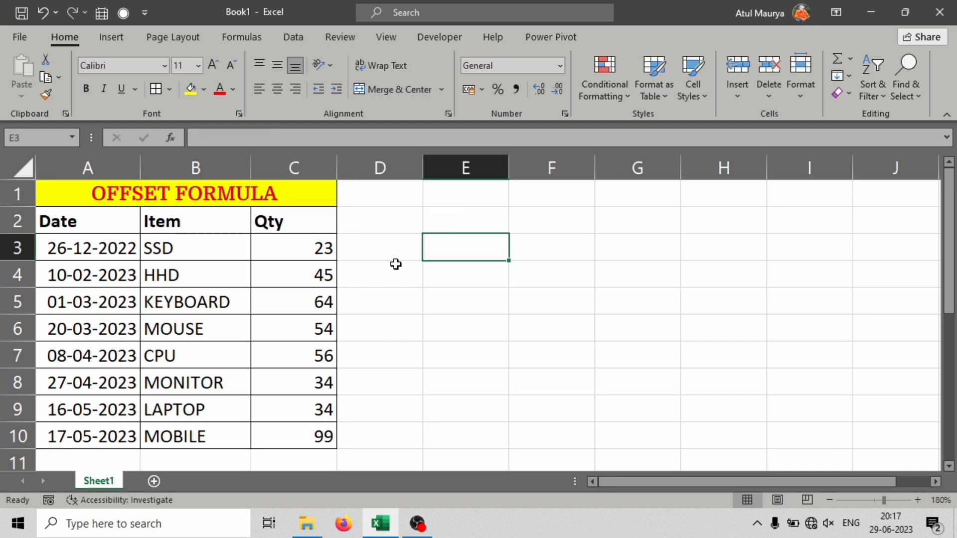
{"action": "type", "text": "="}
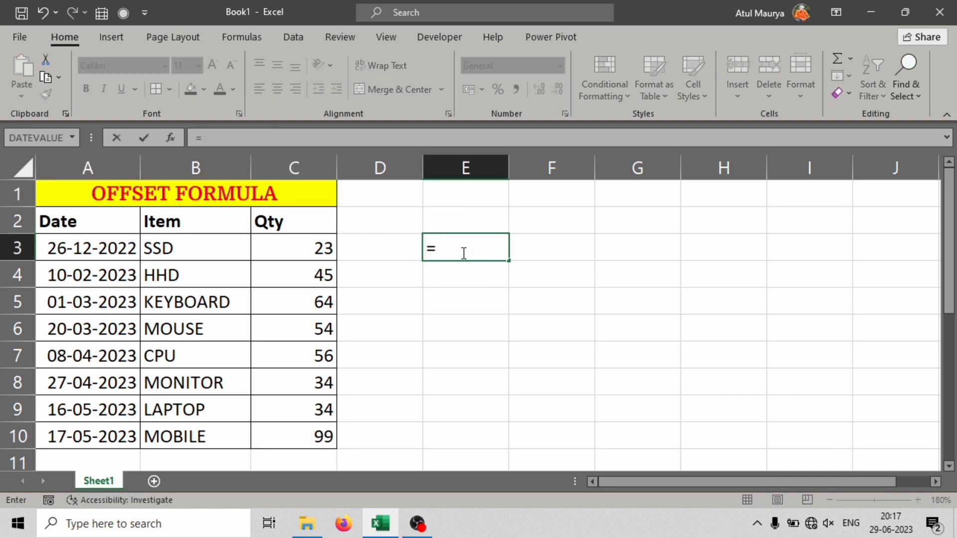
{"action": "type", "text": "off"}
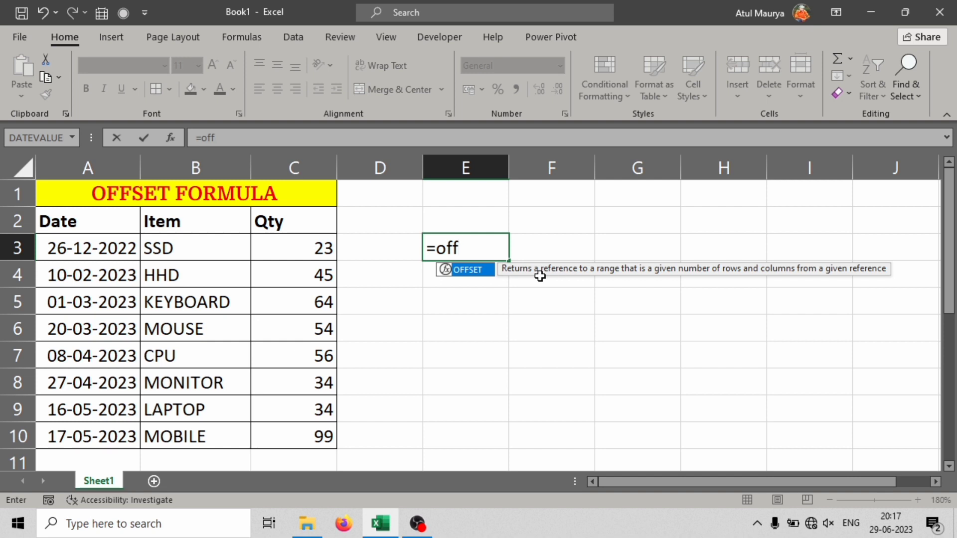
{"action": "double_click", "coordinate": [471, 266]}
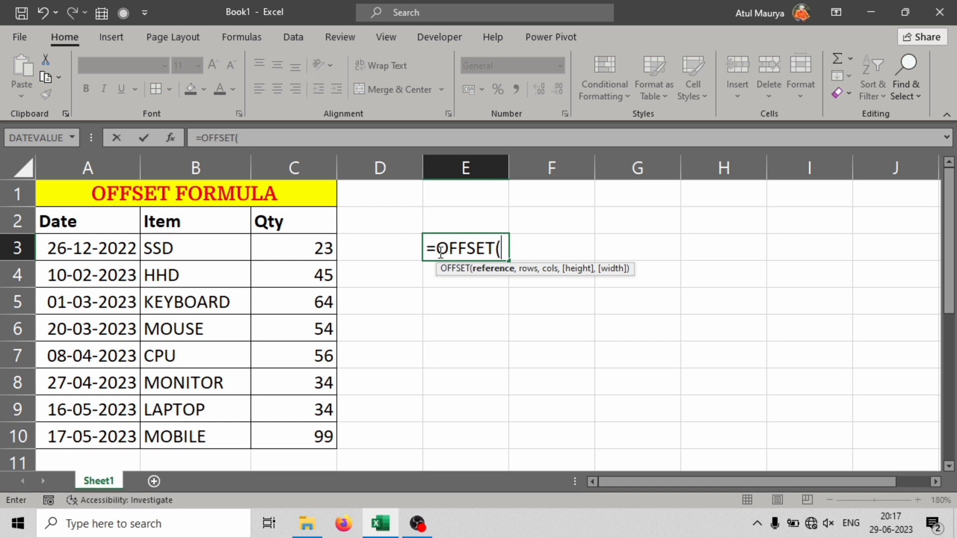
{"action": "left_click_drag", "start_coordinate": [439, 252], "coordinate": [497, 250]}
{"action": "left_click", "coordinate": [505, 252]}
{"action": "key", "text": "super+plus"}
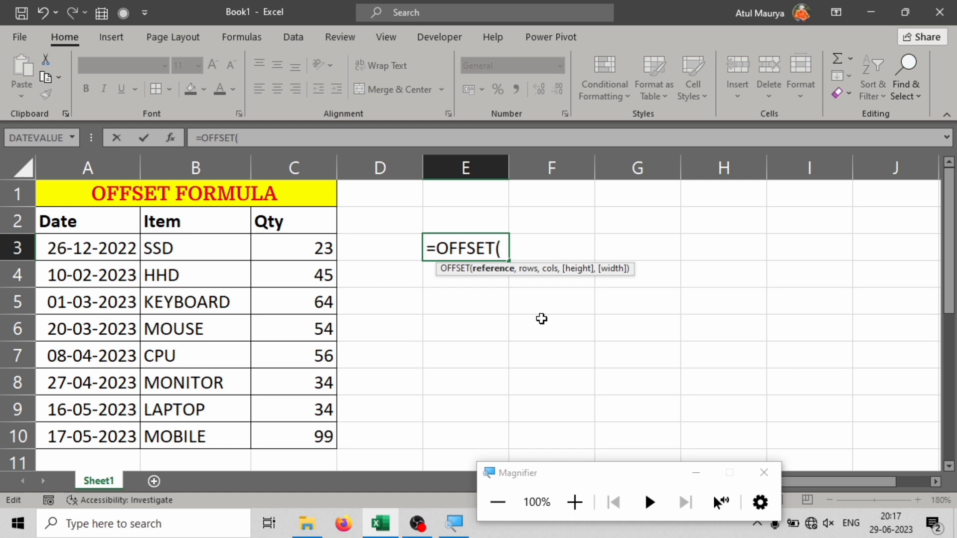
{"action": "left_click", "coordinate": [697, 473]}
{"action": "left_click", "coordinate": [289, 227]}
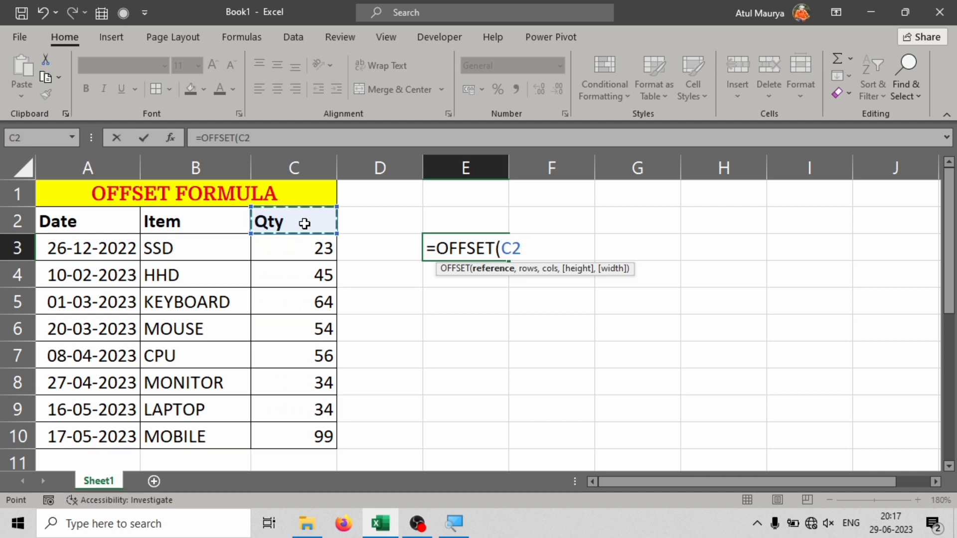
{"action": "left_click_drag", "start_coordinate": [327, 201], "coordinate": [289, 223]}
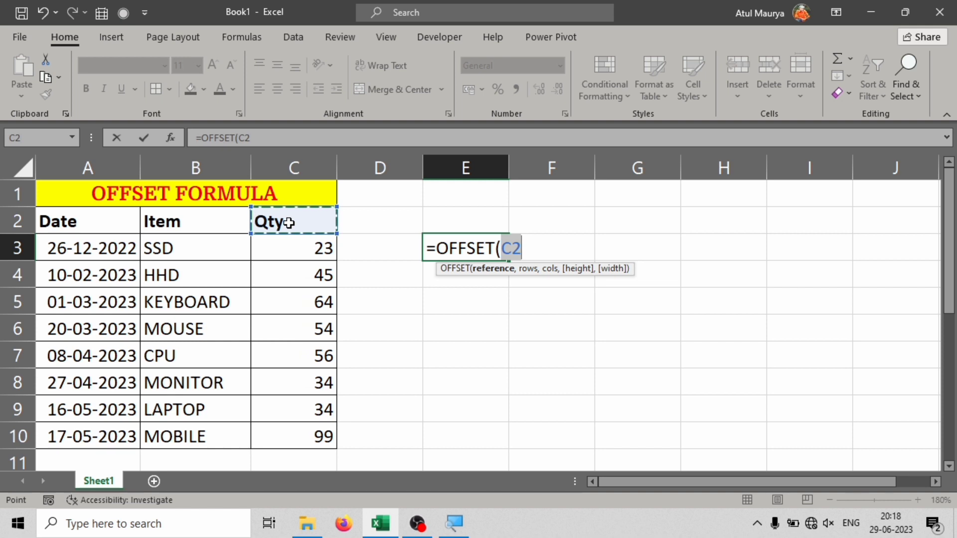
{"action": "type", "text": ","}
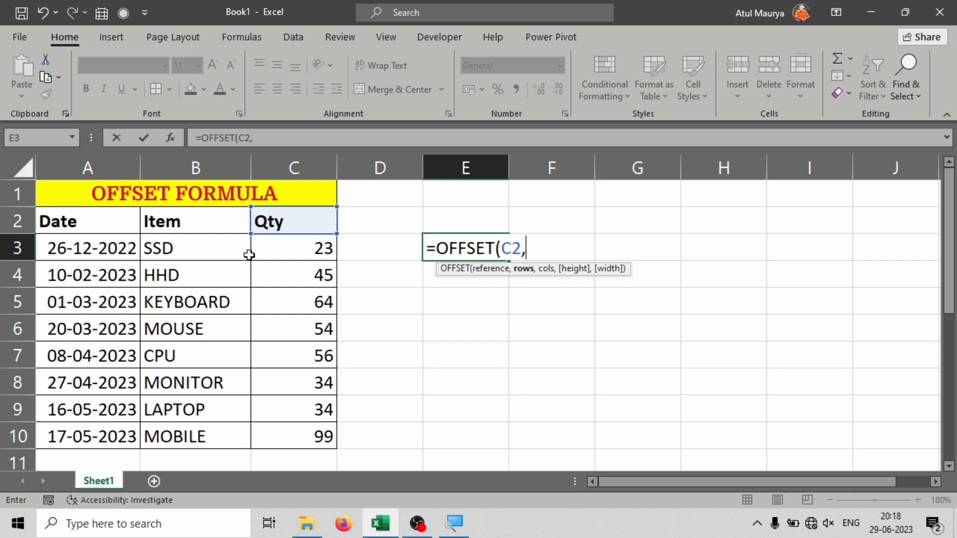
Step: Complete the OFFSET formula in E3 with rows 1, columns 0, height 1 and width 1, and enter it
{"action": "type", "text": "1"}
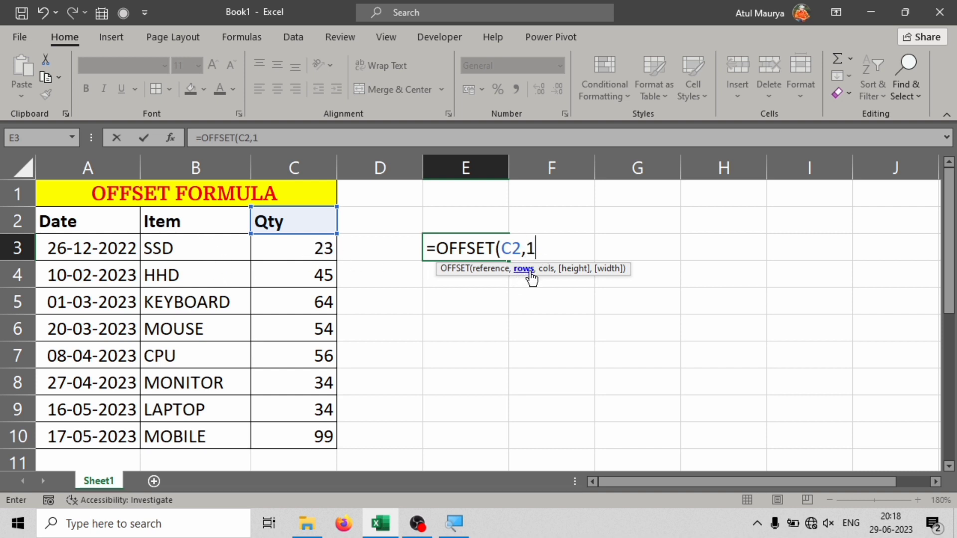
{"action": "type", "text": ","}
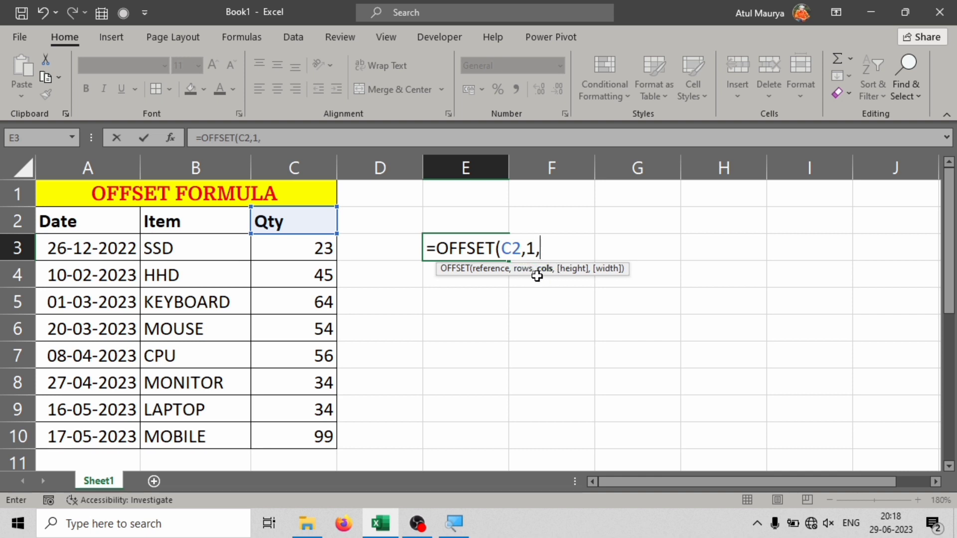
{"action": "type", "text": "0"}
{"action": "type", "text": ","}
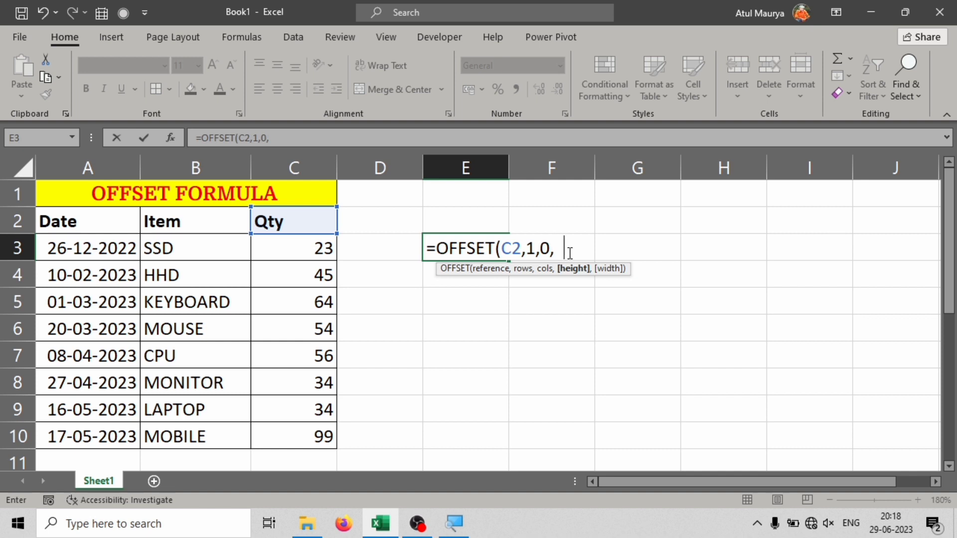
{"action": "key", "text": "BackSpace"}
{"action": "type", "text": "1,"}
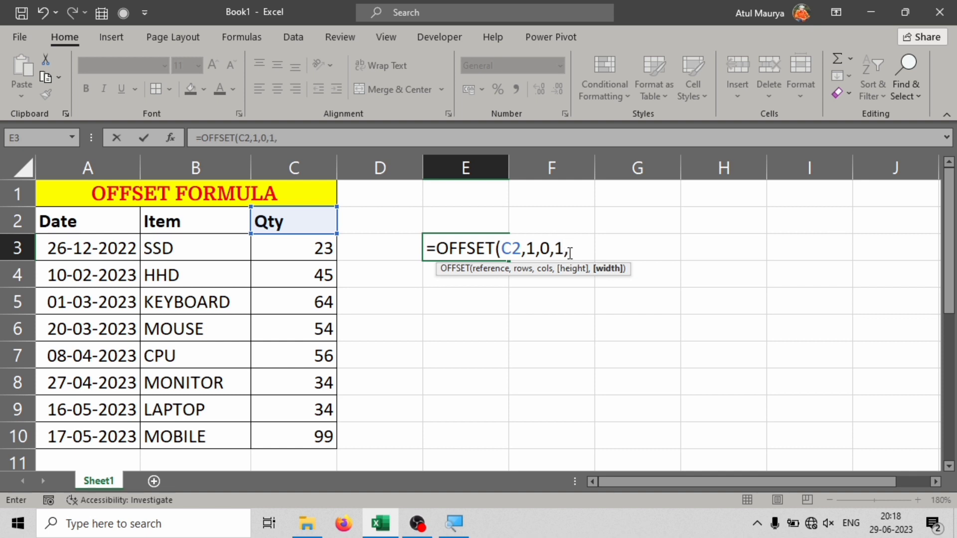
{"action": "type", "text": "1"}
{"action": "type", "text": ")"}
{"action": "key", "text": "Return"}
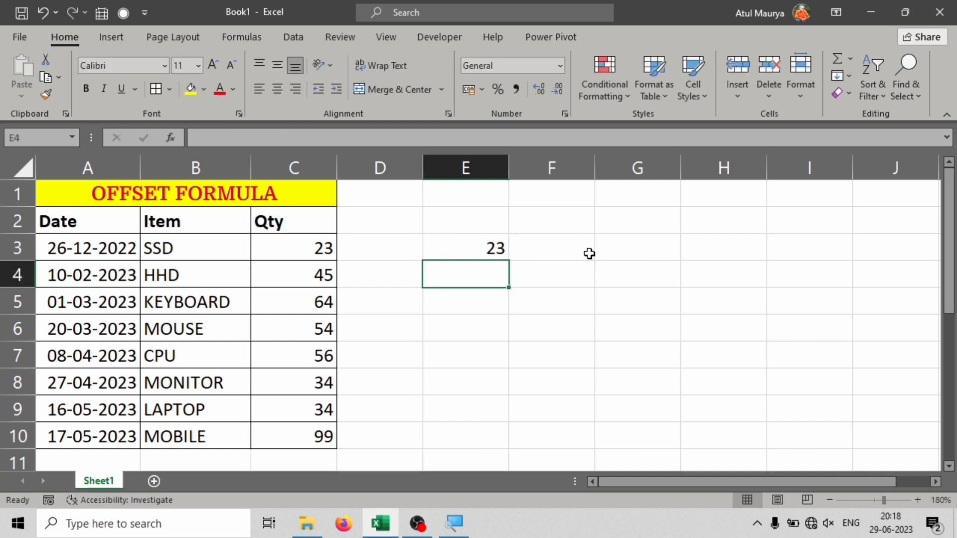
Step: Examine each argument of the OFFSET formula in E3 and compare its result with the first Qty value in C3
{"action": "left_click", "coordinate": [477, 254]}
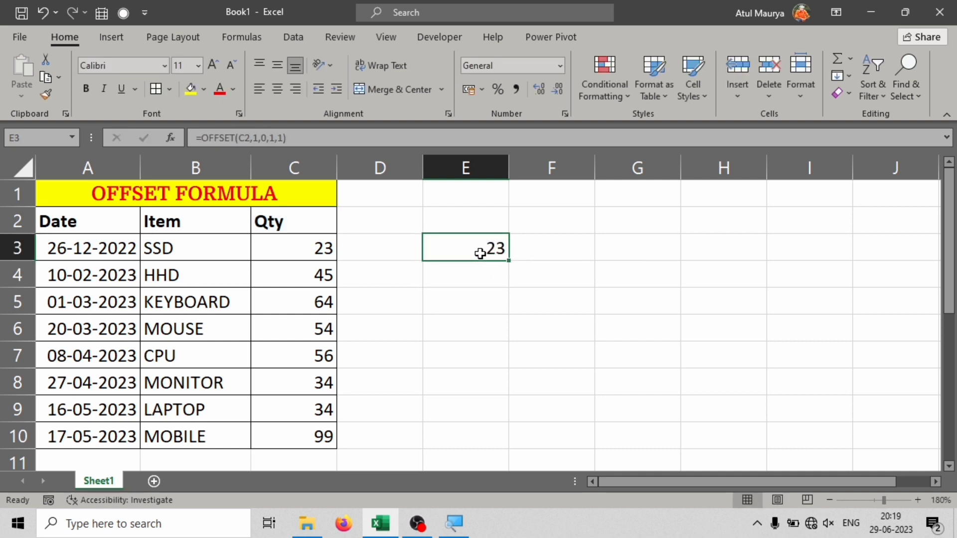
{"action": "double_click", "coordinate": [485, 254]}
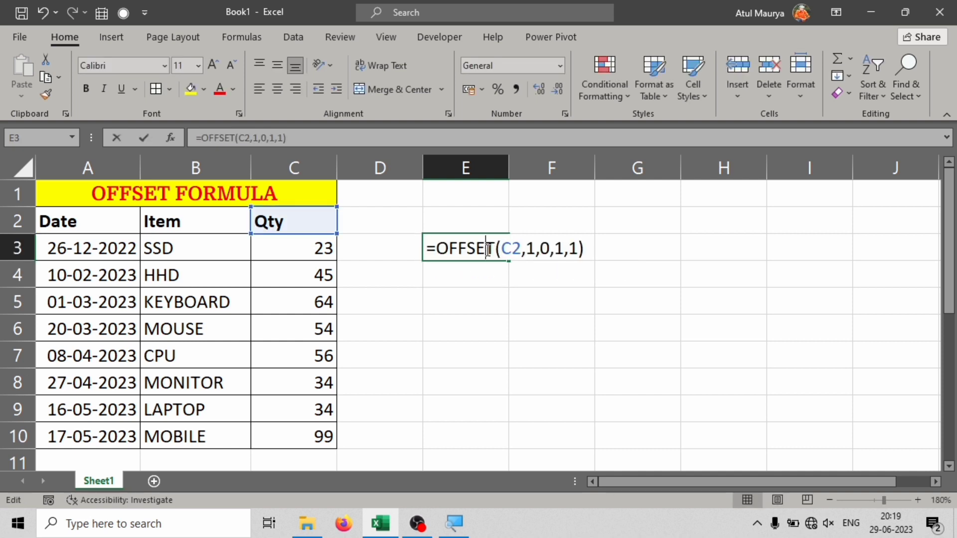
{"action": "left_click_drag", "start_coordinate": [521, 250], "coordinate": [503, 249]}
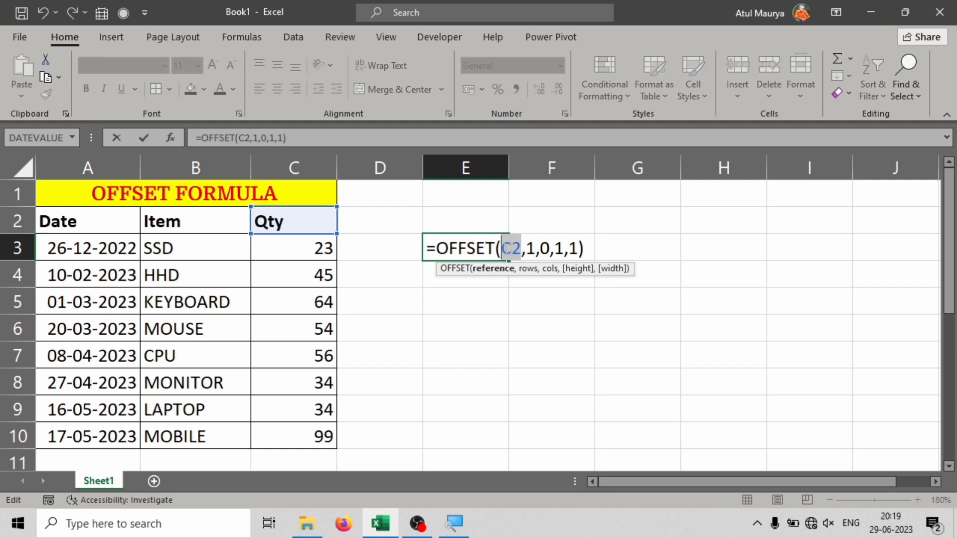
{"action": "left_click", "coordinate": [275, 220]}
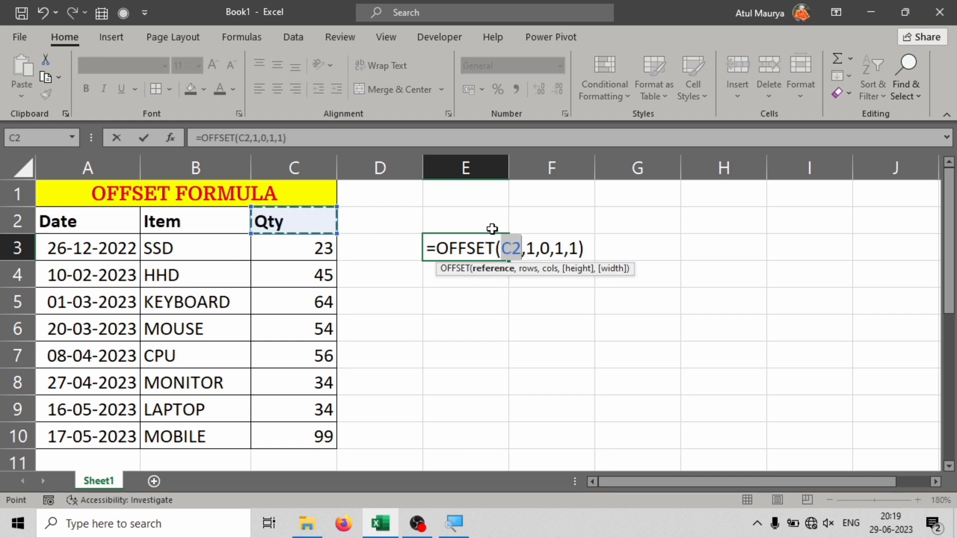
{"action": "left_click", "coordinate": [527, 249]}
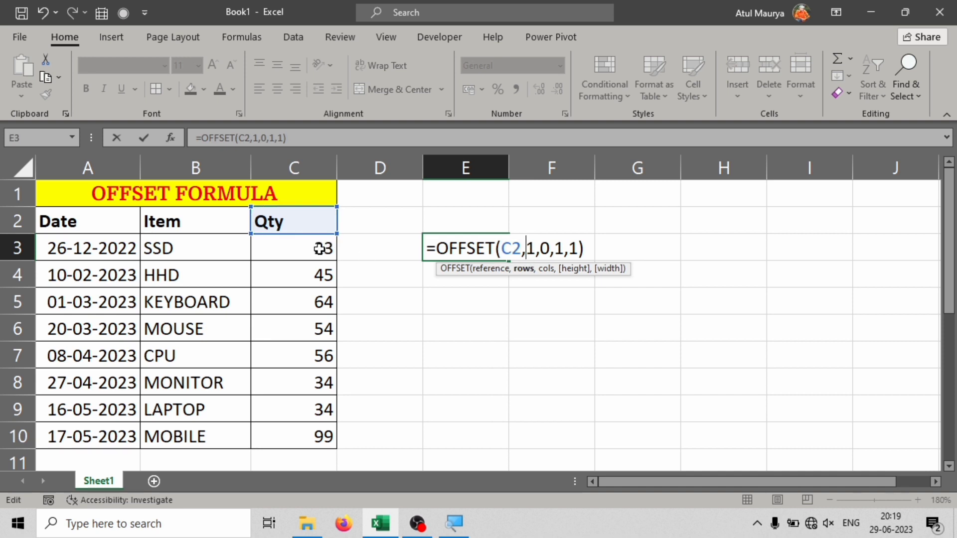
{"action": "key", "text": "Right"}
{"action": "key", "text": "Right"}
{"action": "key", "text": "Right"}
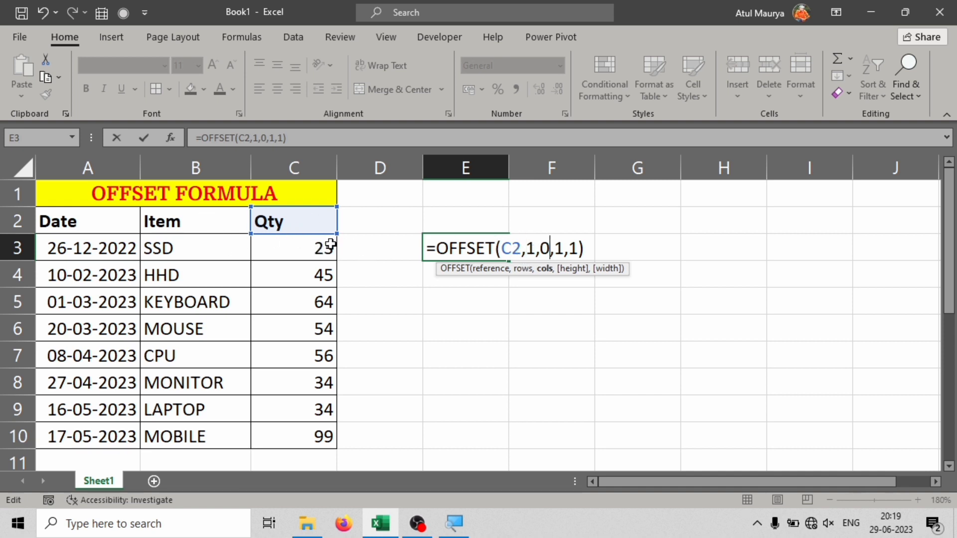
{"action": "left_click", "coordinate": [563, 248]}
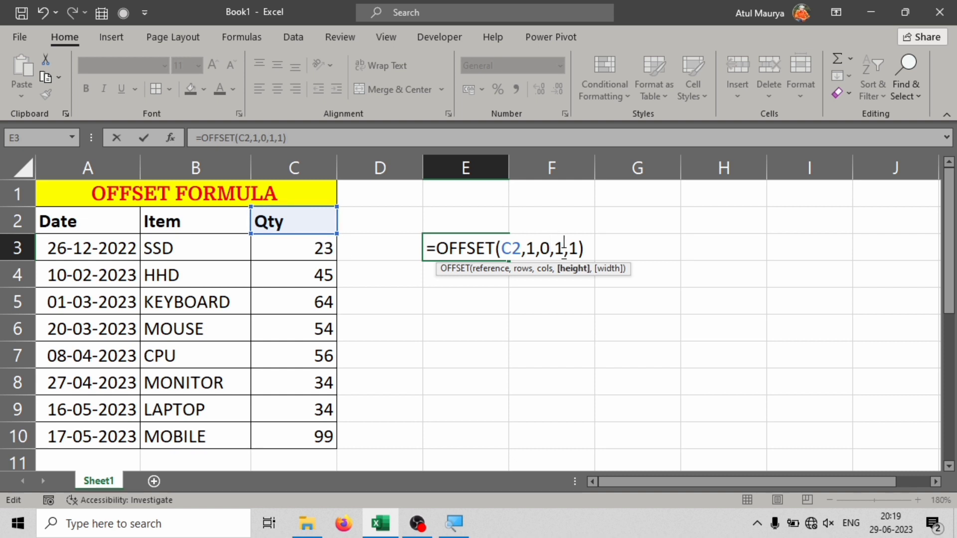
{"action": "left_click_drag", "start_coordinate": [559, 248], "coordinate": [578, 248]}
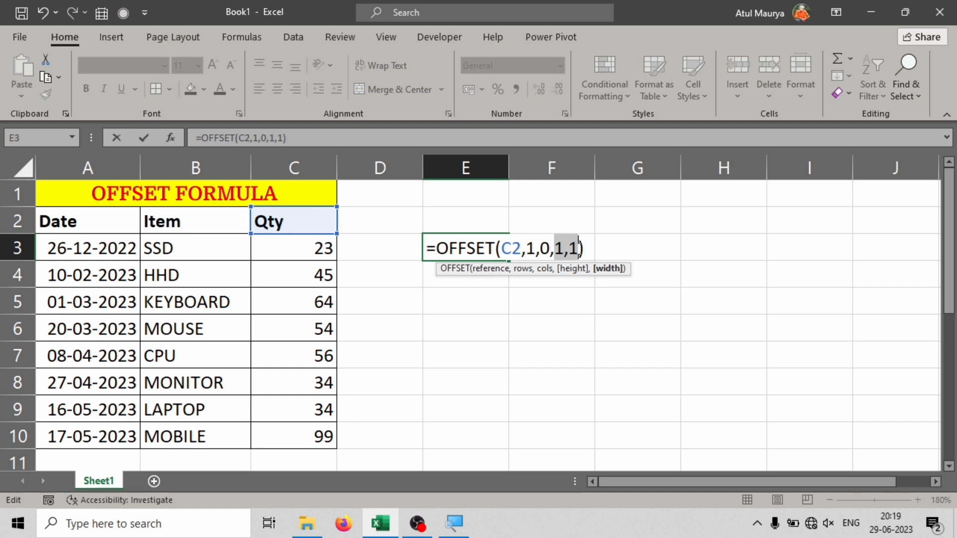
{"action": "key", "text": "Return"}
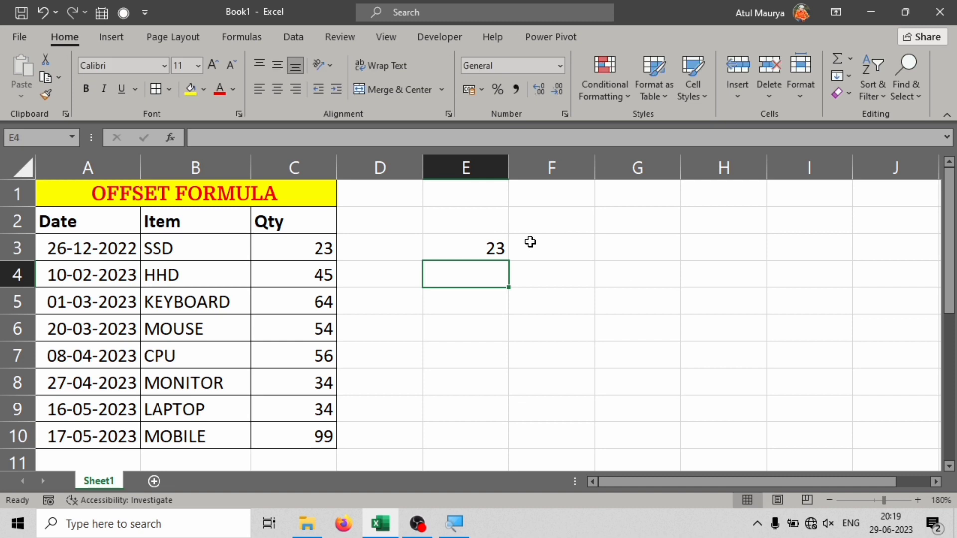
{"action": "left_click", "coordinate": [489, 245]}
{"action": "left_click", "coordinate": [307, 248]}
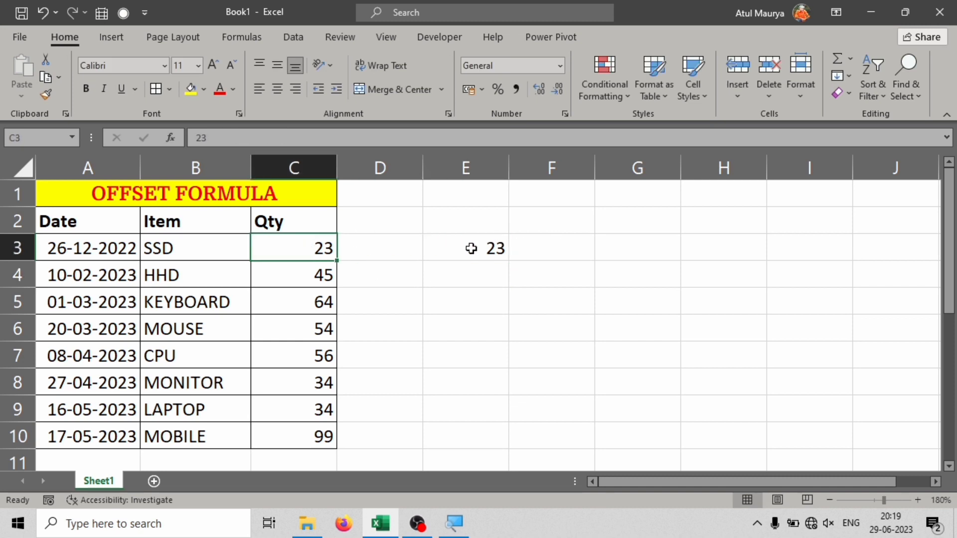
Step: Try a height of 0 in the OFFSET formula in E3
{"action": "double_click", "coordinate": [474, 249]}
{"action": "left_click_drag", "start_coordinate": [555, 247], "coordinate": [579, 244]}
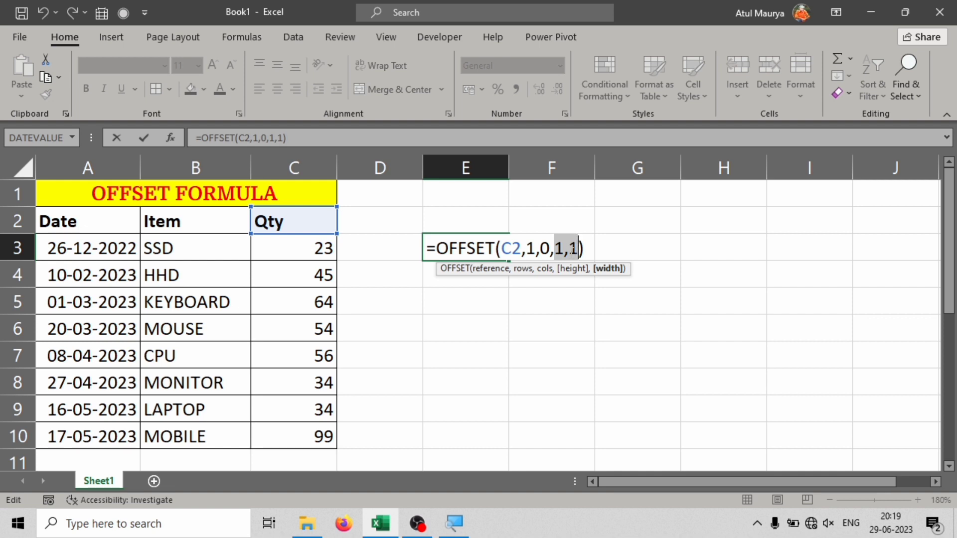
{"action": "left_click", "coordinate": [565, 248]}
{"action": "key", "text": "BackSpace"}
{"action": "type", "text": "0"}
{"action": "key", "text": "Return"}
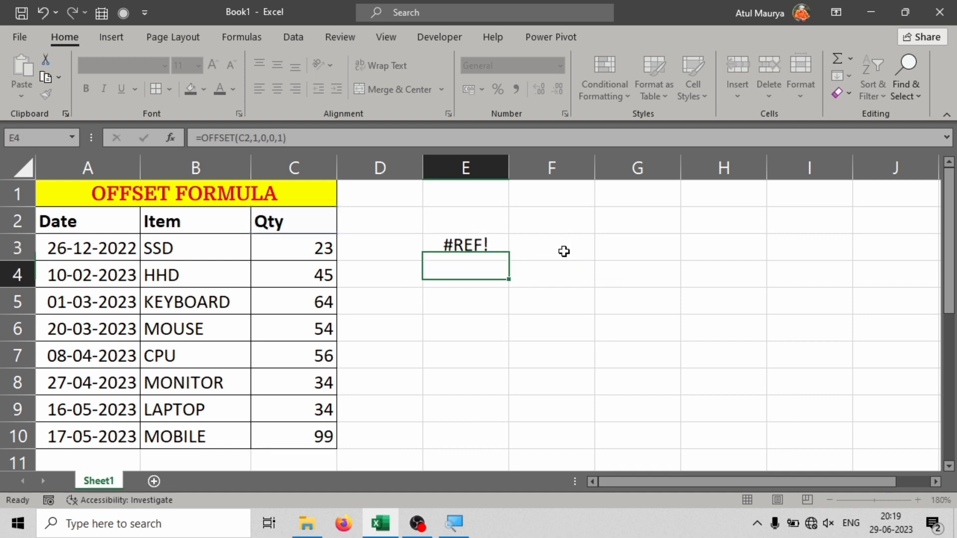
Step: Set the height argument of the OFFSET formula in E3 to 1 and enter it
{"action": "left_click", "coordinate": [470, 247]}
{"action": "double_click", "coordinate": [470, 248]}
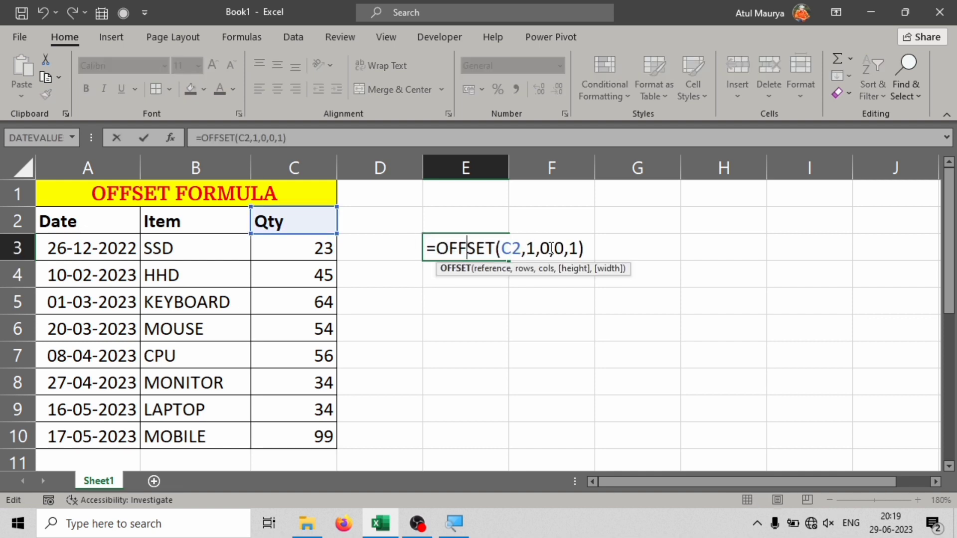
{"action": "left_click", "coordinate": [563, 248]}
{"action": "key", "text": "BackSpace"}
{"action": "type", "text": "1"}
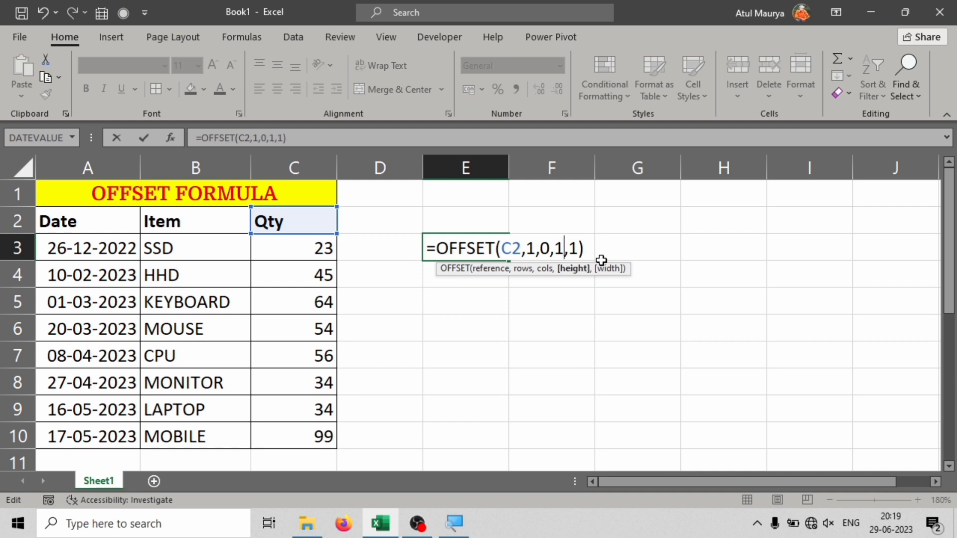
{"action": "left_click", "coordinate": [586, 248]}
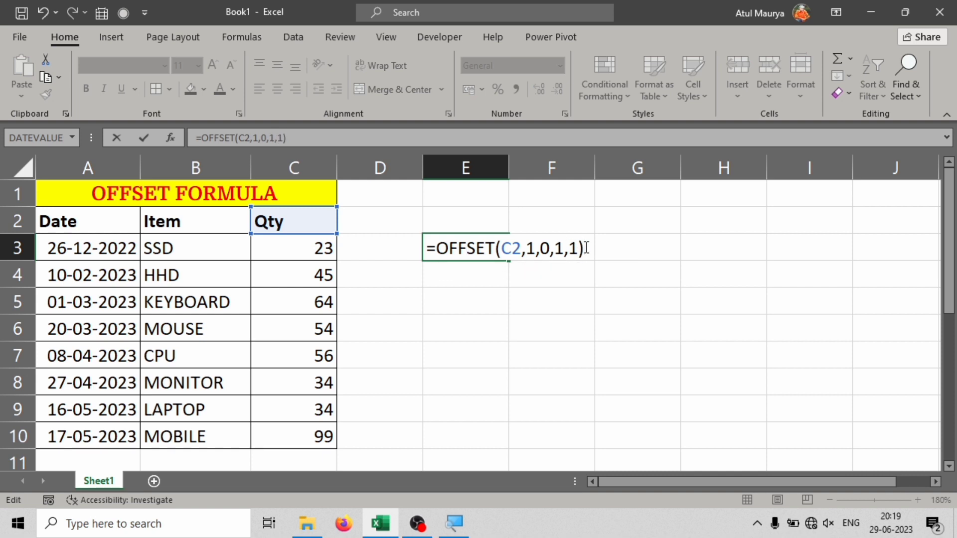
{"action": "key", "text": "Return"}
Step: Examine the reference, rows, columns and height arguments of the OFFSET formula in E3
{"action": "left_click", "coordinate": [475, 254]}
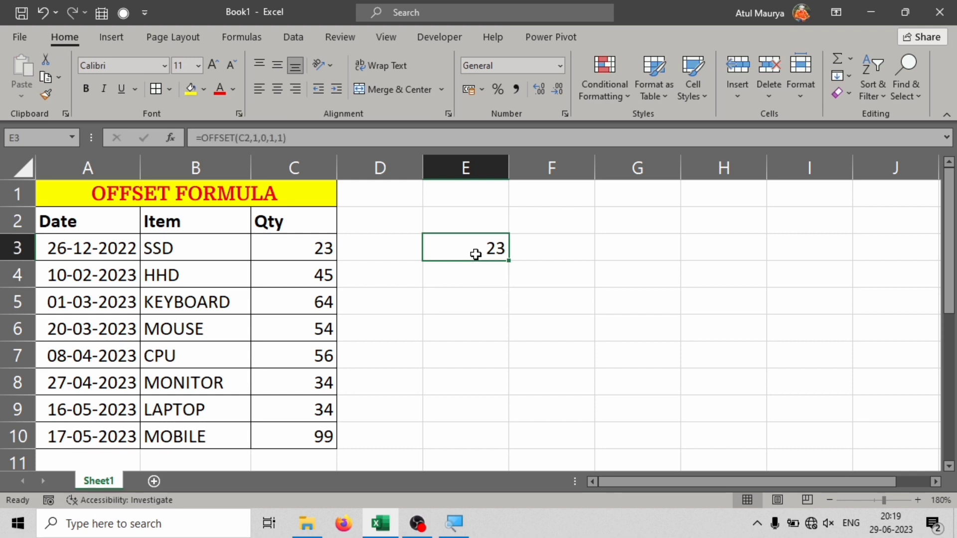
{"action": "double_click", "coordinate": [475, 254]}
{"action": "left_click", "coordinate": [555, 248]}
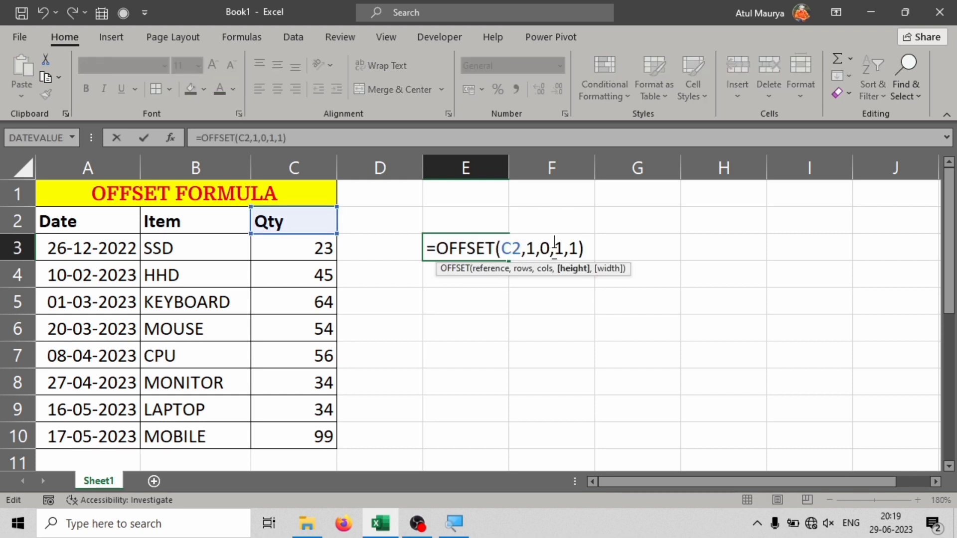
{"action": "left_click_drag", "start_coordinate": [503, 248], "coordinate": [550, 249]}
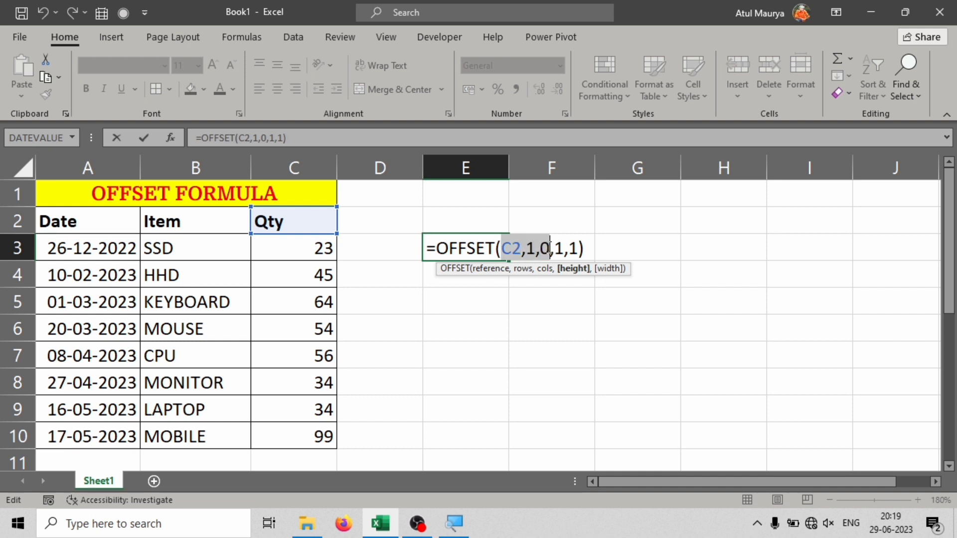
{"action": "left_click", "coordinate": [462, 245]}
{"action": "left_click", "coordinate": [522, 247]}
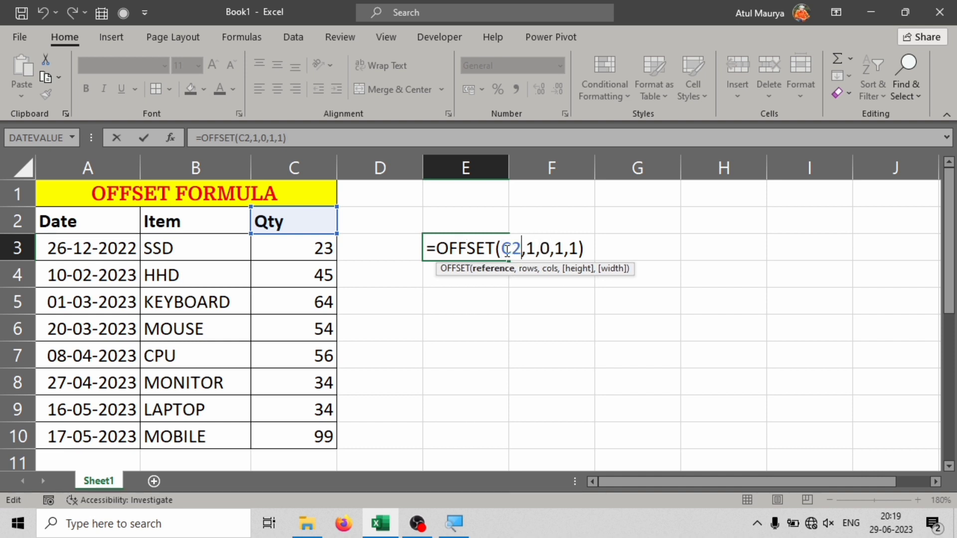
{"action": "left_click", "coordinate": [526, 248]}
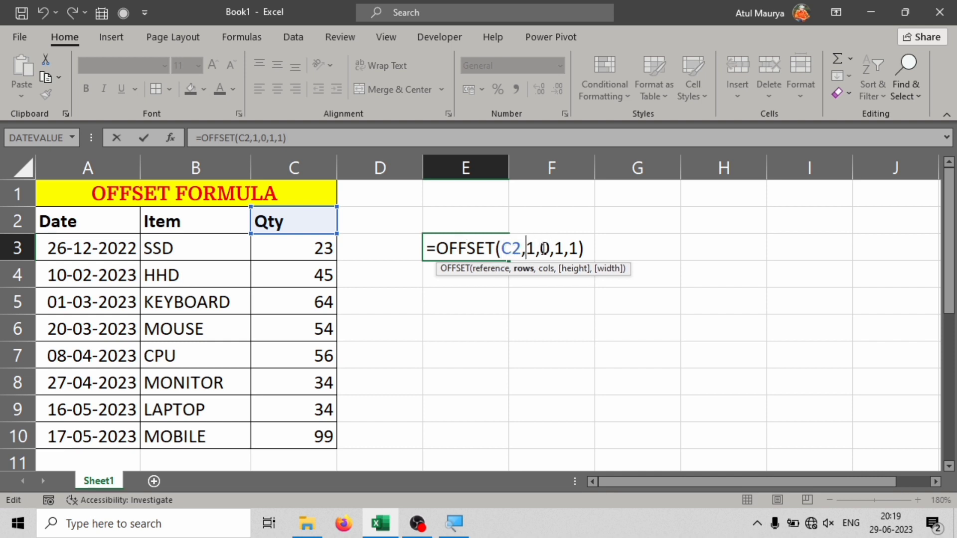
{"action": "left_click", "coordinate": [541, 248]}
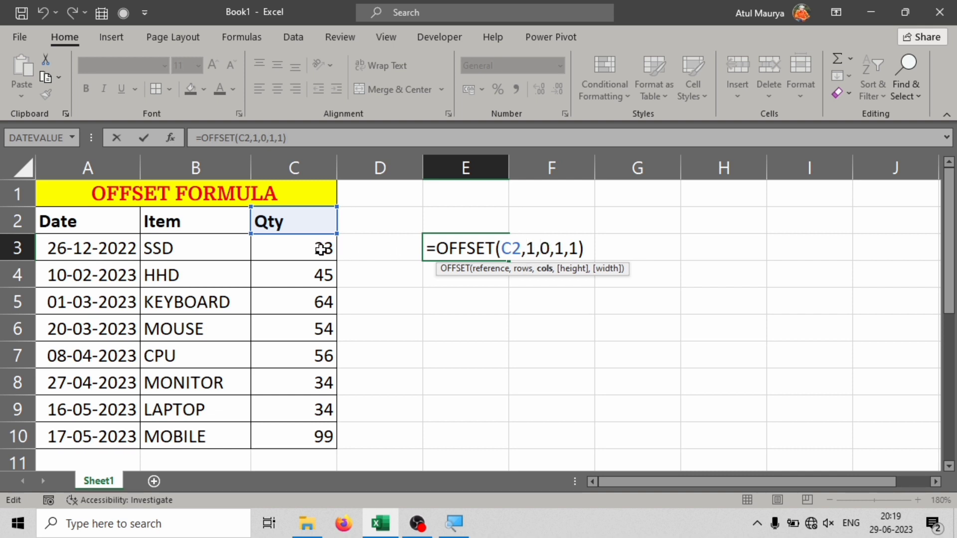
Step: Set the rows argument of the OFFSET formula in E3 to 5 and enter it
{"action": "left_click_drag", "start_coordinate": [538, 251], "coordinate": [524, 249]}
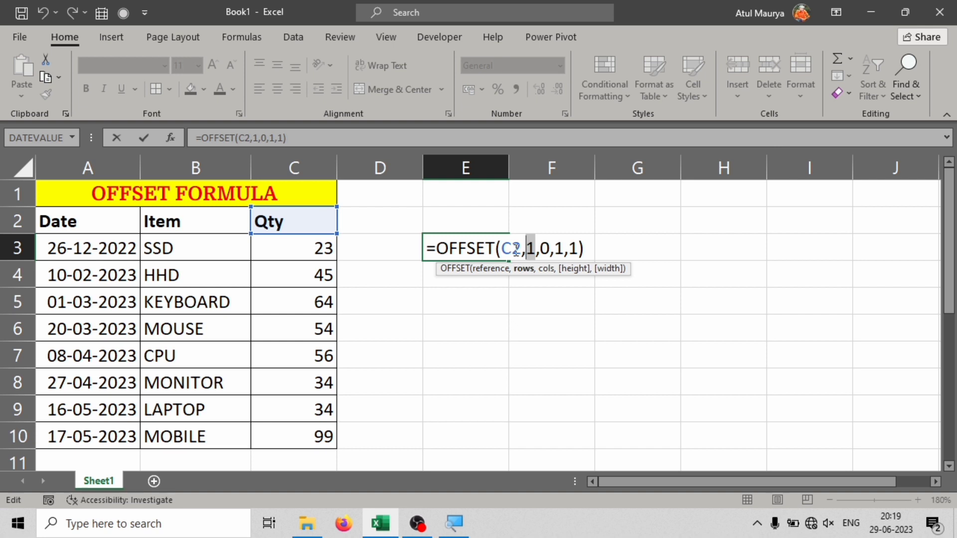
{"action": "type", "text": "5"}
{"action": "key", "text": "Return"}
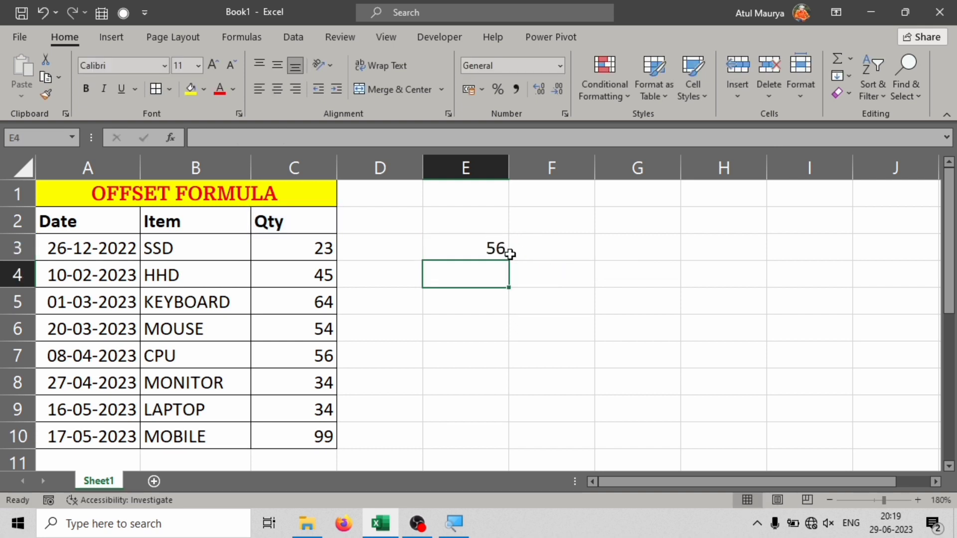
Step: Review the rows argument in E3 and count five cells down the Qty column from the header to compare with the result
{"action": "left_click", "coordinate": [438, 249]}
{"action": "double_click", "coordinate": [467, 248]}
{"action": "left_click", "coordinate": [533, 248]}
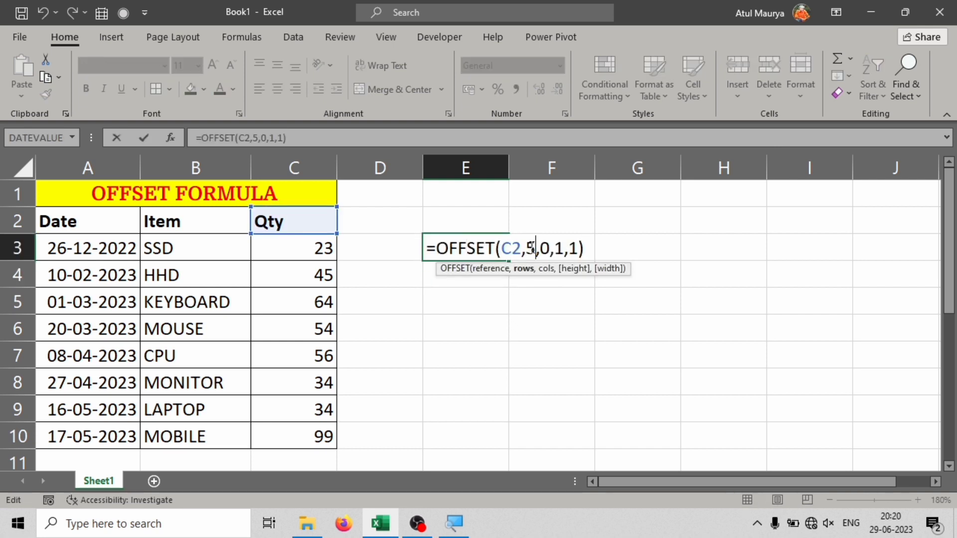
{"action": "key", "text": "Return"}
{"action": "left_click", "coordinate": [479, 254]}
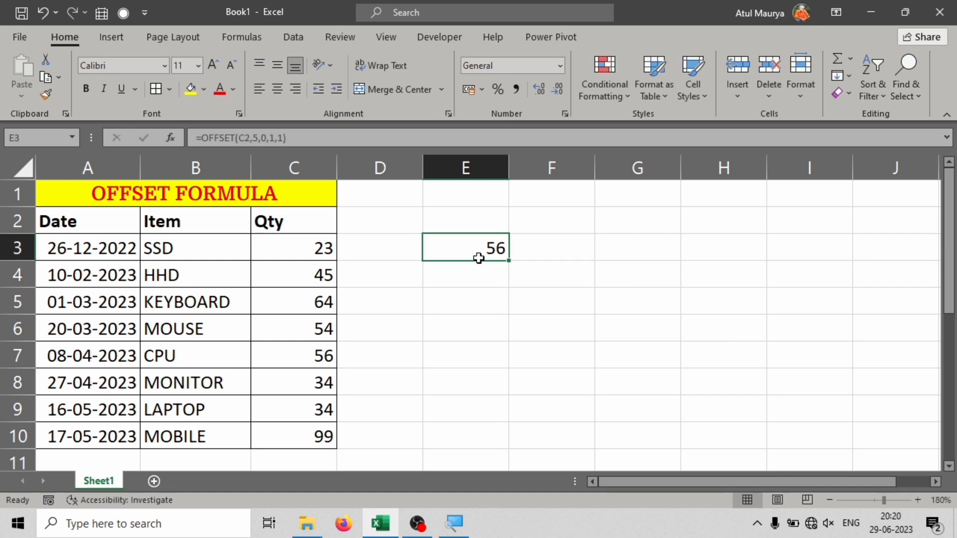
{"action": "left_click", "coordinate": [330, 251]}
{"action": "left_click", "coordinate": [324, 274]}
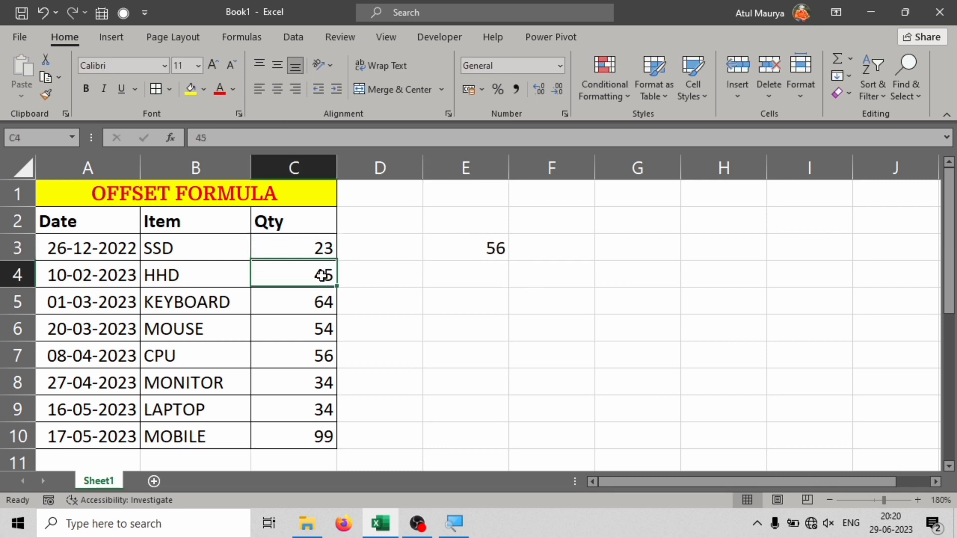
{"action": "left_click", "coordinate": [324, 301]}
{"action": "left_click", "coordinate": [329, 328]}
{"action": "left_click", "coordinate": [314, 356]}
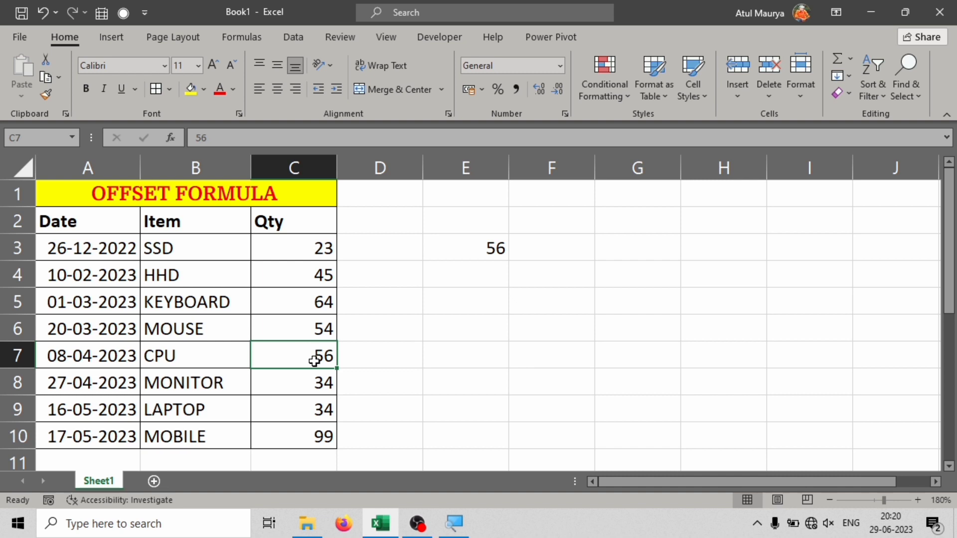
{"action": "left_click", "coordinate": [480, 247]}
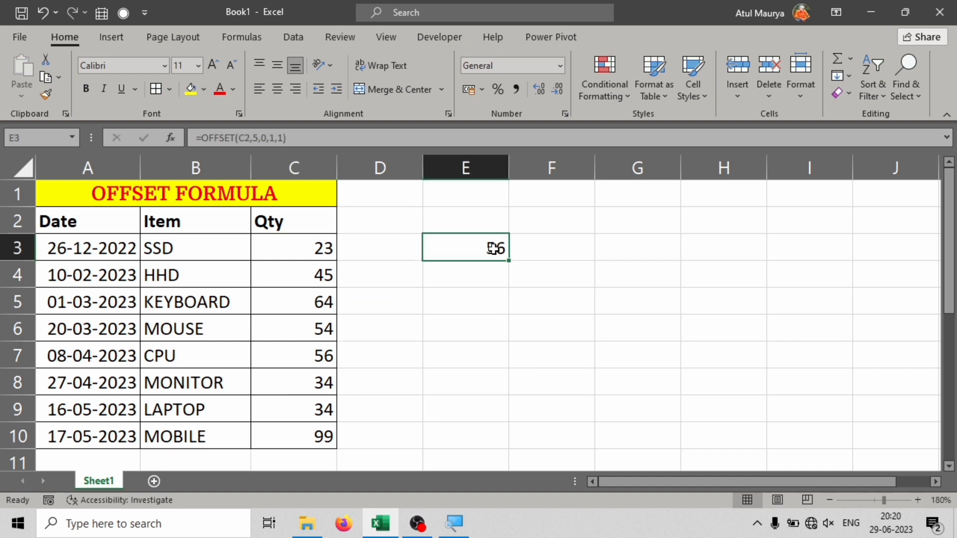
Step: Set the columns argument of the OFFSET formula in E3 to 1 and enter it
{"action": "double_click", "coordinate": [495, 248]}
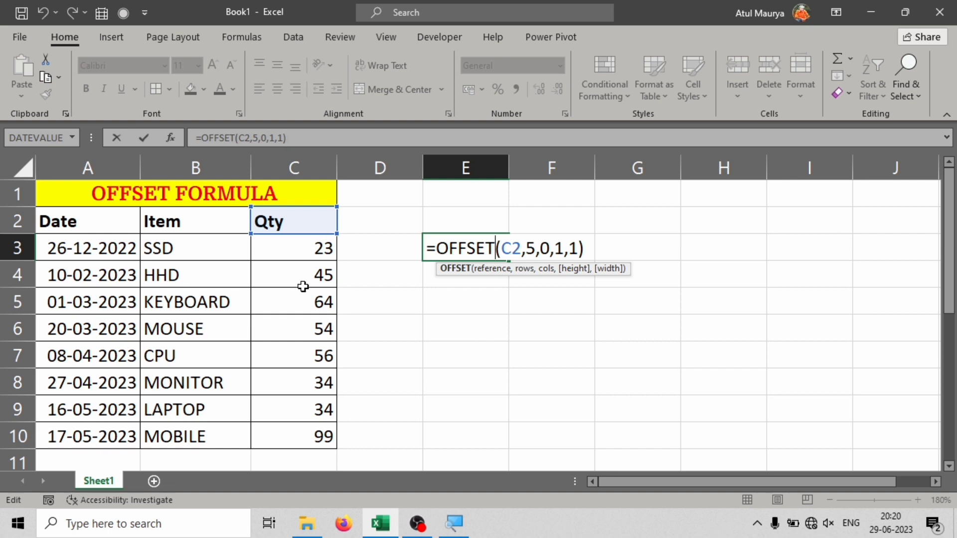
{"action": "left_click", "coordinate": [522, 252]}
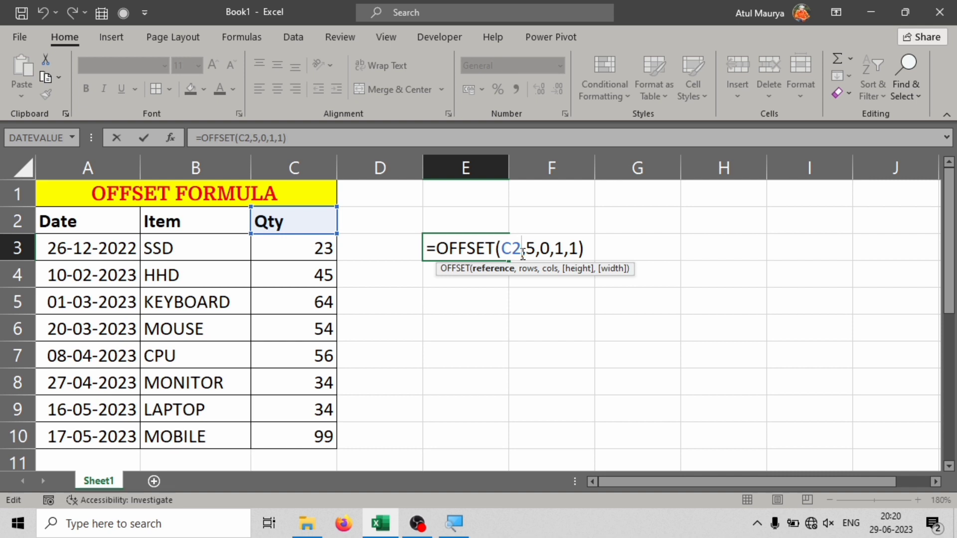
{"action": "left_click", "coordinate": [537, 252]}
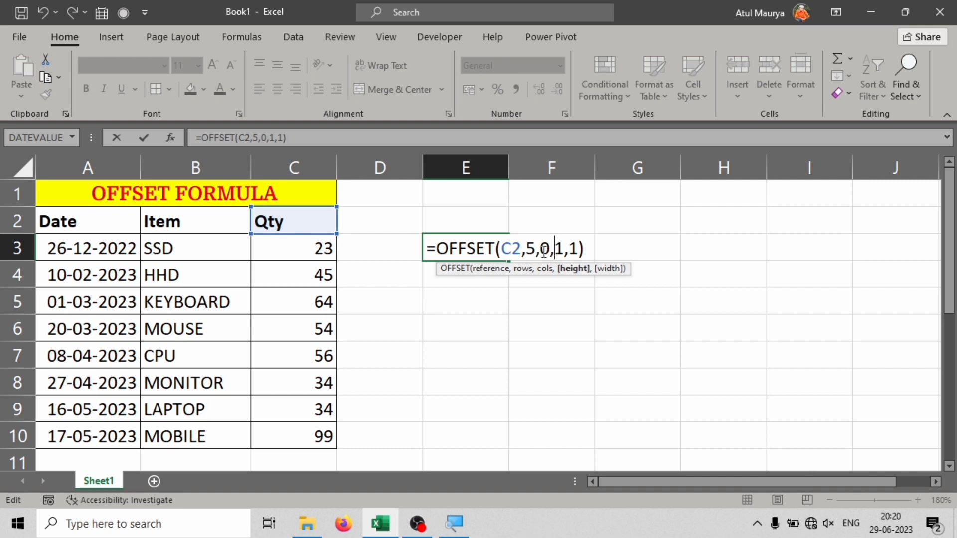
{"action": "left_click", "coordinate": [548, 251]}
{"action": "key", "text": "BackSpace"}
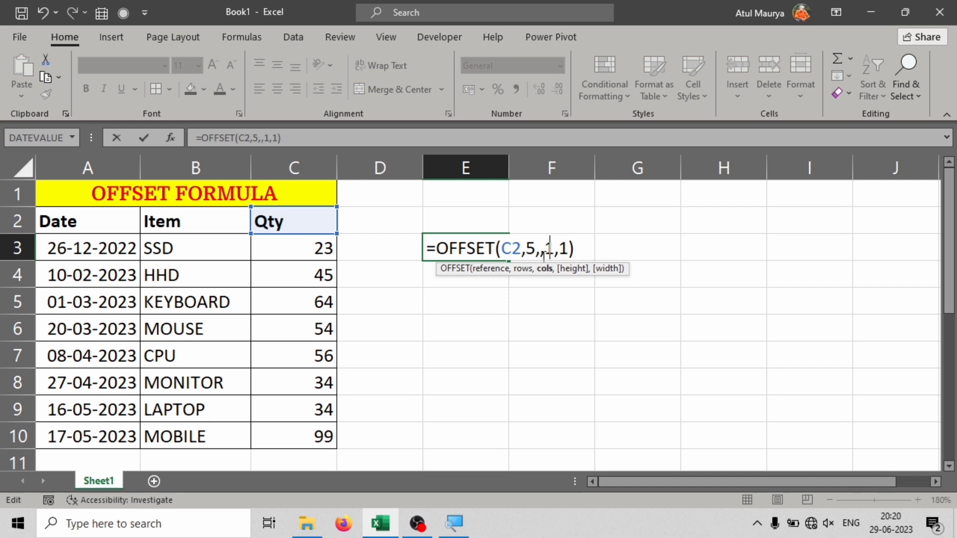
{"action": "type", "text": "1"}
{"action": "key", "text": "Return"}
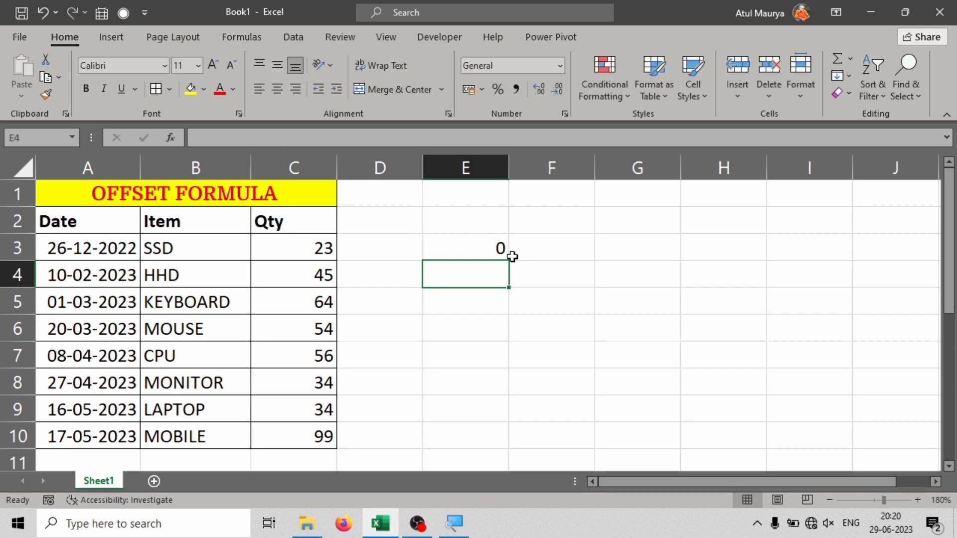
Step: Examine how column offsets run from the Qty header in C2 to the neighbouring cells D2 and B2
{"action": "left_click", "coordinate": [506, 255]}
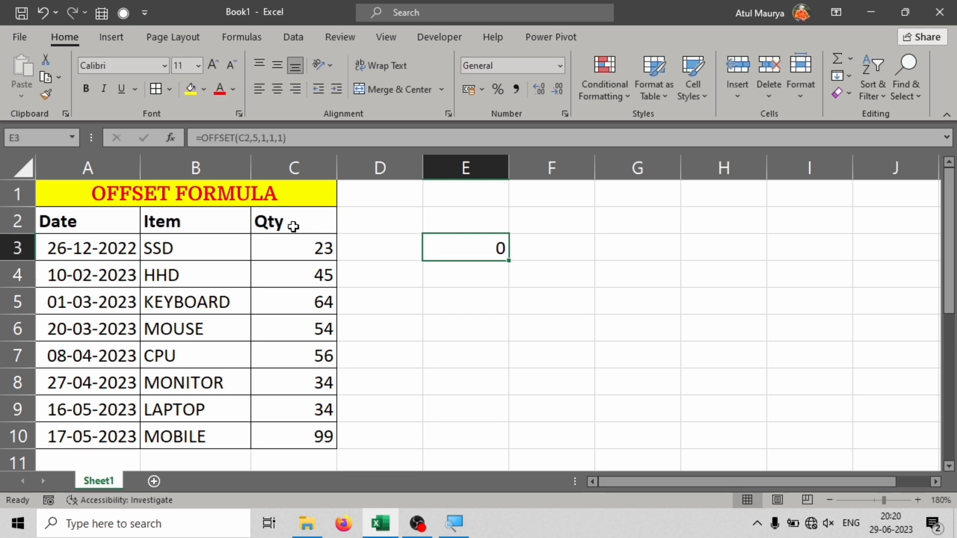
{"action": "left_click_drag", "start_coordinate": [293, 226], "coordinate": [352, 222]}
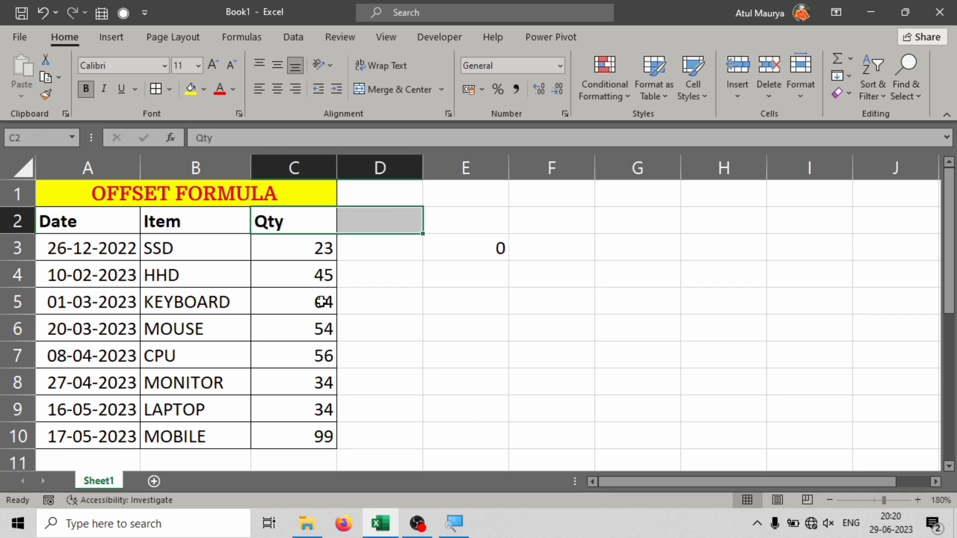
{"action": "left_click_drag", "start_coordinate": [312, 299], "coordinate": [308, 234]}
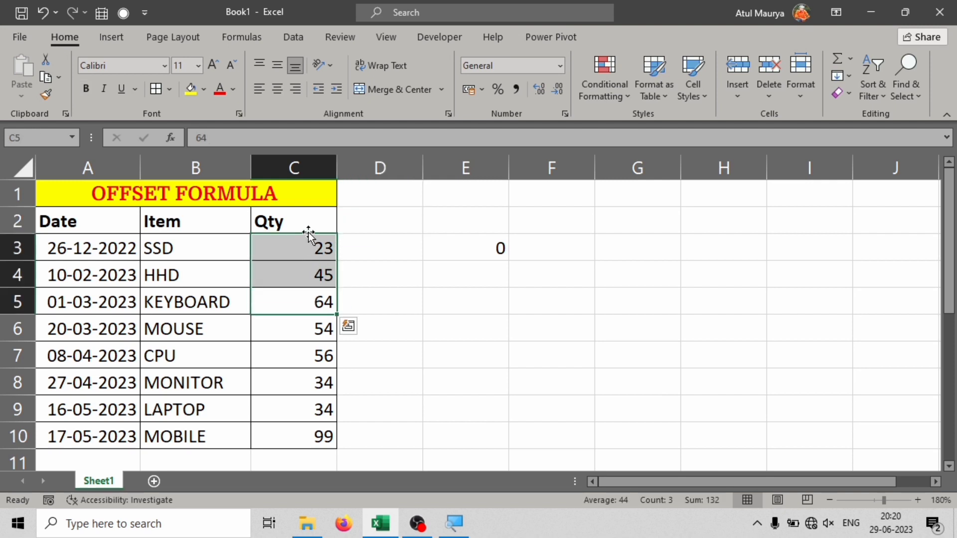
{"action": "left_click", "coordinate": [305, 297]}
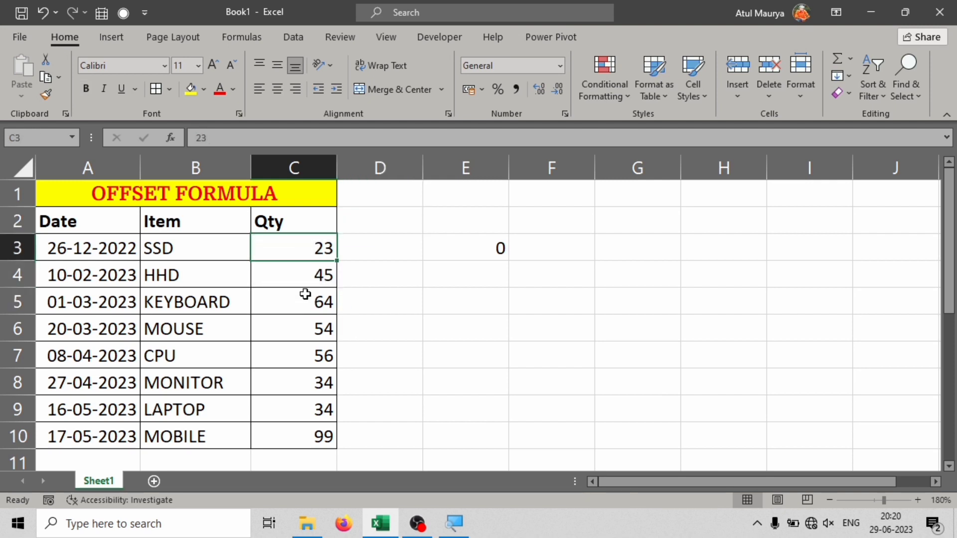
{"action": "left_click", "coordinate": [294, 228]}
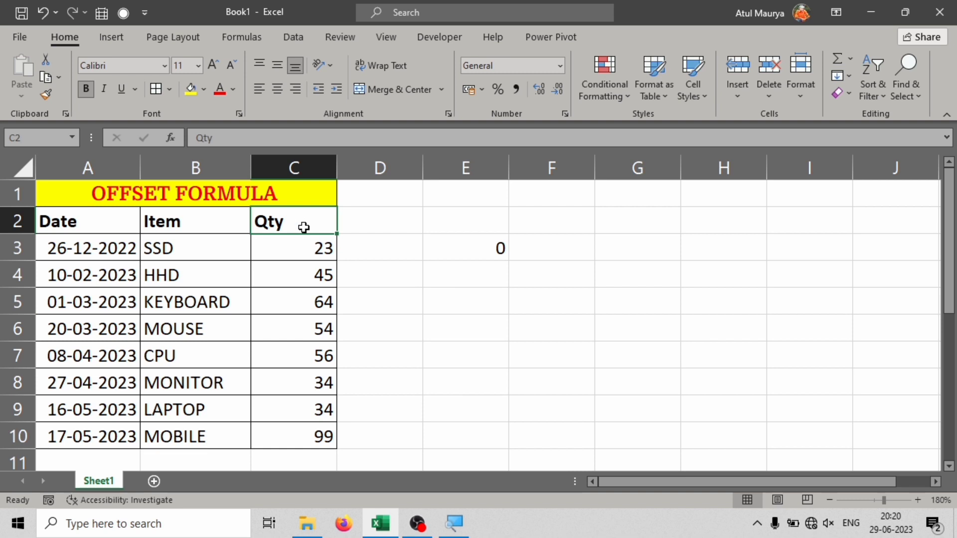
{"action": "left_click", "coordinate": [350, 224]}
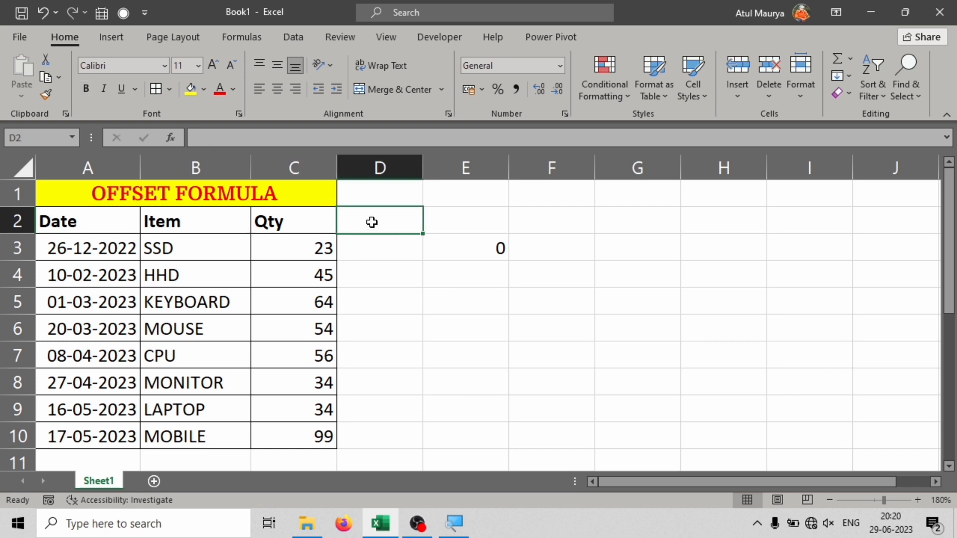
{"action": "left_click", "coordinate": [305, 225]}
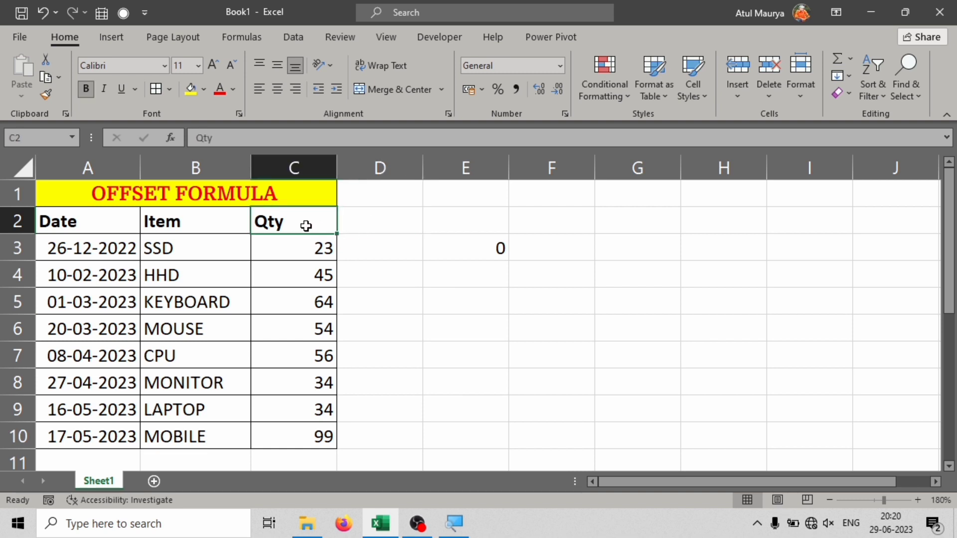
{"action": "left_click", "coordinate": [368, 225]}
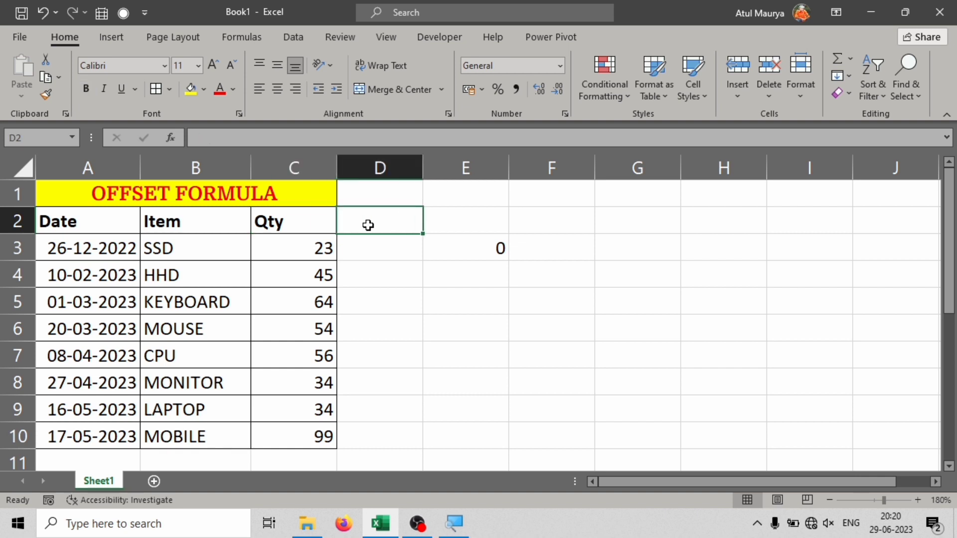
{"action": "left_click", "coordinate": [303, 222]}
{"action": "left_click", "coordinate": [221, 227]}
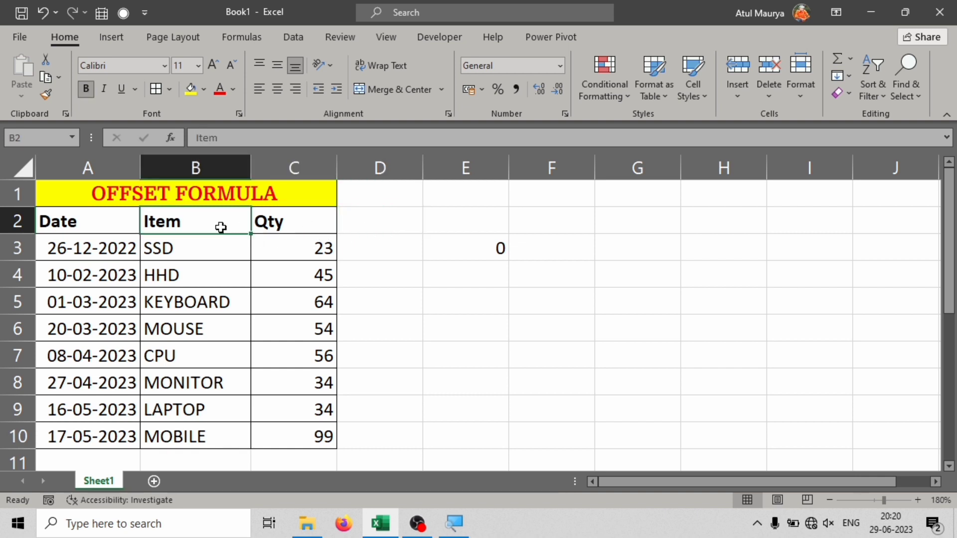
{"action": "left_click", "coordinate": [277, 225]}
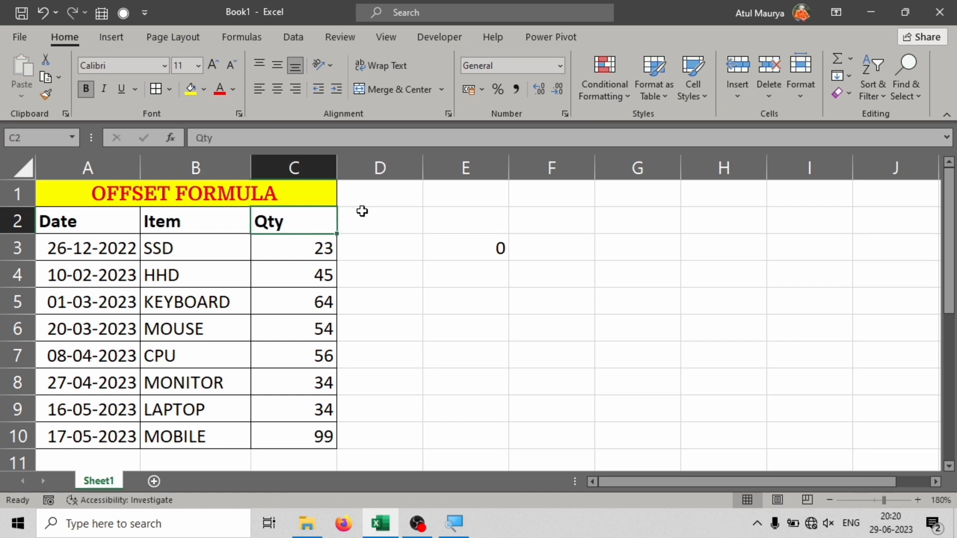
{"action": "left_click", "coordinate": [378, 225]}
Step: Change the columns argument of the OFFSET formula in E3 to -1 and enter it
{"action": "double_click", "coordinate": [483, 246]}
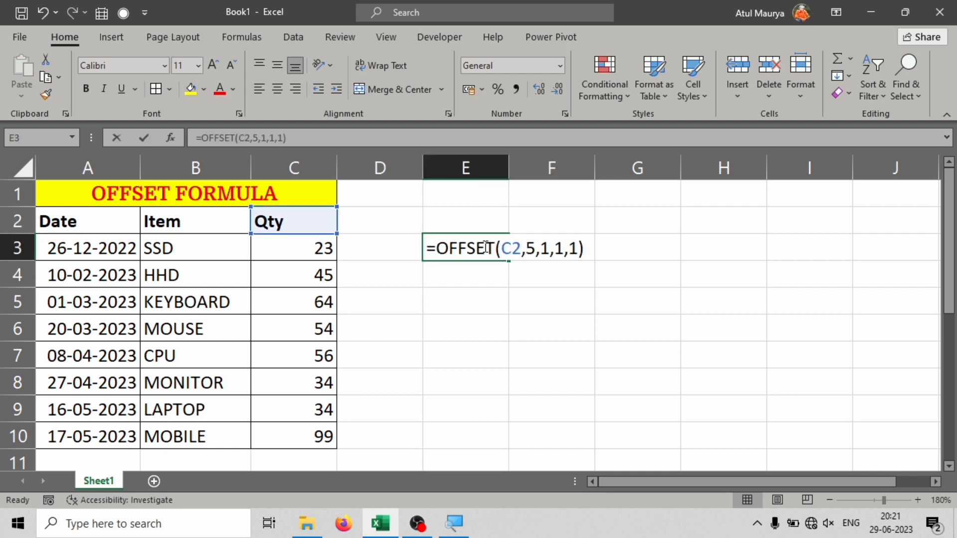
{"action": "left_click", "coordinate": [540, 248]}
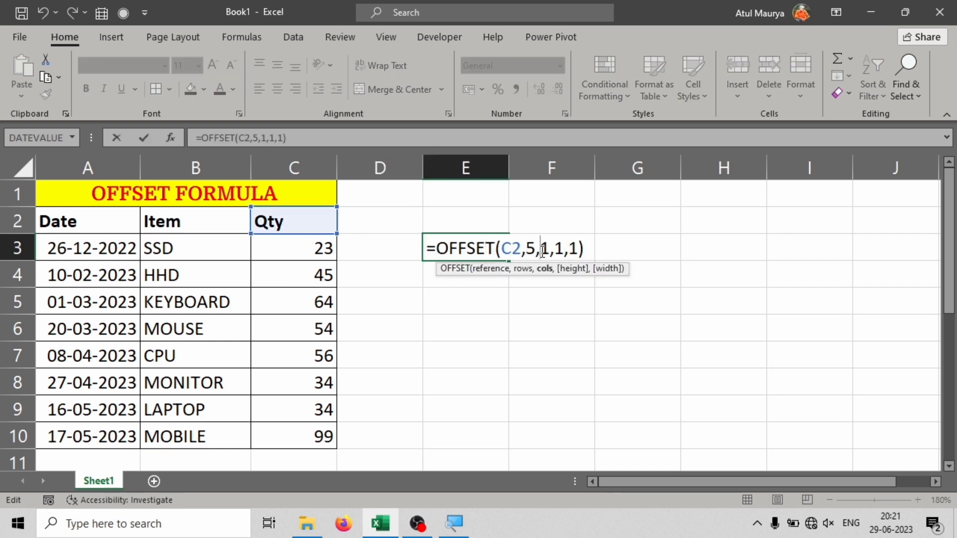
{"action": "type", "text": "-"}
{"action": "key", "text": "Return"}
Step: Review the formula in E3 and trace its offset down the Qty column to C7 and across to B7
{"action": "left_click", "coordinate": [479, 248]}
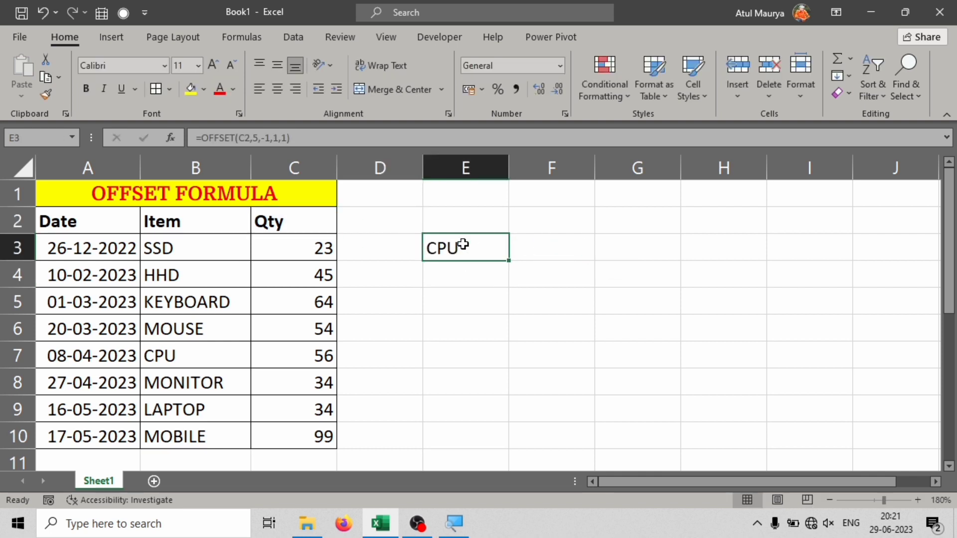
{"action": "double_click", "coordinate": [463, 244]}
{"action": "left_click", "coordinate": [535, 247]}
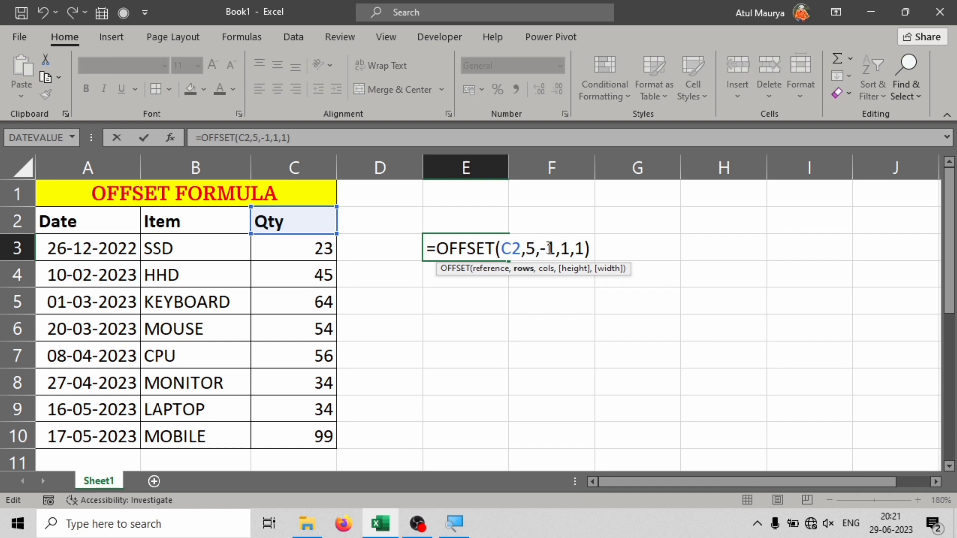
{"action": "key", "text": "Return"}
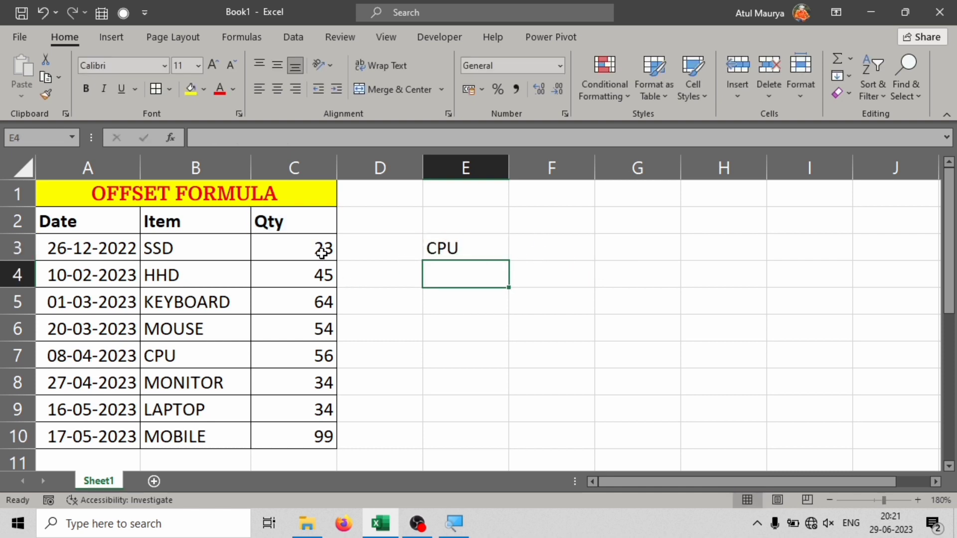
{"action": "left_click", "coordinate": [325, 283]}
{"action": "left_click", "coordinate": [322, 302]}
{"action": "left_click", "coordinate": [319, 331]}
{"action": "left_click", "coordinate": [316, 356]}
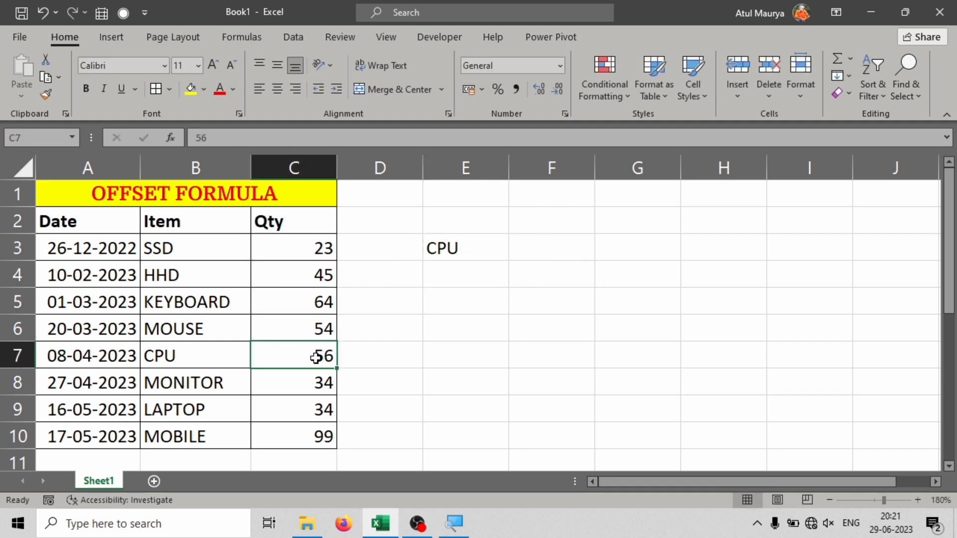
{"action": "left_click", "coordinate": [204, 361]}
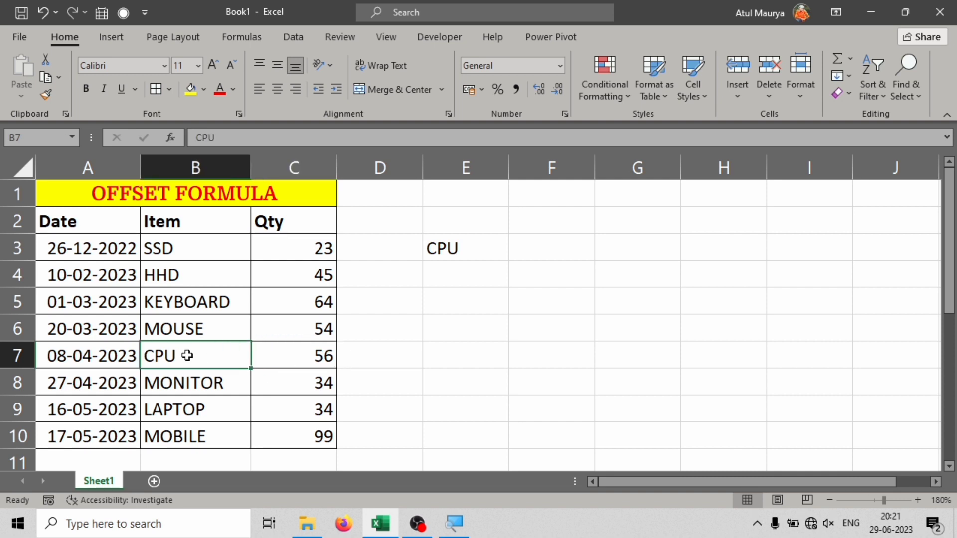
Step: Set the rows argument of the OFFSET formula in E3 to 1 and the columns argument to 0, and compare the result with C3
{"action": "left_click", "coordinate": [435, 249]}
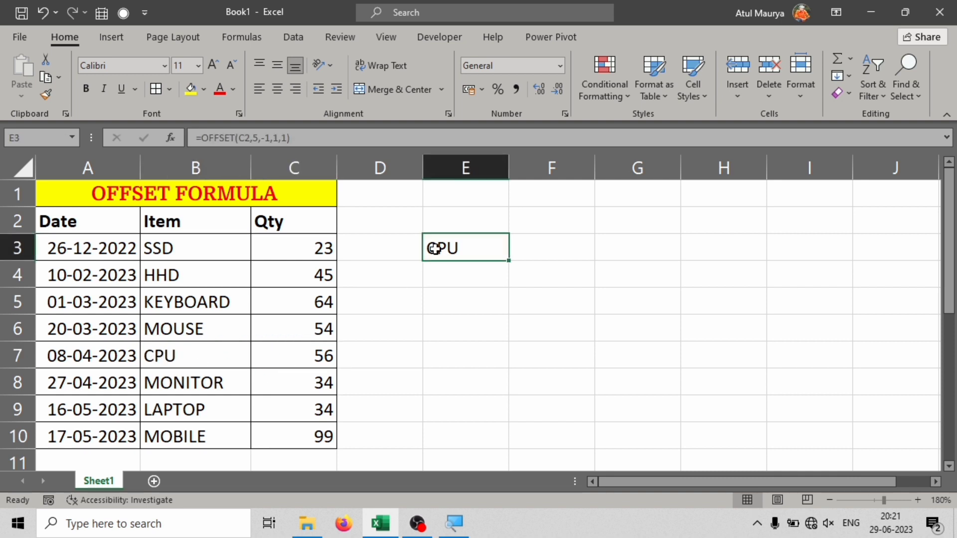
{"action": "double_click", "coordinate": [434, 249]}
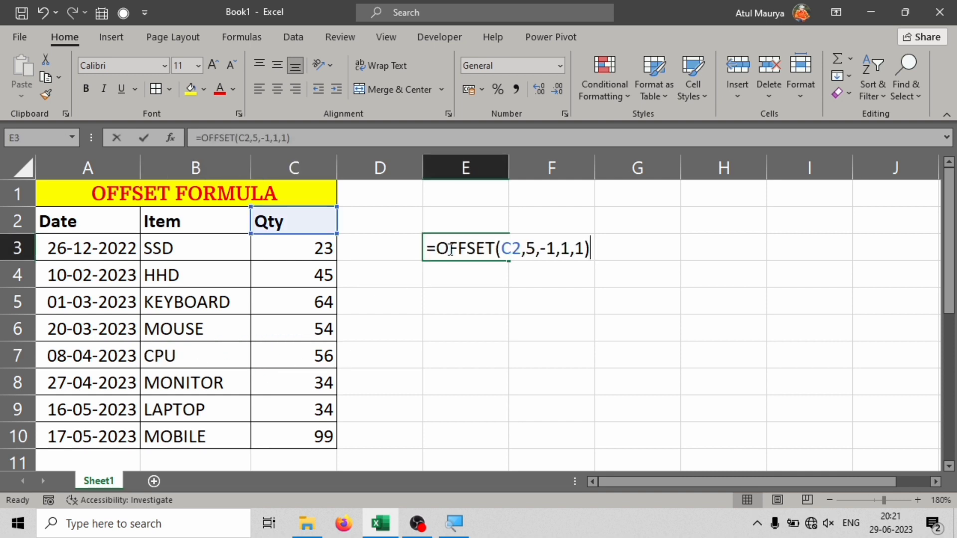
{"action": "left_click", "coordinate": [535, 249]}
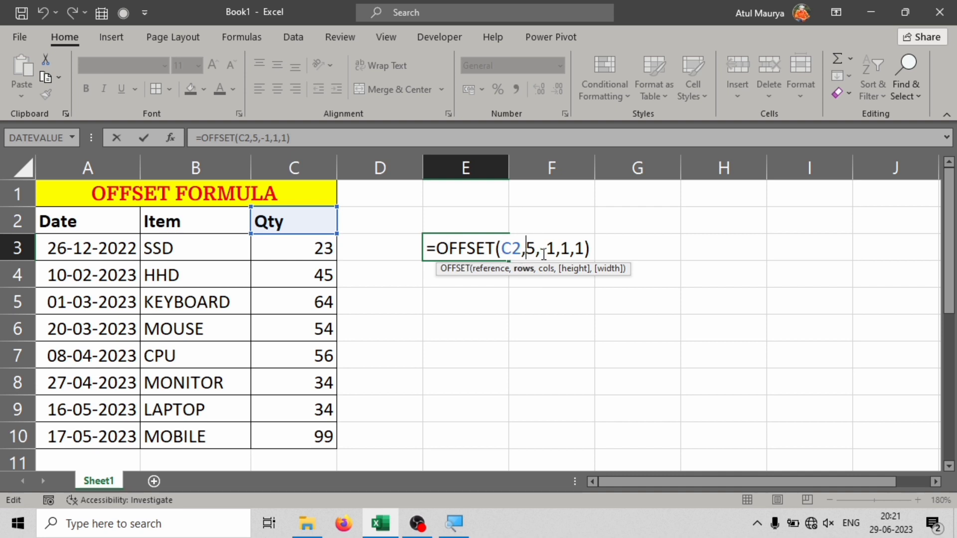
{"action": "left_click", "coordinate": [554, 250]}
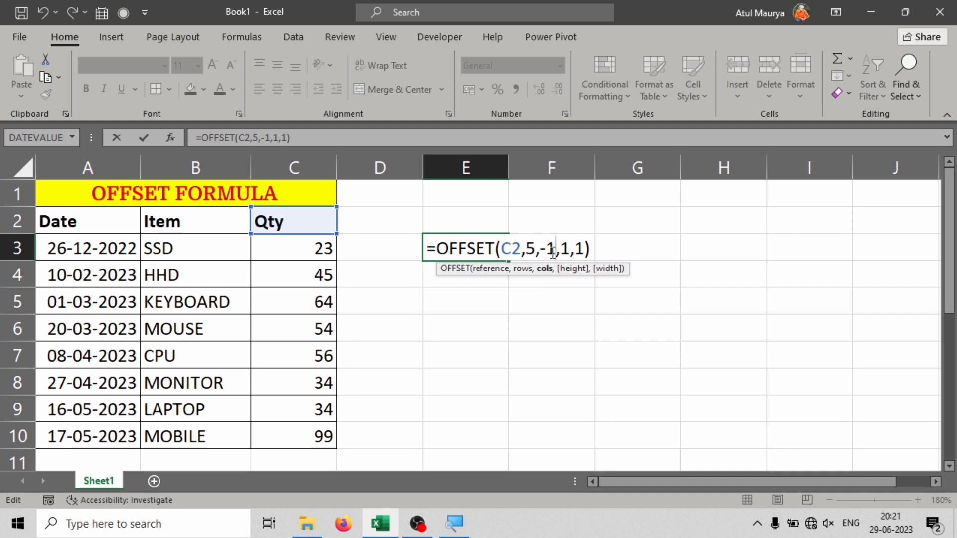
{"action": "double_click", "coordinate": [548, 250]}
{"action": "type", "text": "1"}
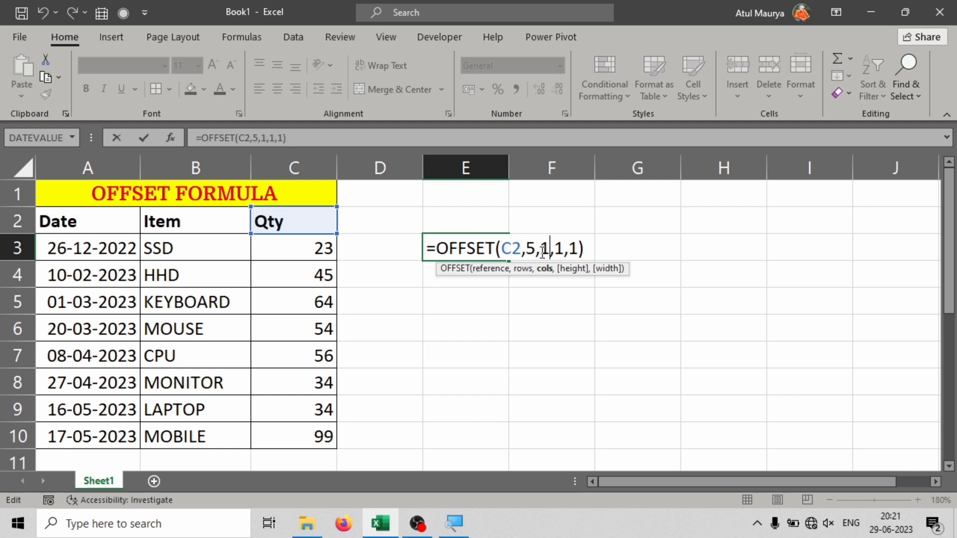
{"action": "key", "text": "BackSpace"}
{"action": "type", "text": "0"}
{"action": "double_click", "coordinate": [532, 247]}
{"action": "type", "text": "1"}
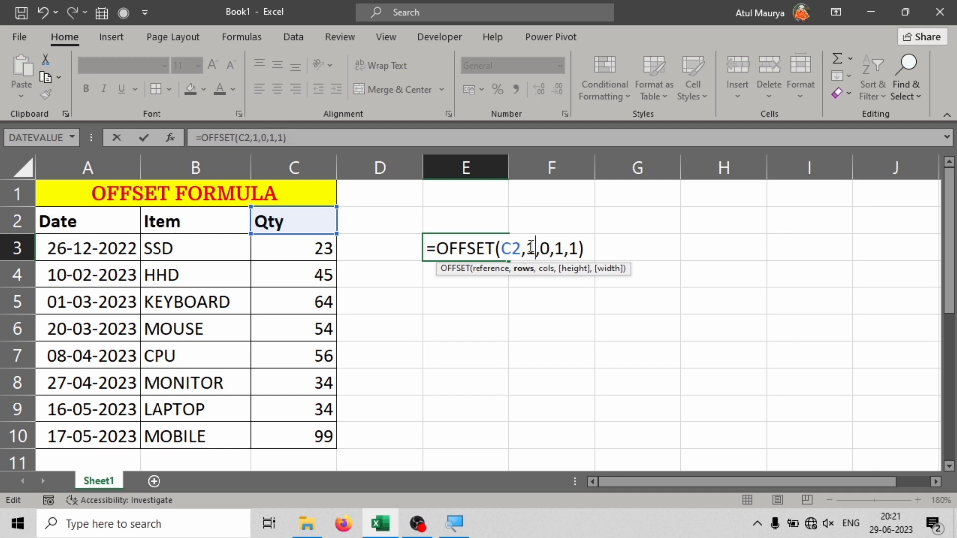
{"action": "key", "text": "Return"}
{"action": "left_click", "coordinate": [497, 247]}
{"action": "left_click", "coordinate": [317, 248]}
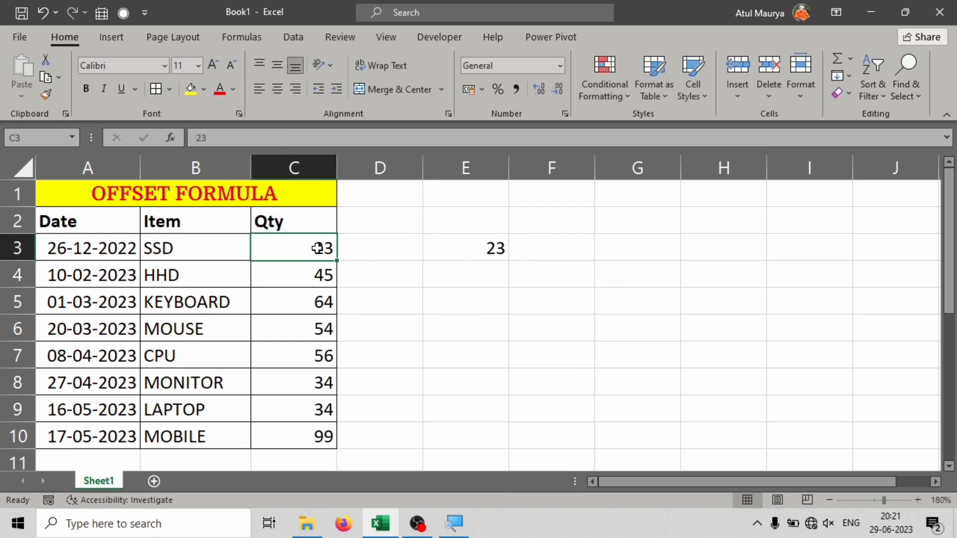
Step: Set the rows argument of the OFFSET formula in E3 to 5 and enter it
{"action": "left_click", "coordinate": [469, 250]}
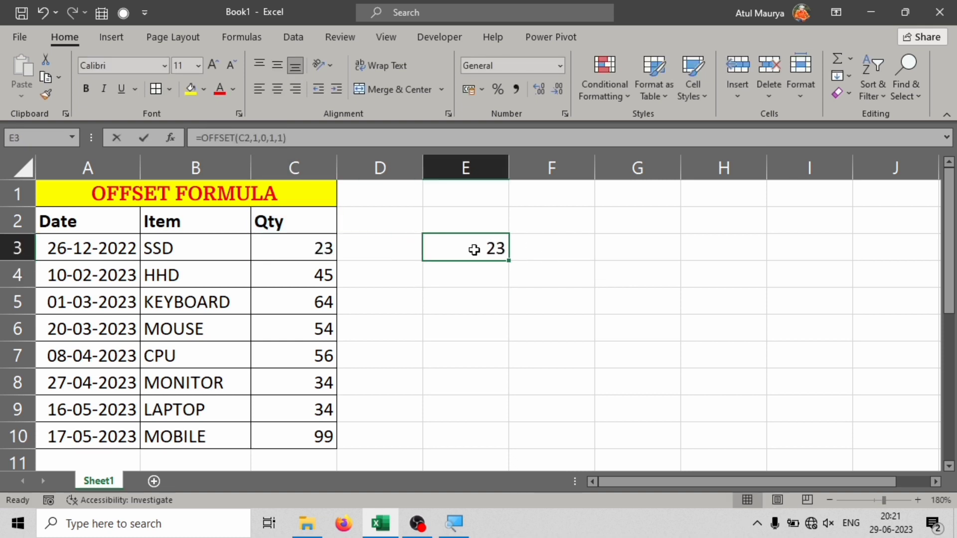
{"action": "double_click", "coordinate": [468, 249]}
{"action": "double_click", "coordinate": [531, 247]}
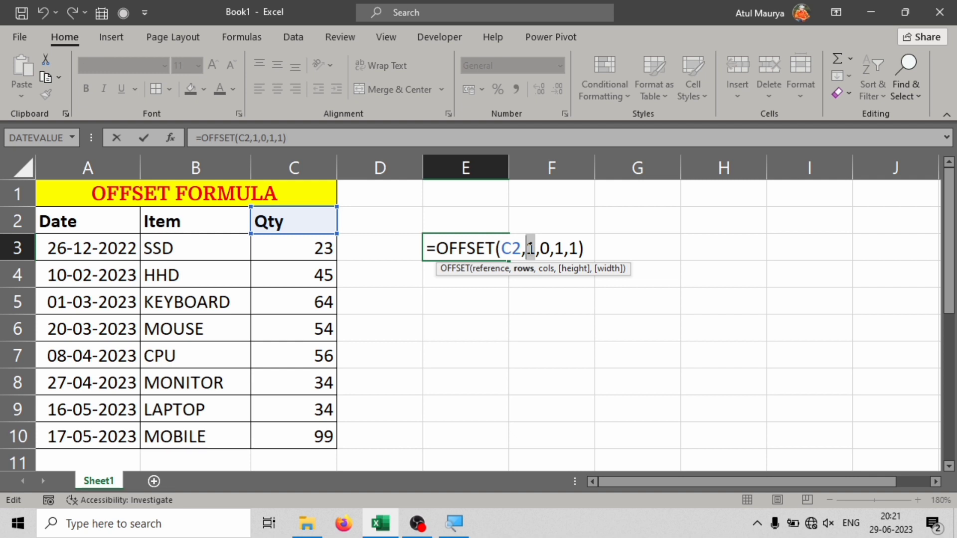
{"action": "type", "text": "5"}
{"action": "key", "text": "Return"}
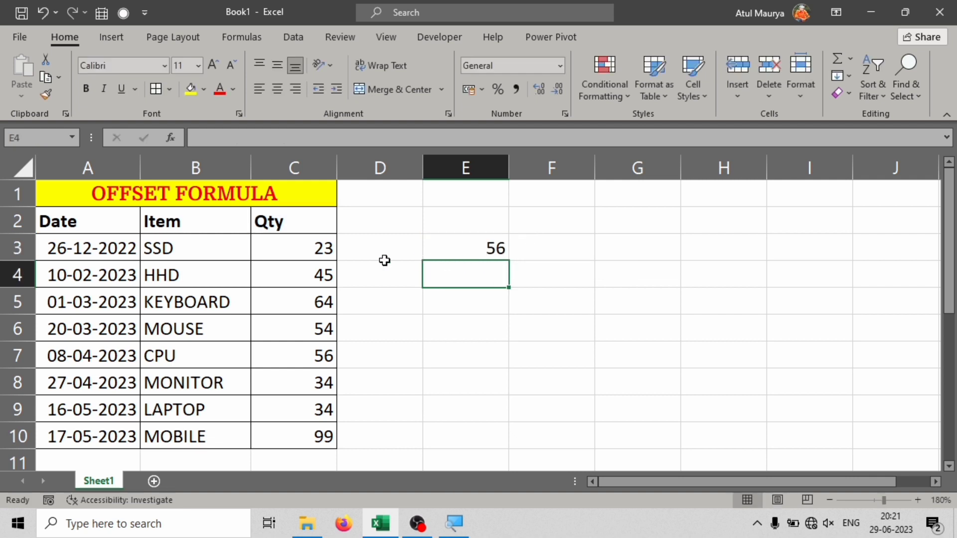
Step: Trace the five-row offset down the Qty column from C3 to C7 and examine the cells it covers
{"action": "left_click", "coordinate": [294, 335]}
{"action": "left_click", "coordinate": [324, 353]}
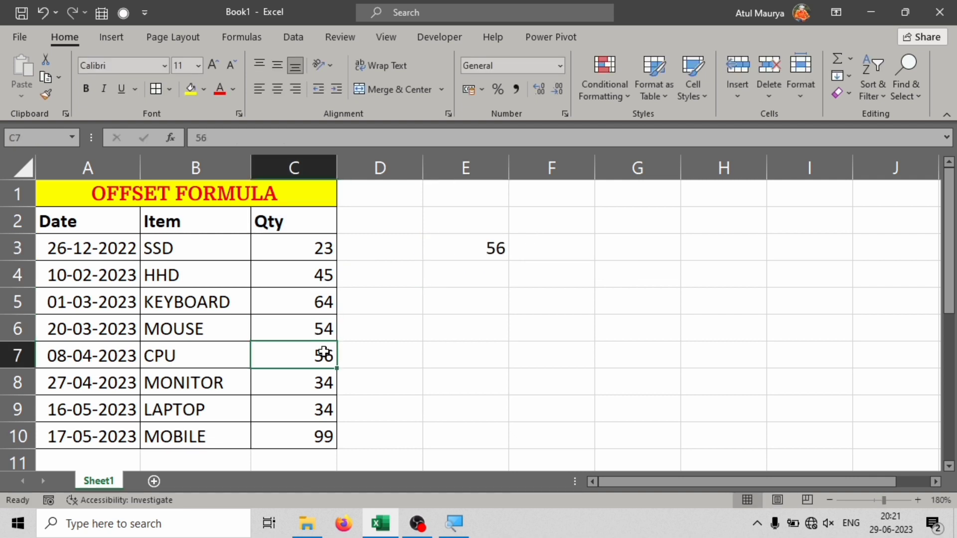
{"action": "left_click", "coordinate": [306, 248]}
{"action": "left_click", "coordinate": [308, 278]}
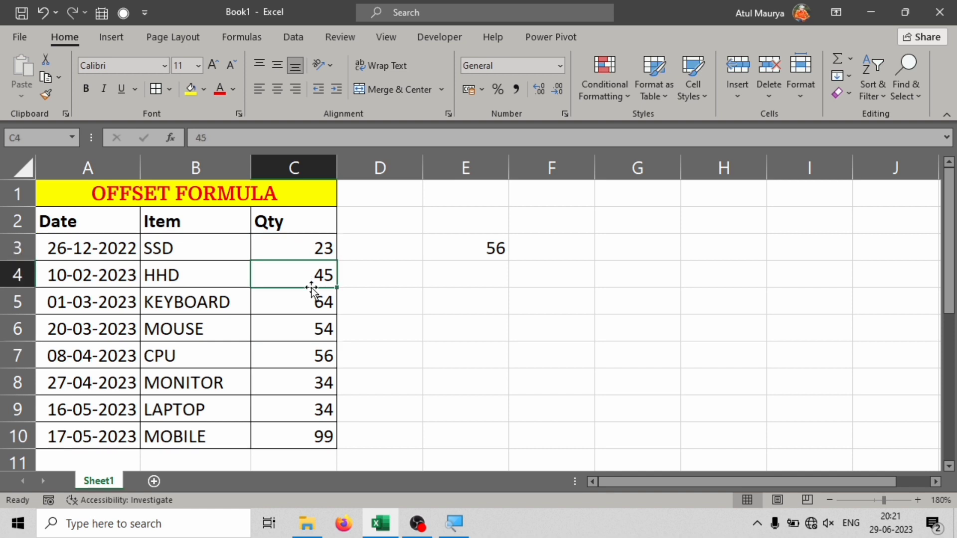
{"action": "left_click", "coordinate": [311, 302]}
{"action": "left_click", "coordinate": [313, 329]}
{"action": "left_click", "coordinate": [310, 359]}
{"action": "left_click_drag", "start_coordinate": [310, 244], "coordinate": [310, 356]}
Step: Set the rows argument of the OFFSET formula in E3 to 1 and the height argument to 5, and enter it
{"action": "double_click", "coordinate": [468, 247]}
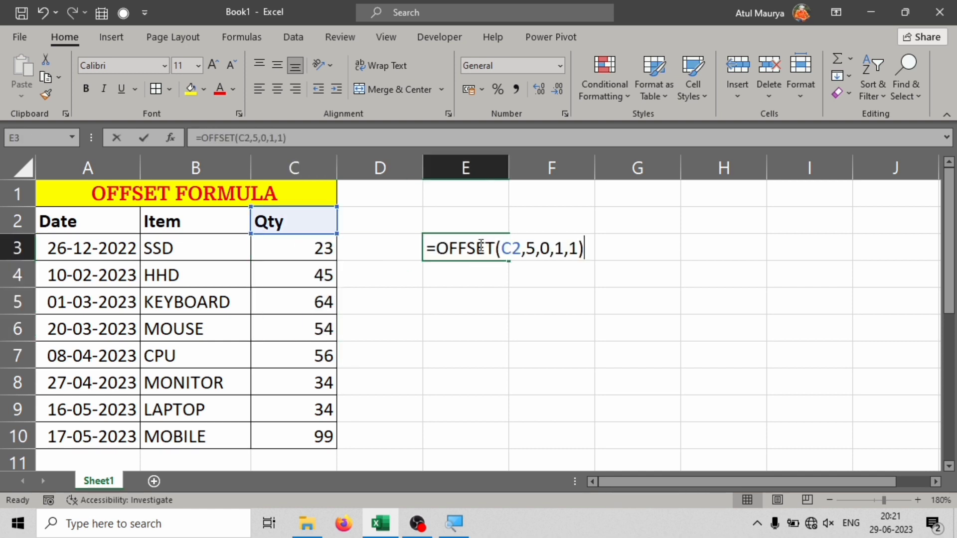
{"action": "double_click", "coordinate": [529, 248]}
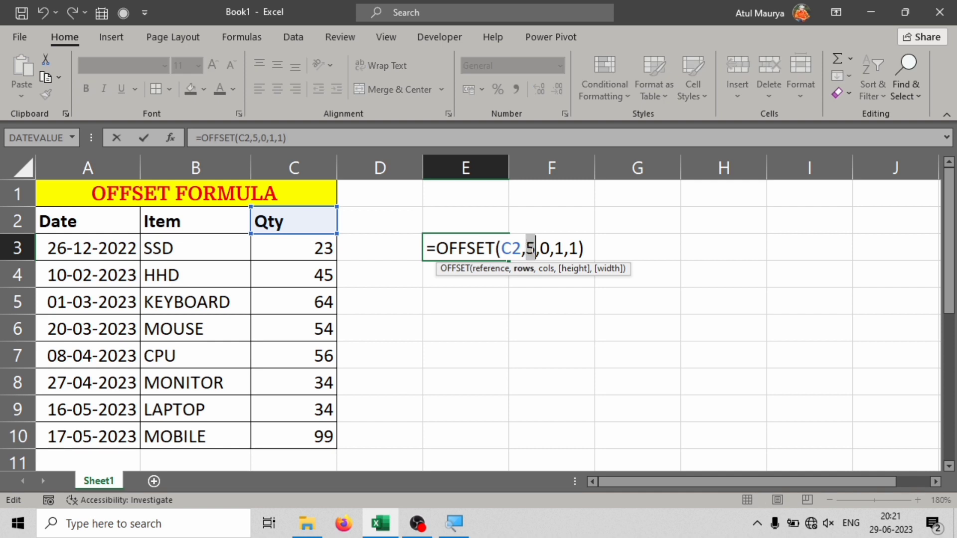
{"action": "type", "text": "1"}
{"action": "left_click", "coordinate": [562, 248]}
{"action": "key", "text": "BackSpace"}
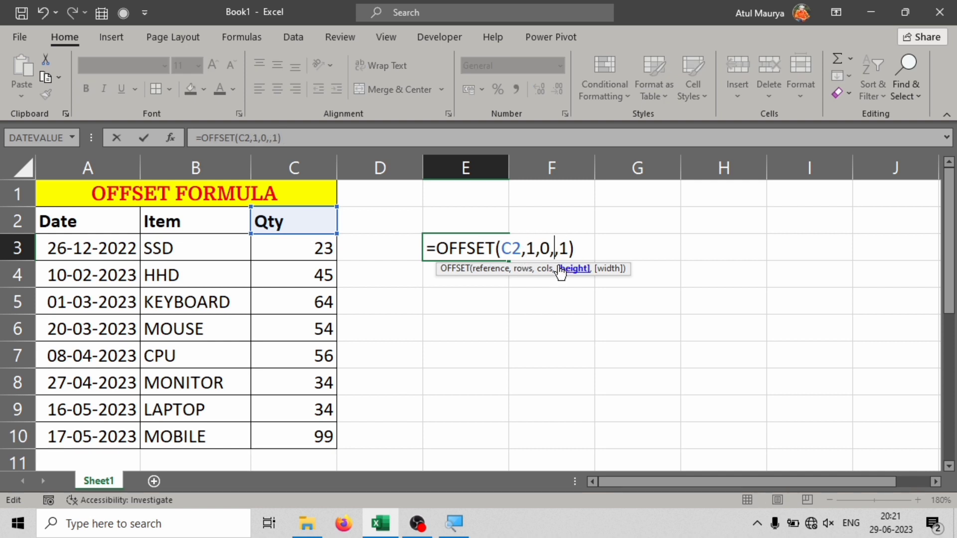
{"action": "type", "text": "5"}
{"action": "key", "text": "Return"}
Step: Examine the spilled range E3:E7 cell by cell and compare it with the Qty values in column C
{"action": "left_click", "coordinate": [463, 251]}
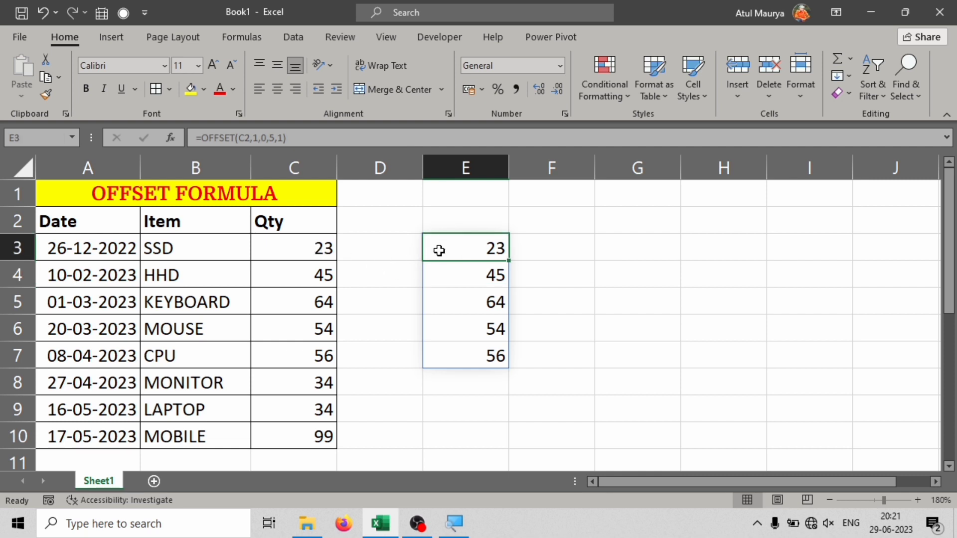
{"action": "key", "text": "Down"}
{"action": "key", "text": "Down"}
{"action": "key", "text": "Down"}
{"action": "key", "text": "Down"}
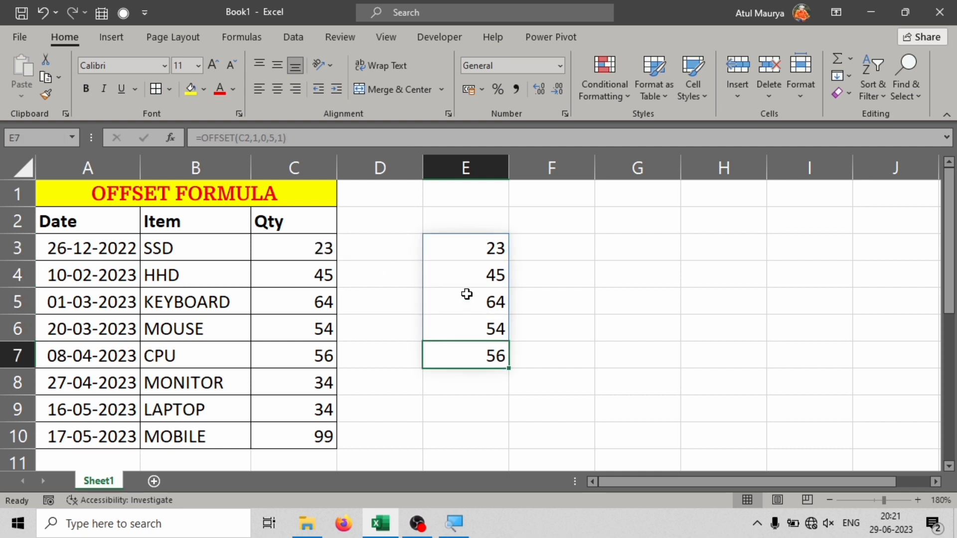
{"action": "left_click_drag", "start_coordinate": [462, 251], "coordinate": [464, 363]}
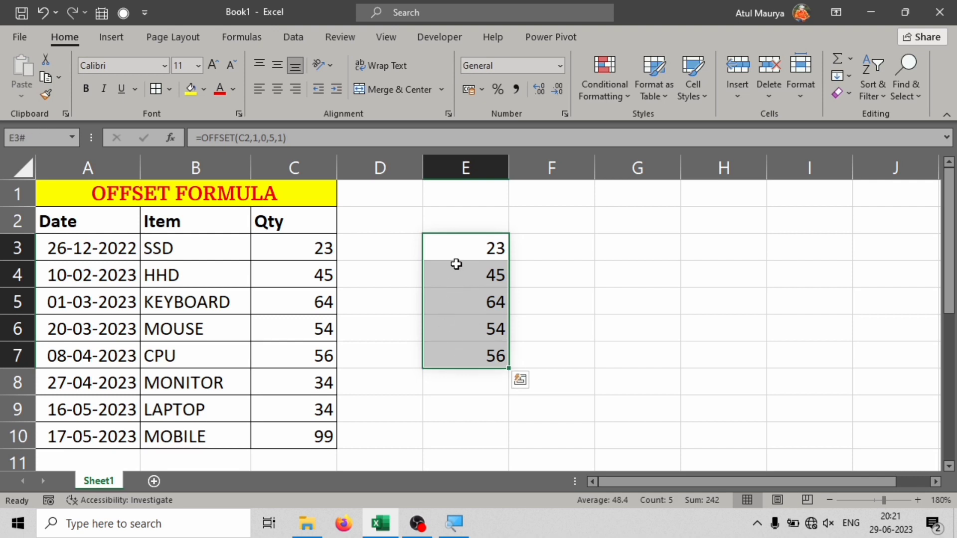
{"action": "left_click", "coordinate": [325, 252]}
{"action": "left_click", "coordinate": [326, 280]}
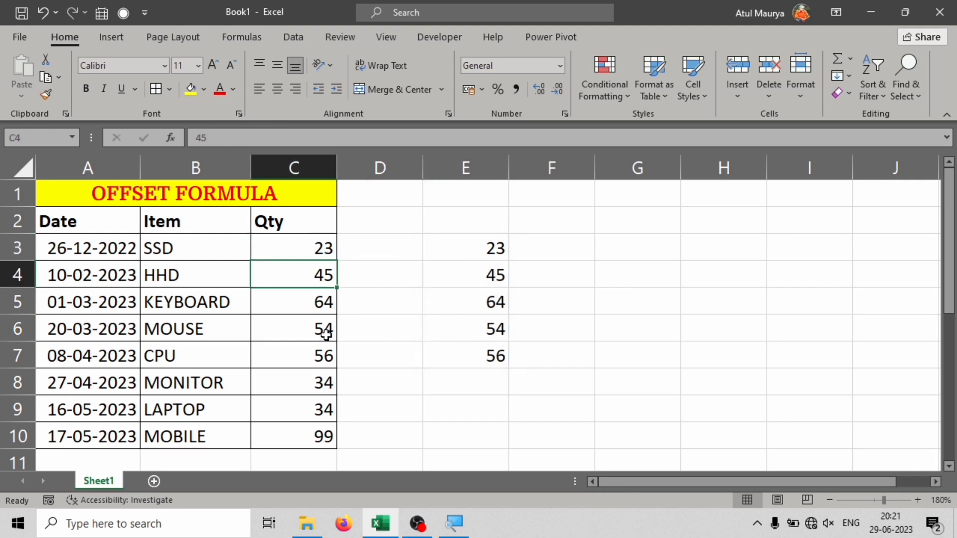
{"action": "left_click", "coordinate": [326, 334]}
Step: Set the width argument of the OFFSET formula in E3 to 2, enter it and check the second spilled column F3:F7
{"action": "double_click", "coordinate": [463, 241]}
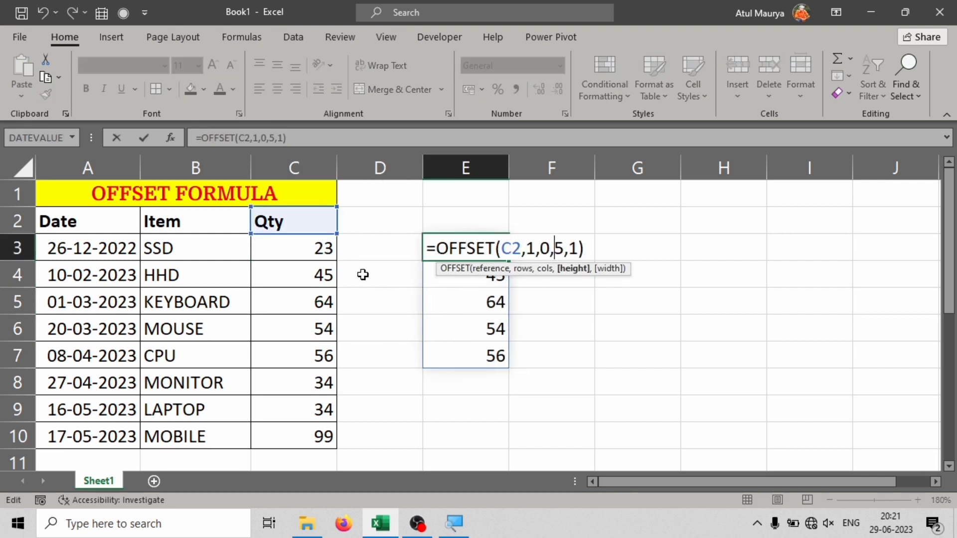
{"action": "left_click", "coordinate": [577, 247]}
{"action": "key", "text": "BackSpace"}
{"action": "type", "text": "2"}
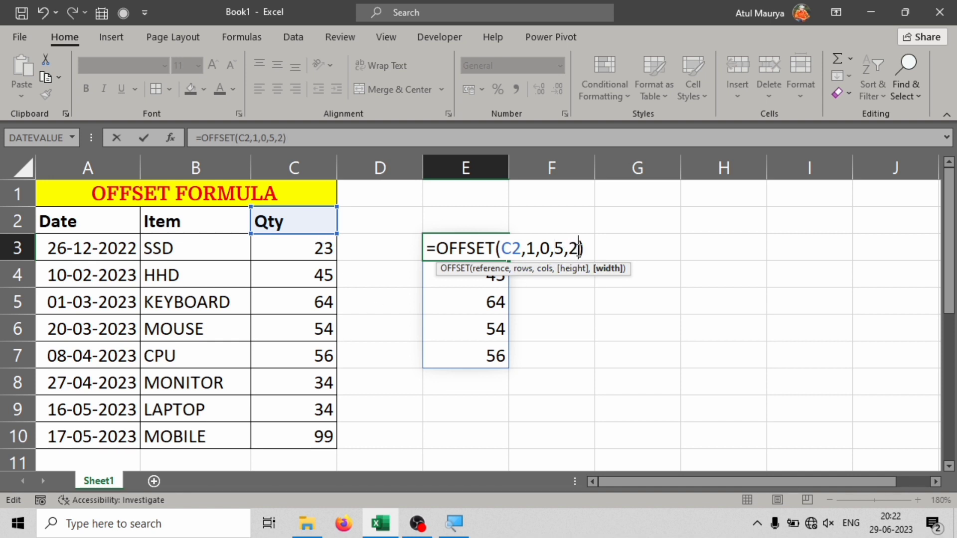
{"action": "key", "text": "Return"}
{"action": "left_click", "coordinate": [496, 248]}
{"action": "left_click_drag", "start_coordinate": [540, 251], "coordinate": [547, 348]}
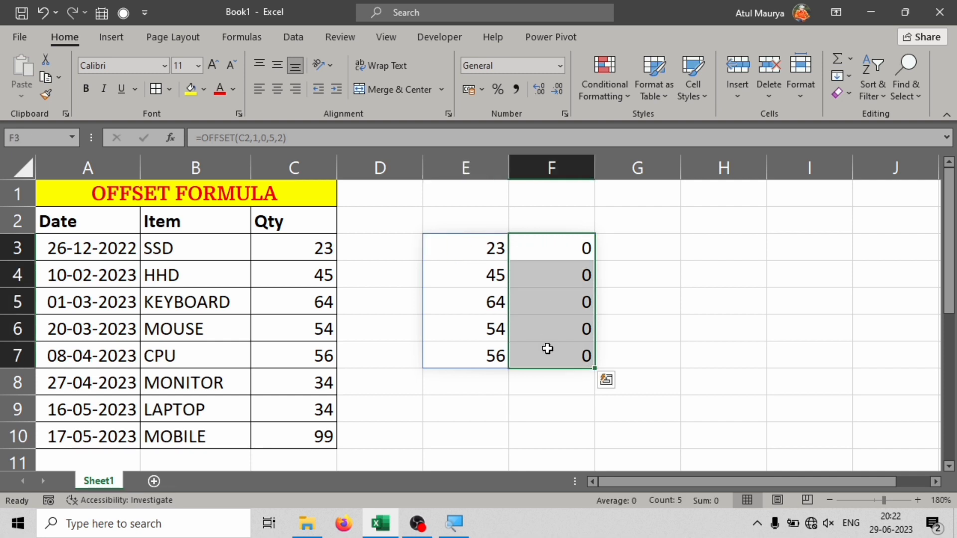
{"action": "left_click", "coordinate": [451, 241]}
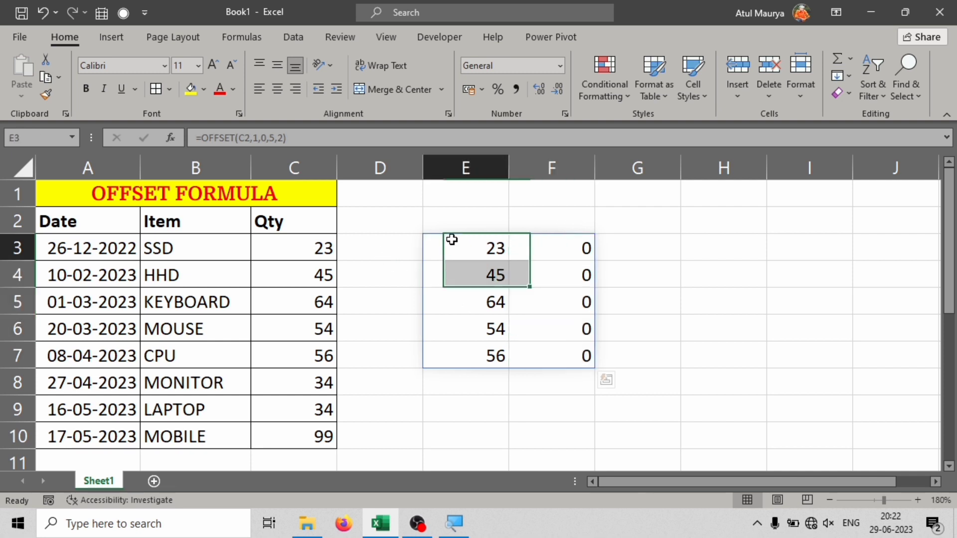
Step: Enter the values 85, 25 and 21 in cells D3 to D5 beside the Qty column
{"action": "left_click_drag", "start_coordinate": [397, 247], "coordinate": [391, 326]}
{"action": "left_click", "coordinate": [387, 243]}
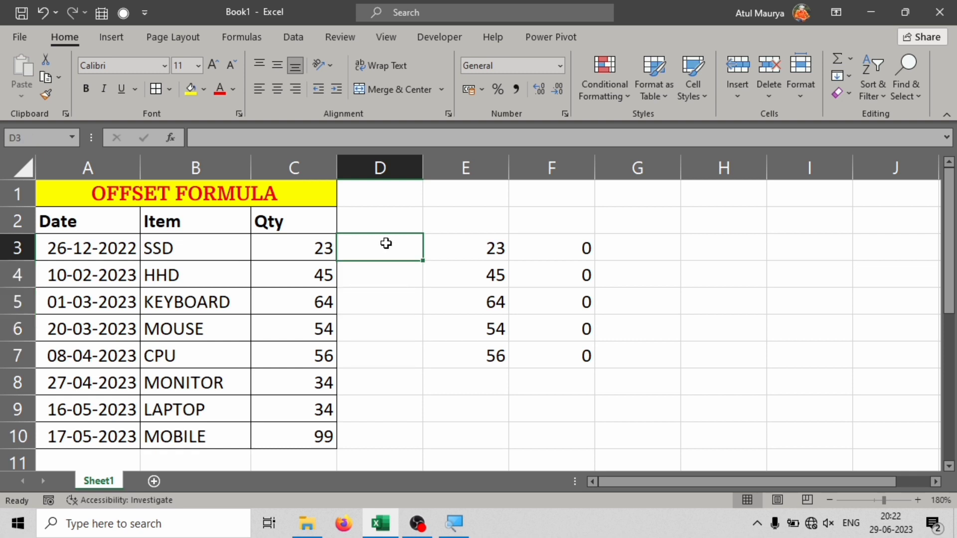
{"action": "type", "text": "85"}
{"action": "key", "text": "Return"}
{"action": "type", "text": "2"}
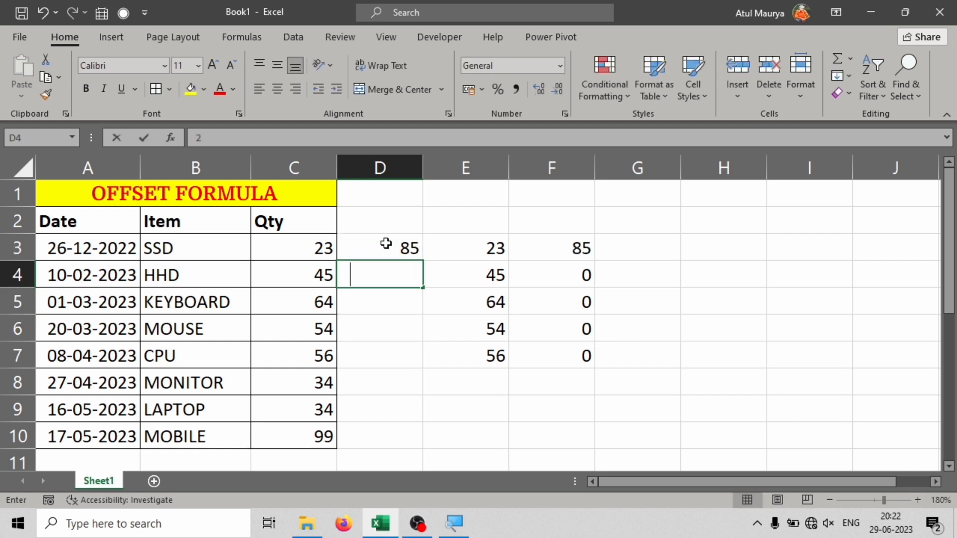
{"action": "type", "text": "5"}
{"action": "key", "text": "Return"}
{"action": "type", "text": "21"}
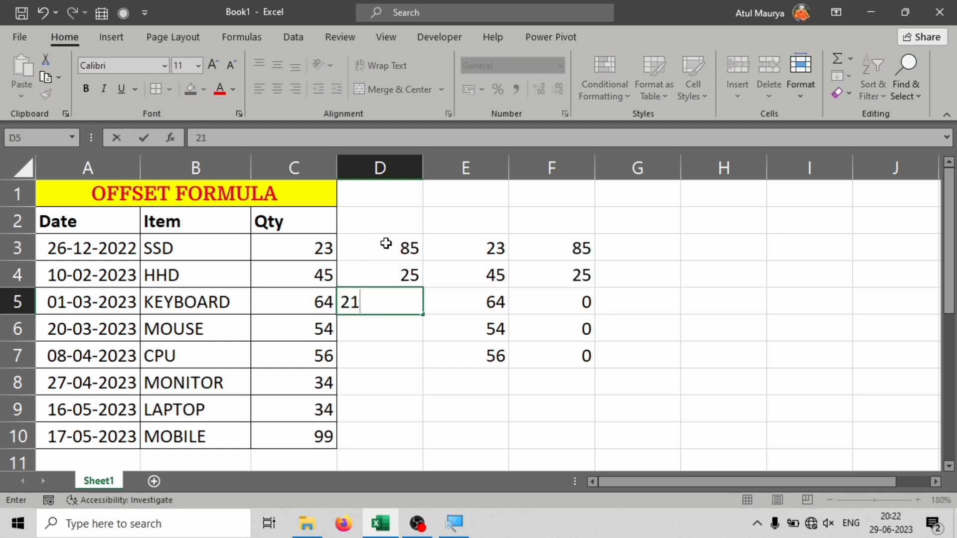
{"action": "key", "text": "Return"}
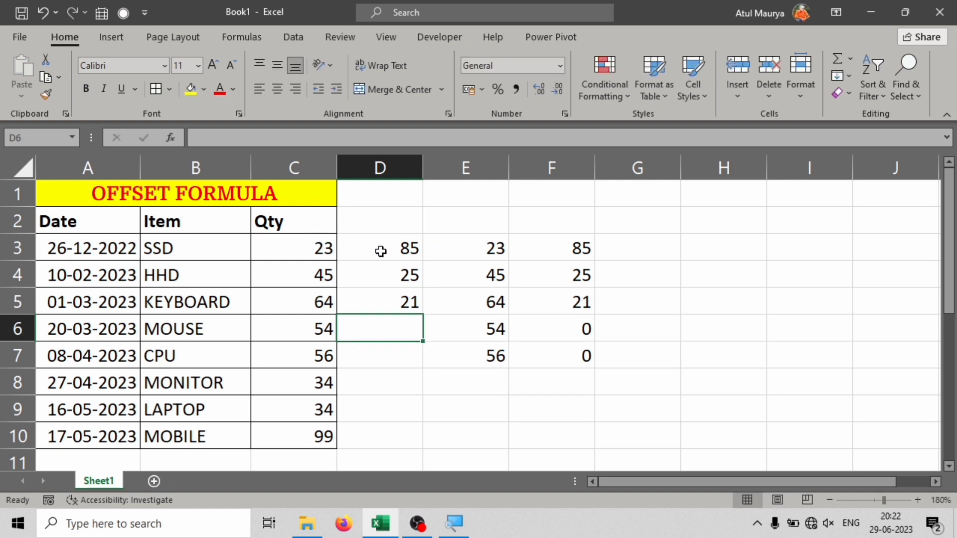
Step: Set the width argument of the OFFSET formula in E3 to 0 and enter it
{"action": "left_click", "coordinate": [390, 249]}
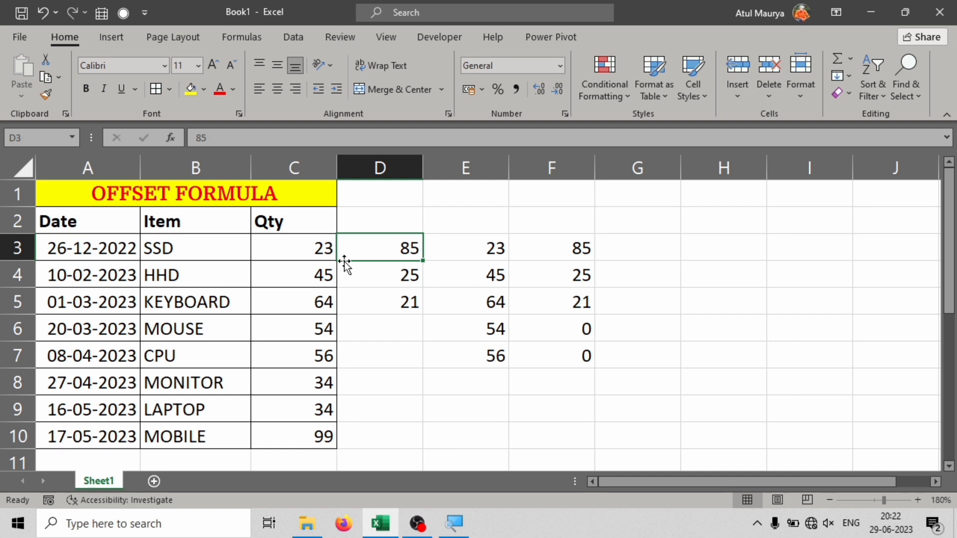
{"action": "left_click", "coordinate": [507, 246]}
{"action": "double_click", "coordinate": [507, 246]}
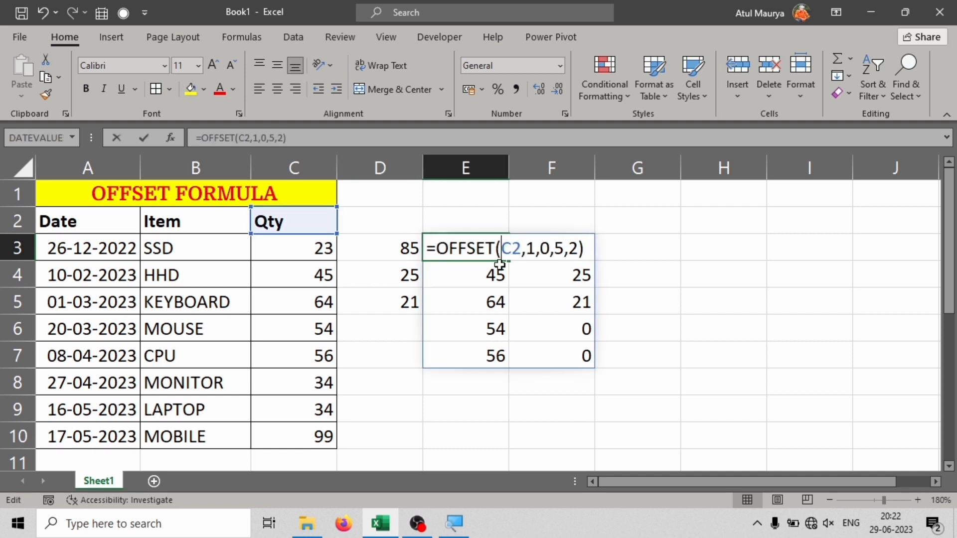
{"action": "left_click", "coordinate": [579, 249]}
{"action": "key", "text": "BackSpace"}
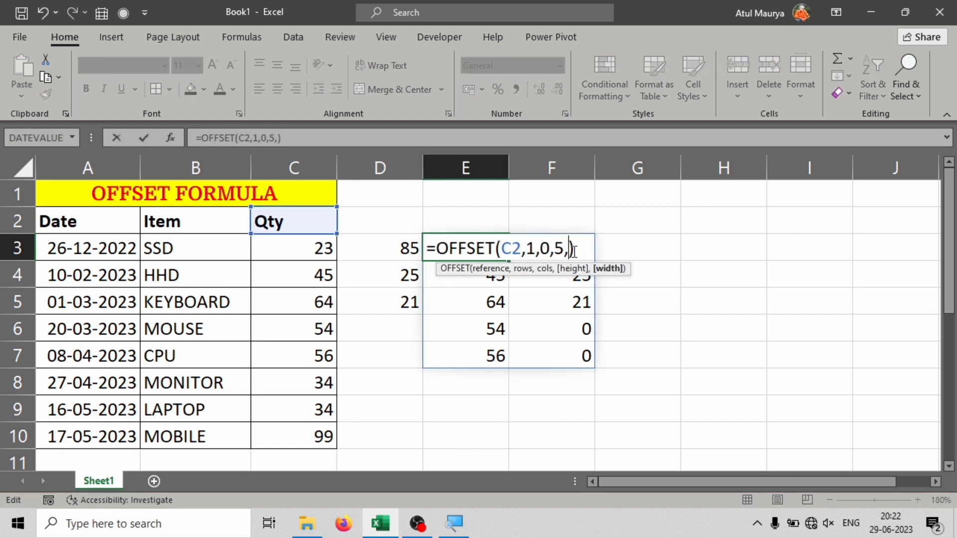
{"action": "type", "text": "0"}
{"action": "key", "text": "Return"}
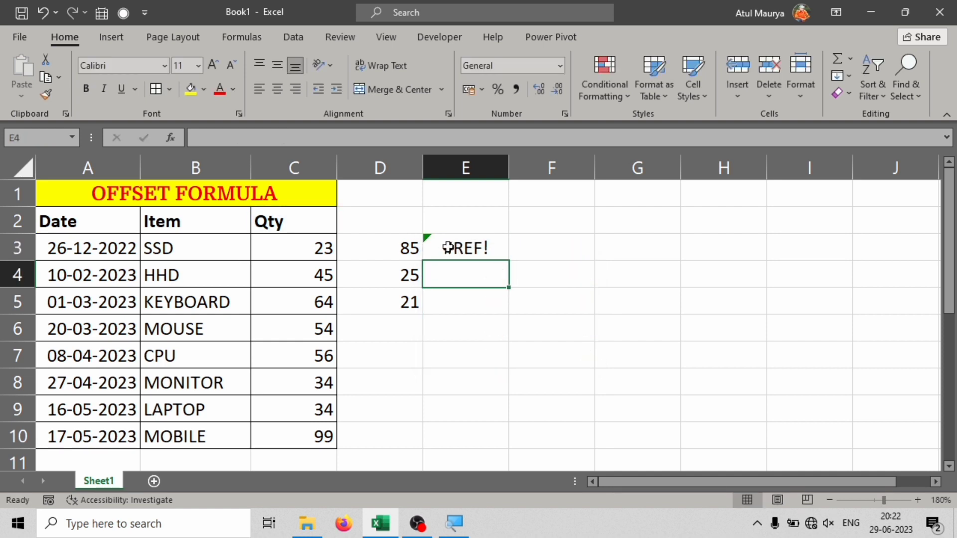
Step: Set the width argument of the OFFSET formula in E3 to -2 and enter it
{"action": "left_click", "coordinate": [444, 241]}
{"action": "double_click", "coordinate": [444, 242]}
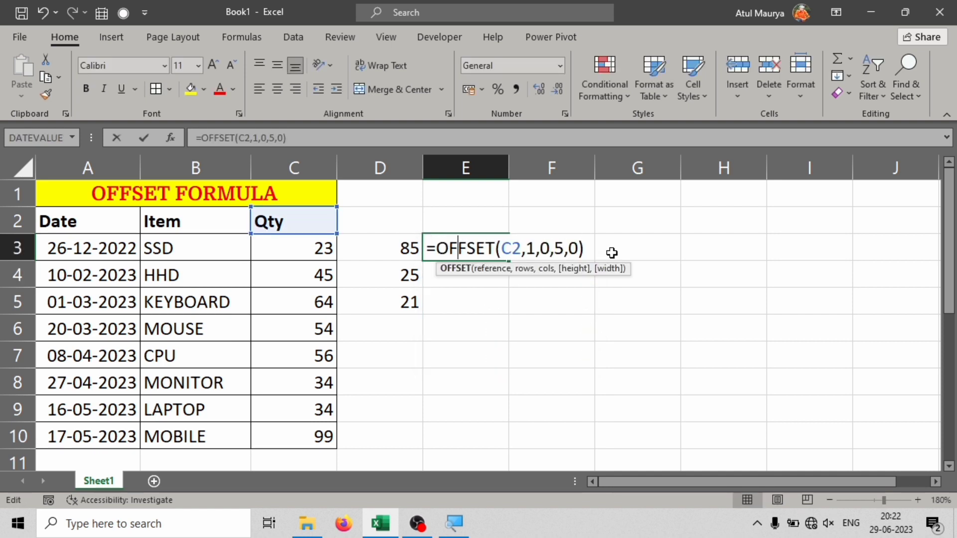
{"action": "double_click", "coordinate": [577, 249]}
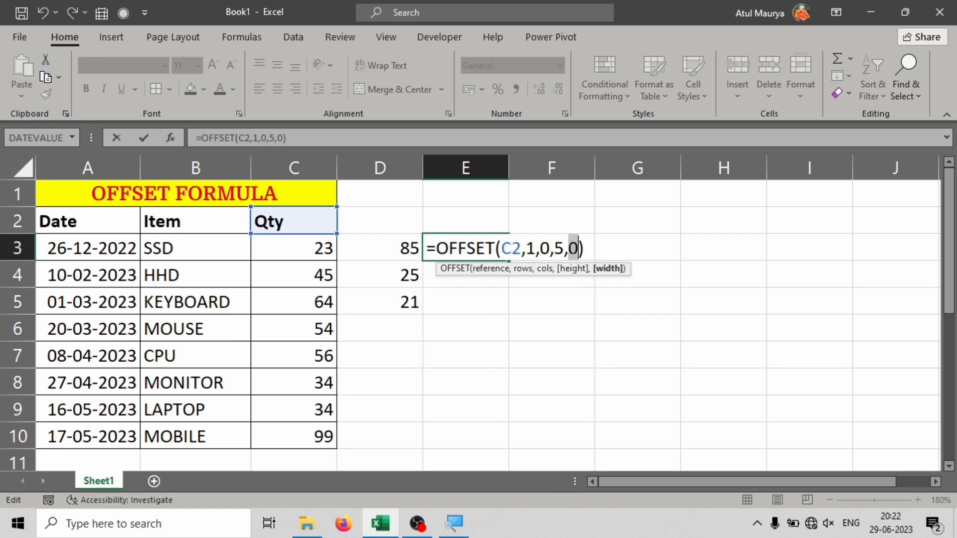
{"action": "type", "text": "1"}
{"action": "key", "text": "BackSpace"}
{"action": "type", "text": "-2"}
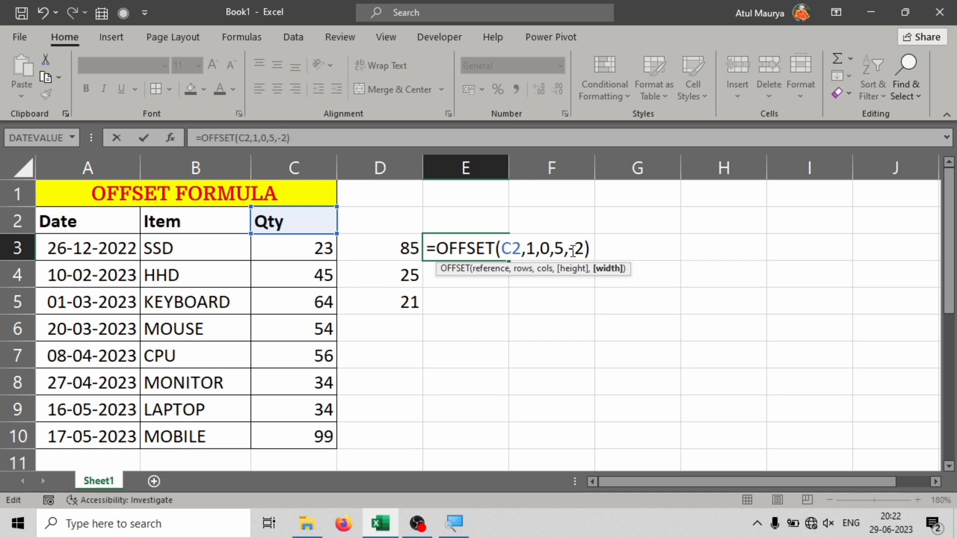
{"action": "key", "text": "Return"}
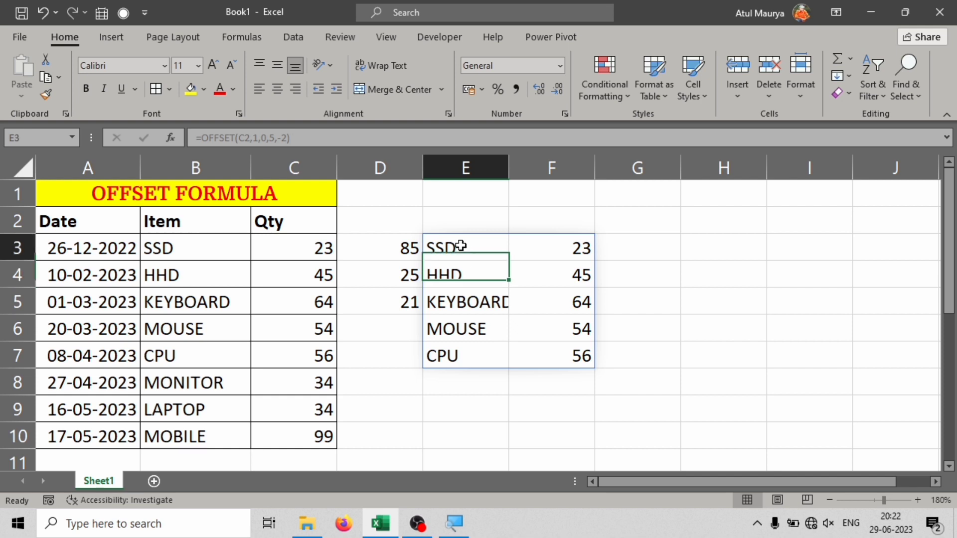
Step: Compare the spilled Item and Qty columns in E3:F7 with the source columns B and C and the OFFSET formula
{"action": "left_click_drag", "start_coordinate": [461, 246], "coordinate": [457, 346]}
{"action": "left_click", "coordinate": [542, 246]}
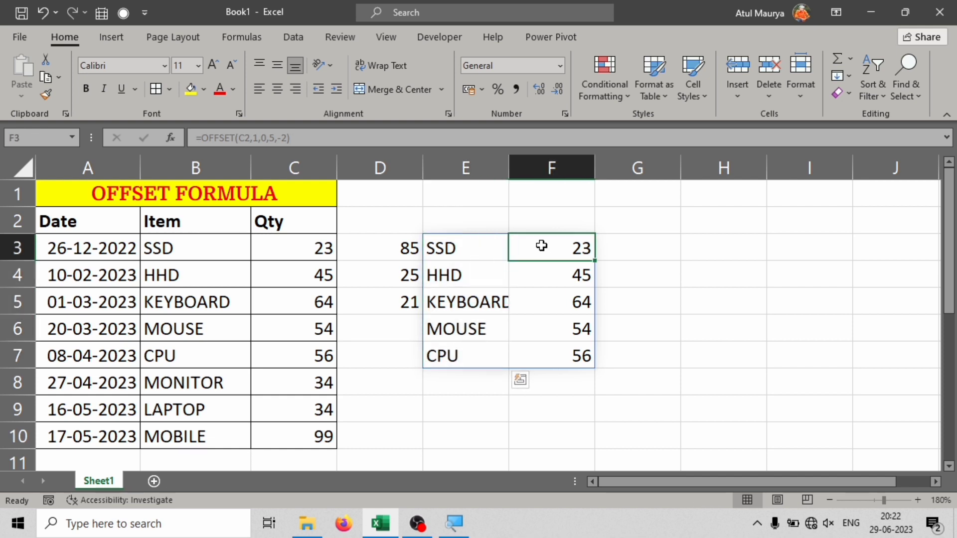
{"action": "left_click_drag", "start_coordinate": [479, 248], "coordinate": [476, 329]}
{"action": "left_click_drag", "start_coordinate": [572, 249], "coordinate": [572, 356]}
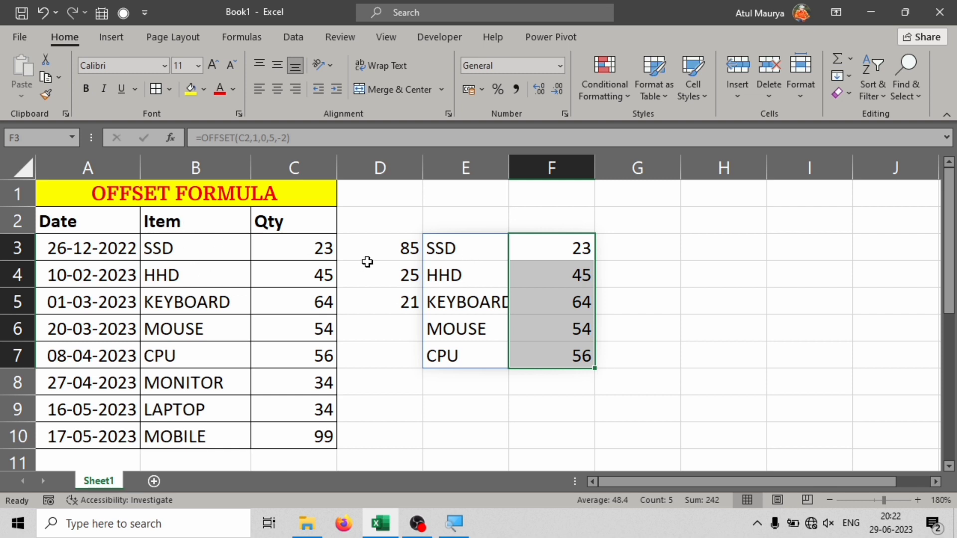
{"action": "double_click", "coordinate": [456, 248]}
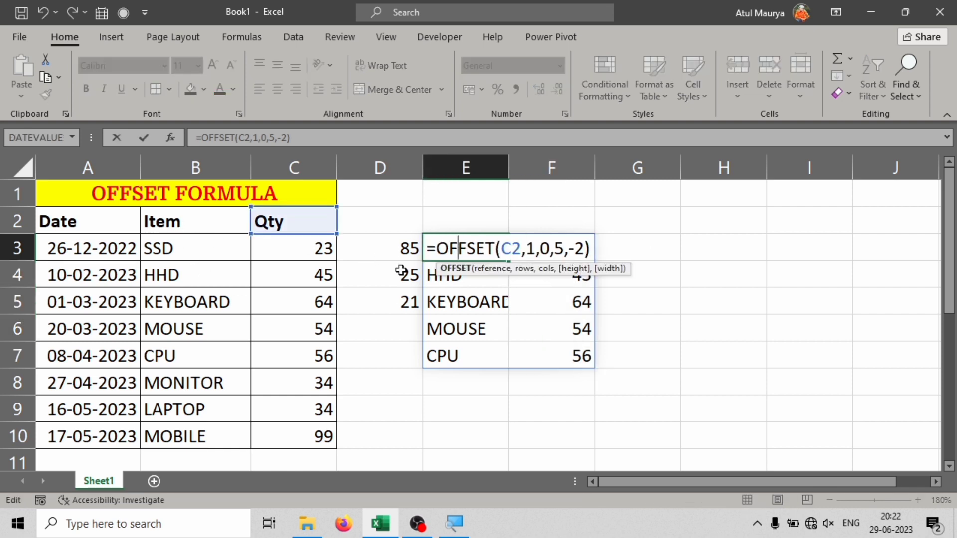
{"action": "left_click", "coordinate": [448, 273]}
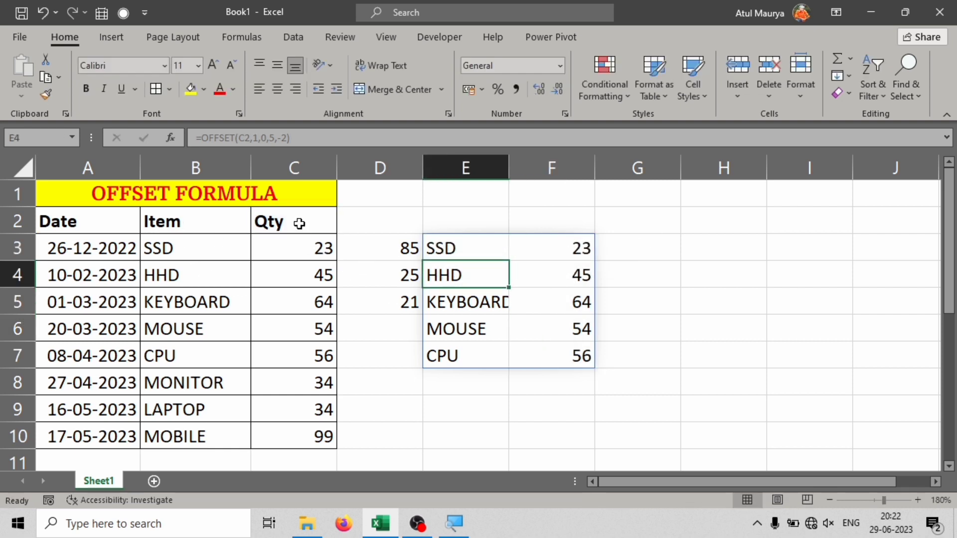
{"action": "left_click", "coordinate": [299, 223]}
{"action": "left_click", "coordinate": [234, 220]}
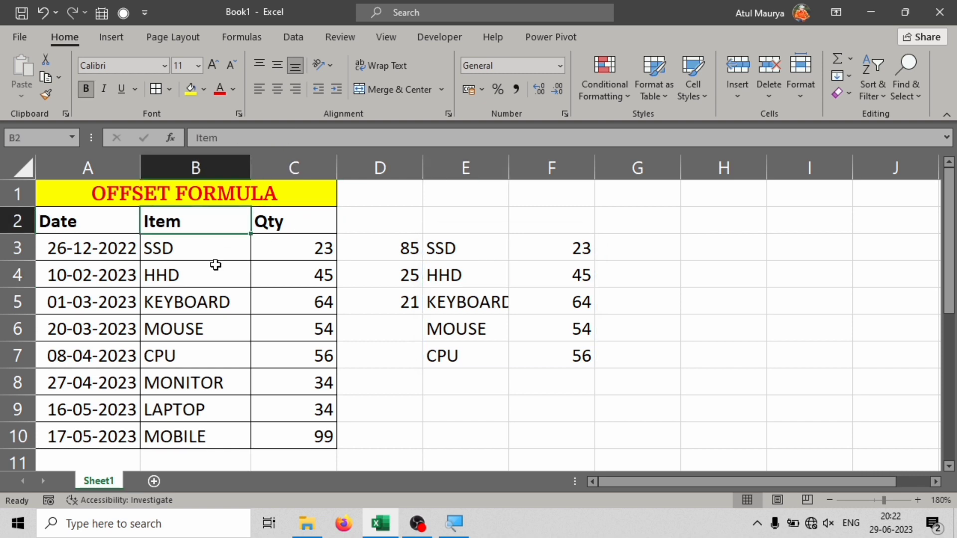
{"action": "left_click", "coordinate": [302, 223]}
{"action": "left_click_drag", "start_coordinate": [206, 222], "coordinate": [197, 348]}
{"action": "left_click_drag", "start_coordinate": [207, 218], "coordinate": [208, 325]}
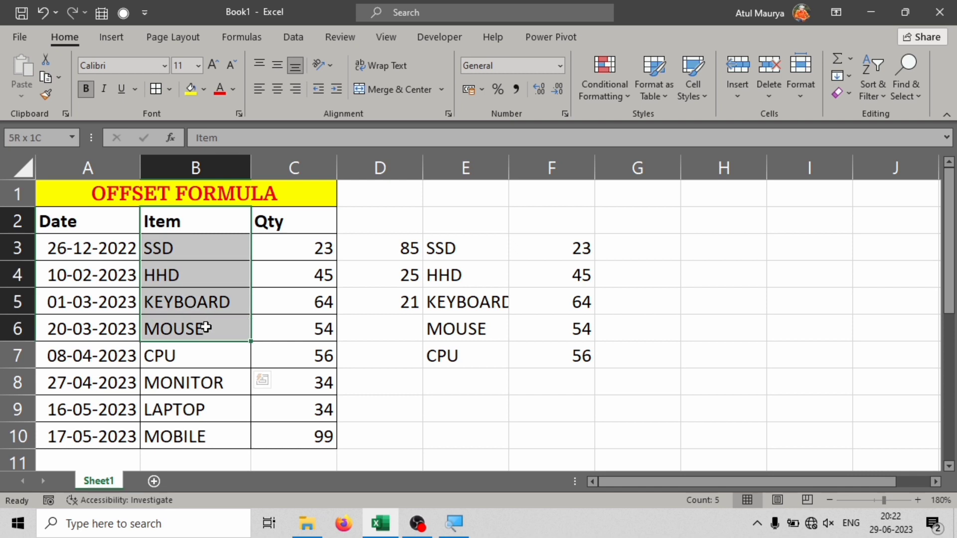
{"action": "left_click_drag", "start_coordinate": [299, 220], "coordinate": [298, 329]}
{"action": "left_click_drag", "start_coordinate": [451, 246], "coordinate": [463, 357]}
{"action": "left_click_drag", "start_coordinate": [548, 251], "coordinate": [545, 354]}
Step: Set the rows argument of the OFFSET formula in E3 to 0, enter it and check cells E3 and F3 against the source headers
{"action": "left_click", "coordinate": [457, 246]}
{"action": "double_click", "coordinate": [457, 246]}
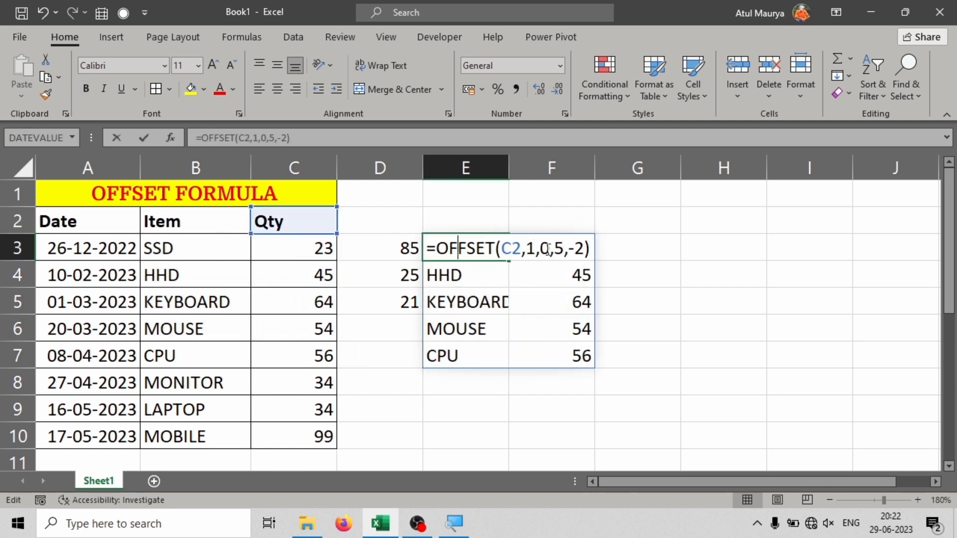
{"action": "left_click", "coordinate": [534, 248]}
{"action": "key", "text": "BackSpace"}
{"action": "type", "text": "0"}
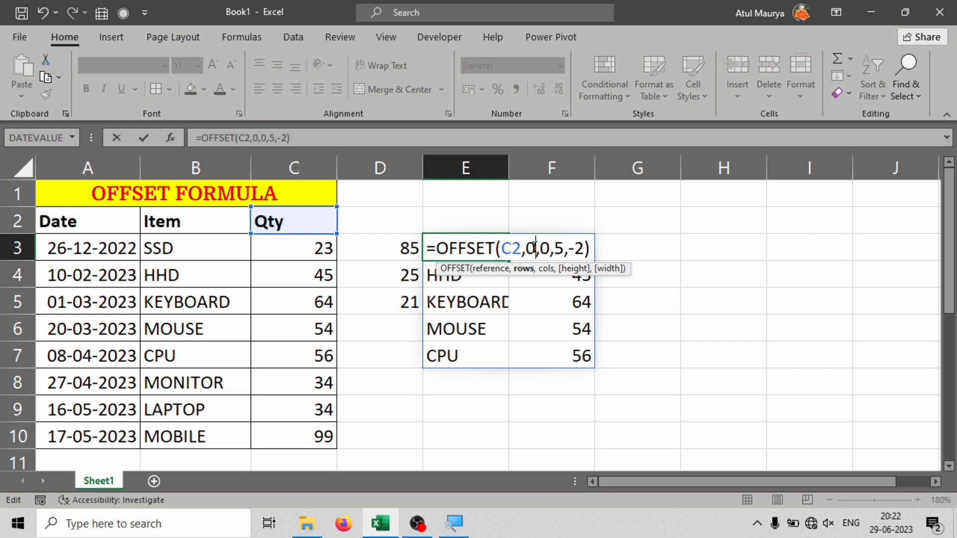
{"action": "key", "text": "Return"}
{"action": "left_click", "coordinate": [489, 248]}
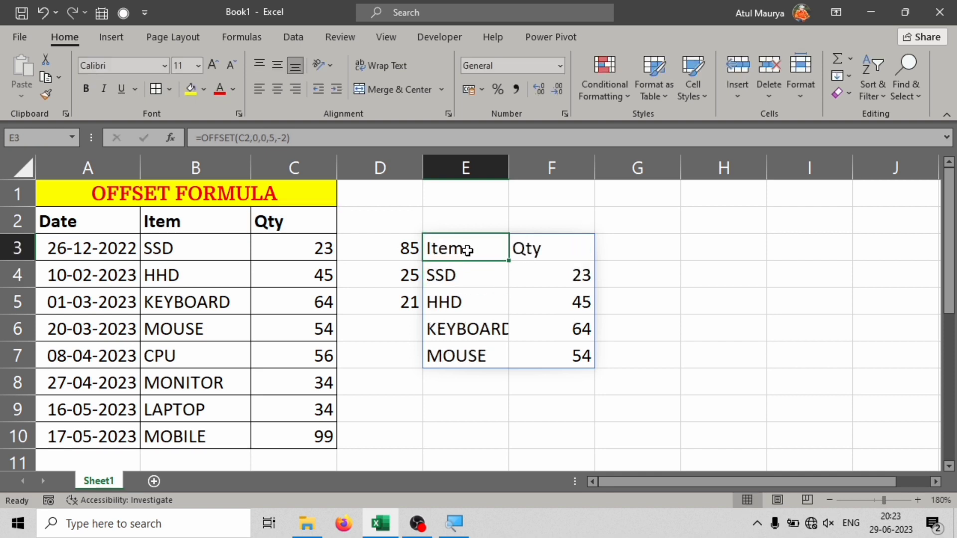
{"action": "left_click", "coordinate": [522, 249]}
{"action": "left_click", "coordinate": [460, 252]}
{"action": "left_click", "coordinate": [243, 220]}
{"action": "left_click", "coordinate": [493, 249]}
{"action": "left_click", "coordinate": [523, 249]}
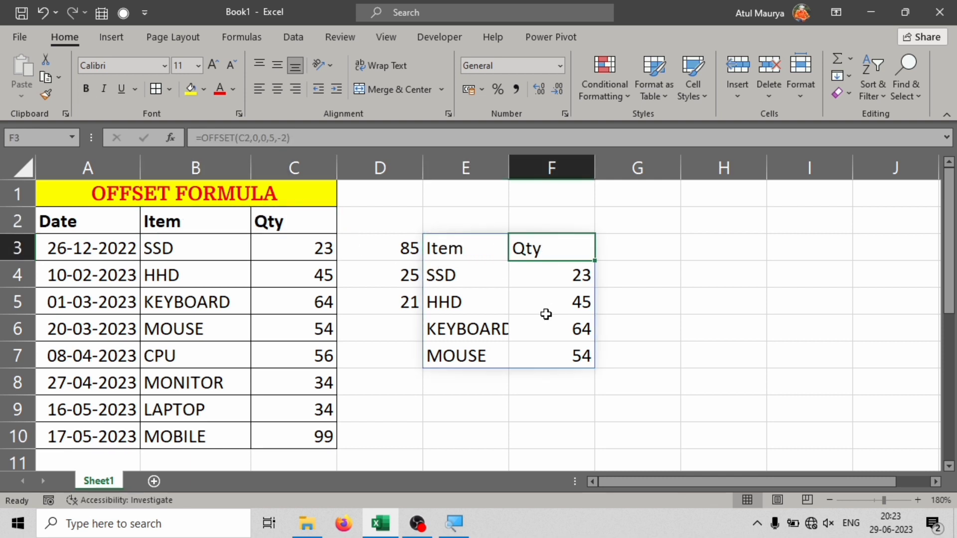
Step: Set the height argument of the OFFSET formula in E3 to 6 and widen column E to fit the item names
{"action": "double_click", "coordinate": [455, 257]}
{"action": "left_click", "coordinate": [564, 247]}
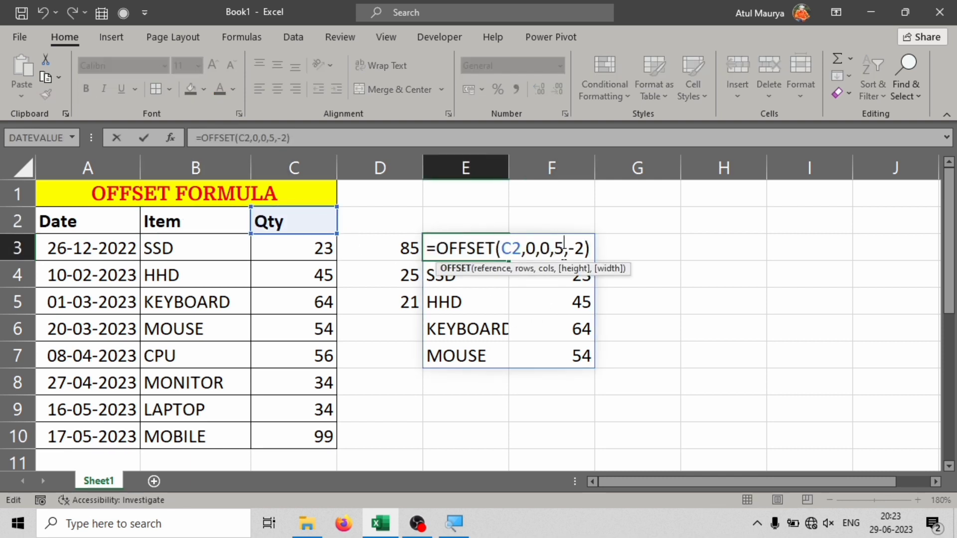
{"action": "key", "text": "BackSpace"}
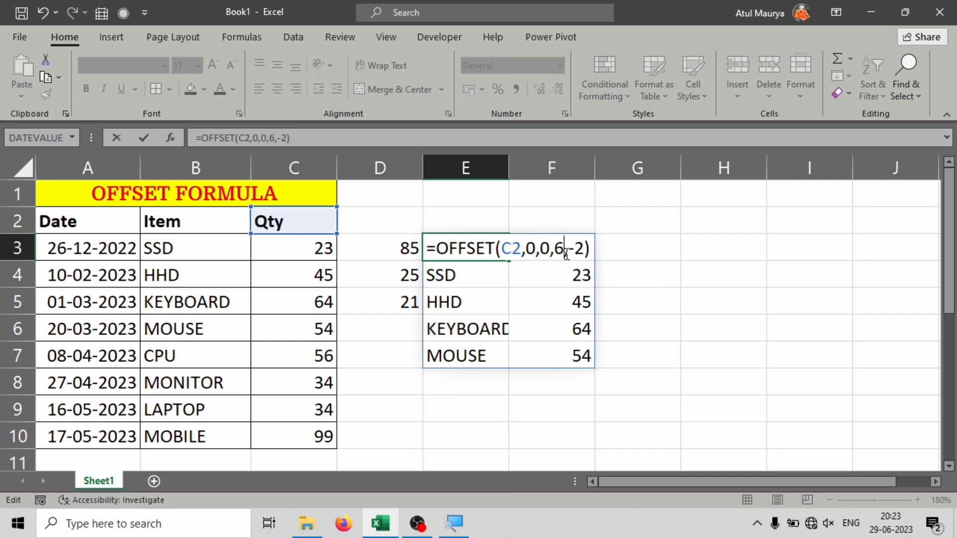
{"action": "key", "text": "Return"}
{"action": "left_click", "coordinate": [455, 381]}
{"action": "left_click_drag", "start_coordinate": [492, 252], "coordinate": [543, 383]}
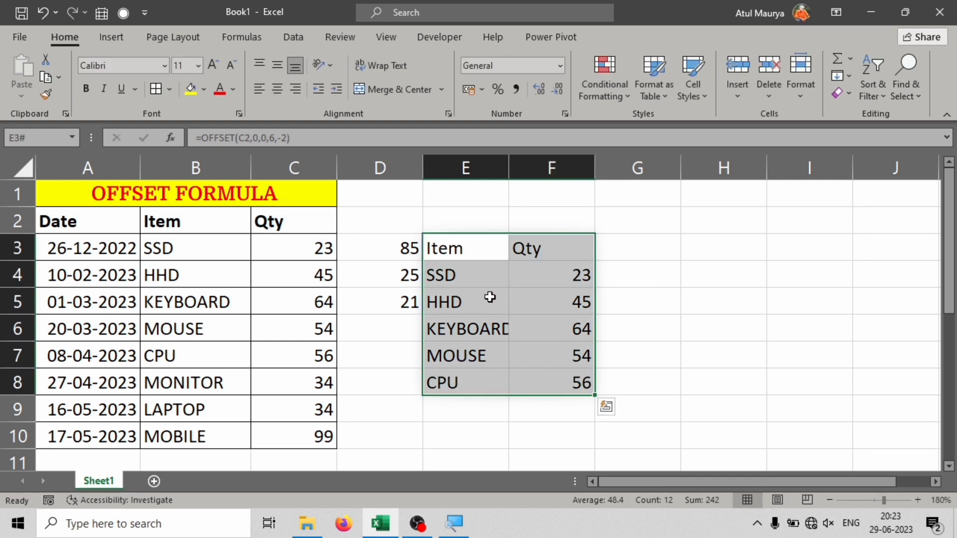
{"action": "left_click_drag", "start_coordinate": [509, 169], "coordinate": [528, 170]}
Step: Set both the height and width arguments of the OFFSET formula in E3 to 1 and enter it
{"action": "left_click", "coordinate": [472, 249]}
{"action": "double_click", "coordinate": [472, 249]}
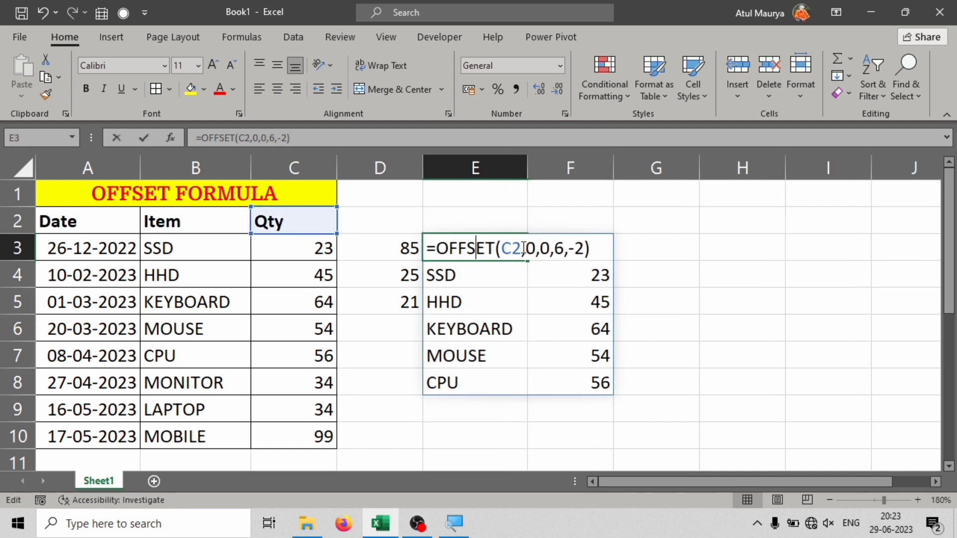
{"action": "left_click", "coordinate": [565, 248]}
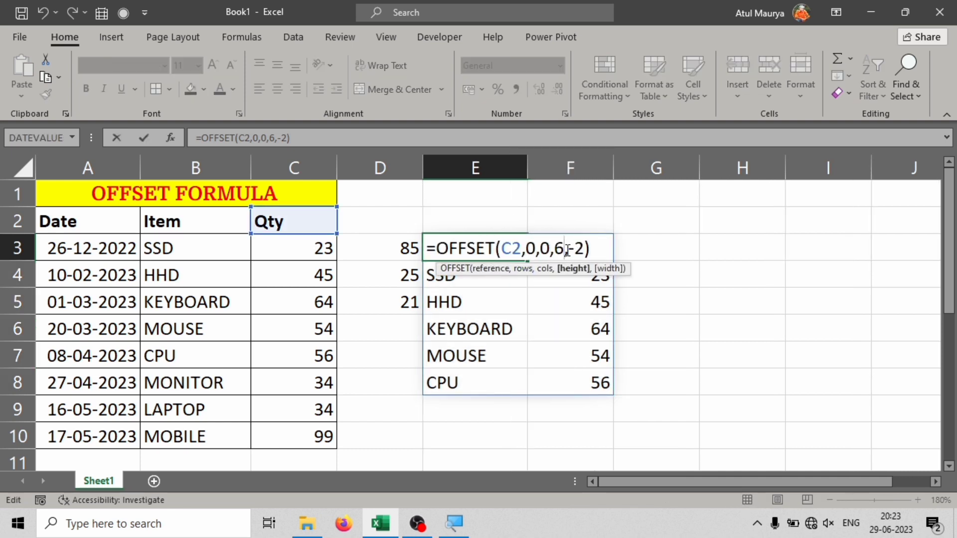
{"action": "key", "text": "BackSpace"}
{"action": "type", "text": "1"}
{"action": "double_click", "coordinate": [576, 248]}
{"action": "type", "text": "1"}
{"action": "key", "text": "Return"}
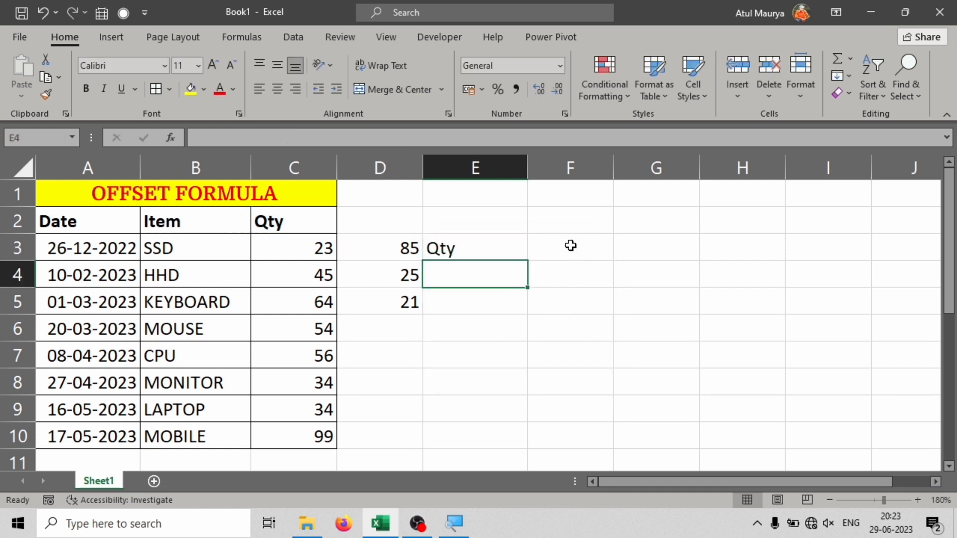
Step: Set the rows argument of the OFFSET formula in E3 to 1 and enter it
{"action": "double_click", "coordinate": [504, 248]}
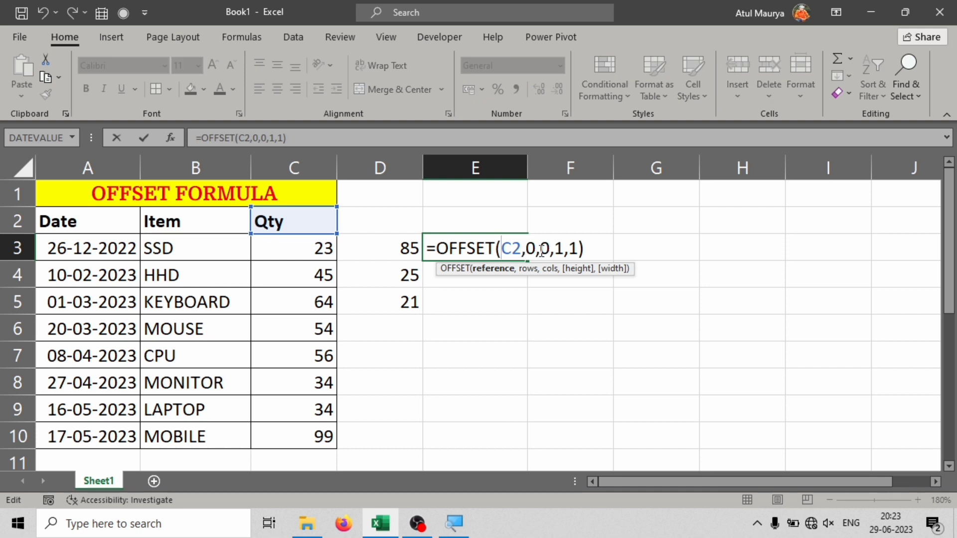
{"action": "left_click_drag", "start_coordinate": [540, 250], "coordinate": [527, 249]}
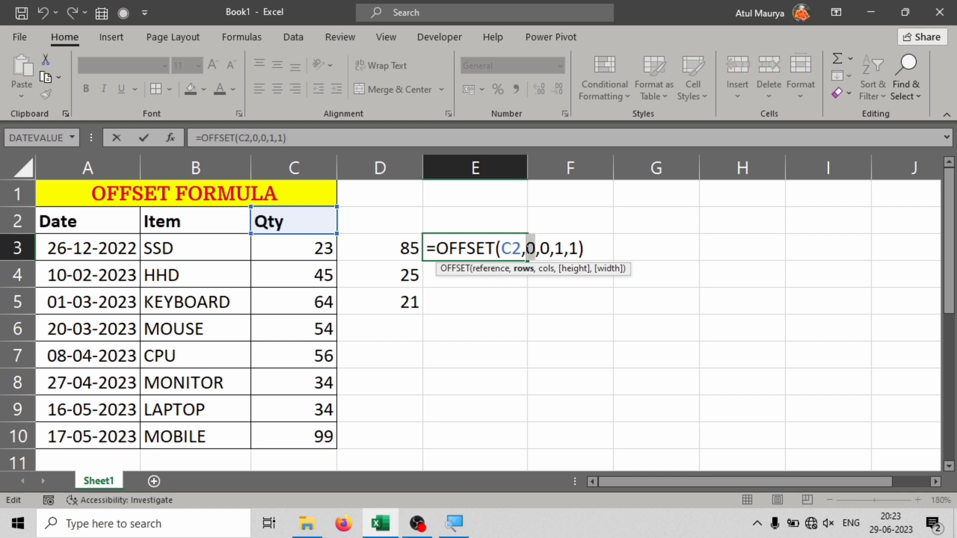
{"action": "type", "text": "1"}
{"action": "key", "text": "Return"}
{"action": "left_click", "coordinate": [522, 249]}
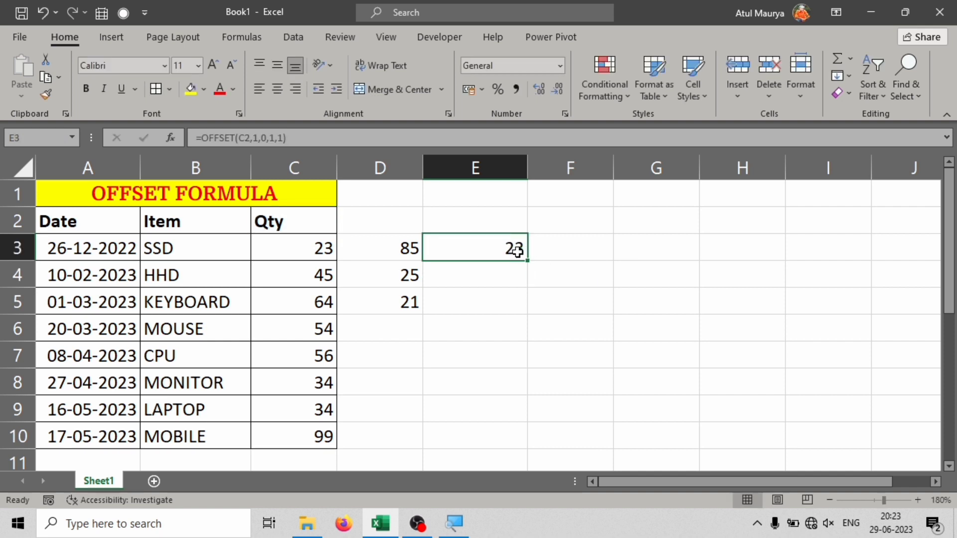
Step: Move the OFFSET formula from cell E3 to cell F3
{"action": "left_click_drag", "start_coordinate": [405, 248], "coordinate": [406, 292]}
{"action": "left_click_drag", "start_coordinate": [493, 237], "coordinate": [562, 241]}
{"action": "left_click", "coordinate": [471, 254]}
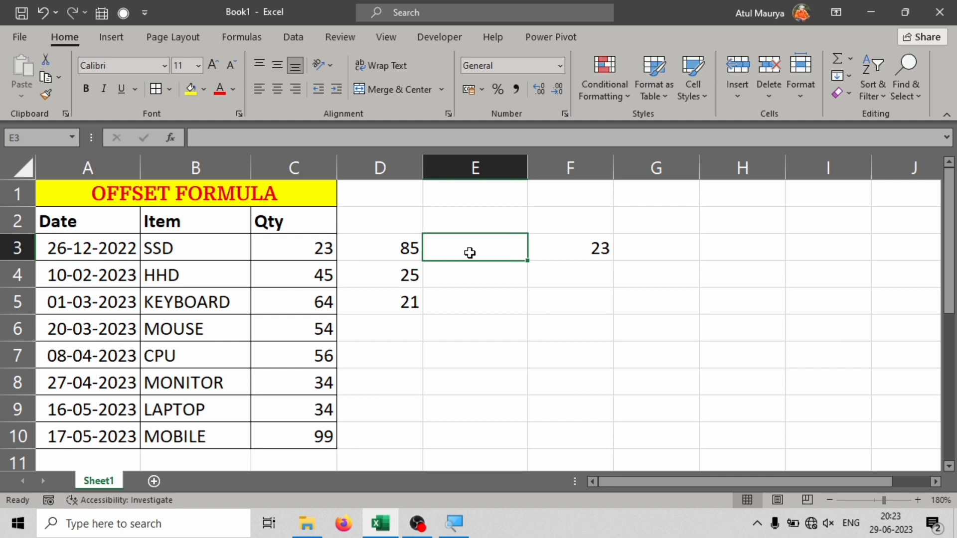
Step: Set the height argument of the OFFSET formula in F3 to 4 and enter it
{"action": "left_click", "coordinate": [553, 247]}
{"action": "double_click", "coordinate": [564, 244]}
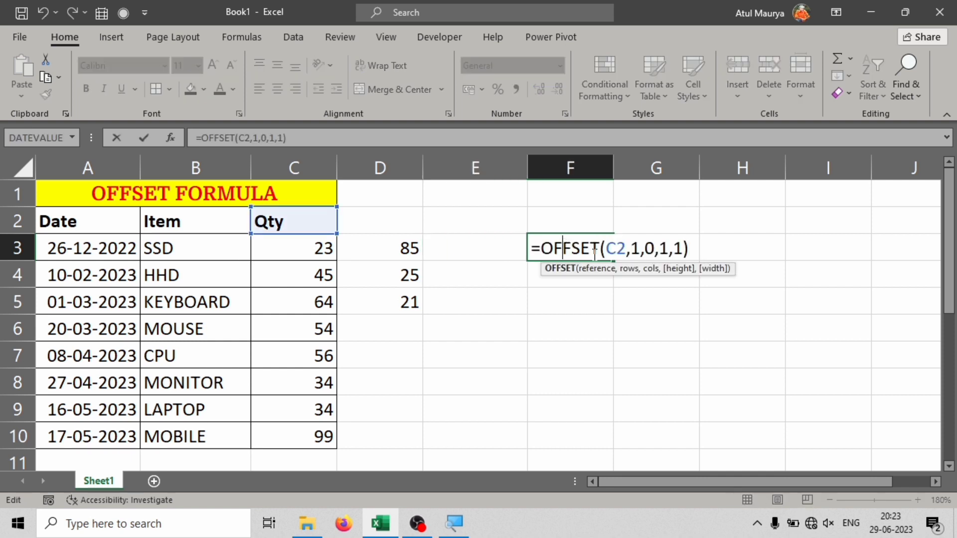
{"action": "left_click", "coordinate": [669, 247]}
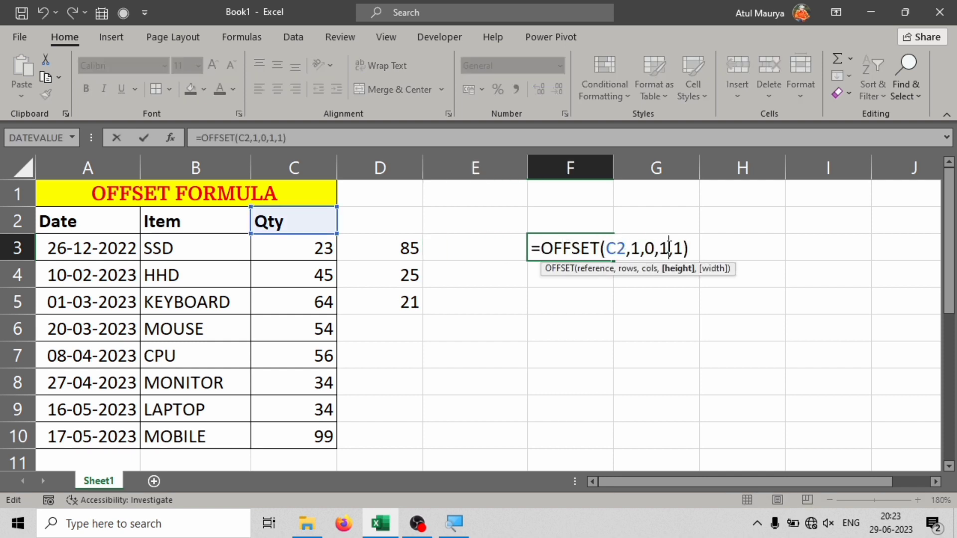
{"action": "key", "text": "BackSpace"}
{"action": "type", "text": "4"}
{"action": "key", "text": "Return"}
Step: Compare the spilled values in F3:F6 with the Qty values in C3:C6
{"action": "left_click", "coordinate": [568, 254]}
{"action": "left_click", "coordinate": [574, 309]}
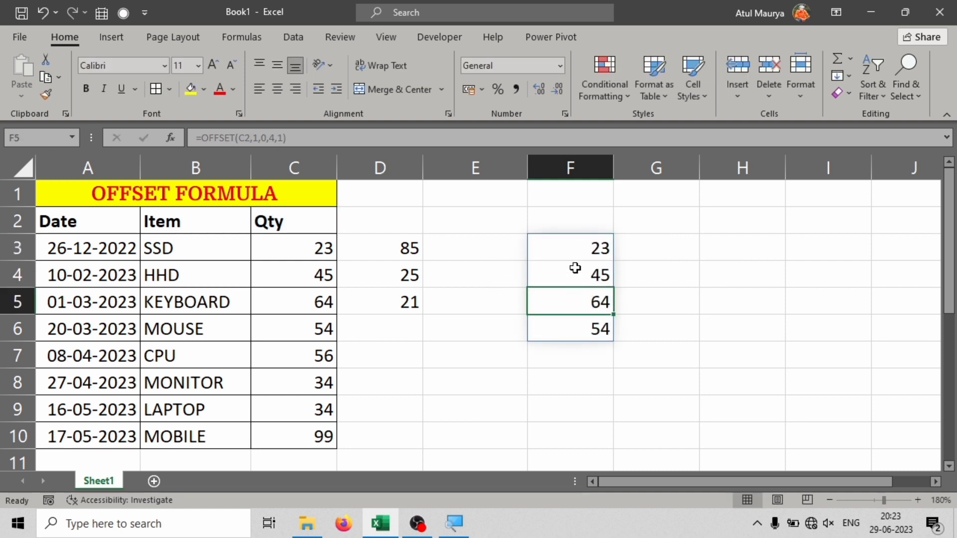
{"action": "left_click", "coordinate": [574, 247]}
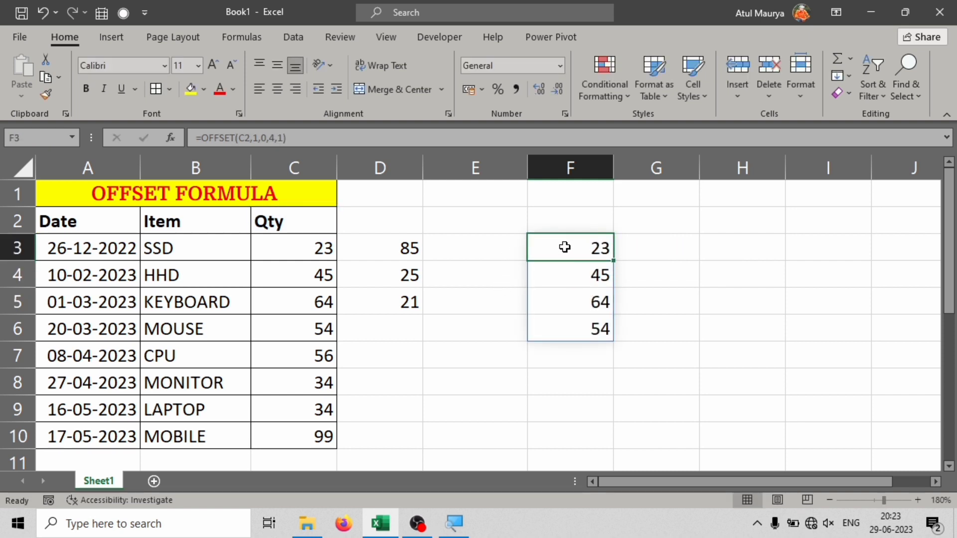
{"action": "left_click", "coordinate": [323, 248]}
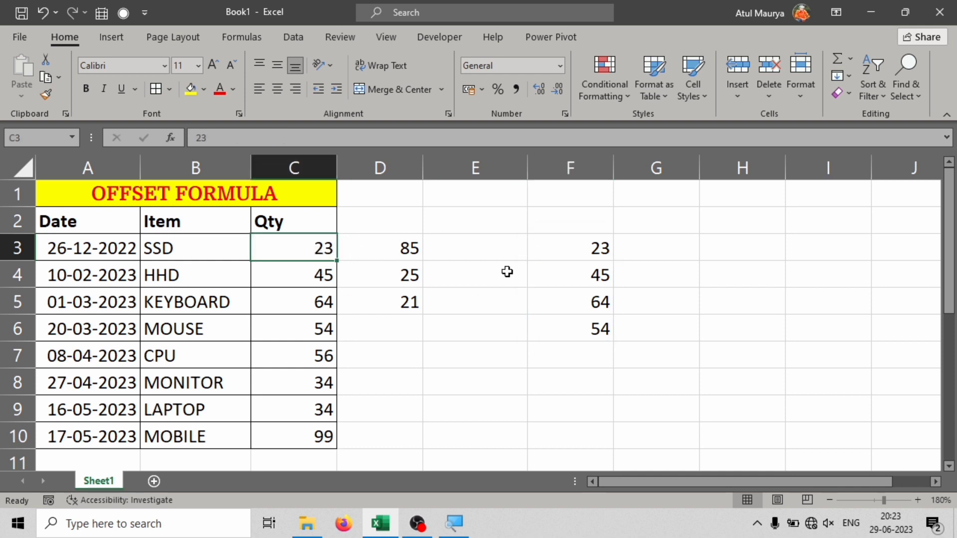
{"action": "left_click", "coordinate": [313, 279]}
{"action": "left_click", "coordinate": [321, 305]}
{"action": "left_click", "coordinate": [320, 324]}
{"action": "left_click_drag", "start_coordinate": [310, 247], "coordinate": [310, 340]}
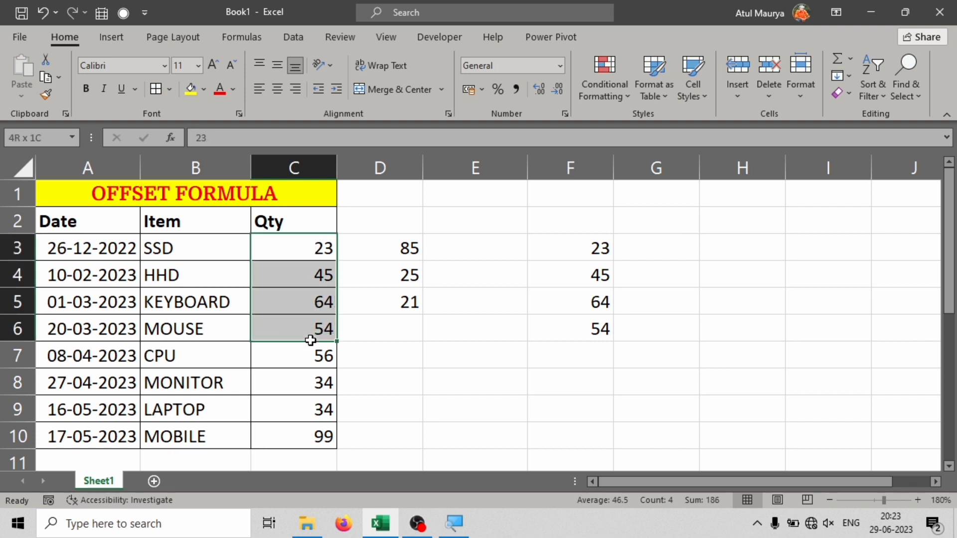
Step: Wrap the OFFSET formula in F3 in the SUM function, giving =SUM(OFFSET(C2,1,0,4,1)), and accept the proposed bracket correction
{"action": "double_click", "coordinate": [548, 250]}
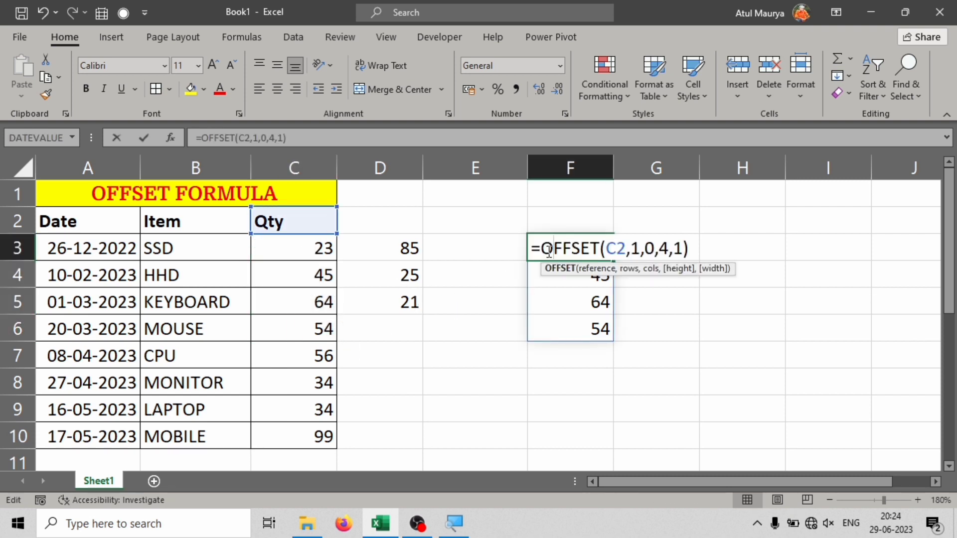
{"action": "left_click", "coordinate": [540, 249]}
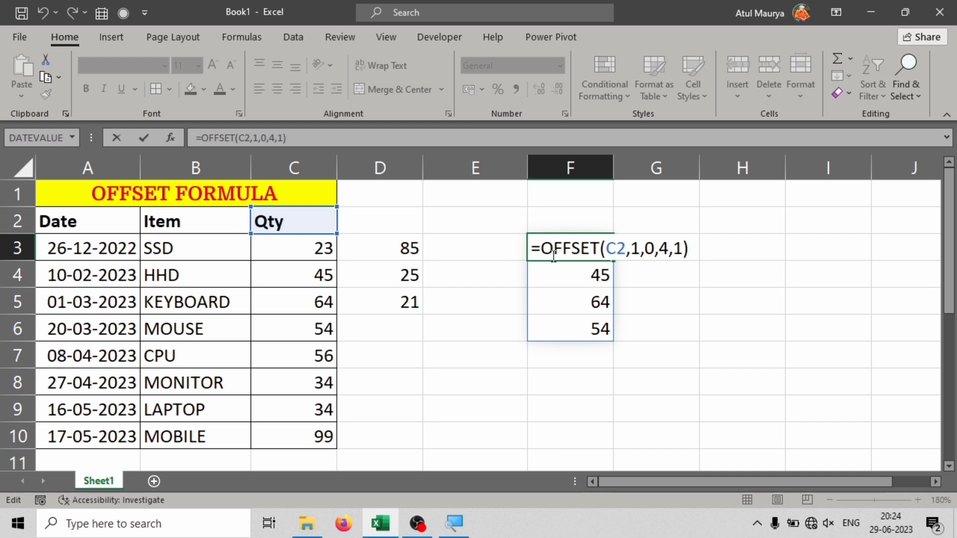
{"action": "type", "text": "sum"}
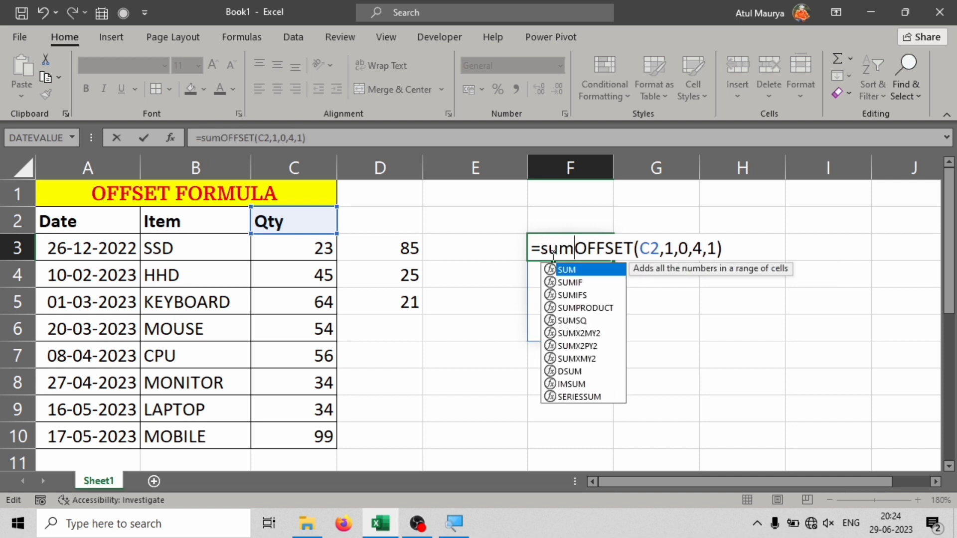
{"action": "key", "text": "Tab"}
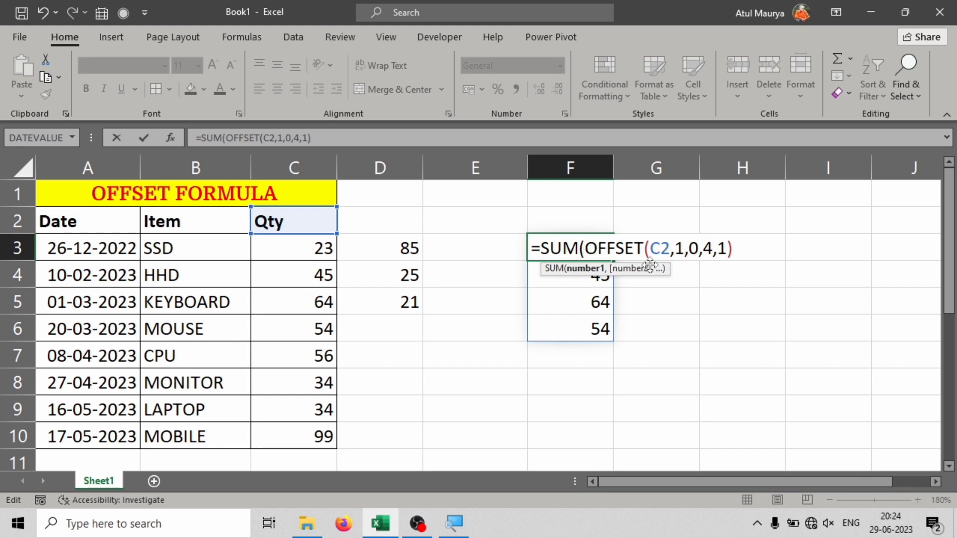
{"action": "key", "text": "Return"}
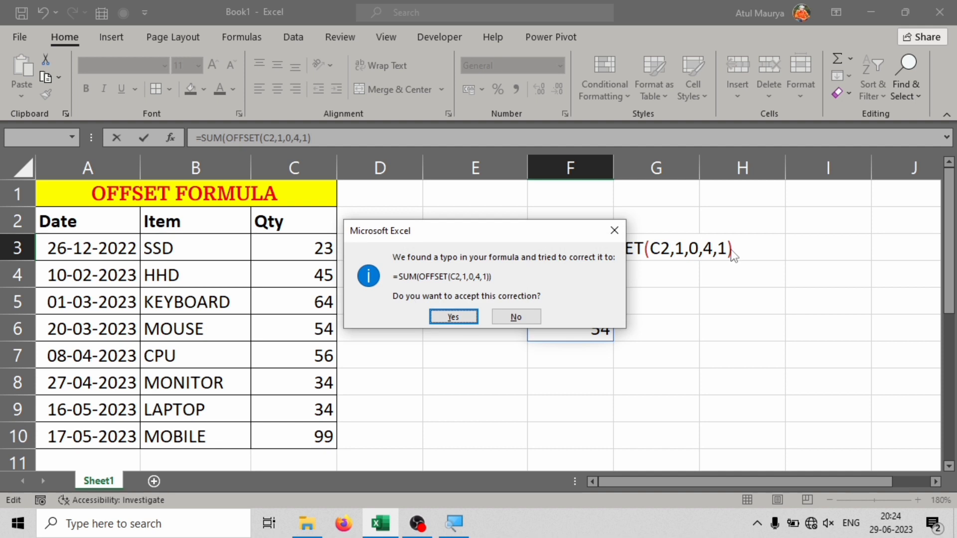
{"action": "key", "text": "Return"}
{"action": "left_click", "coordinate": [593, 252]}
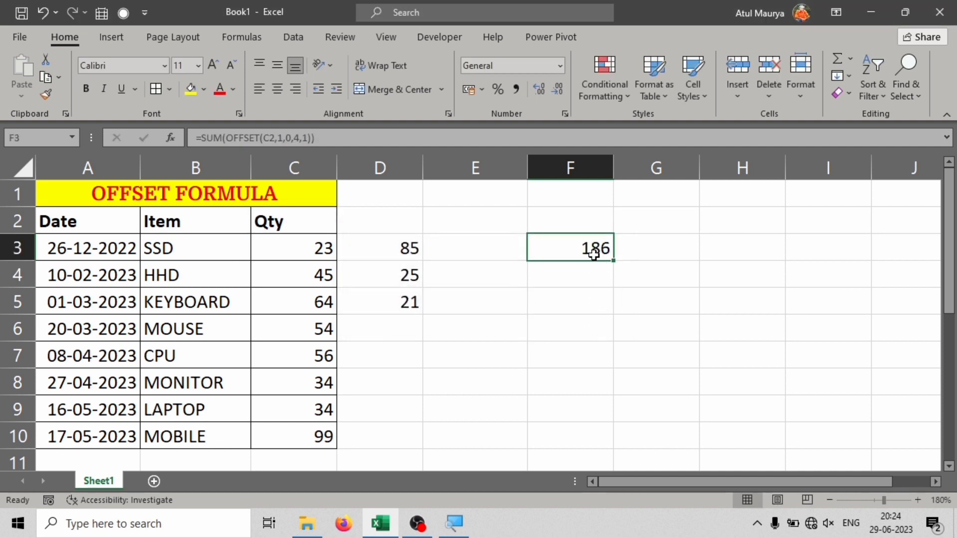
Step: Review the height argument of the SUM(OFFSET) formula in F3 and select C3:C6 to check their sum
{"action": "double_click", "coordinate": [580, 248]}
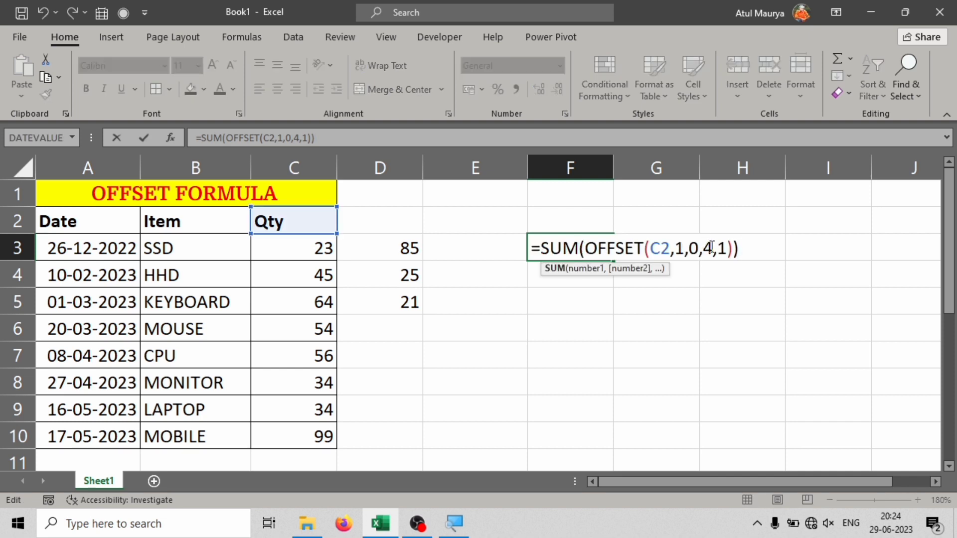
{"action": "left_click", "coordinate": [707, 248]}
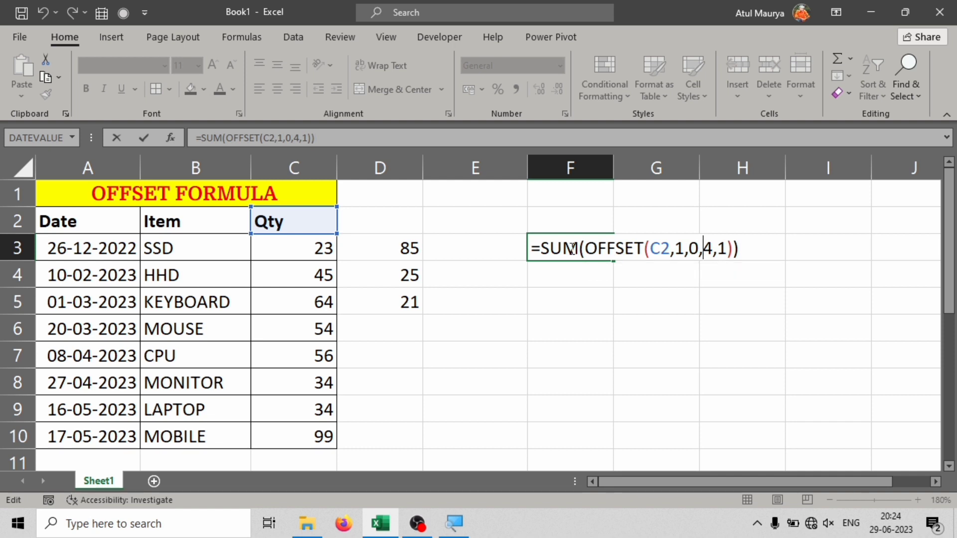
{"action": "key", "text": "Return"}
{"action": "left_click_drag", "start_coordinate": [319, 250], "coordinate": [313, 322]}
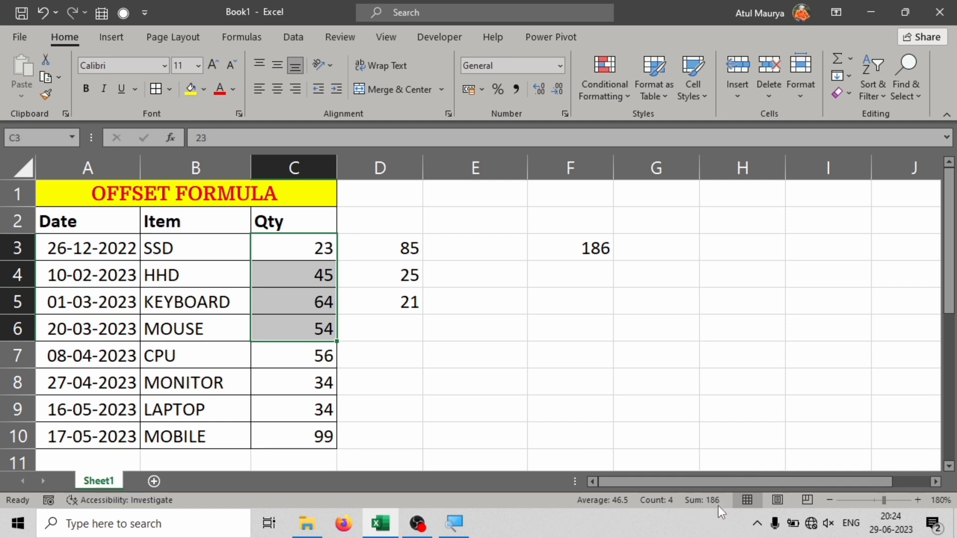
Step: Replace SUM with PRODUCT in the formula in F3, giving =PRODUCT(OFFSET(C2,1,0,4,1)), and review the entered formula
{"action": "left_click", "coordinate": [582, 252]}
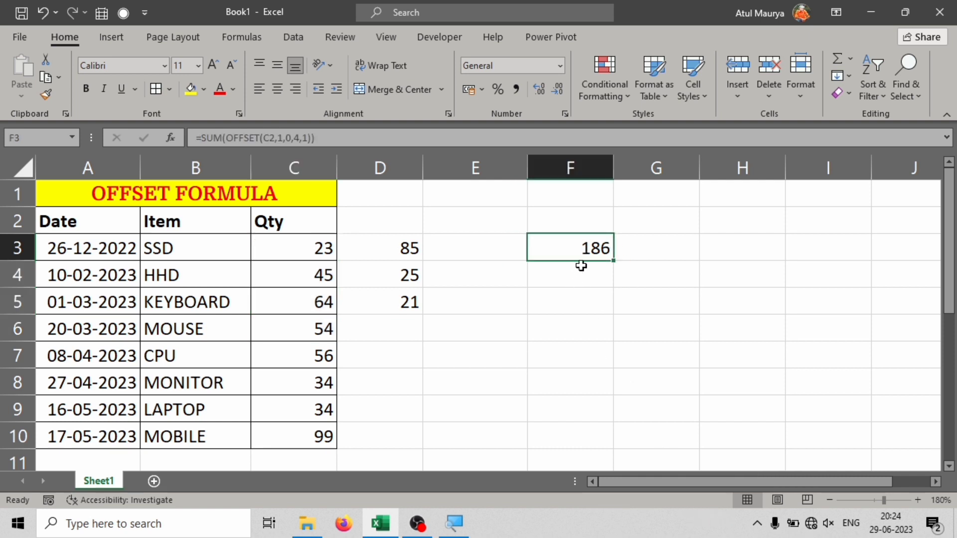
{"action": "left_click_drag", "start_coordinate": [326, 246], "coordinate": [313, 323]}
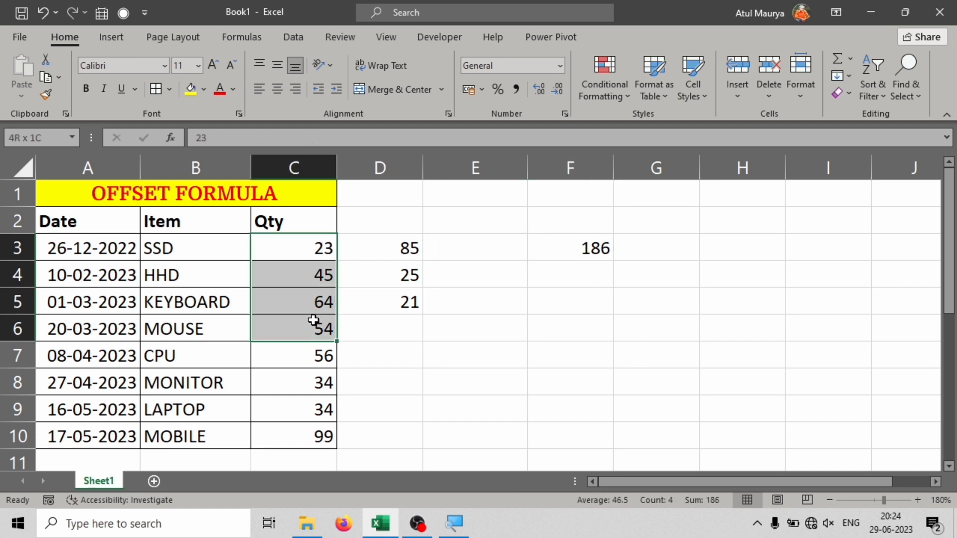
{"action": "left_click", "coordinate": [548, 249]}
{"action": "double_click", "coordinate": [550, 248]}
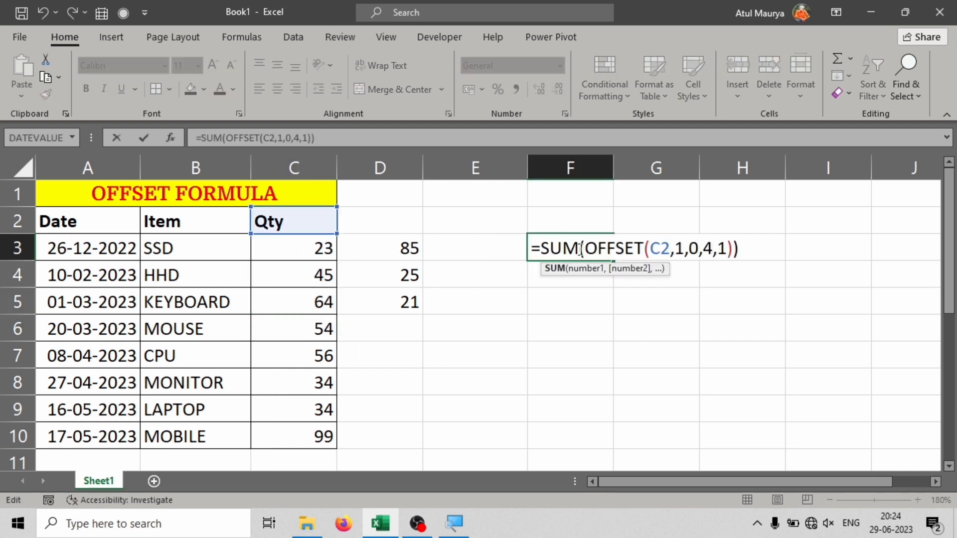
{"action": "left_click_drag", "start_coordinate": [551, 248], "coordinate": [543, 249]}
{"action": "type", "text": "p"}
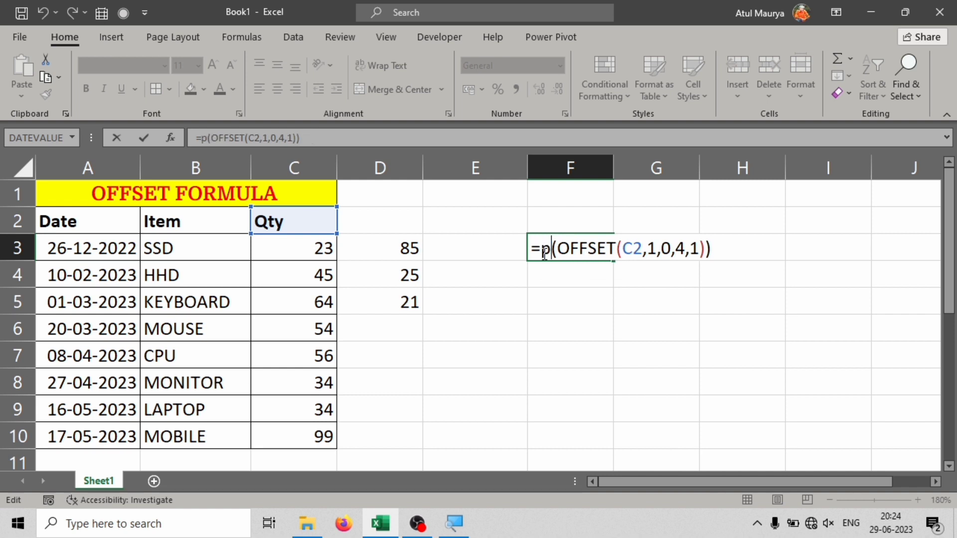
{"action": "type", "text": "ro"}
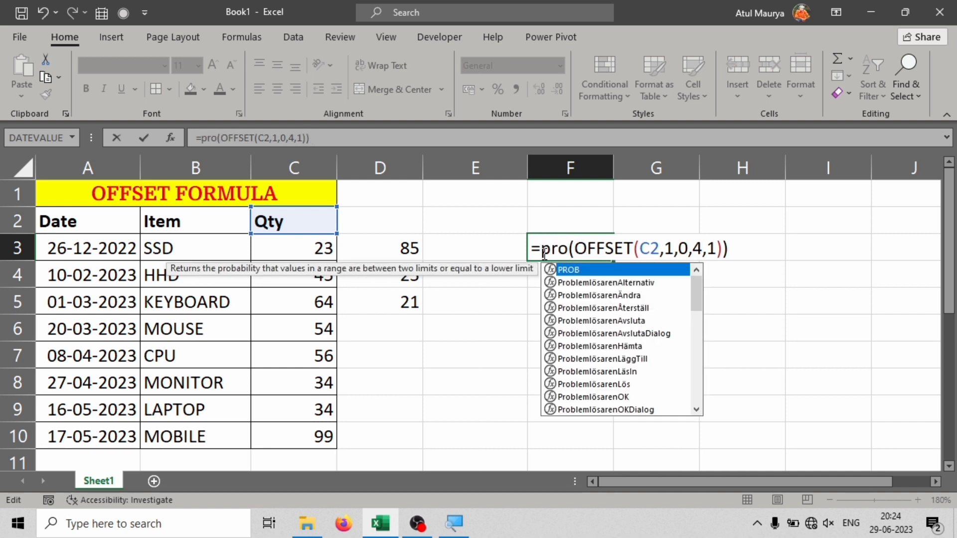
{"action": "type", "text": "d"}
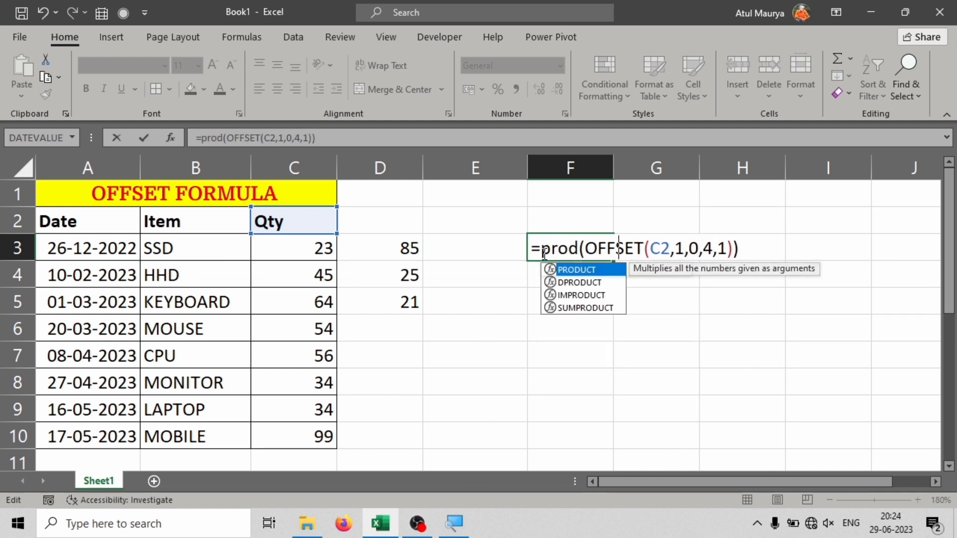
{"action": "key", "text": "Tab"}
{"action": "key", "text": "Return"}
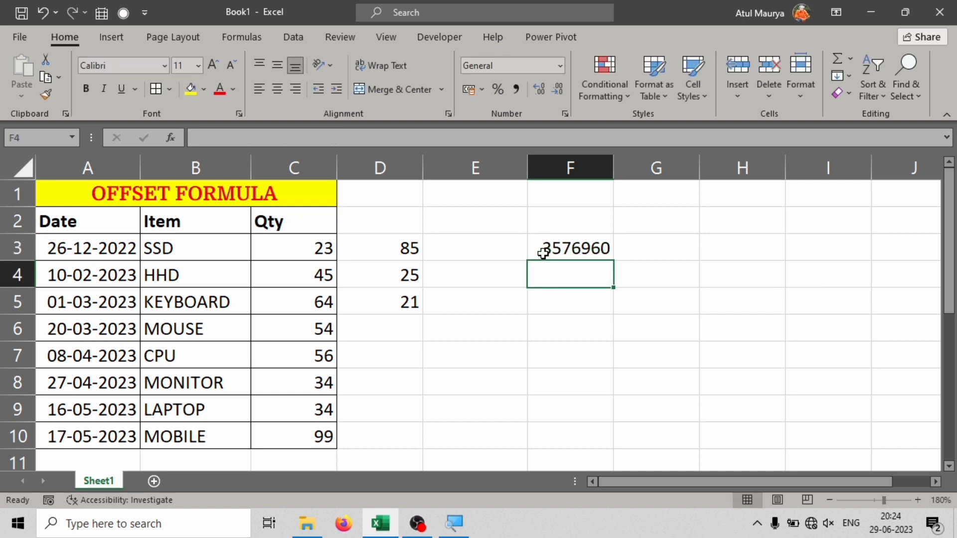
{"action": "left_click", "coordinate": [543, 253]}
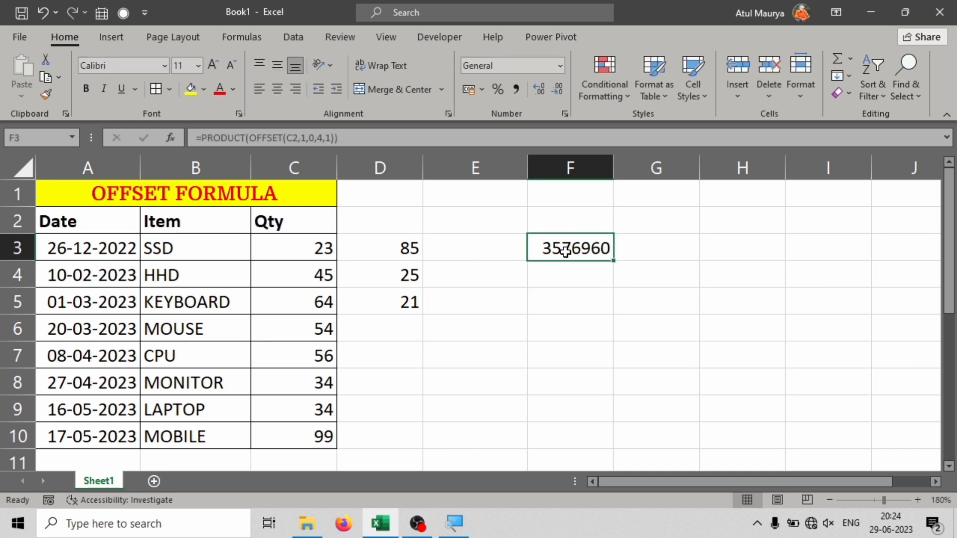
{"action": "double_click", "coordinate": [565, 251]}
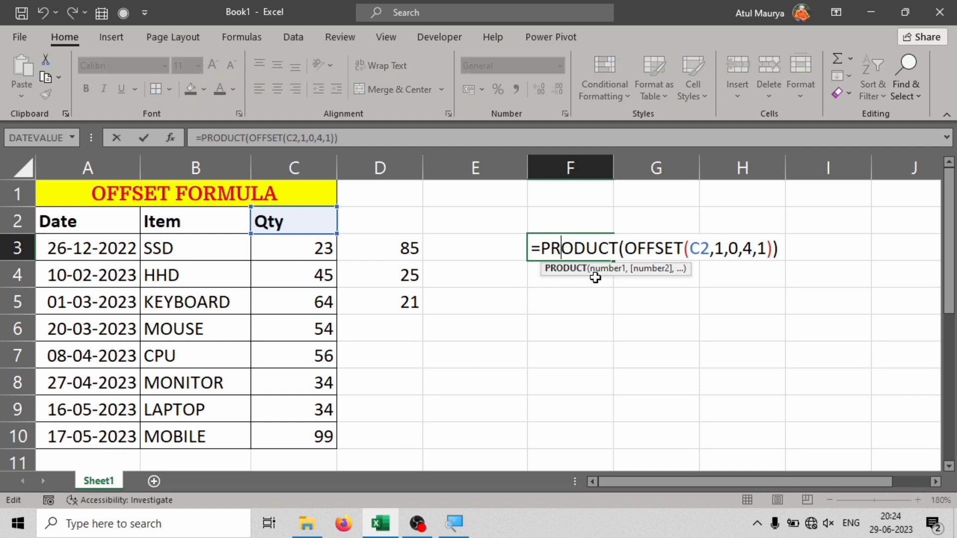
{"action": "key", "text": "Return"}
Step: Enter the check formula =C3*C4*C5*C6 in cell E6 to multiply the first four Qty values directly
{"action": "left_click", "coordinate": [474, 331]}
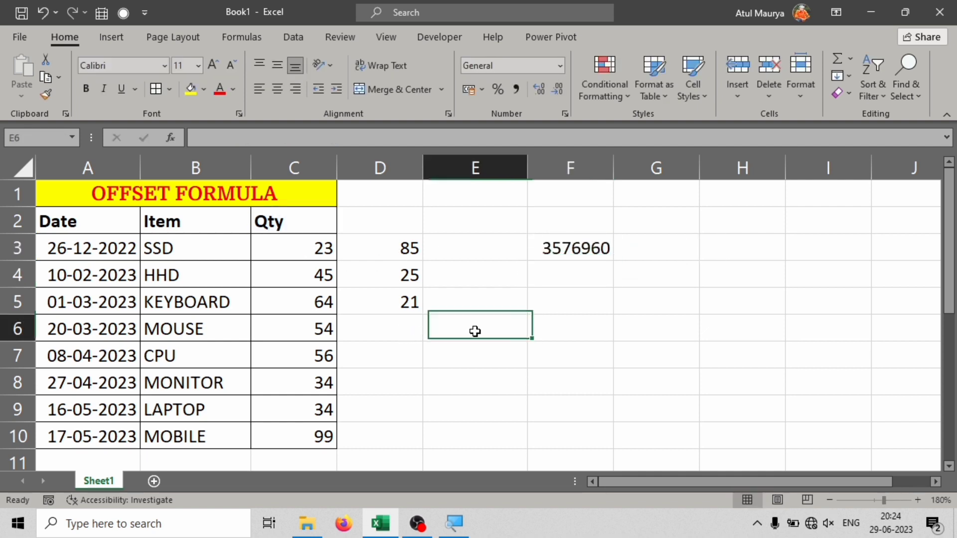
{"action": "type", "text": "="}
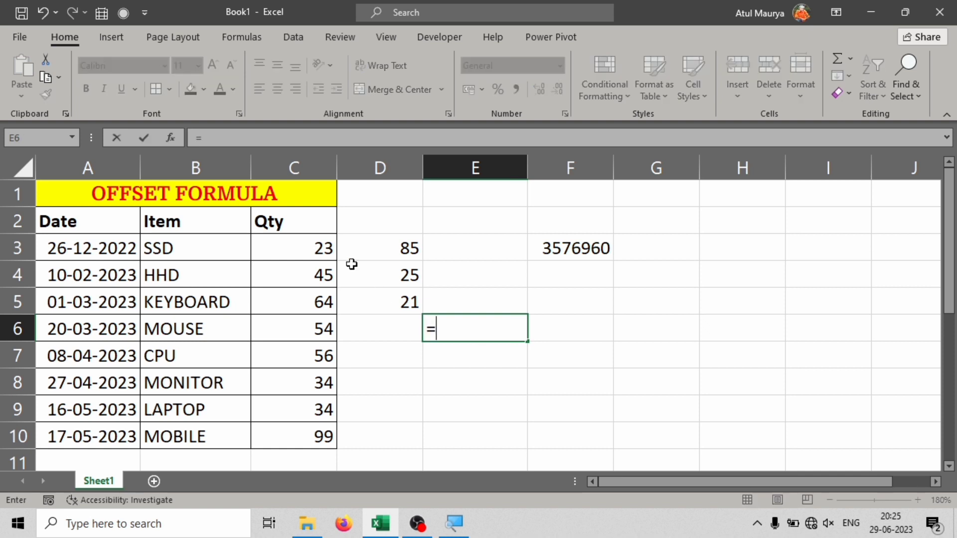
{"action": "left_click", "coordinate": [316, 247]}
{"action": "type", "text": "*"}
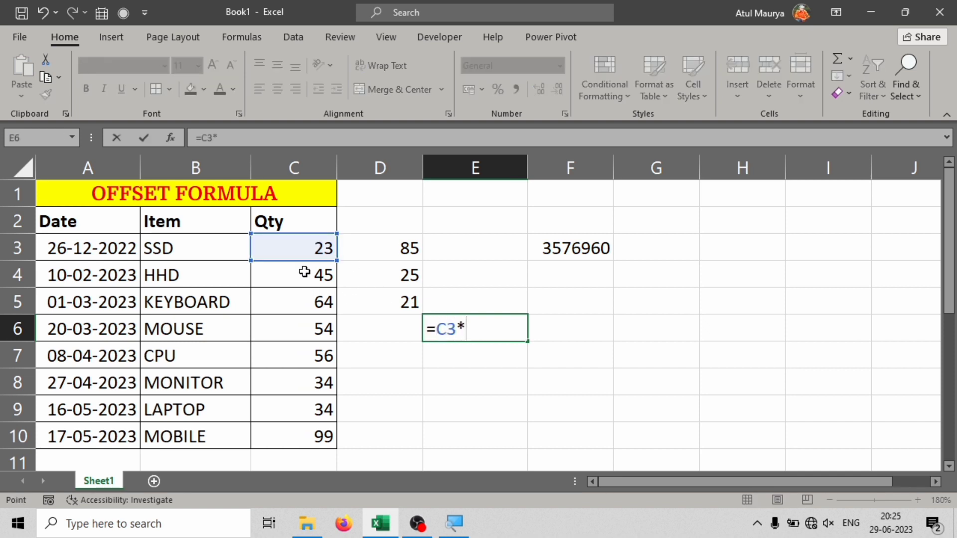
{"action": "left_click", "coordinate": [306, 274]}
{"action": "type", "text": "*"}
{"action": "left_click", "coordinate": [322, 303]}
{"action": "type", "text": "*"}
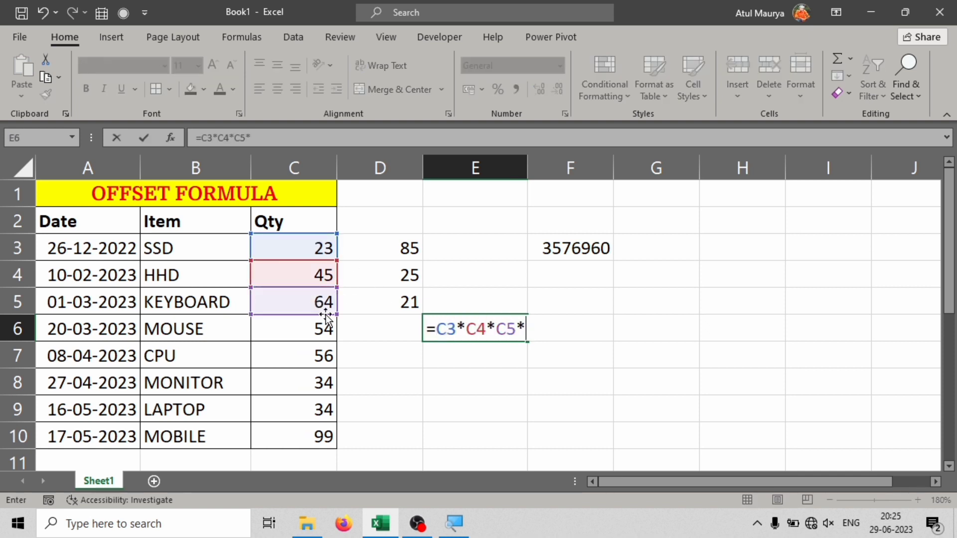
{"action": "left_click", "coordinate": [325, 327]}
{"action": "key", "text": "Return"}
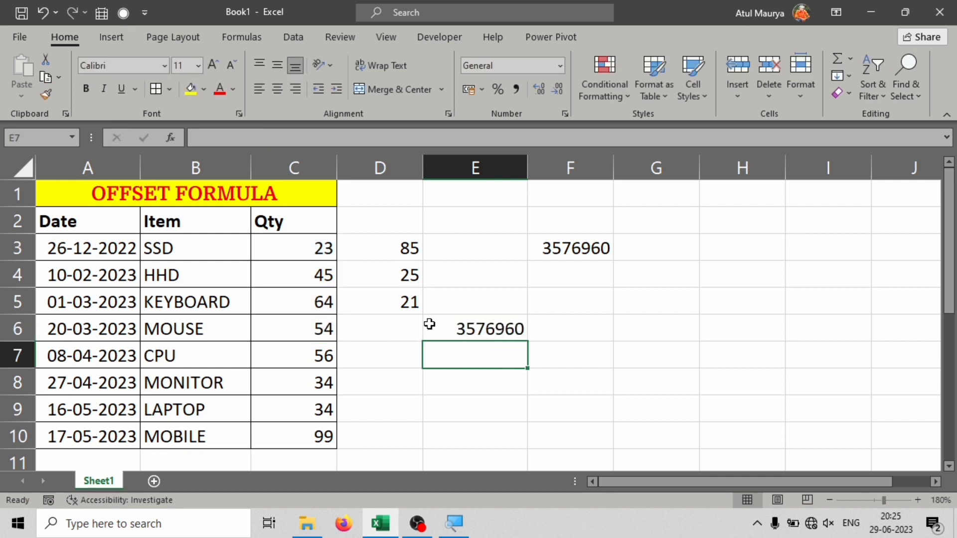
Step: Compare the check result in E6 with F3 and clear E6
{"action": "left_click", "coordinate": [481, 326]}
{"action": "left_click", "coordinate": [583, 238]}
{"action": "left_click", "coordinate": [486, 331]}
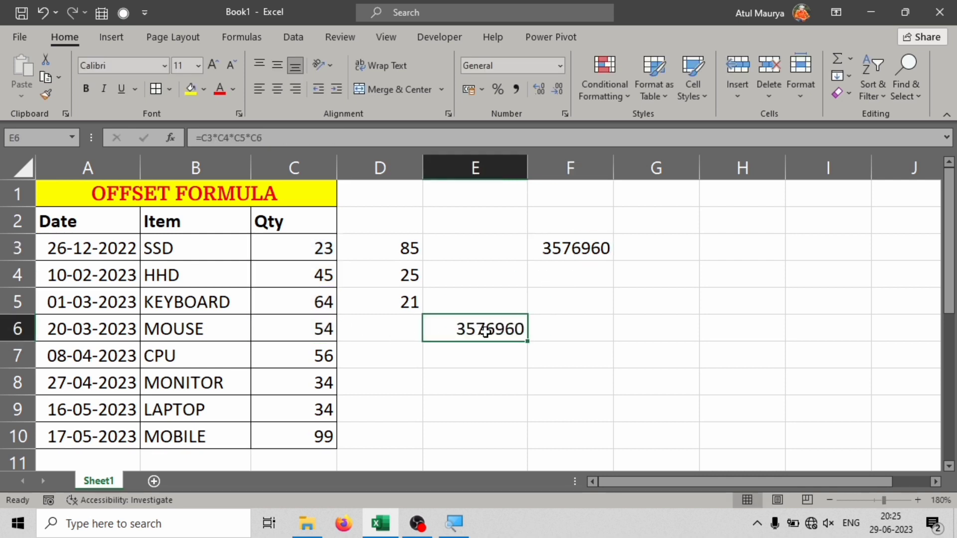
{"action": "key", "text": "Delete"}
{"action": "key", "text": "Return"}
{"action": "left_click", "coordinate": [480, 335]}
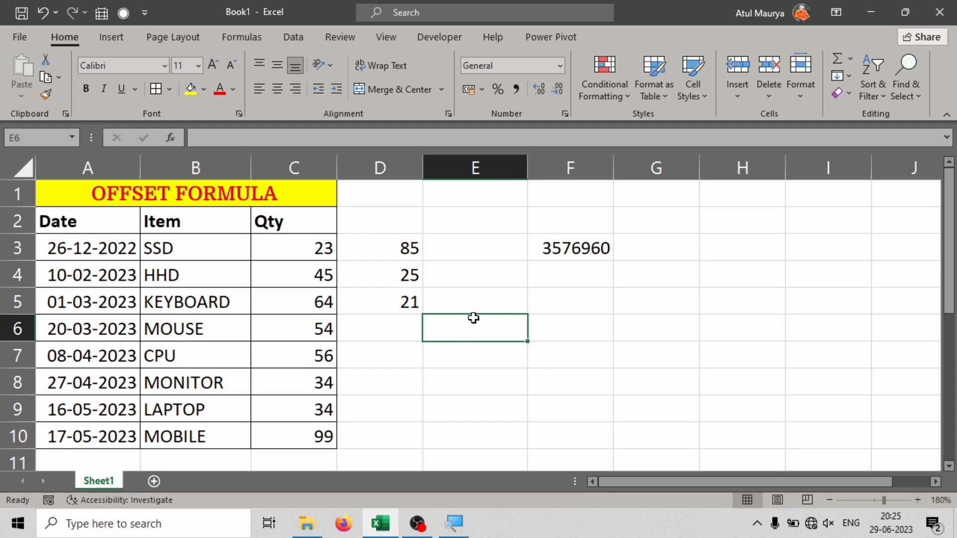
Step: Remove the PRODUCT function and its opening bracket from the formula in F3, keeping the OFFSET part in edit mode
{"action": "double_click", "coordinate": [561, 247]}
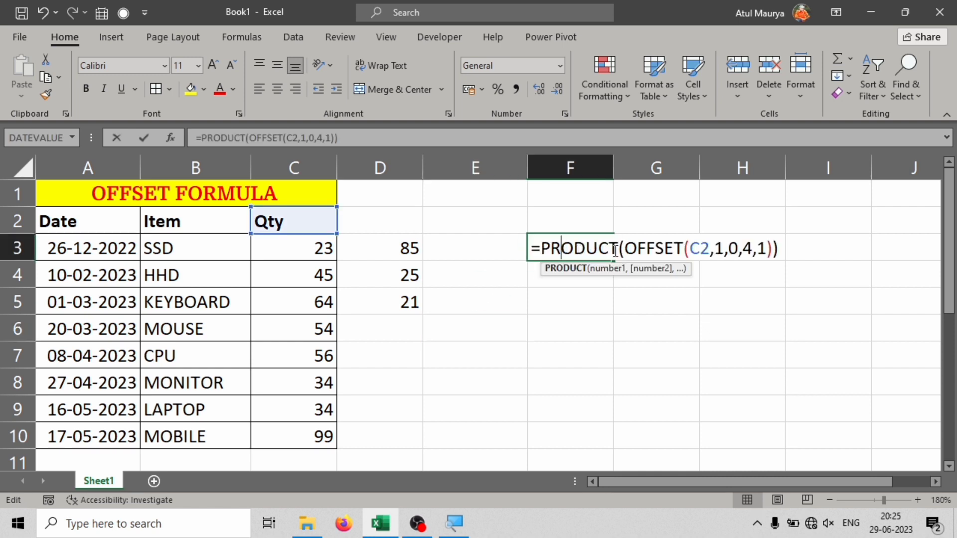
{"action": "left_click_drag", "start_coordinate": [618, 249], "coordinate": [542, 248]}
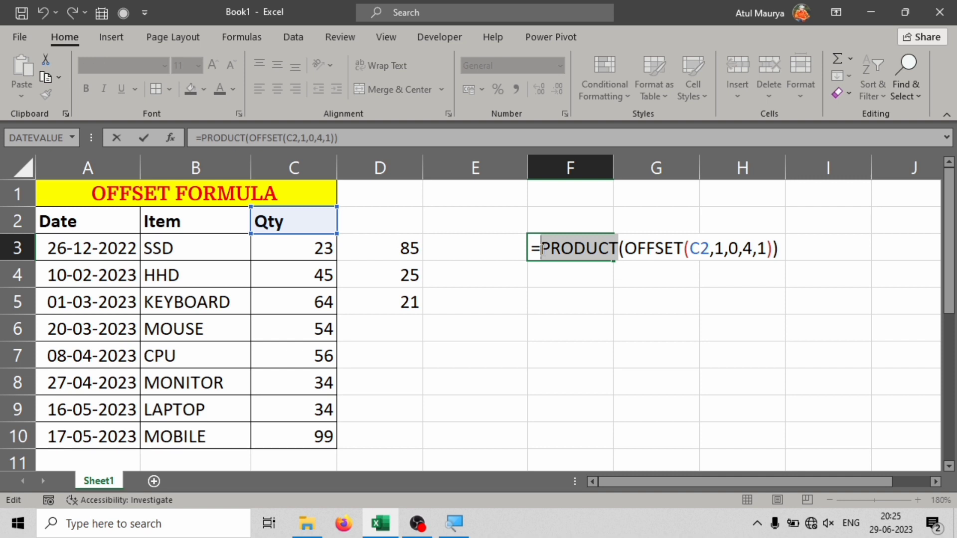
{"action": "key", "text": "BackSpace"}
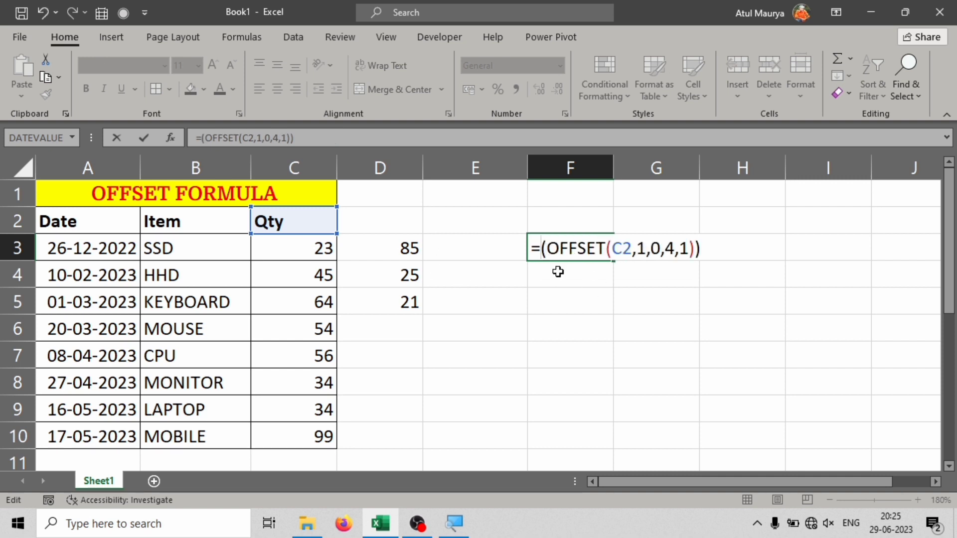
{"action": "key", "text": "BackSpace"}
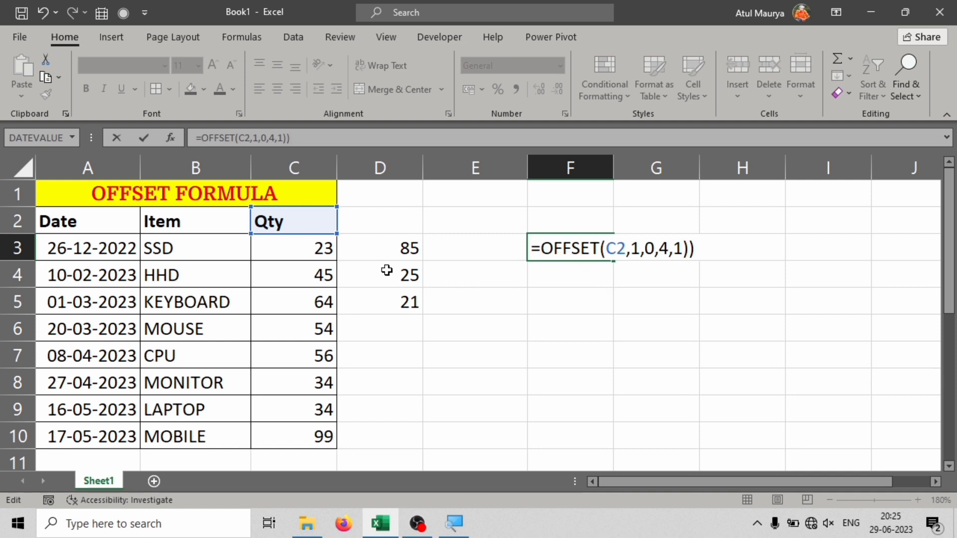
{"action": "left_click_drag", "start_coordinate": [324, 247], "coordinate": [321, 284]}
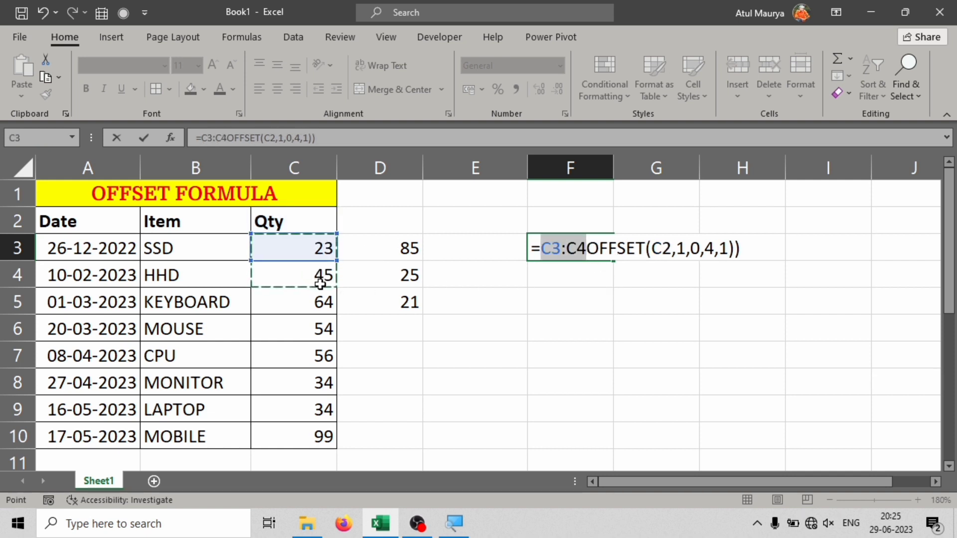
{"action": "key", "text": "BackSpace"}
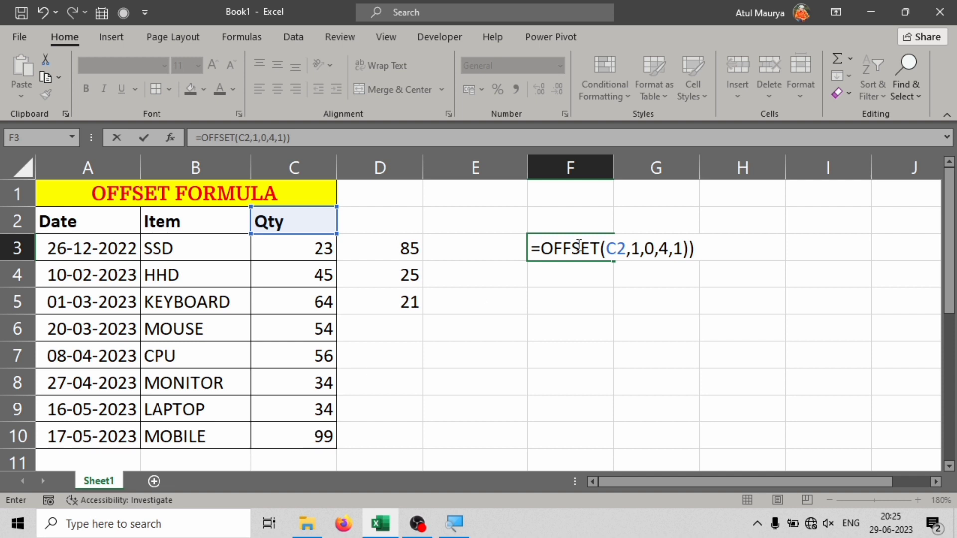
Step: Set the OFFSET height to 6 and rows to 3 in F3, accepting the proposed correction to =OFFSET(C2,3,0,6,1)
{"action": "double_click", "coordinate": [663, 249]}
{"action": "type", "text": "6"}
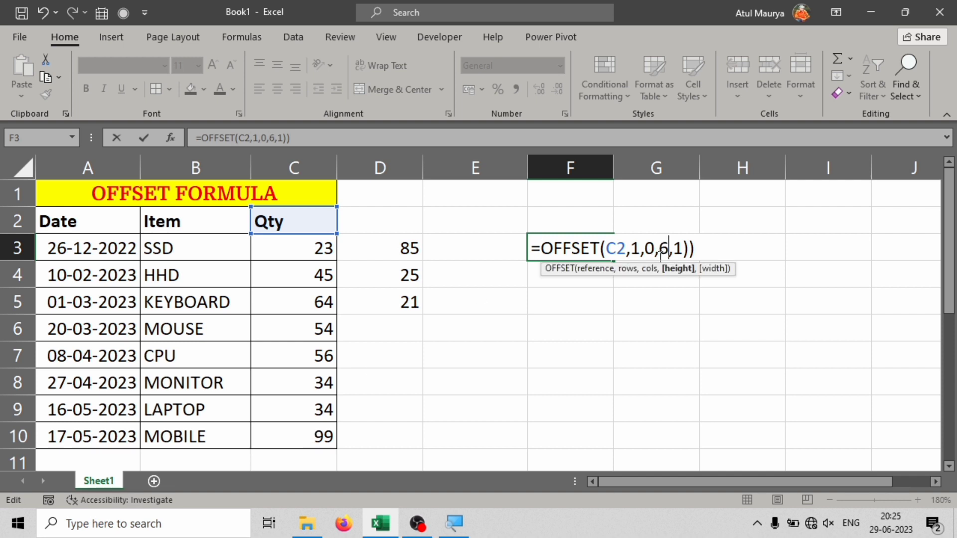
{"action": "left_click", "coordinate": [641, 250]}
{"action": "key", "text": "Delete"}
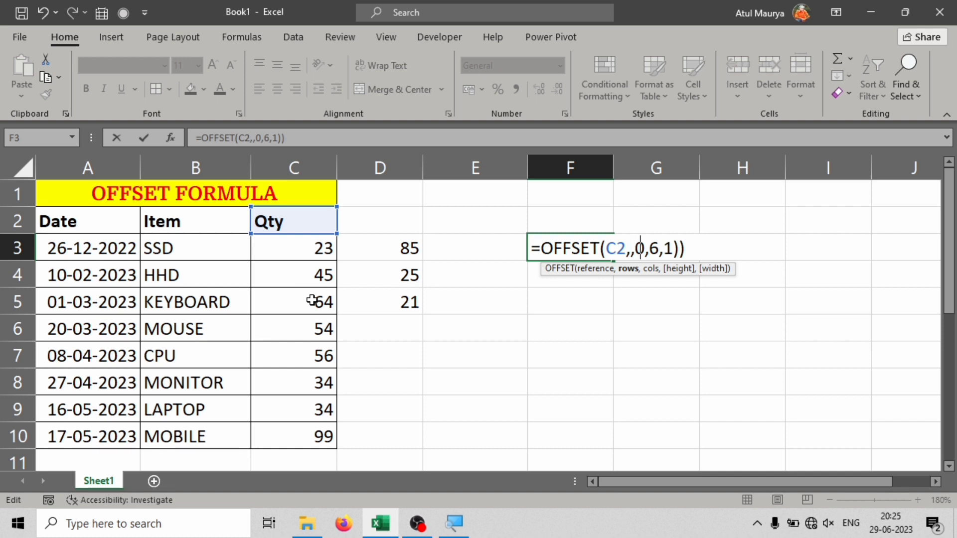
{"action": "type", "text": "3"}
{"action": "key", "text": "Return"}
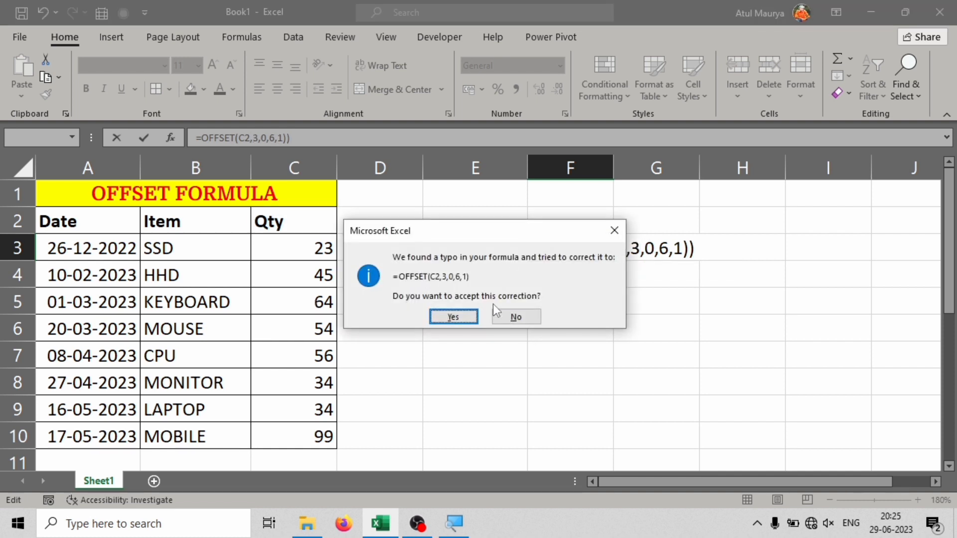
{"action": "key", "text": "Return"}
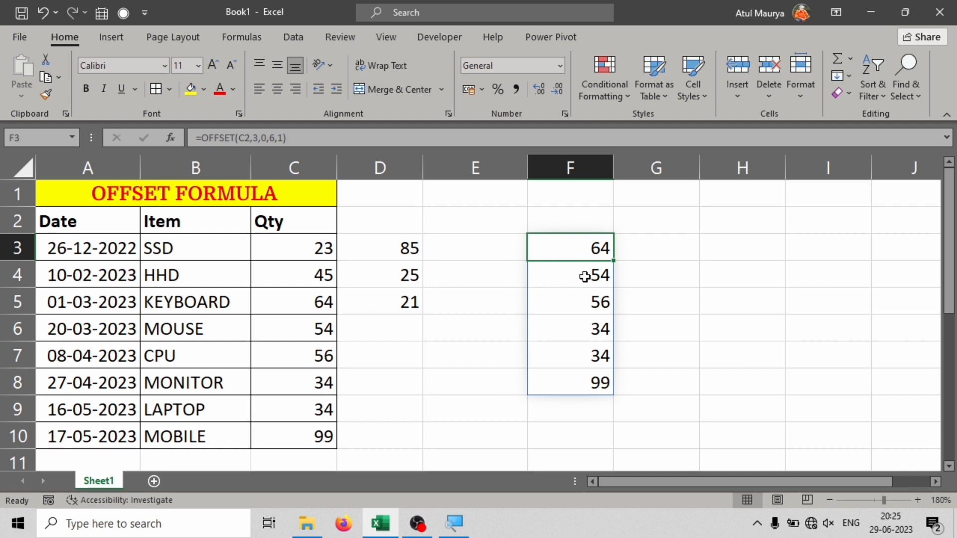
Step: Check the spilled OFFSET values in cells F4 to F8
{"action": "left_click", "coordinate": [581, 275]}
{"action": "left_click", "coordinate": [576, 302]}
{"action": "left_click", "coordinate": [576, 329]}
{"action": "left_click", "coordinate": [569, 374]}
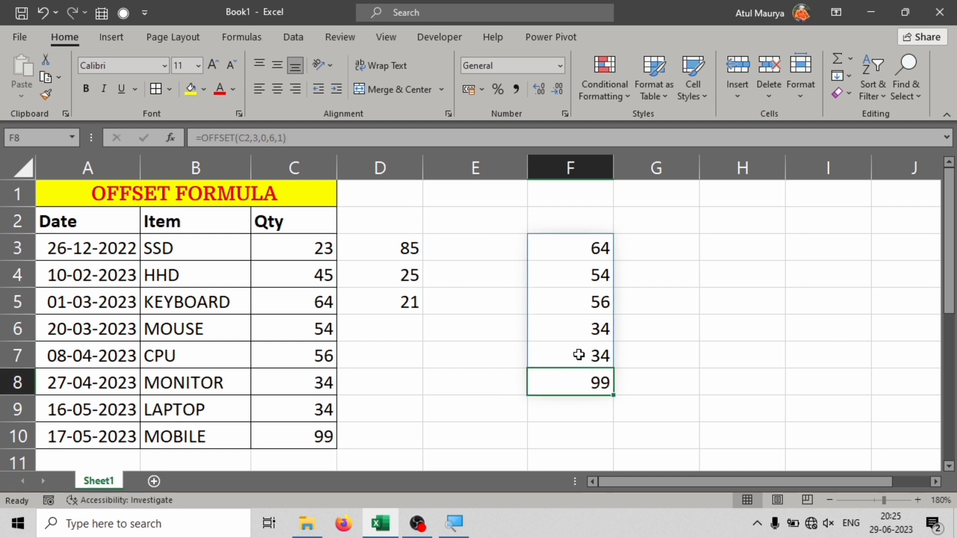
{"action": "left_click", "coordinate": [569, 355]}
Step: Wrap the OFFSET formula in F3 in the SUM function, giving =SUM(OFFSET(C2,3,0,6,1))
{"action": "double_click", "coordinate": [568, 251]}
{"action": "left_click", "coordinate": [541, 249]}
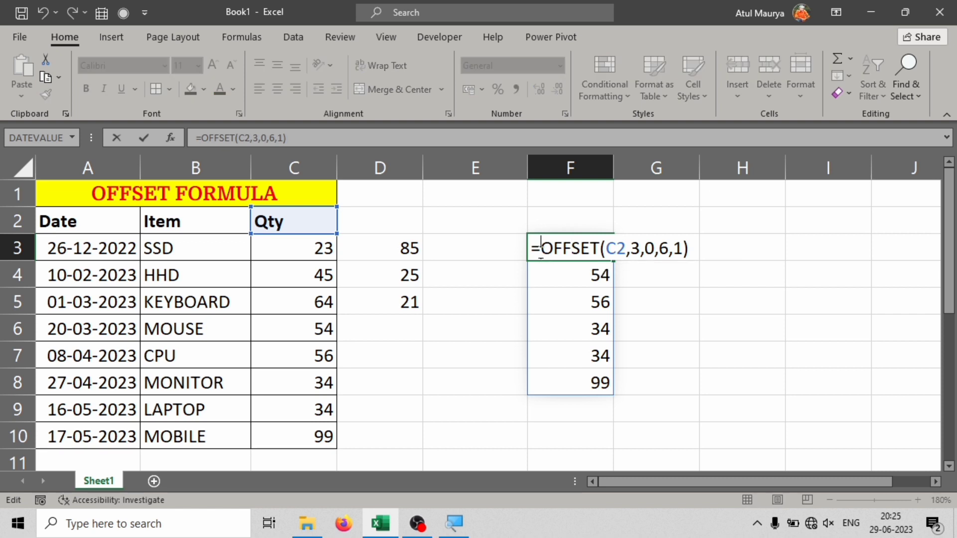
{"action": "type", "text": "sum"}
{"action": "key", "text": "Tab"}
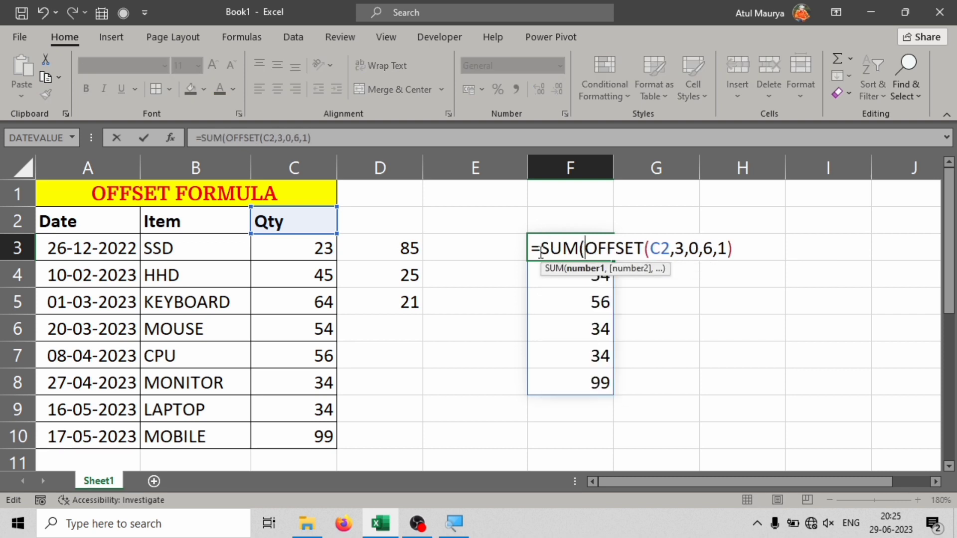
{"action": "key", "text": "Return"}
{"action": "key", "text": "Return"}
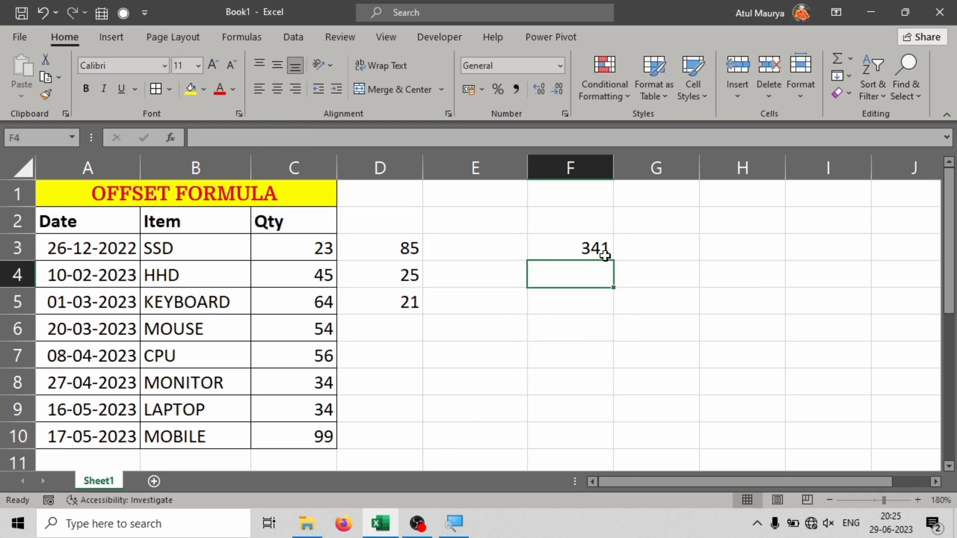
Step: Select C5:C10 to check its sum against the formula in F3, and review the Qty ranges C3:C6 and C5:C9
{"action": "left_click_drag", "start_coordinate": [319, 304], "coordinate": [309, 434]}
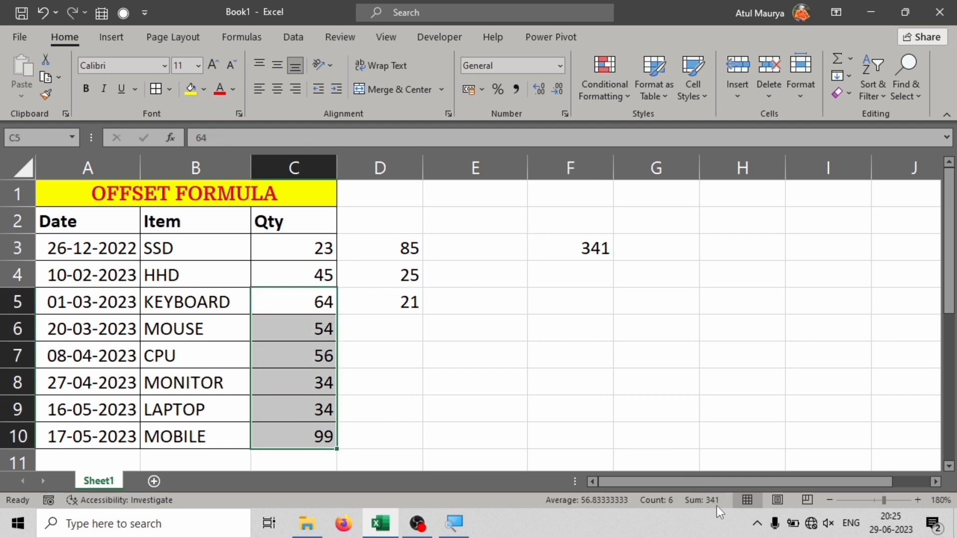
{"action": "left_click", "coordinate": [596, 254]}
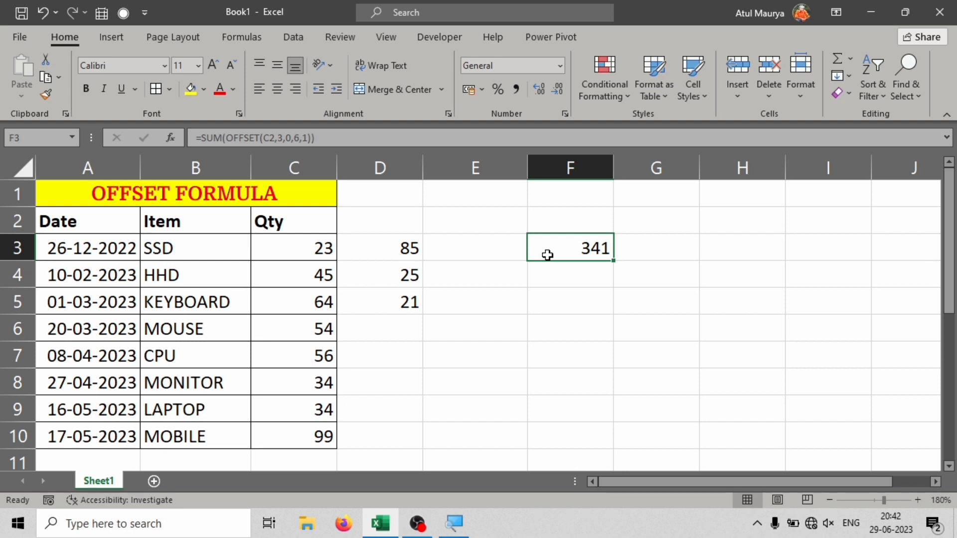
{"action": "key", "text": "Left"}
{"action": "key", "text": "Right"}
{"action": "left_click_drag", "start_coordinate": [289, 249], "coordinate": [291, 334]}
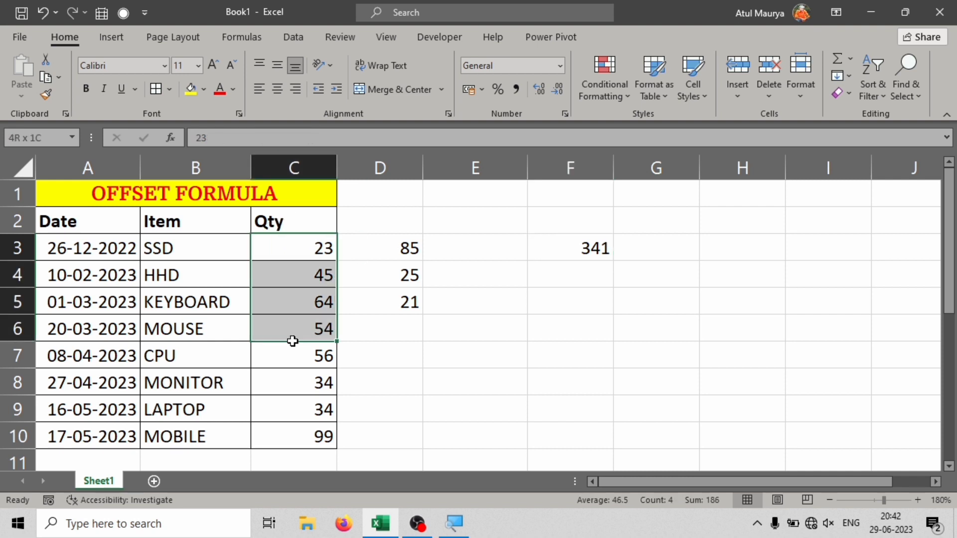
{"action": "left_click", "coordinate": [309, 253]}
{"action": "left_click_drag", "start_coordinate": [301, 303], "coordinate": [297, 412]}
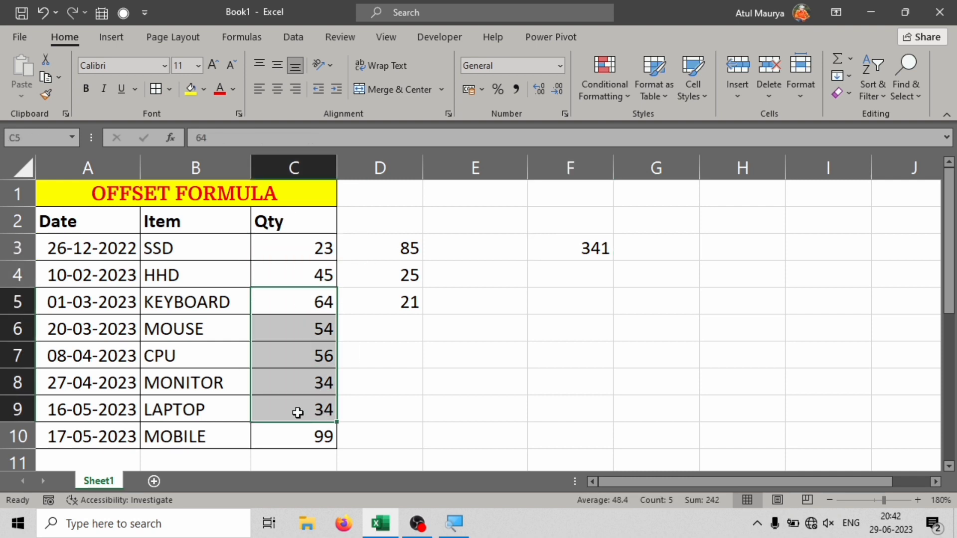
{"action": "left_click", "coordinate": [316, 337]}
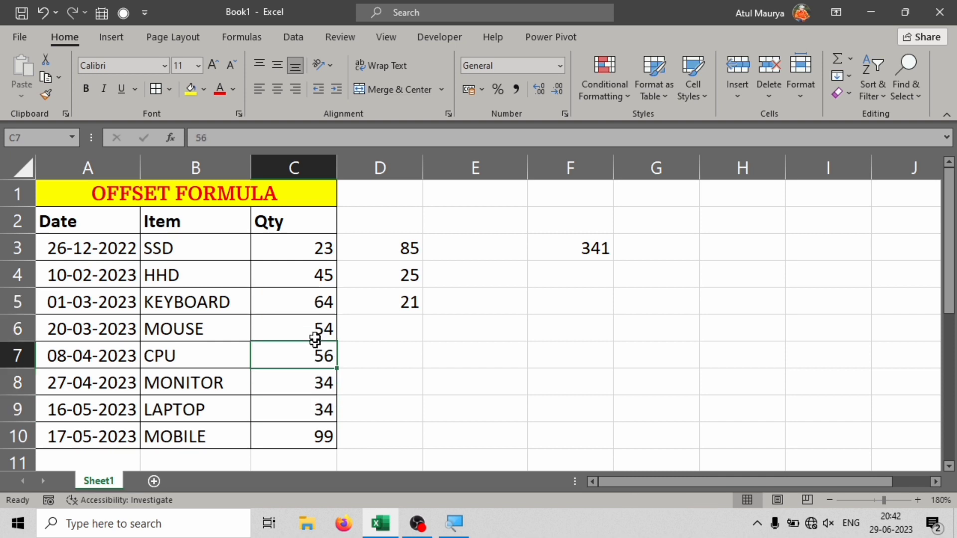
Step: Compare the sum of the Qty range C5:C10 with the SUM(OFFSET) formula in F3, checking the individual cells
{"action": "left_click_drag", "start_coordinate": [309, 297], "coordinate": [302, 438]}
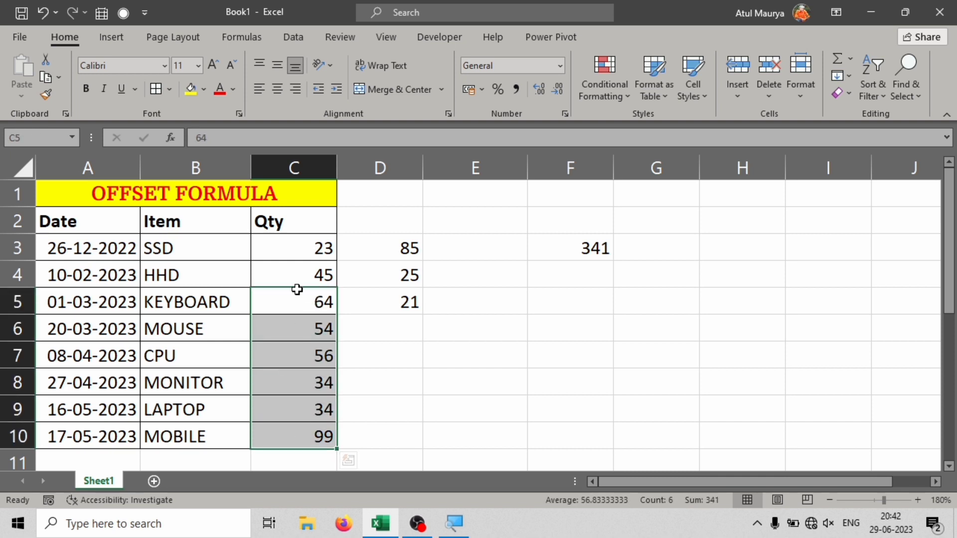
{"action": "left_click", "coordinate": [309, 325]}
{"action": "left_click", "coordinate": [314, 365]}
{"action": "left_click", "coordinate": [309, 378]}
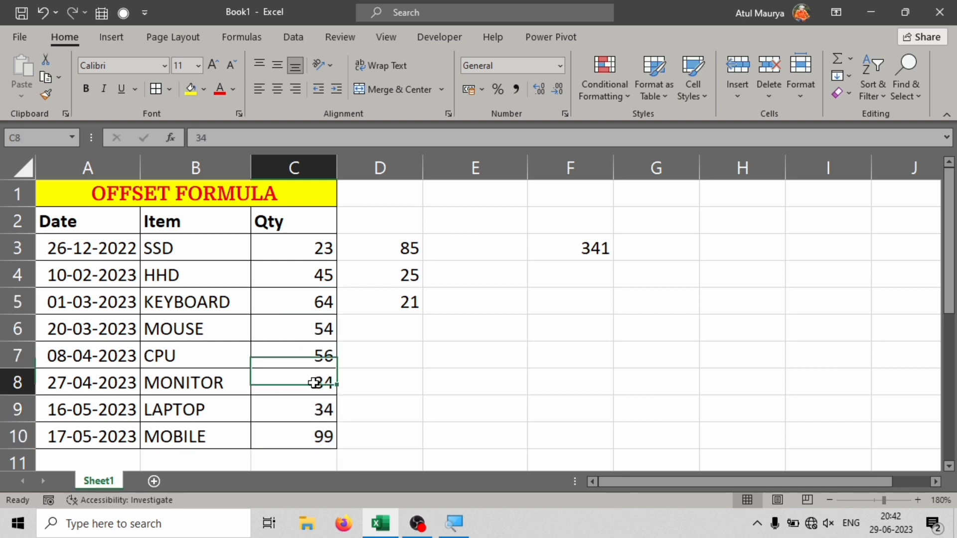
{"action": "left_click", "coordinate": [315, 400]}
{"action": "left_click_drag", "start_coordinate": [312, 299], "coordinate": [304, 420]}
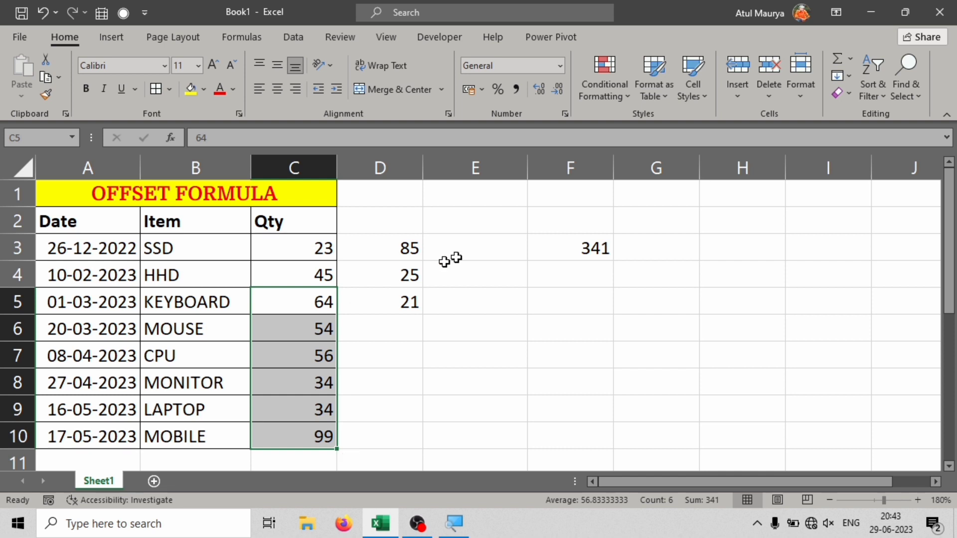
{"action": "left_click", "coordinate": [583, 247]}
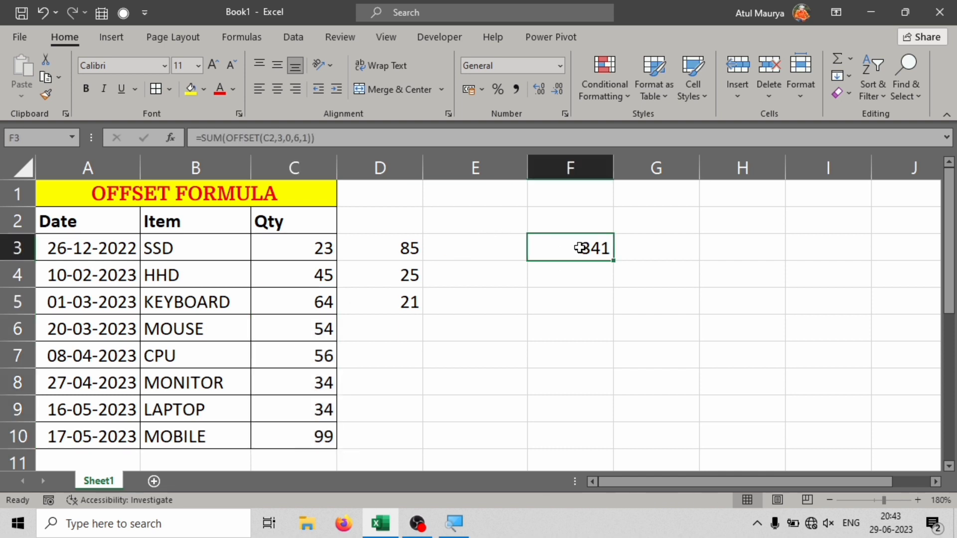
{"action": "left_click_drag", "start_coordinate": [314, 301], "coordinate": [311, 438]}
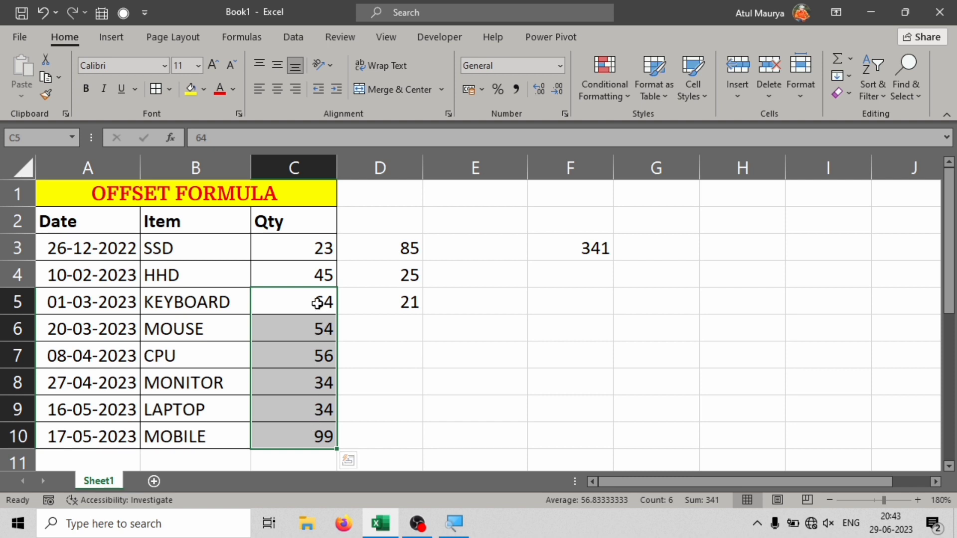
Step: Examine the empty cells below the Qty data, selecting C11:C15 and C11:C18
{"action": "scroll", "coordinate": [316, 435], "scroll_direction": "down", "scroll_amount": 2}
{"action": "left_click_drag", "start_coordinate": [302, 409], "coordinate": [295, 299]}
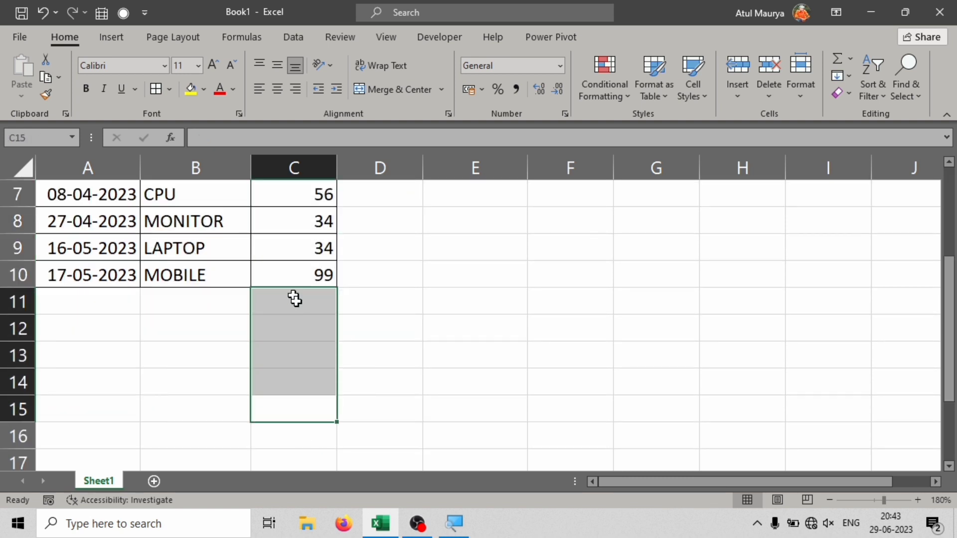
{"action": "left_click", "coordinate": [305, 338]}
{"action": "left_click", "coordinate": [314, 381]}
{"action": "scroll", "coordinate": [308, 325], "scroll_direction": "up", "scroll_amount": 2}
{"action": "scroll", "coordinate": [308, 416], "scroll_direction": "down", "scroll_amount": 1}
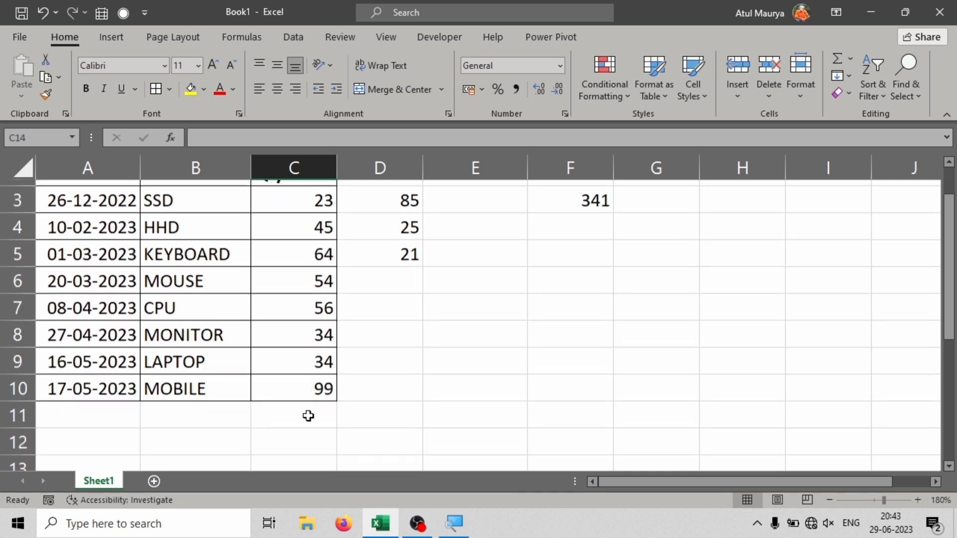
{"action": "scroll", "coordinate": [308, 416], "scroll_direction": "down", "scroll_amount": 2}
{"action": "left_click_drag", "start_coordinate": [308, 414], "coordinate": [302, 220]}
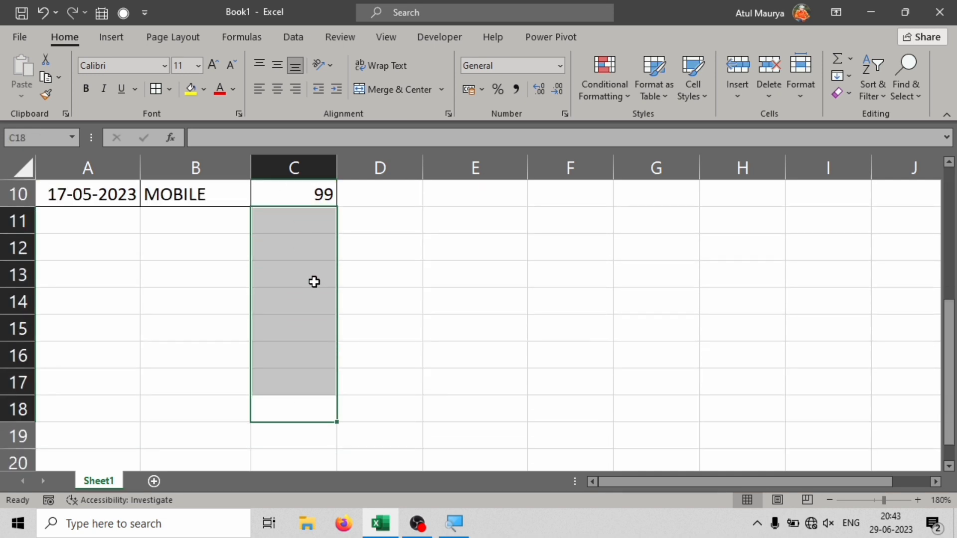
{"action": "scroll", "coordinate": [316, 283], "scroll_direction": "up", "scroll_amount": 3}
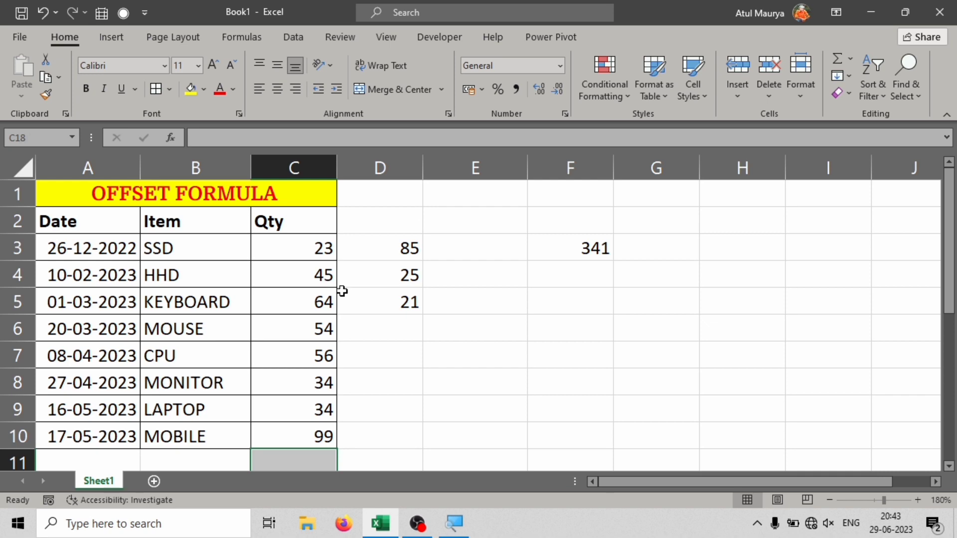
Step: Review the Qty cells one by one from C5 down to the end of the data
{"action": "left_click", "coordinate": [314, 249]}
{"action": "scroll", "coordinate": [310, 379], "scroll_direction": "down", "scroll_amount": 2}
{"action": "left_click", "coordinate": [298, 303]}
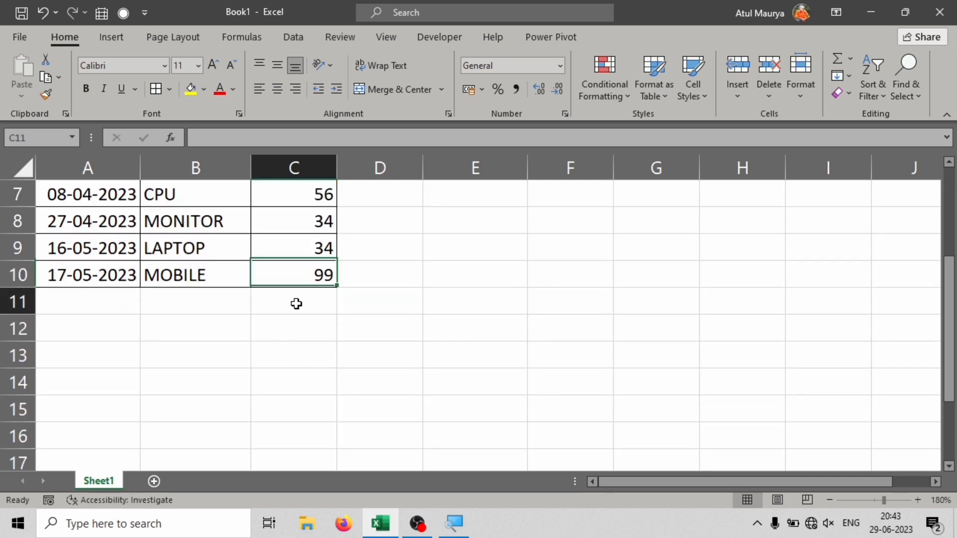
{"action": "scroll", "coordinate": [309, 315], "scroll_direction": "up", "scroll_amount": 1}
{"action": "scroll", "coordinate": [309, 315], "scroll_direction": "up", "scroll_amount": 2}
{"action": "left_click", "coordinate": [320, 301]}
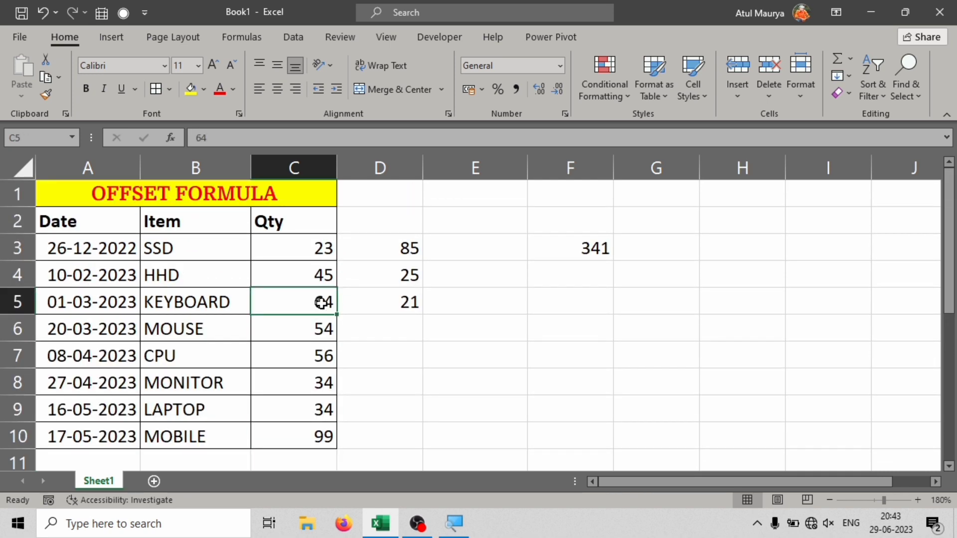
{"action": "left_click", "coordinate": [315, 327]}
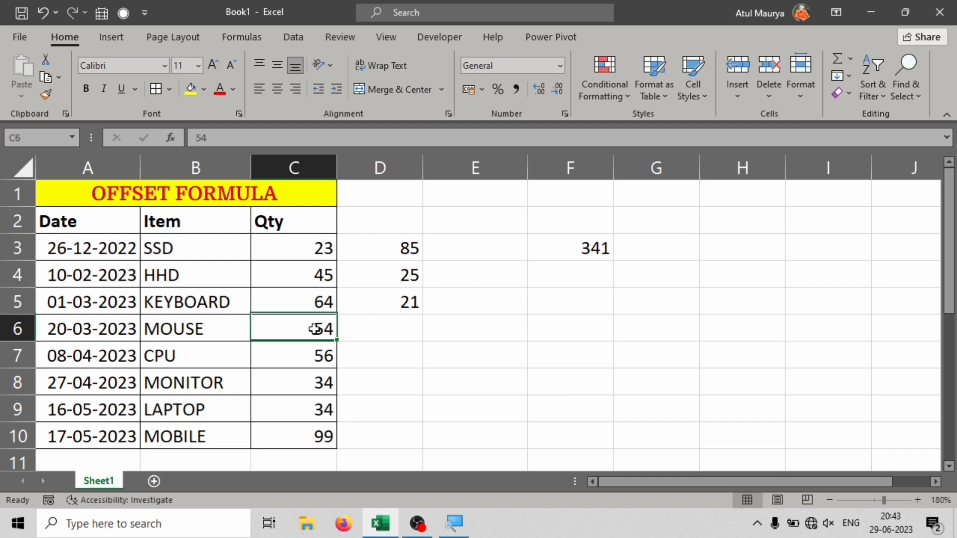
{"action": "left_click", "coordinate": [315, 356]}
{"action": "left_click", "coordinate": [314, 386]}
{"action": "left_click", "coordinate": [315, 408]}
{"action": "scroll", "coordinate": [315, 408], "scroll_direction": "down", "scroll_amount": 1}
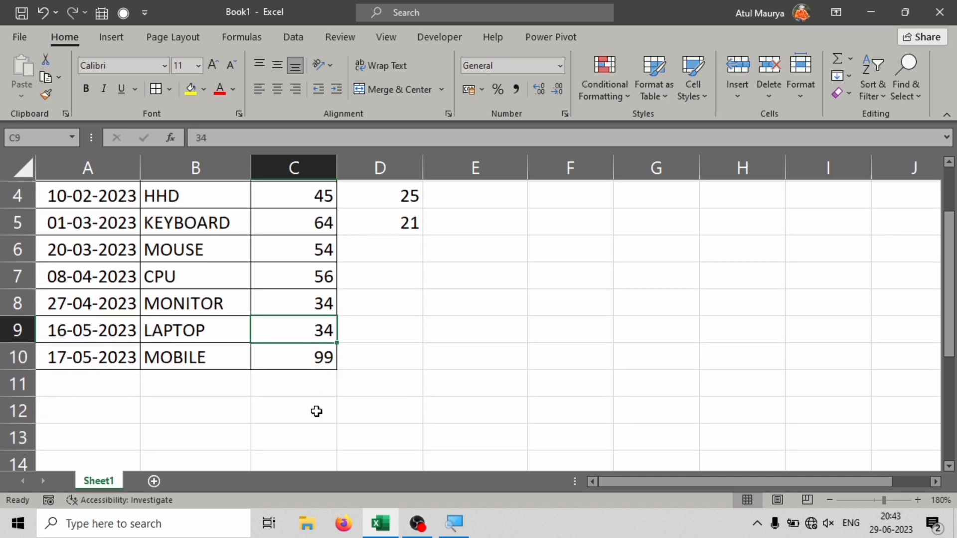
{"action": "left_click", "coordinate": [316, 369]}
Step: Add two extra quantities below the Qty data: 65 in C11 and 45 in C12
{"action": "left_click", "coordinate": [312, 389]}
{"action": "scroll", "coordinate": [313, 390], "scroll_direction": "up", "scroll_amount": 1}
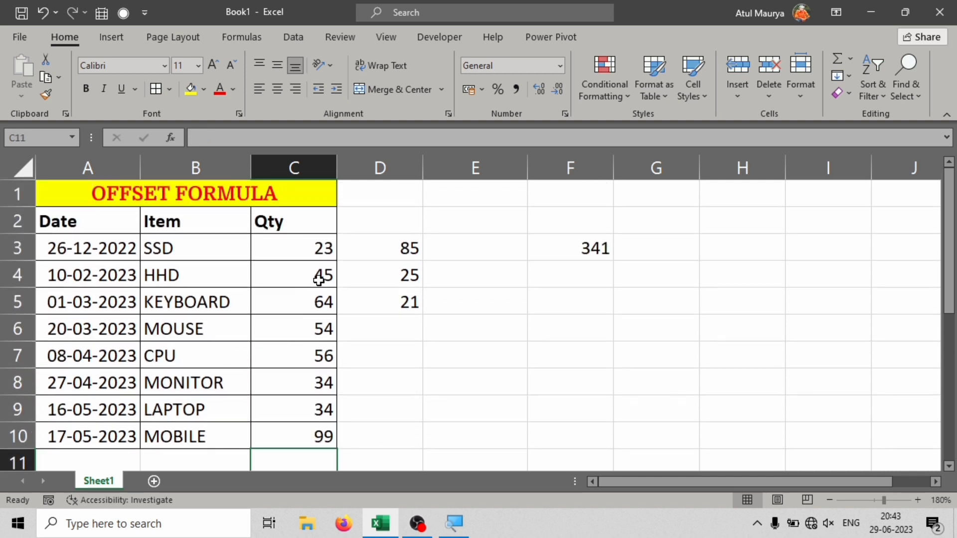
{"action": "scroll", "coordinate": [294, 413], "scroll_direction": "down", "scroll_amount": 1}
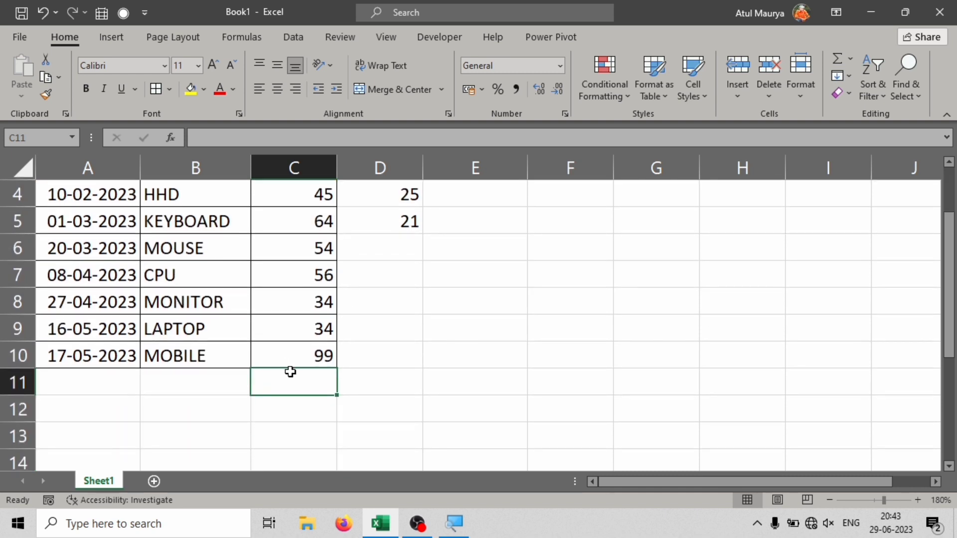
{"action": "type", "text": "65"}
{"action": "key", "text": "Return"}
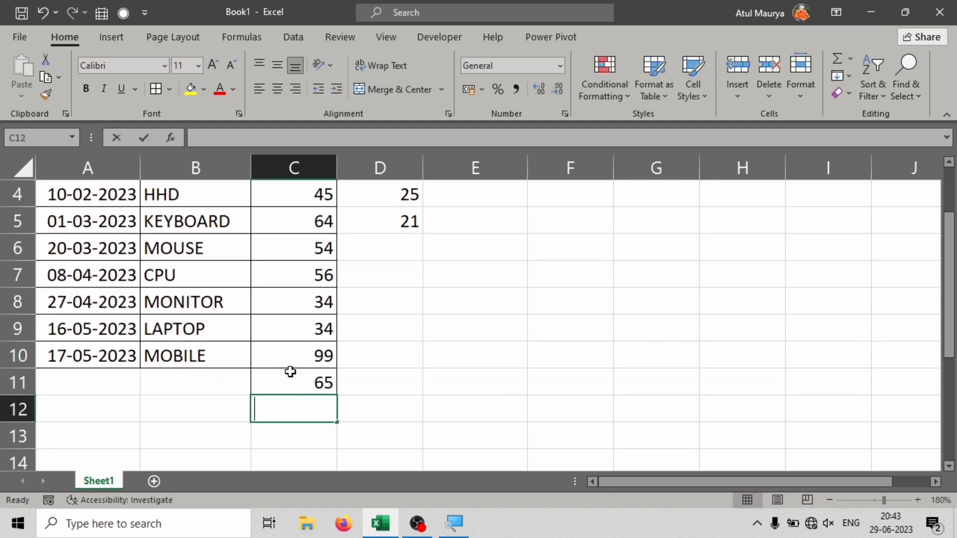
{"action": "type", "text": "45"}
{"action": "key", "text": "F2"}
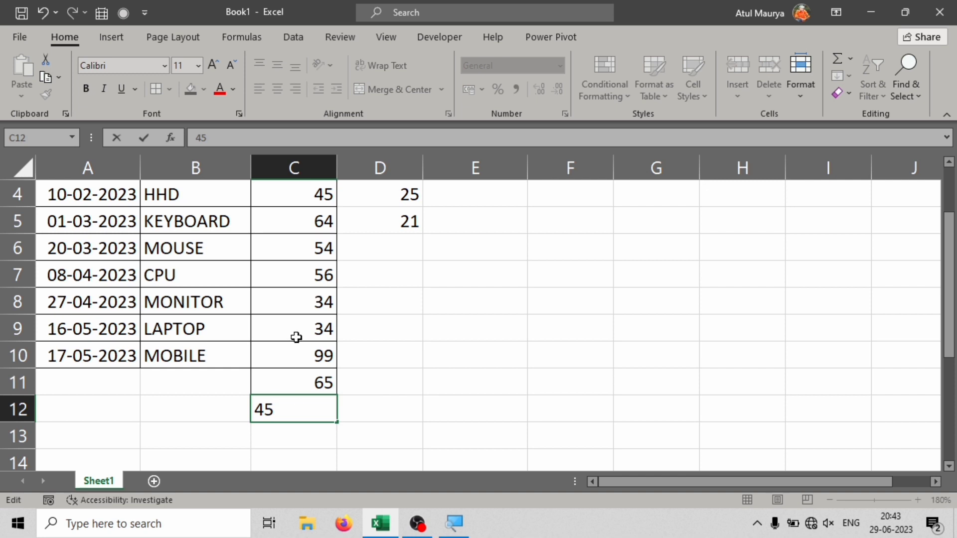
{"action": "key", "text": "Return"}
Step: Compare the sums of C6:C12 and C5:C10 with the SUM(OFFSET) formula in F3
{"action": "left_click_drag", "start_coordinate": [308, 252], "coordinate": [299, 398]}
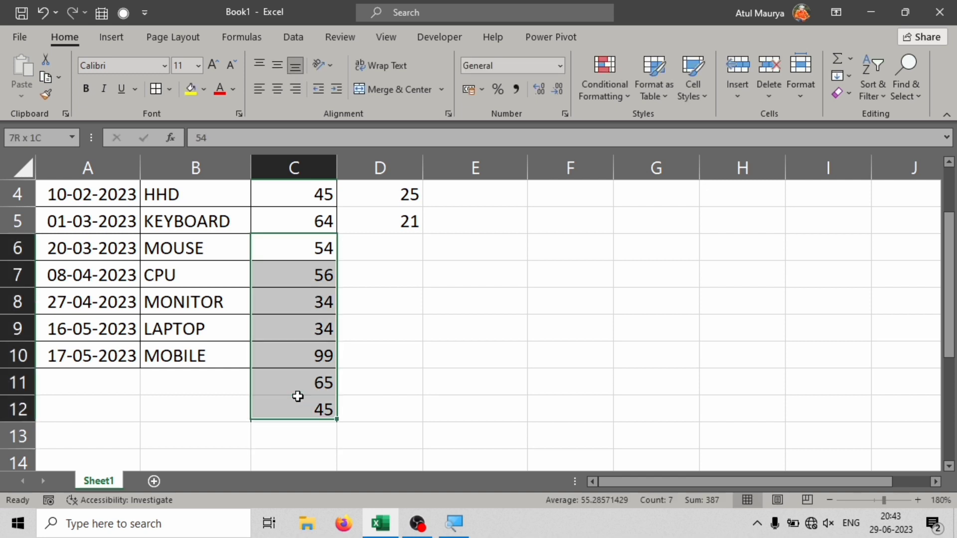
{"action": "scroll", "coordinate": [323, 296], "scroll_direction": "up", "scroll_amount": 1}
{"action": "left_click", "coordinate": [589, 252]}
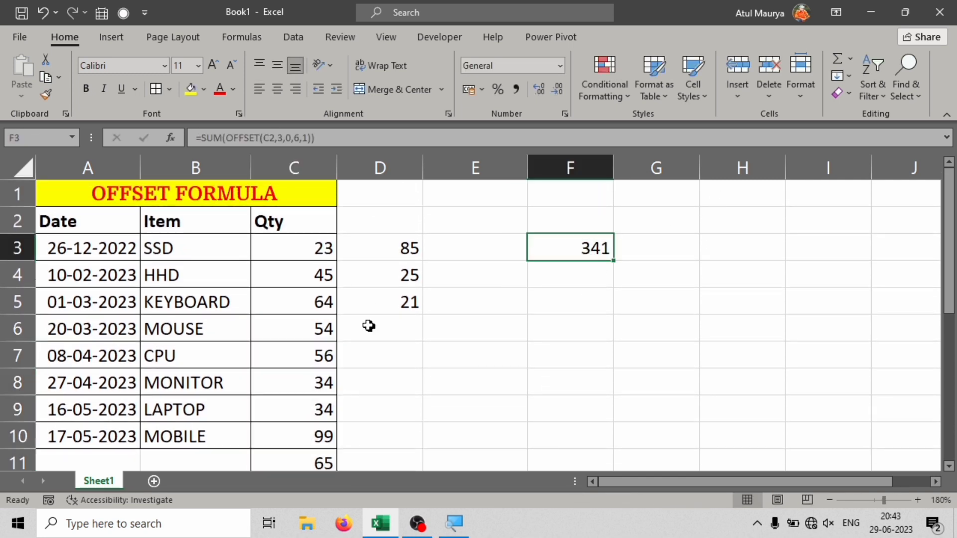
{"action": "left_click_drag", "start_coordinate": [302, 252], "coordinate": [314, 363]}
{"action": "scroll", "coordinate": [314, 329], "scroll_direction": "down", "scroll_amount": 1}
{"action": "left_click", "coordinate": [309, 248]}
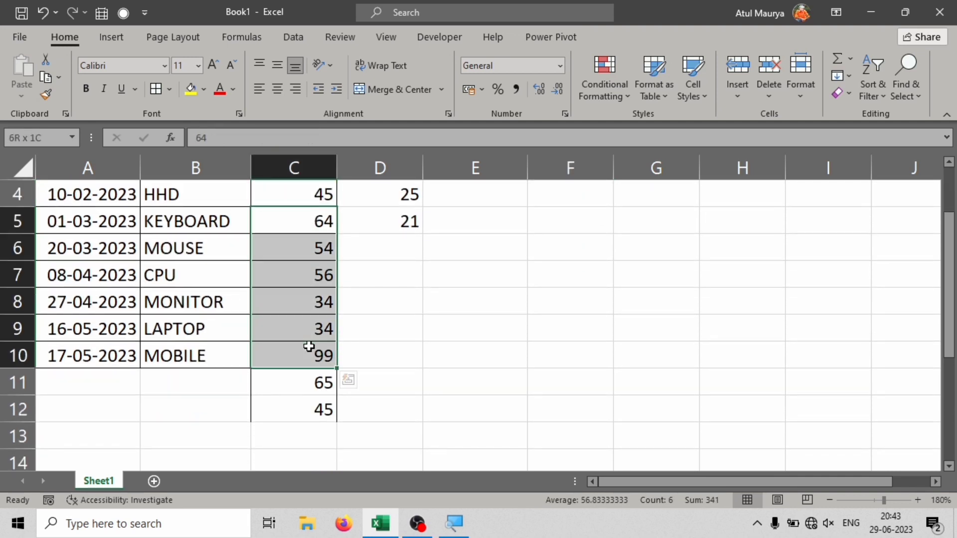
{"action": "scroll", "coordinate": [309, 346], "scroll_direction": "up", "scroll_amount": 1}
{"action": "left_click_drag", "start_coordinate": [310, 301], "coordinate": [308, 437]}
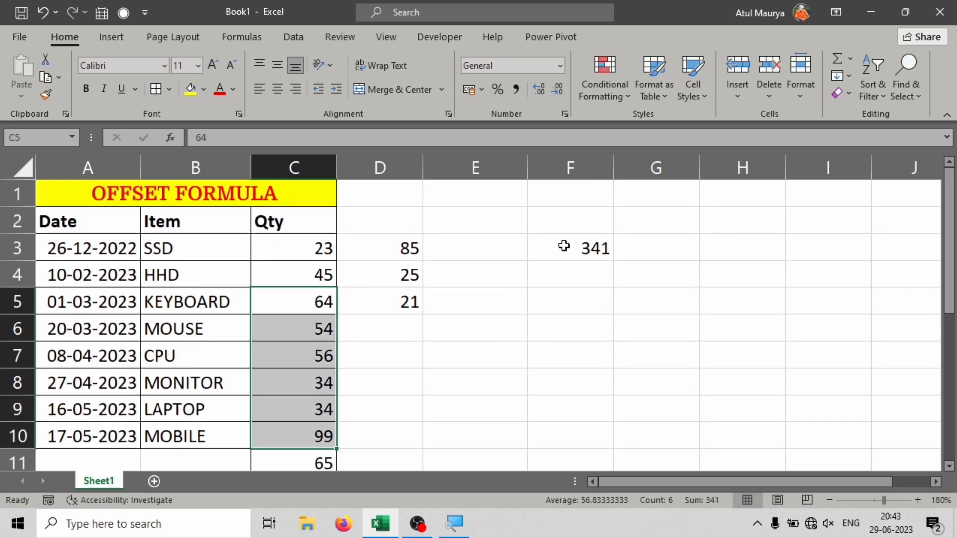
Step: Clear the contents of B11:C13 and the SUM(OFFSET) formula in F3
{"action": "scroll", "coordinate": [341, 324], "scroll_direction": "down", "scroll_amount": 2}
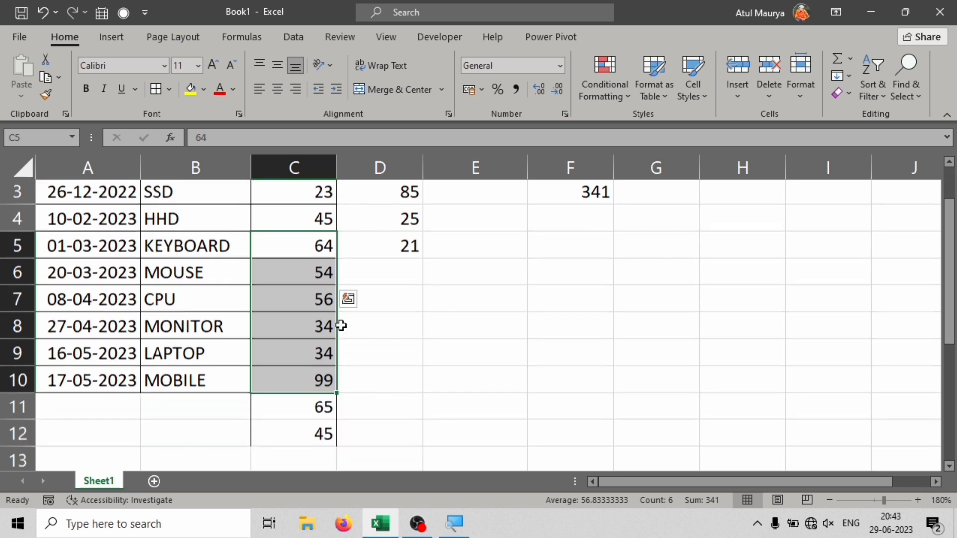
{"action": "left_click_drag", "start_coordinate": [158, 300], "coordinate": [322, 357]}
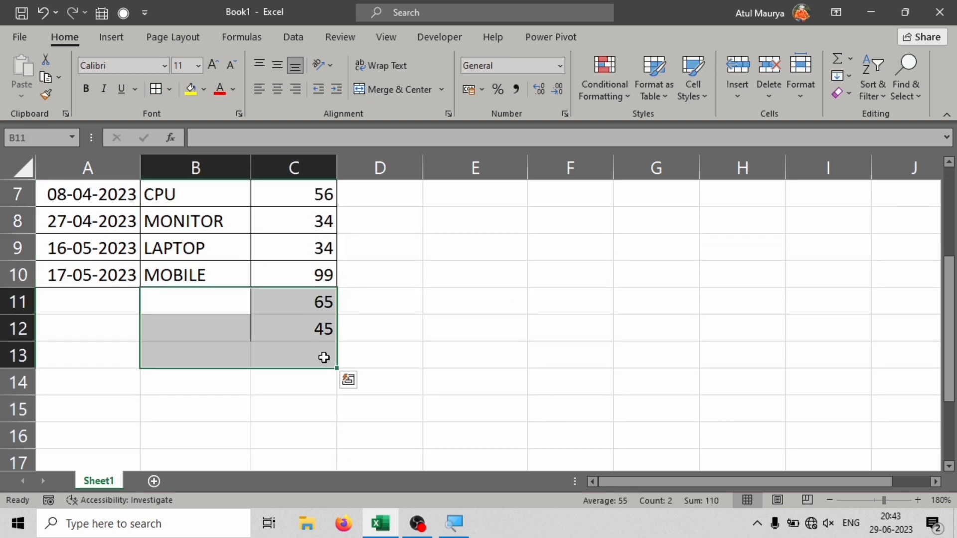
{"action": "key", "text": "Delete"}
{"action": "scroll", "coordinate": [413, 374], "scroll_direction": "up", "scroll_amount": 2}
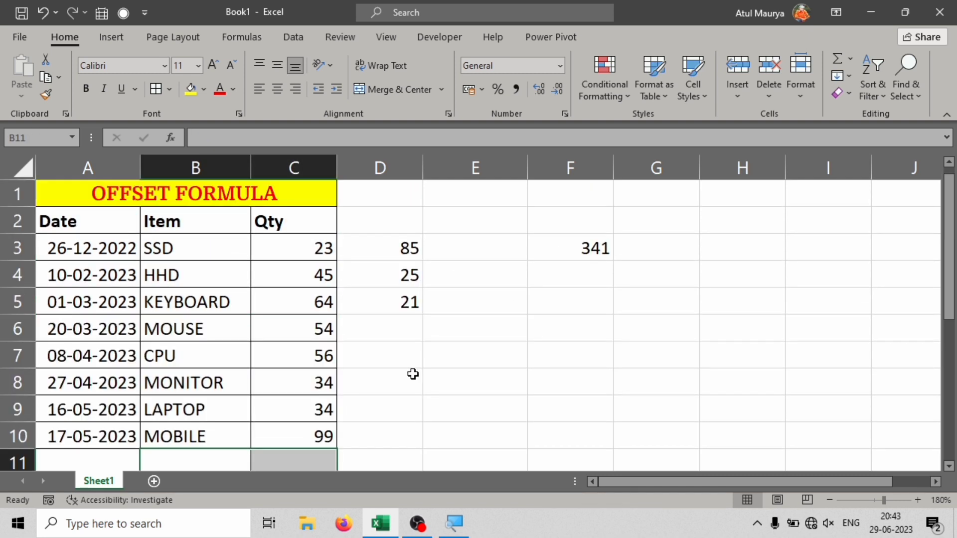
{"action": "left_click", "coordinate": [598, 249]}
{"action": "key", "text": "Delete"}
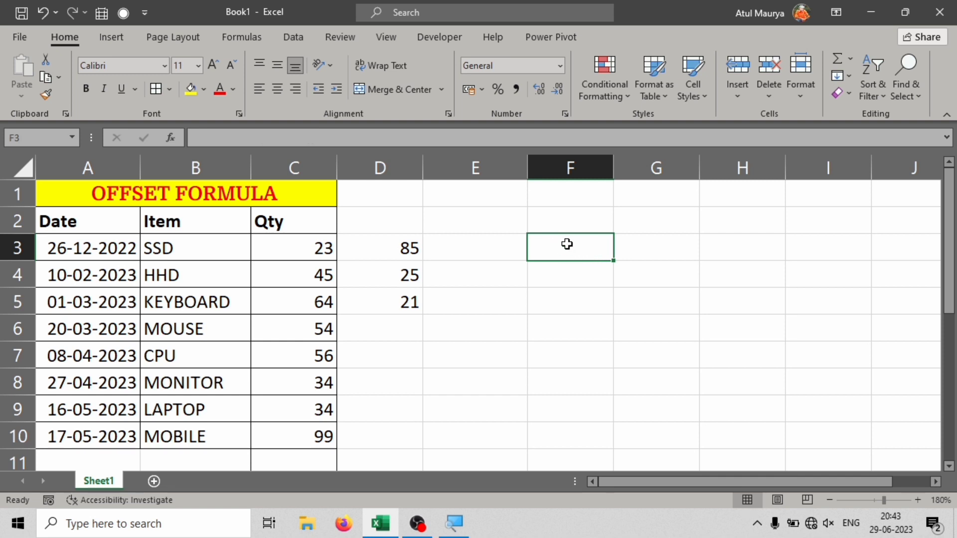
{"action": "type", "text": "=d"}
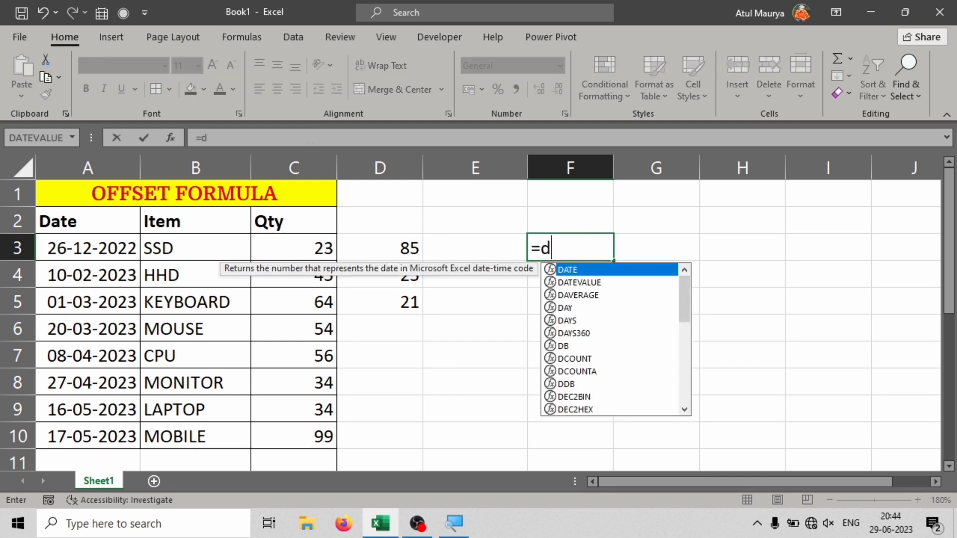
{"action": "key", "text": "BackSpace"}
{"action": "type", "text": "su,"}
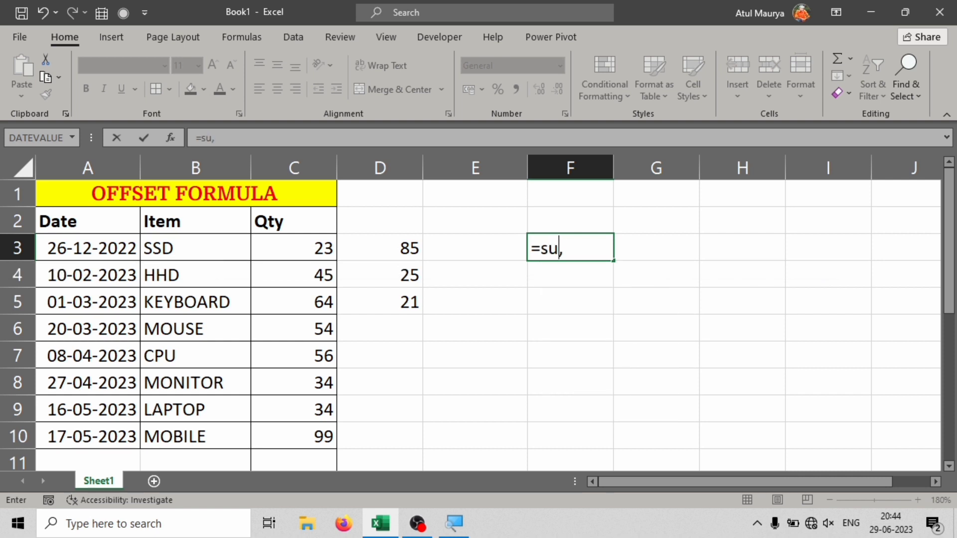
{"action": "key", "text": "BackSpace"}
{"action": "type", "text": "m"}
{"action": "key", "text": "Tab"}
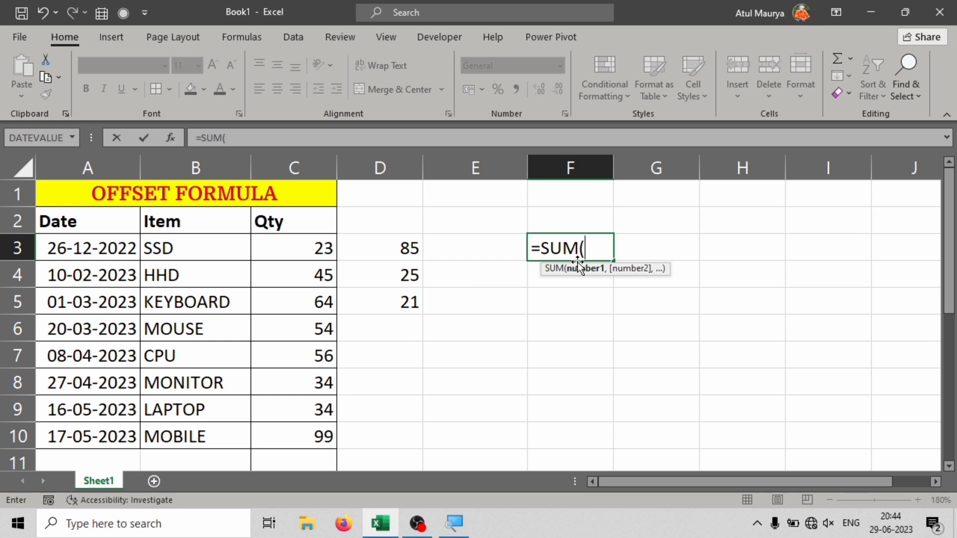
{"action": "type", "text": "off"}
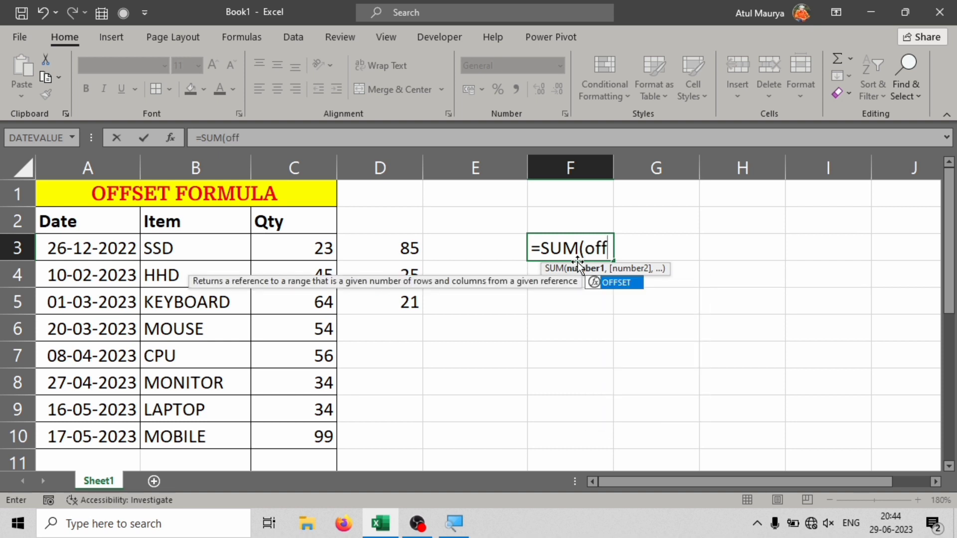
{"action": "key", "text": "Tab"}
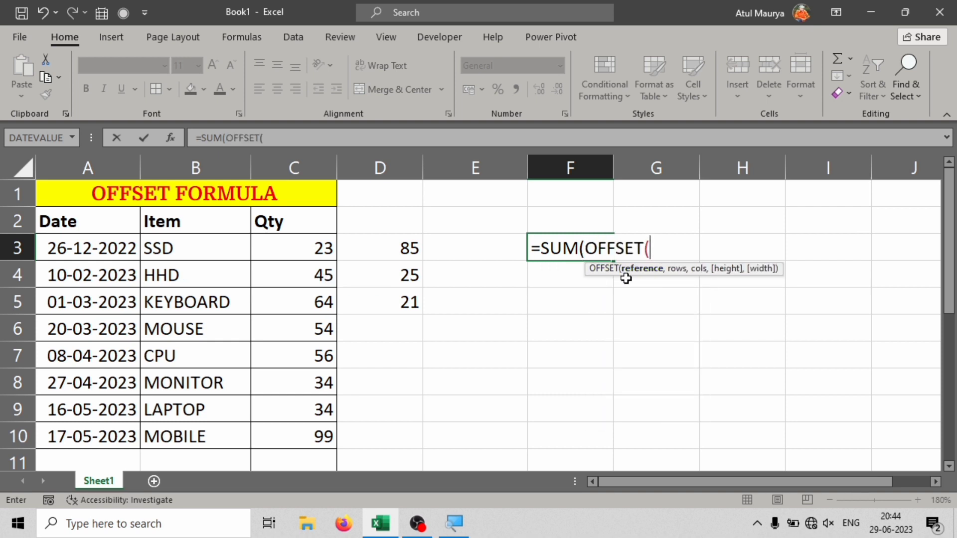
{"action": "left_click", "coordinate": [312, 223]}
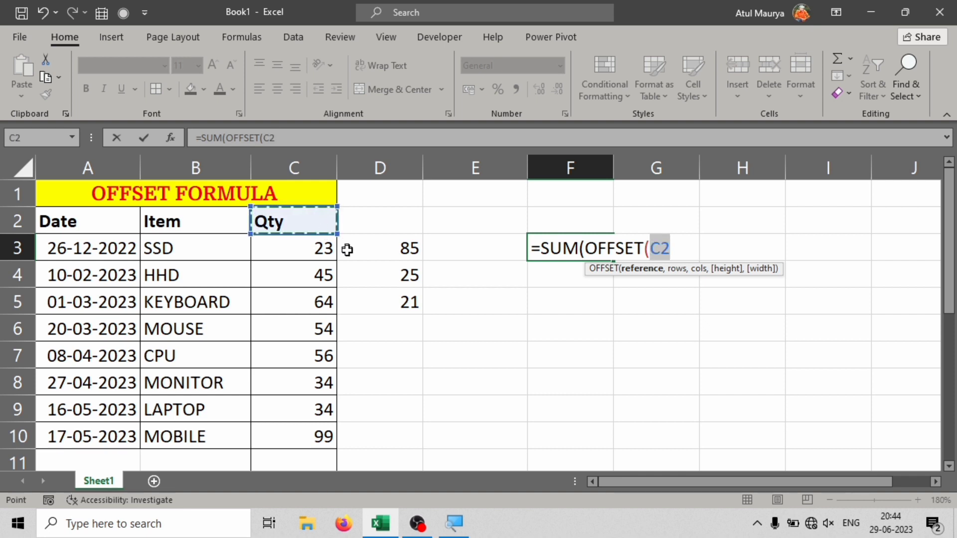
{"action": "type", "text": ","}
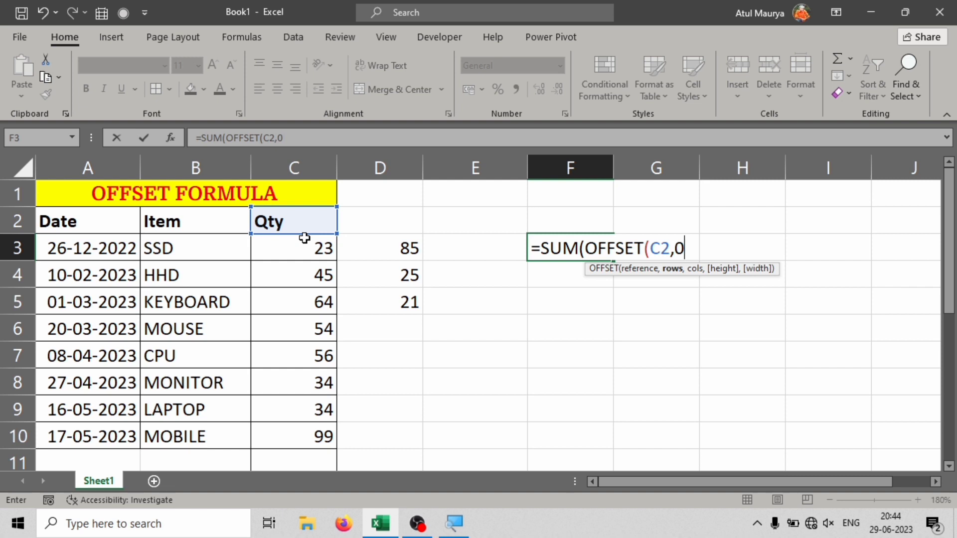
{"action": "type", "text": "1"}
{"action": "key", "text": "Return"}
{"action": "left_click", "coordinate": [613, 243]}
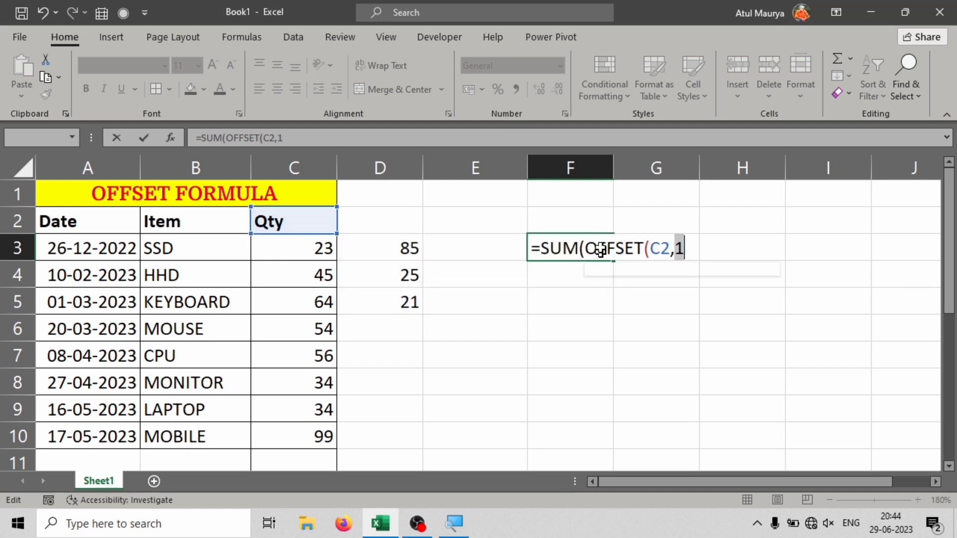
{"action": "key", "text": "BackSpace"}
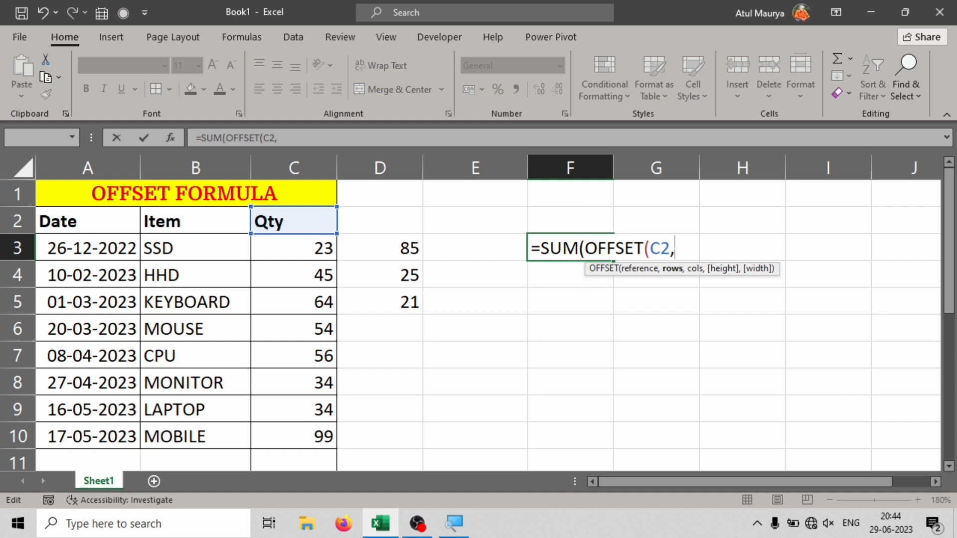
{"action": "left_click_drag", "start_coordinate": [674, 247], "coordinate": [506, 248]}
{"action": "key", "text": "BackSpace"}
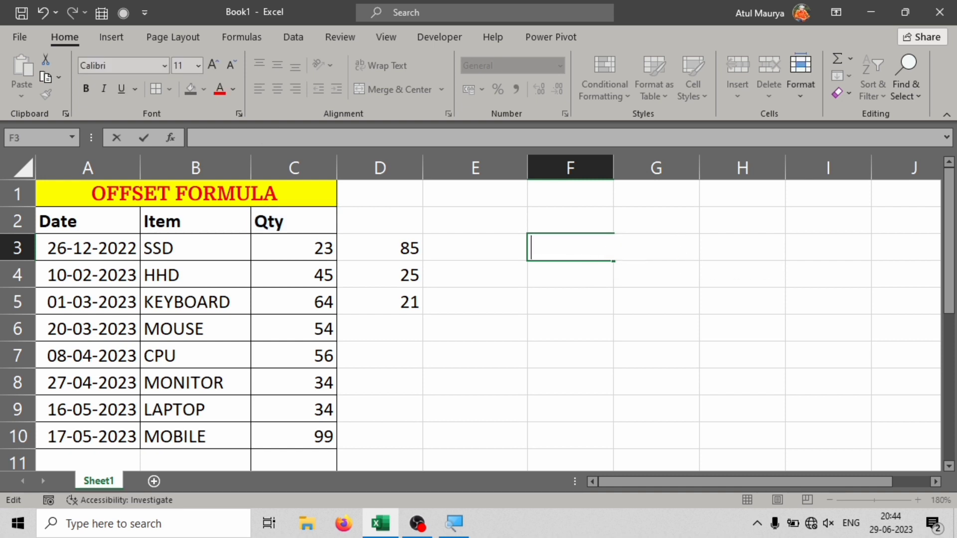
Step: Start a SUM formula in F3 with a nested OFFSET that uses the Qty header C2 as its reference
{"action": "type", "text": "=sum"}
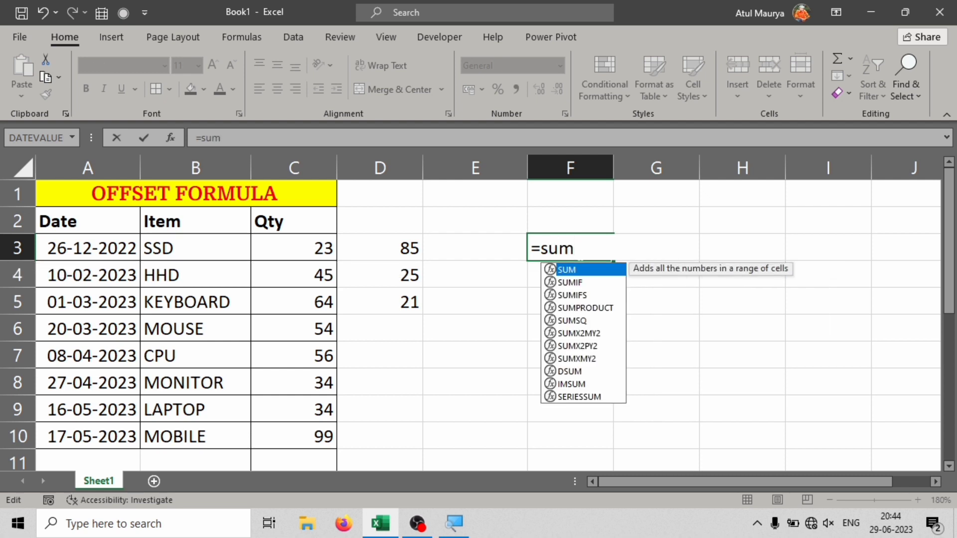
{"action": "key", "text": "Tab"}
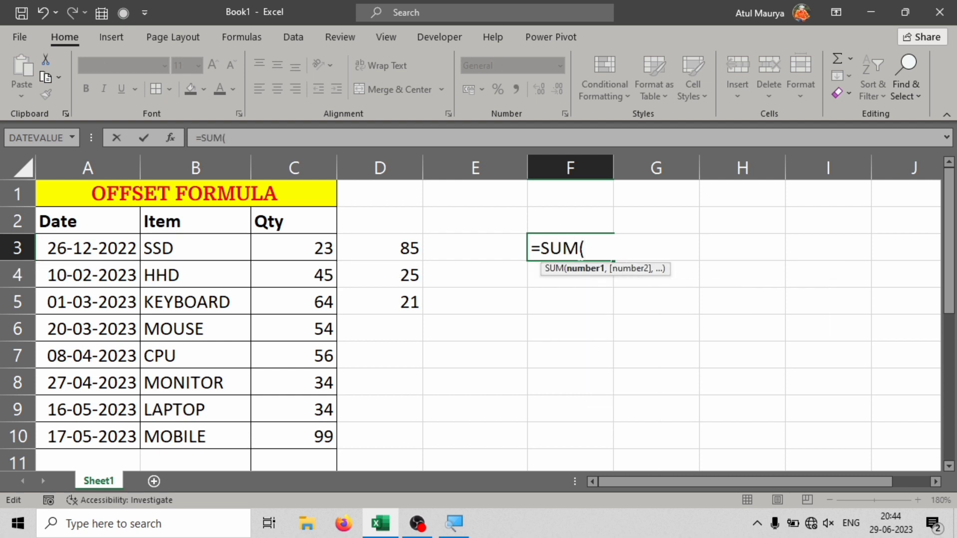
{"action": "type", "text": "p"}
{"action": "key", "text": "BackSpace"}
{"action": "type", "text": "of"}
{"action": "key", "text": "Tab"}
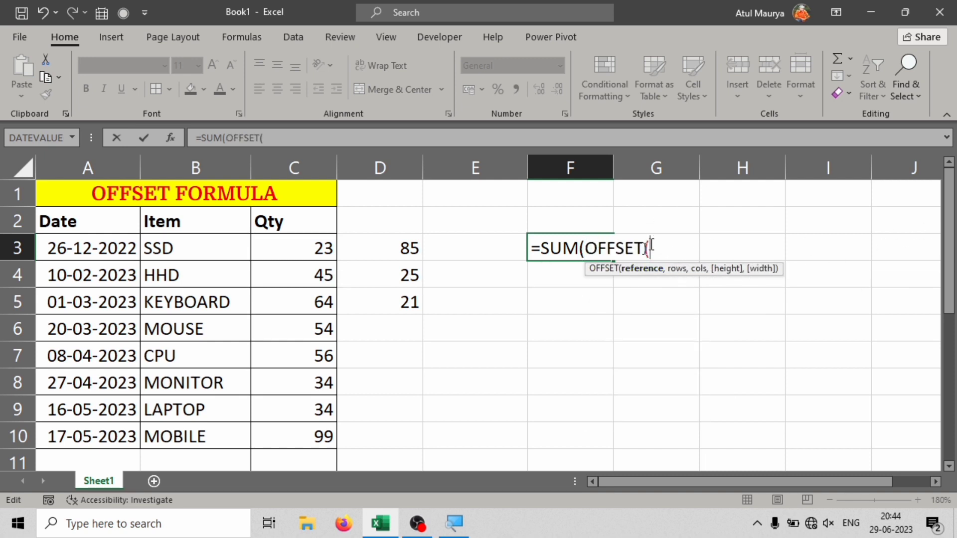
{"action": "left_click", "coordinate": [271, 223]}
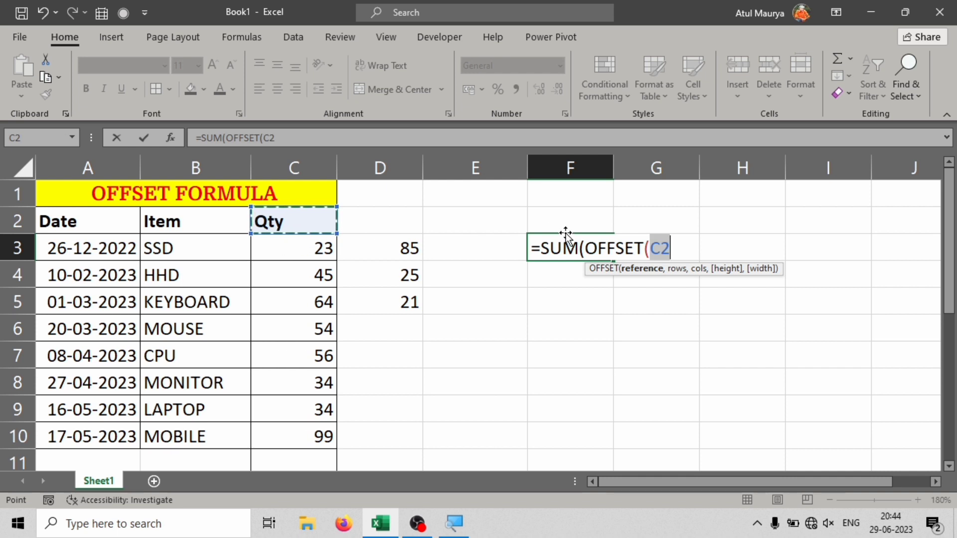
{"action": "type", "text": ","}
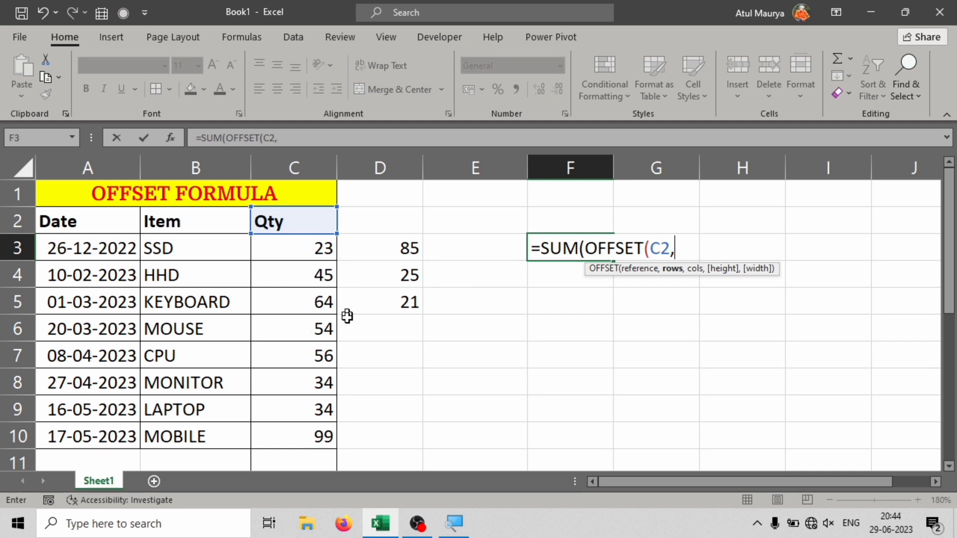
Step: Use COUNTA(C3:C15) as the OFFSET rows argument in the F3 formula
{"action": "type", "text": "ount"}
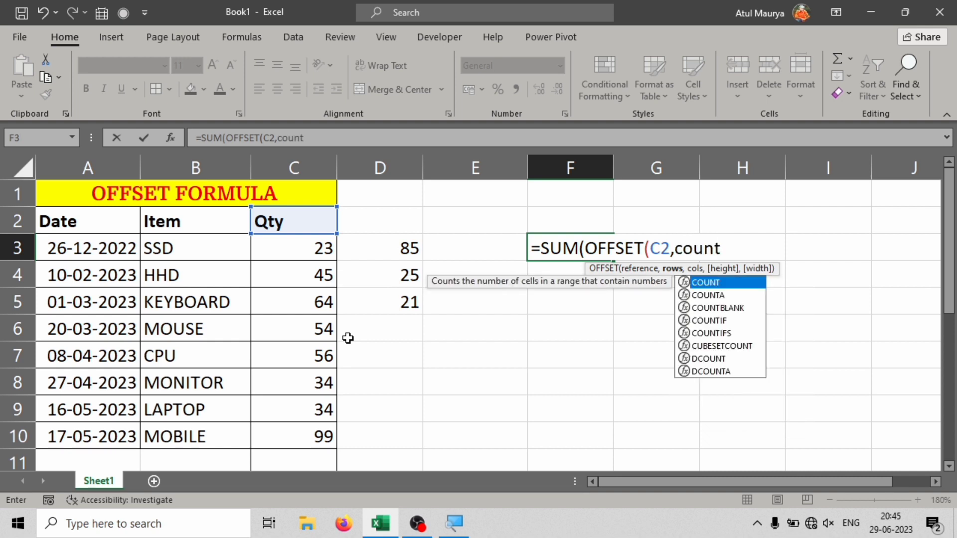
{"action": "key", "text": "Return"}
{"action": "key", "text": "Return"}
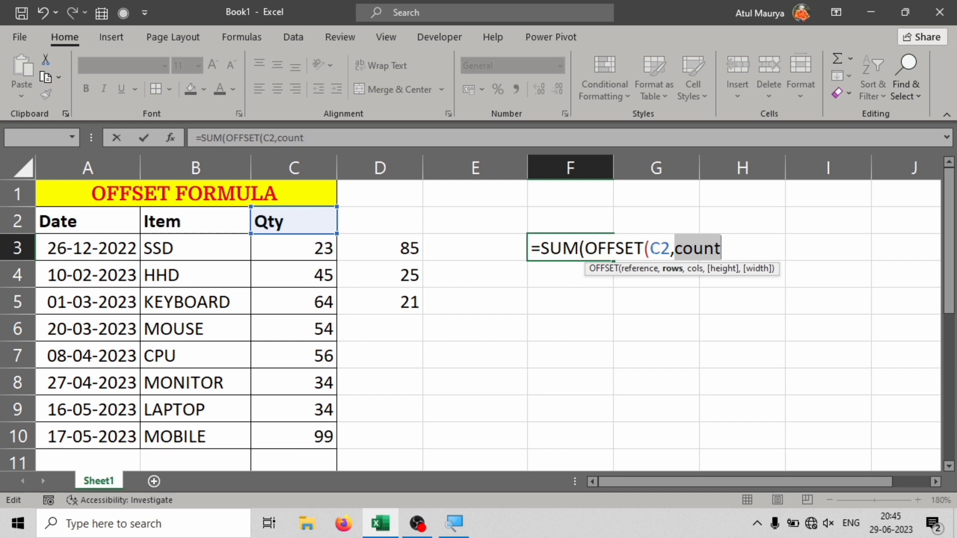
{"action": "key", "text": "End"}
{"action": "type", "text": "a"}
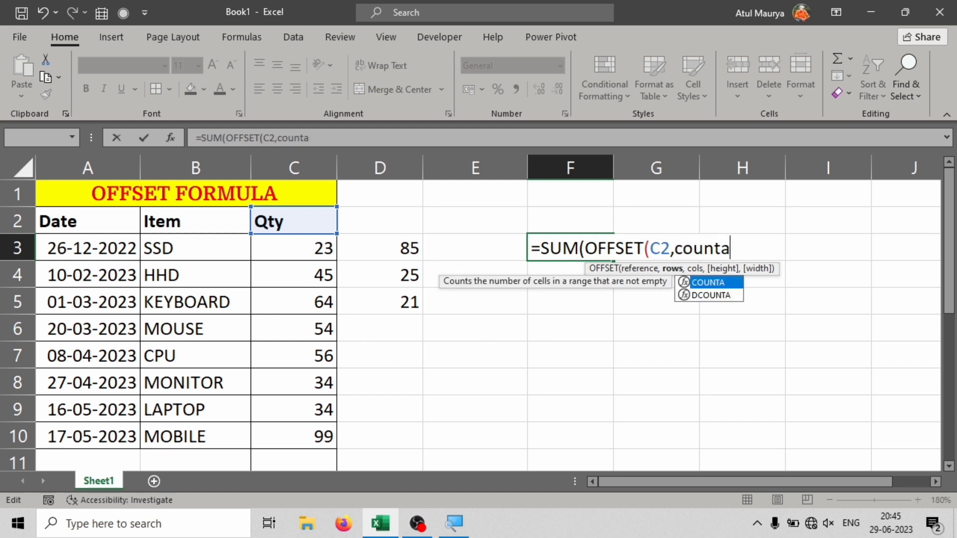
{"action": "key", "text": "Tab"}
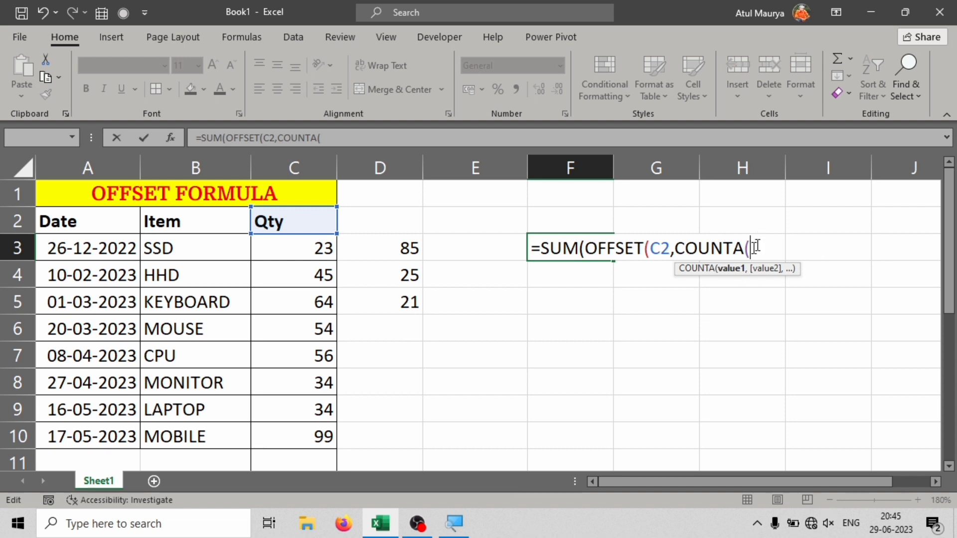
{"action": "left_click_drag", "start_coordinate": [686, 249], "coordinate": [751, 249]}
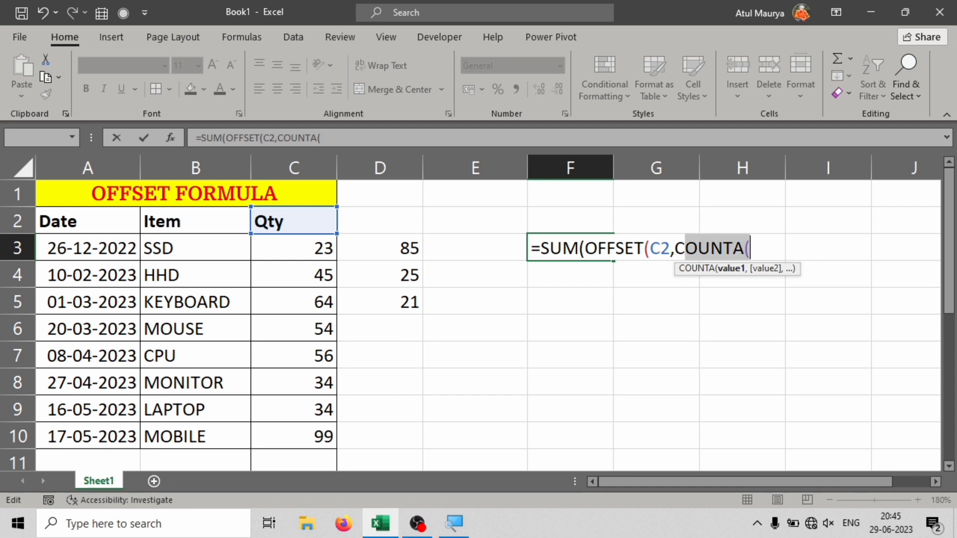
{"action": "left_click", "coordinate": [754, 249]}
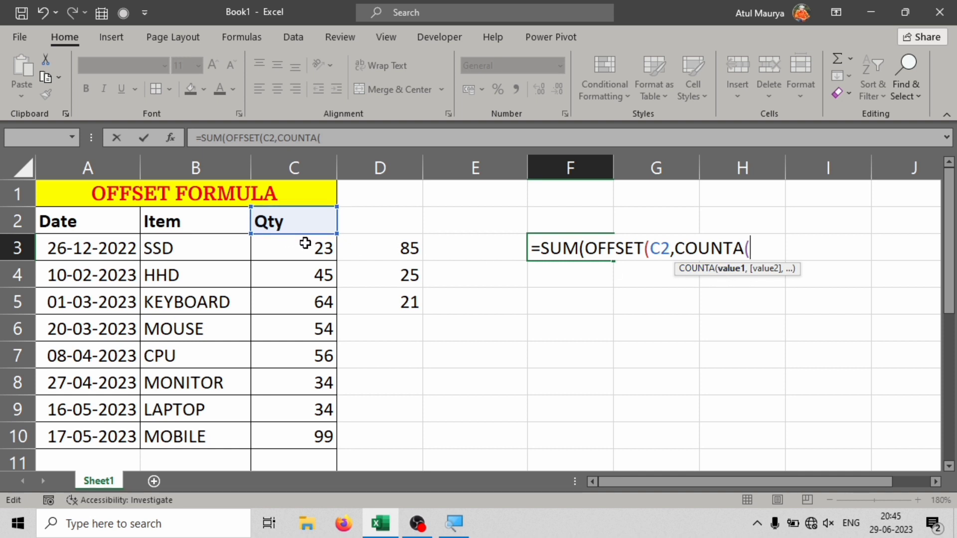
{"action": "left_click_drag", "start_coordinate": [309, 245], "coordinate": [310, 402]}
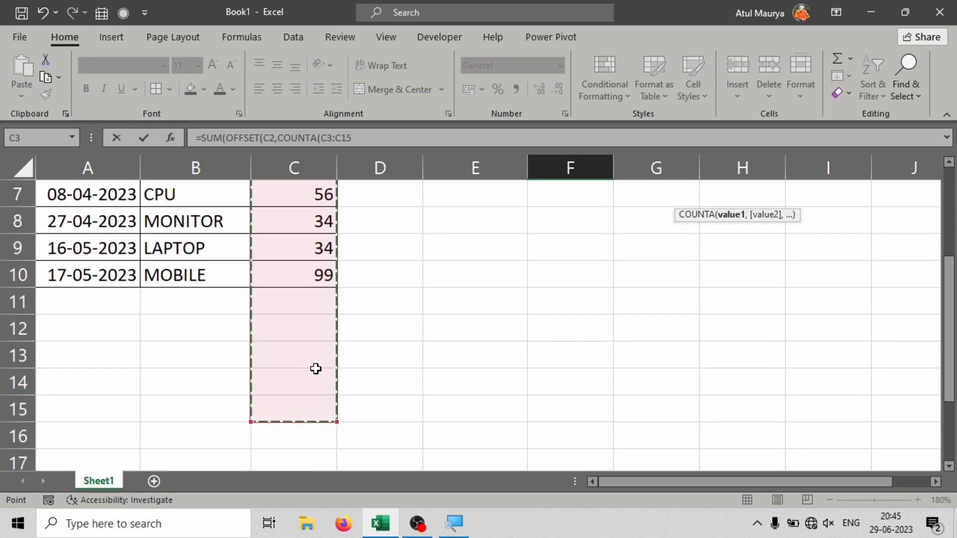
{"action": "scroll", "coordinate": [318, 357], "scroll_direction": "up", "scroll_amount": 2}
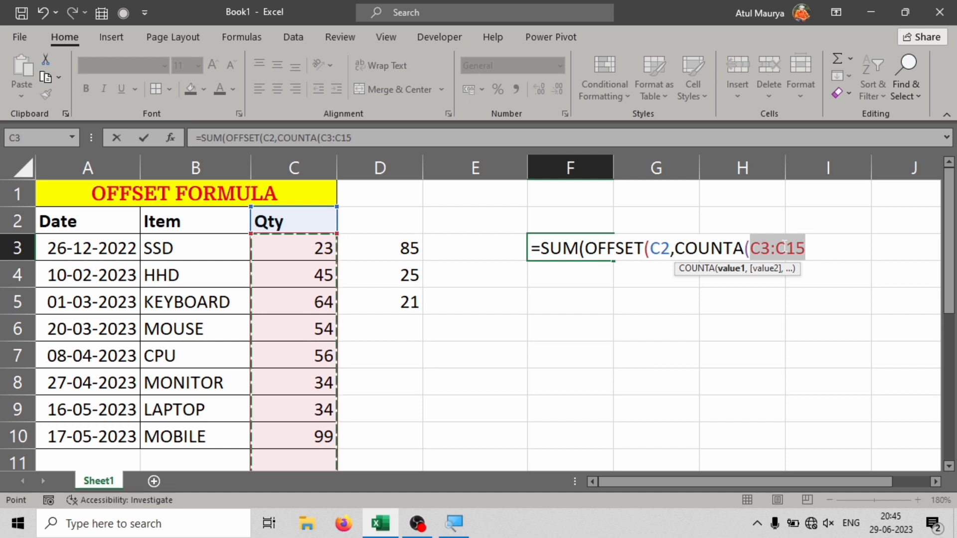
{"action": "type", "text": ")"}
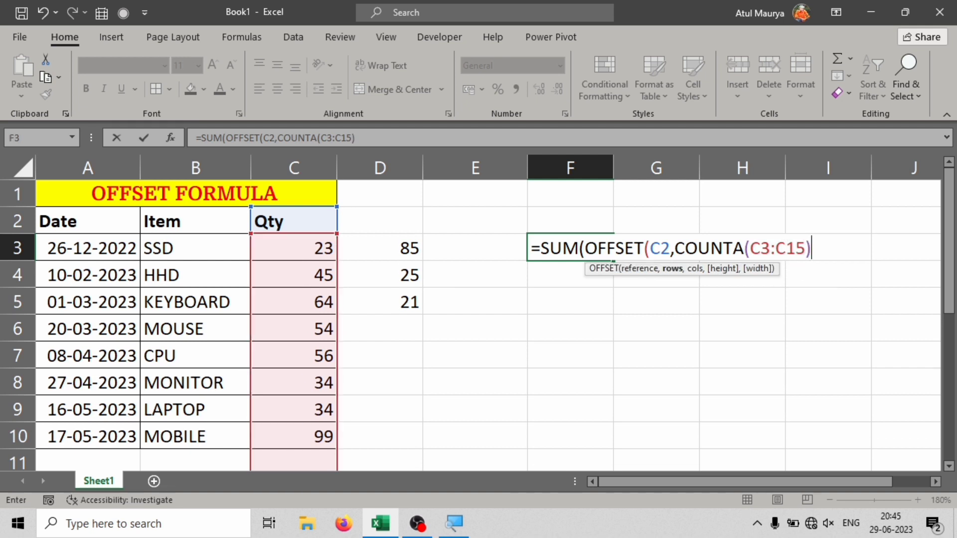
{"action": "type", "text": ","}
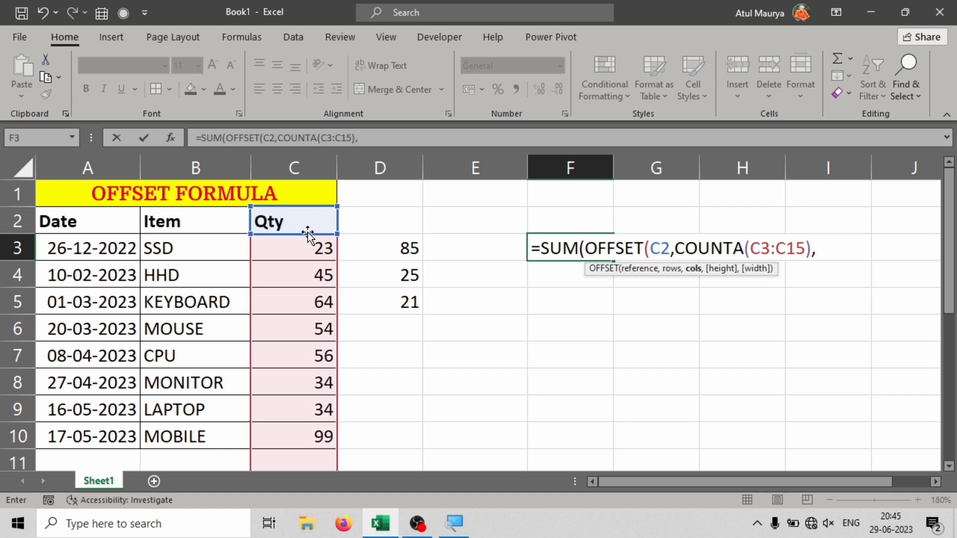
Step: Set the OFFSET cols argument to 0 and check the extent of C3:C15 for the height argument
{"action": "type", "text": "0,"}
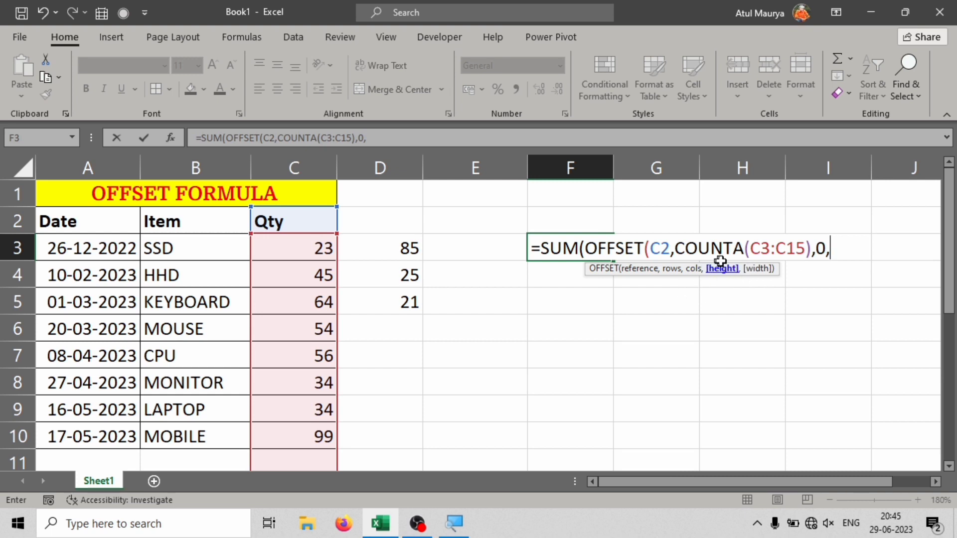
{"action": "scroll", "coordinate": [320, 303], "scroll_direction": "down", "scroll_amount": 2}
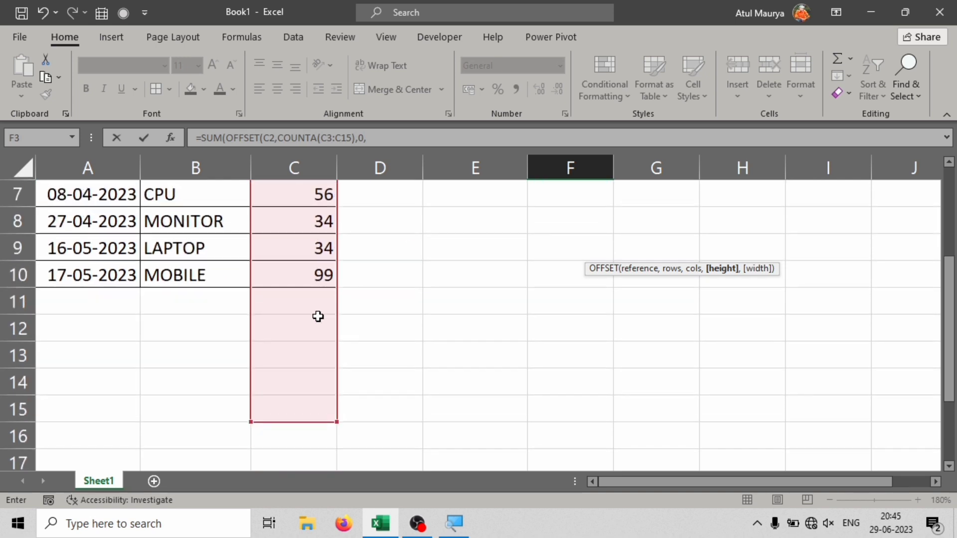
{"action": "scroll", "coordinate": [316, 316], "scroll_direction": "up", "scroll_amount": 2}
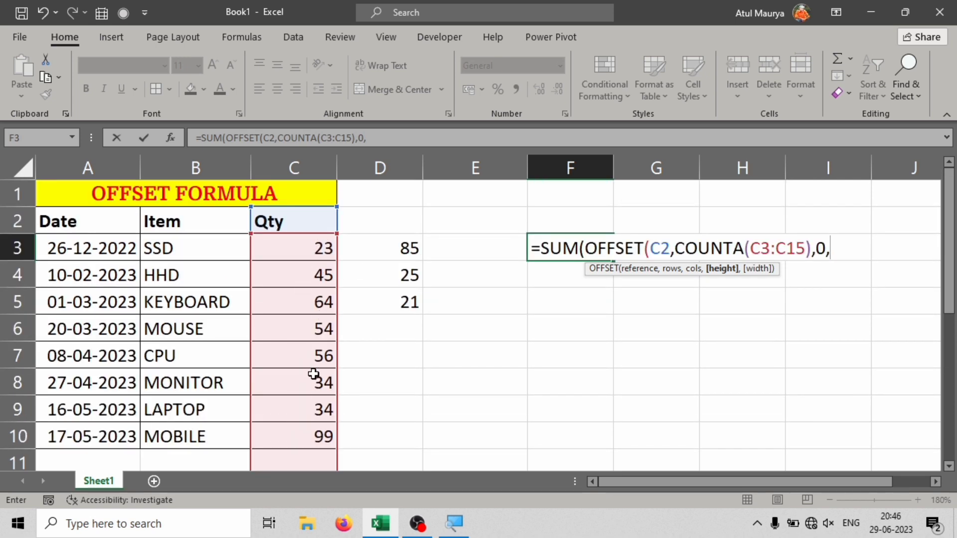
{"action": "scroll", "coordinate": [315, 425], "scroll_direction": "down", "scroll_amount": 2}
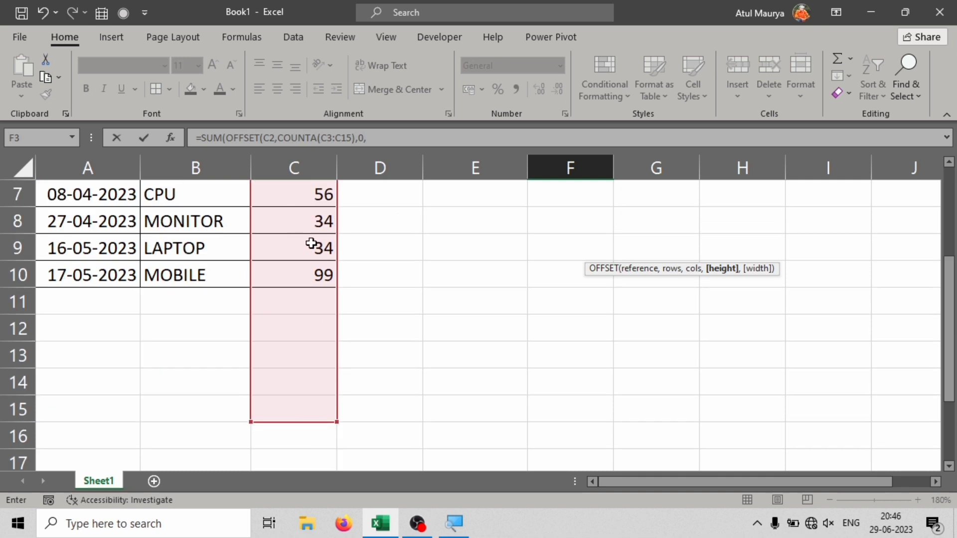
Step: Complete the SUM(OFFSET) formula in F3 with a height of -6 and a width of 1, accepting the proposed bracket correction
{"action": "scroll", "coordinate": [310, 245], "scroll_direction": "up", "scroll_amount": 2}
{"action": "scroll", "coordinate": [314, 309], "scroll_direction": "down", "scroll_amount": 3}
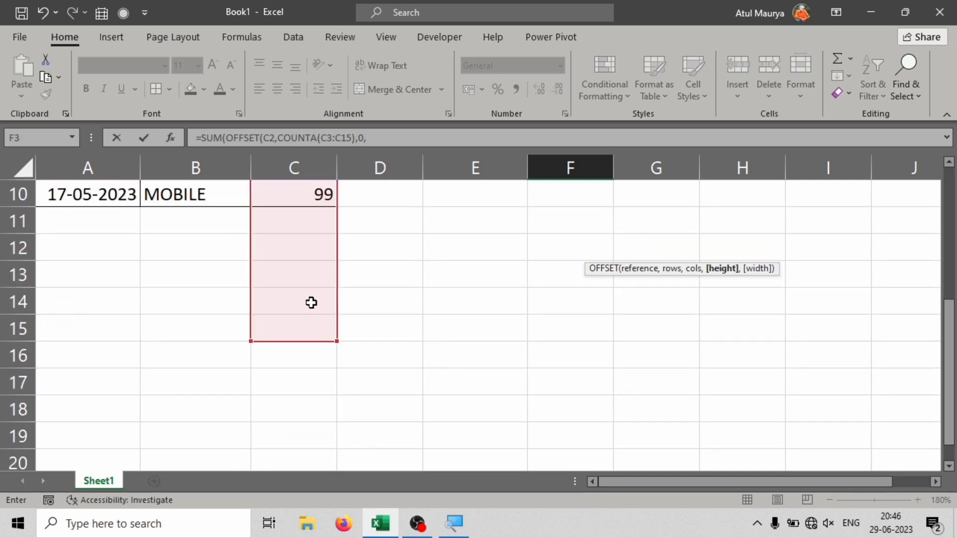
{"action": "scroll", "coordinate": [311, 302], "scroll_direction": "up", "scroll_amount": 3}
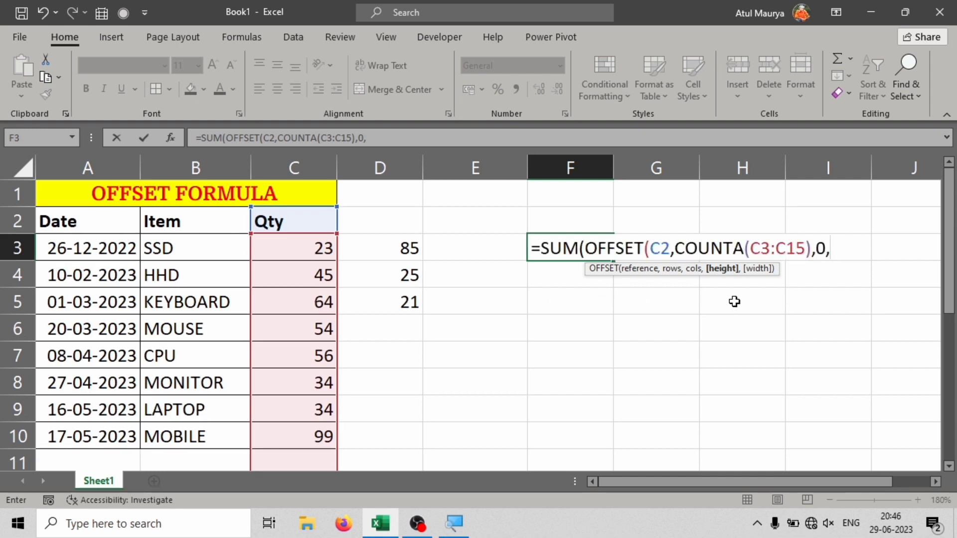
{"action": "type", "text": "-6,1"}
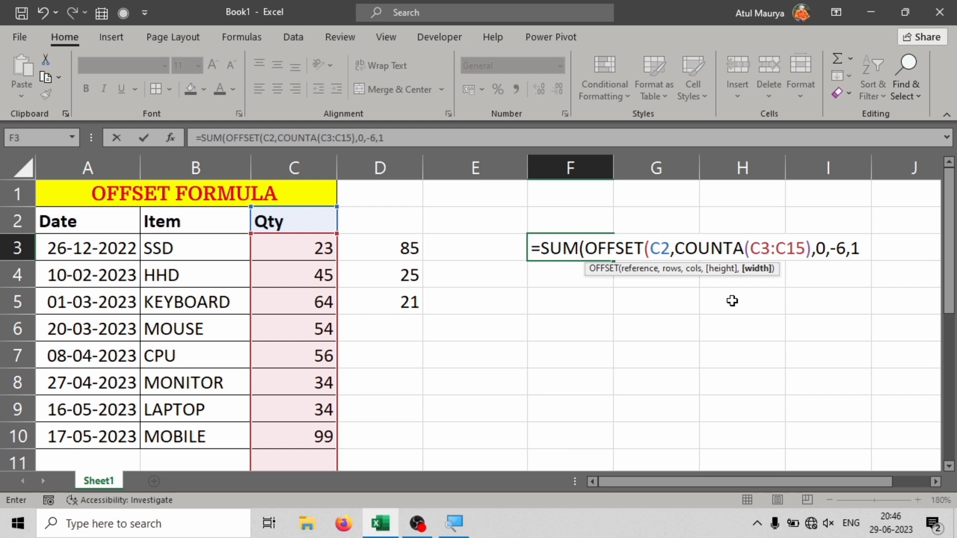
{"action": "key", "text": "Return"}
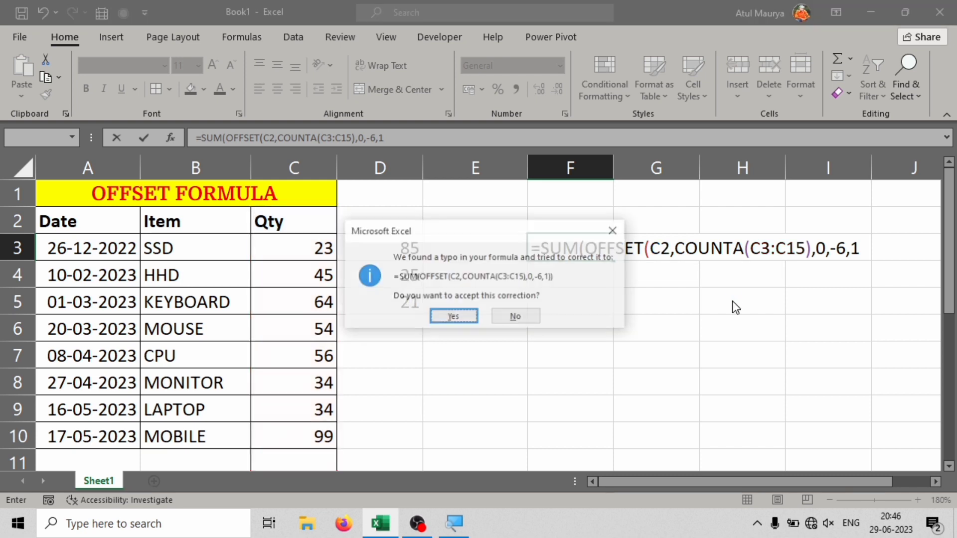
{"action": "key", "text": "Return"}
{"action": "left_click", "coordinate": [598, 249]}
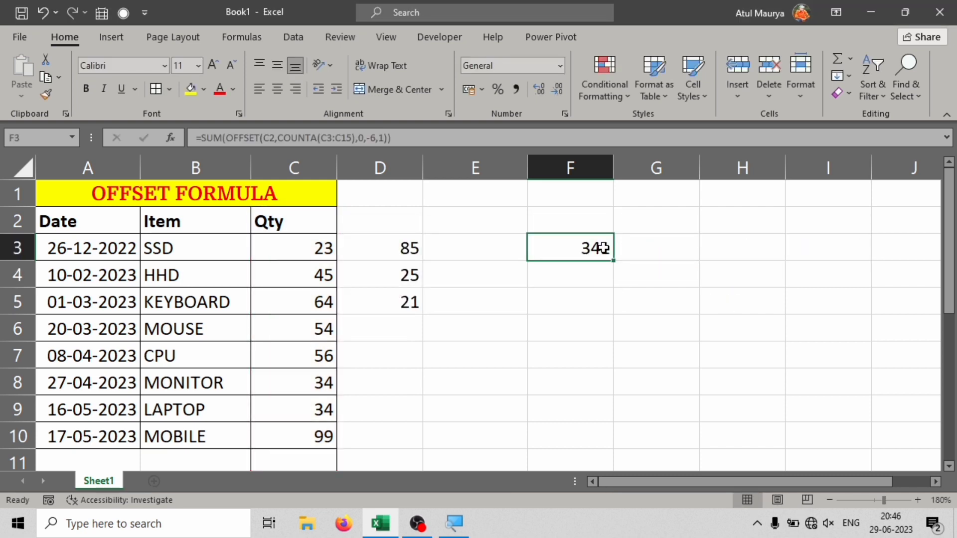
Step: Try a fixed 8 in place of COUNTA(C3:C15) as the rows argument in F3's formula, and undo it
{"action": "double_click", "coordinate": [603, 247]}
{"action": "left_click", "coordinate": [685, 248]}
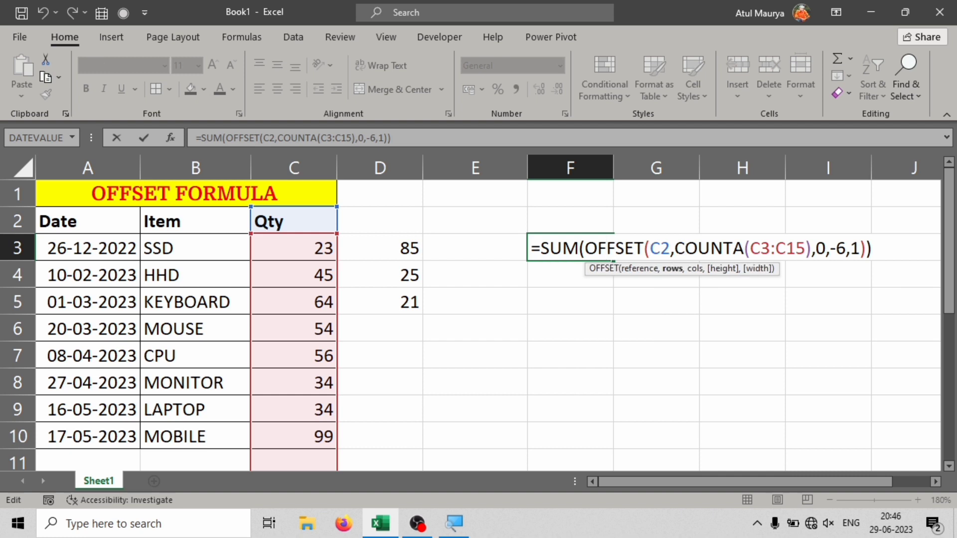
{"action": "left_click_drag", "start_coordinate": [675, 248], "coordinate": [807, 246]}
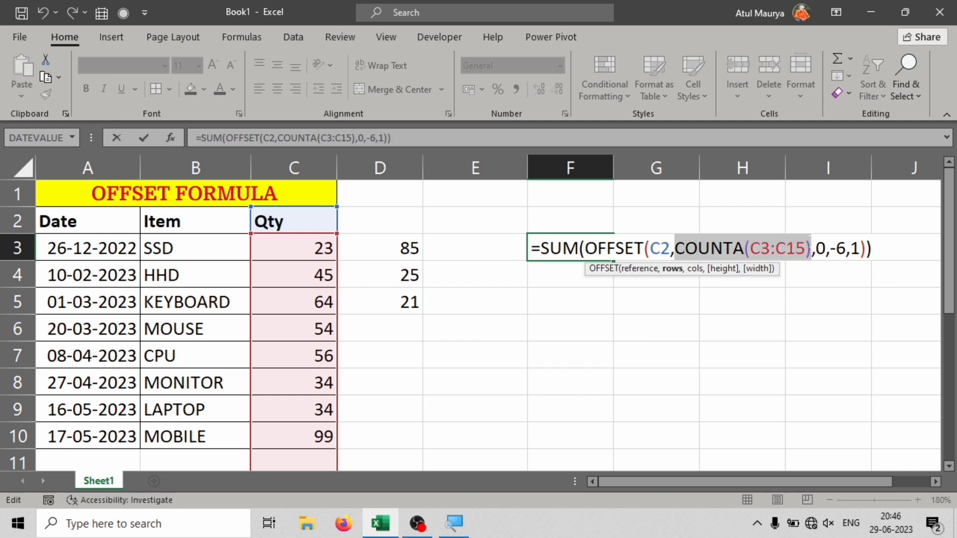
{"action": "type", "text": "8"}
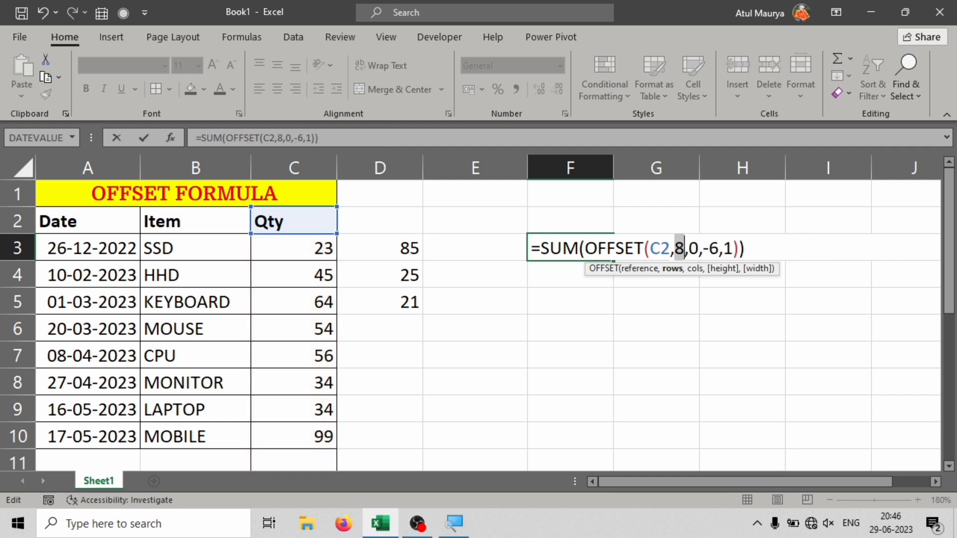
{"action": "key", "text": "ctrl+z"}
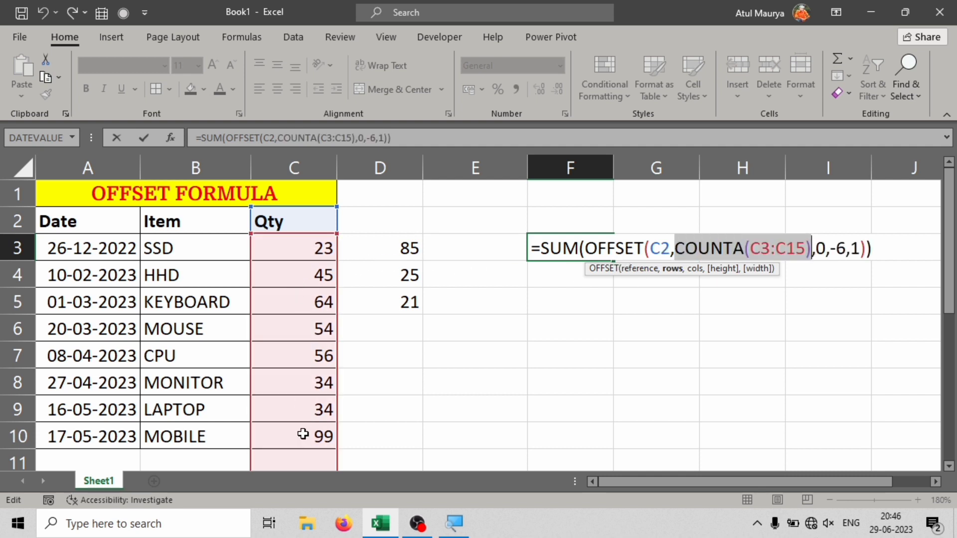
{"action": "left_click", "coordinate": [310, 410]}
{"action": "left_click", "coordinate": [310, 382]}
{"action": "left_click", "coordinate": [310, 356]}
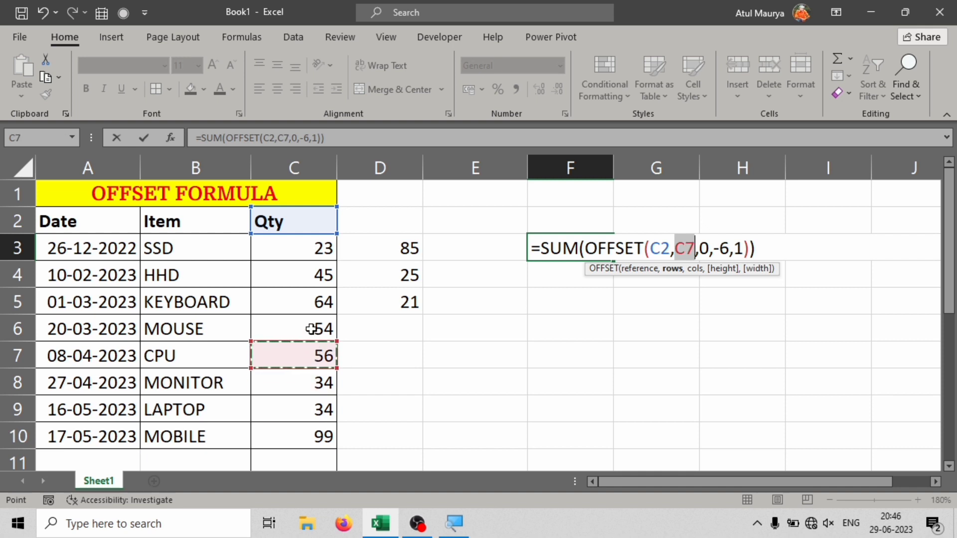
{"action": "left_click", "coordinate": [310, 329]}
{"action": "left_click", "coordinate": [310, 302]}
{"action": "left_click", "coordinate": [309, 275]}
{"action": "left_click", "coordinate": [306, 247]}
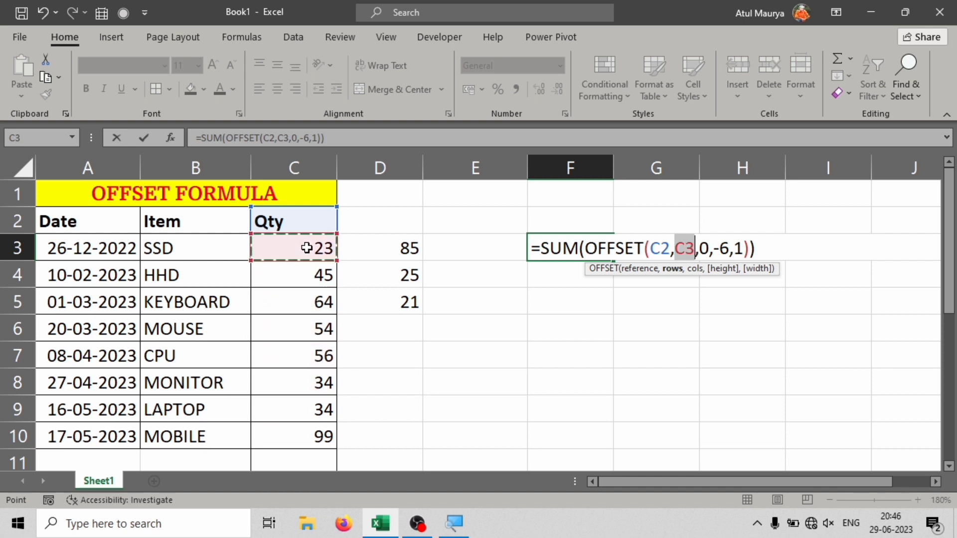
{"action": "key", "text": "ctrl+z"}
{"action": "key", "text": "ctrl+z"}
{"action": "key", "text": "ctrl+z"}
{"action": "key", "text": "ctrl+z"}
{"action": "key", "text": "ctrl+z"}
{"action": "key", "text": "ctrl+z"}
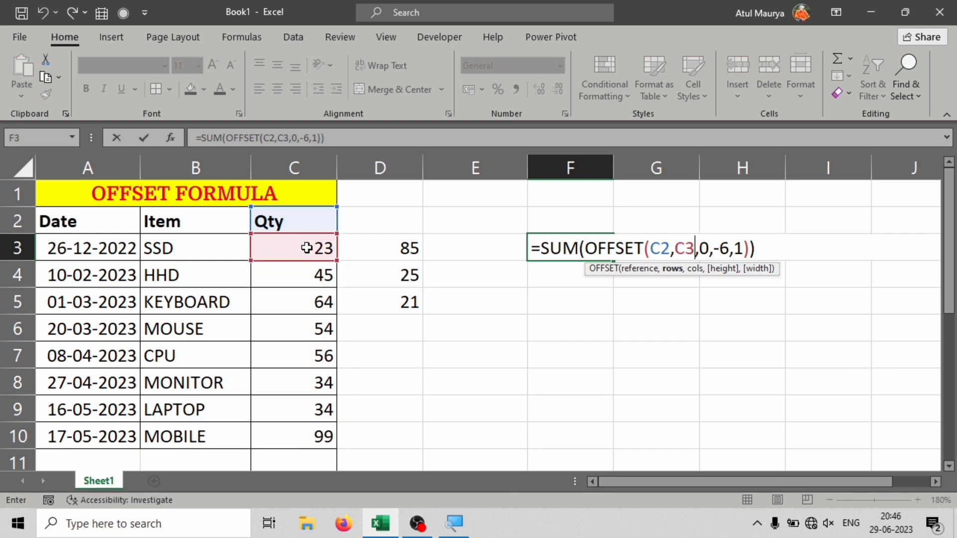
Step: Replace the rows argument of the OFFSET formula in F3 with COUNTA(C3:C17) and commit the formula
{"action": "left_click_drag", "start_coordinate": [696, 248], "coordinate": [675, 248]}
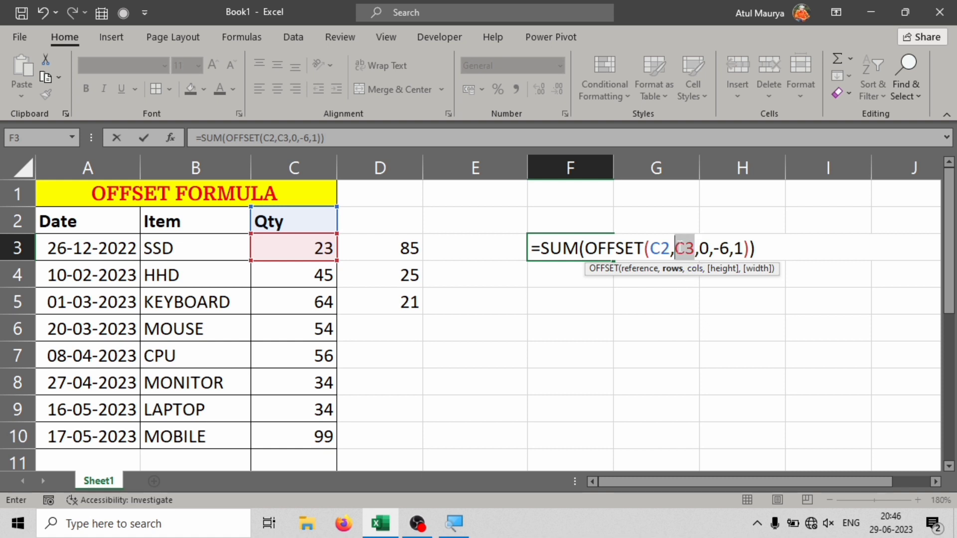
{"action": "type", "text": "cou"}
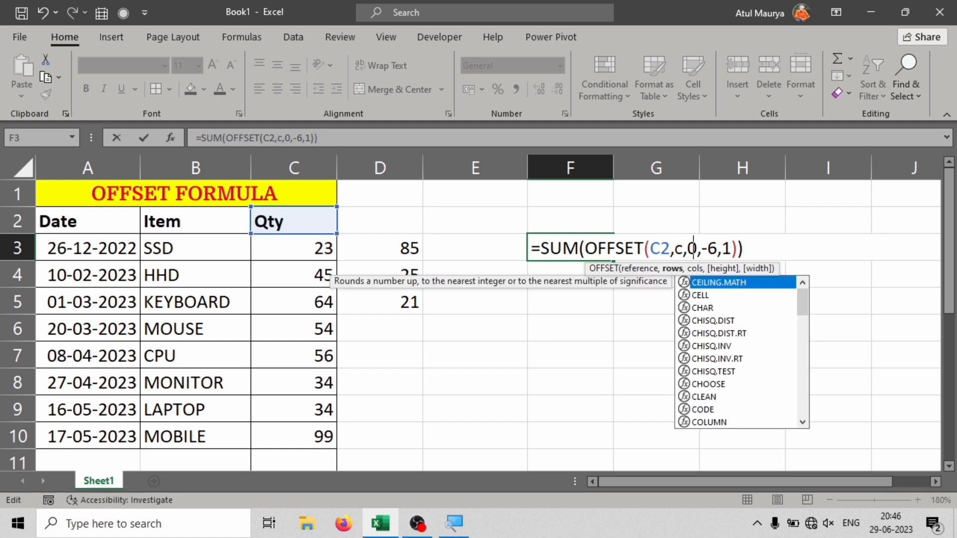
{"action": "key", "text": "Down"}
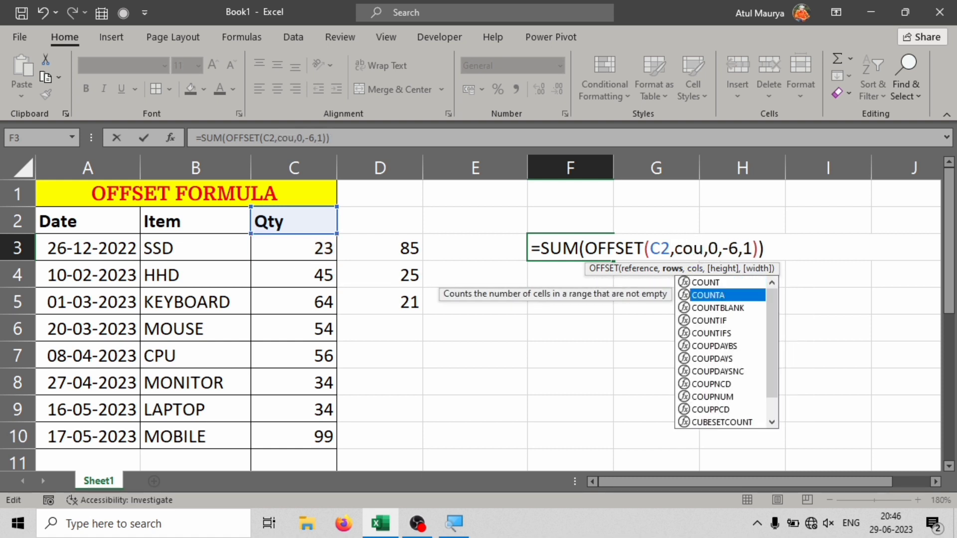
{"action": "key", "text": "Tab"}
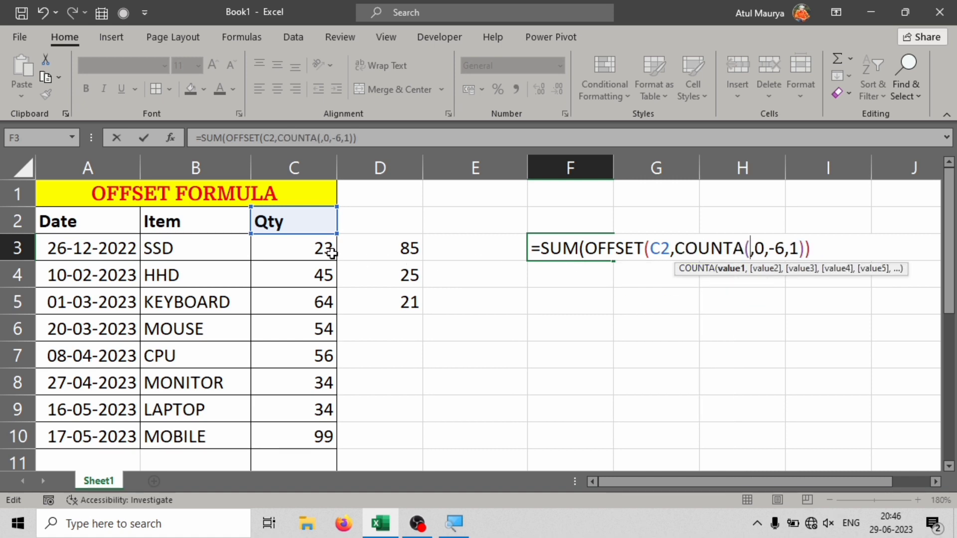
{"action": "left_click_drag", "start_coordinate": [314, 252], "coordinate": [291, 340]}
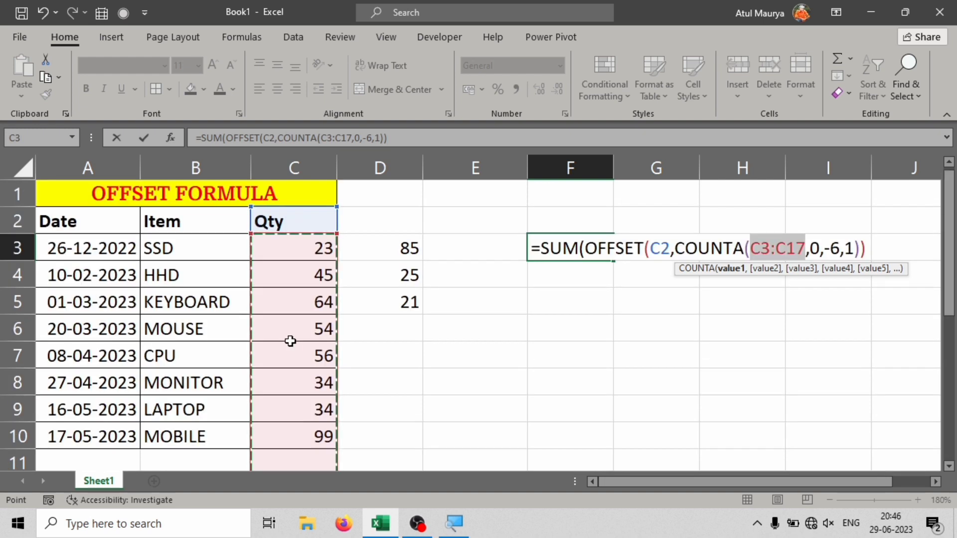
{"action": "type", "text": ")"}
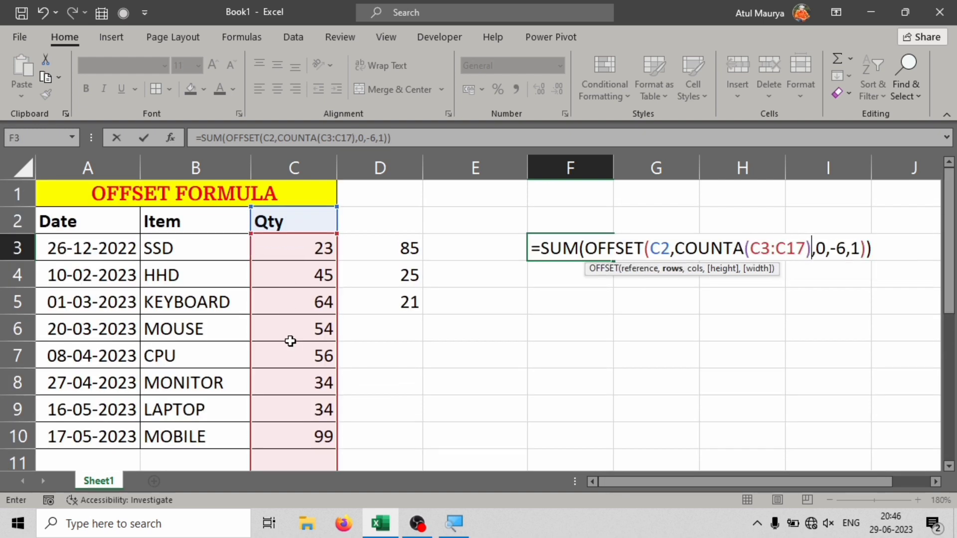
{"action": "key", "text": "Return"}
Step: Compare the result in F3 with the sum of the last six quantities in C5:C10
{"action": "left_click", "coordinate": [583, 247]}
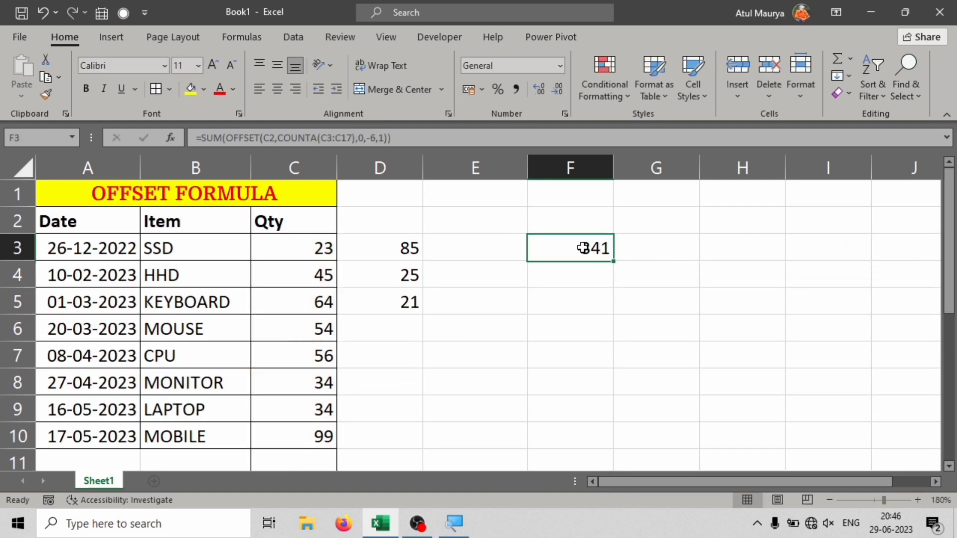
{"action": "left_click", "coordinate": [323, 437]}
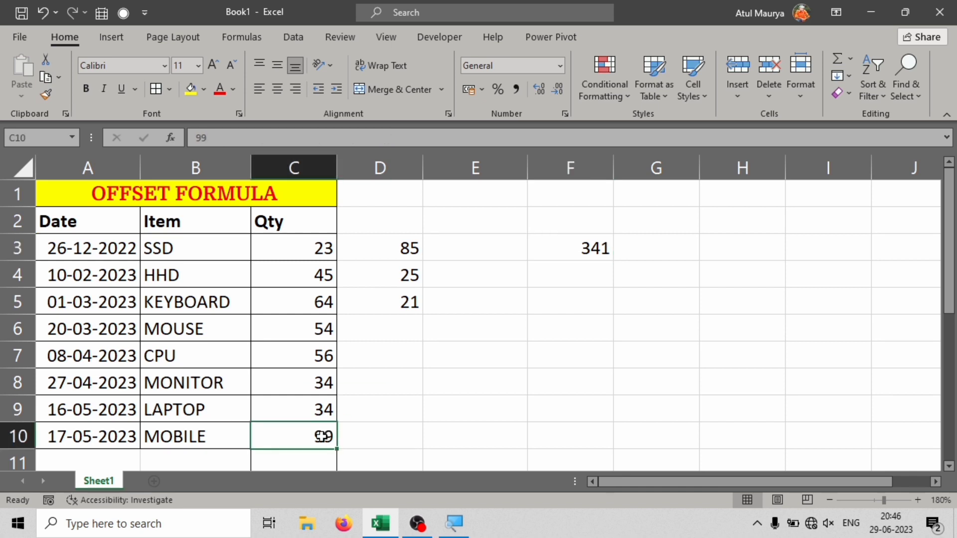
{"action": "left_click_drag", "start_coordinate": [323, 436], "coordinate": [316, 294]}
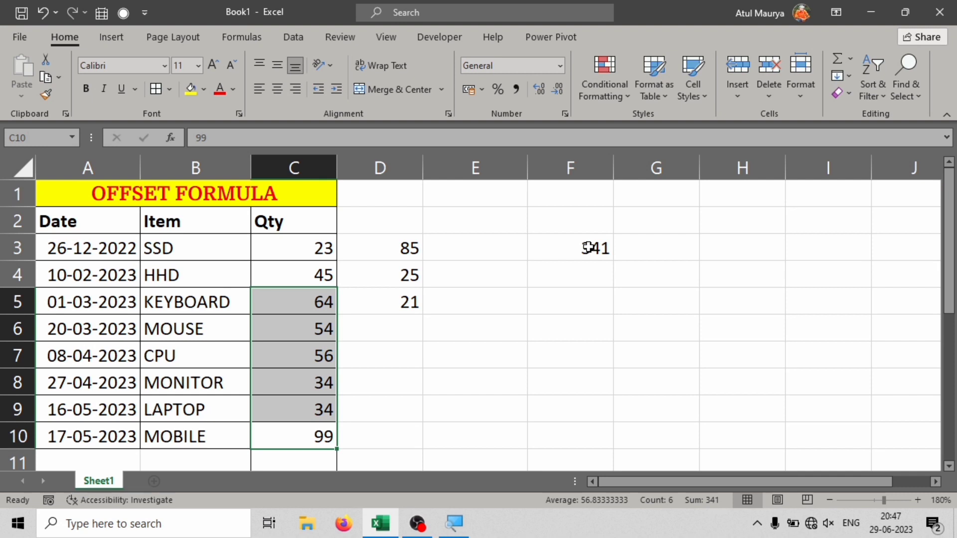
Step: Extend the date series in column A from A10 down to A13
{"action": "scroll", "coordinate": [351, 421], "scroll_direction": "down", "scroll_amount": 2}
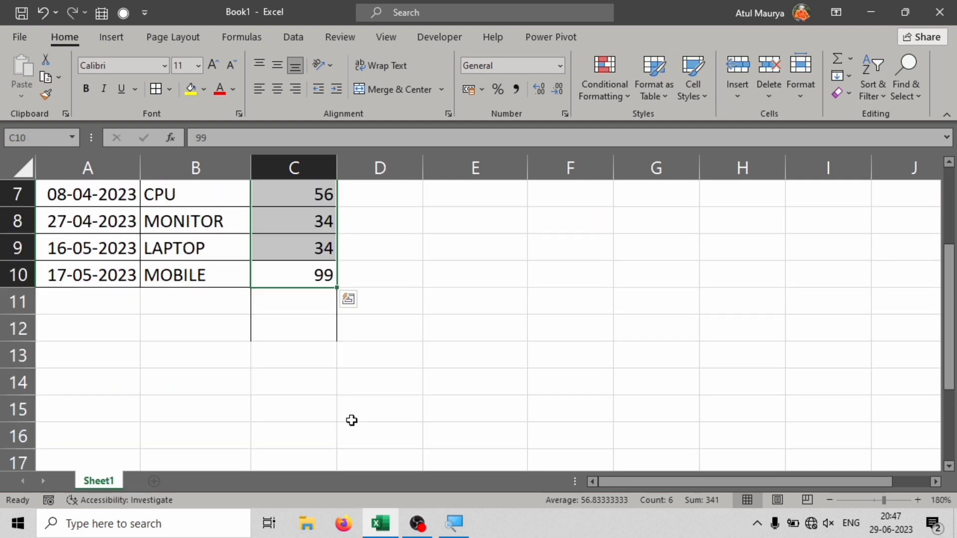
{"action": "left_click", "coordinate": [288, 297]}
{"action": "left_click", "coordinate": [105, 274]}
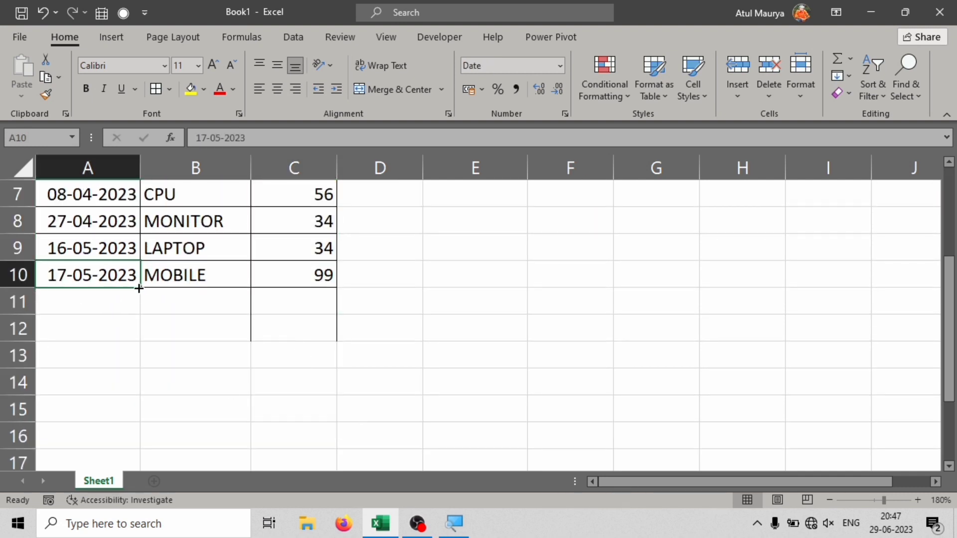
{"action": "left_click_drag", "start_coordinate": [139, 287], "coordinate": [138, 362]}
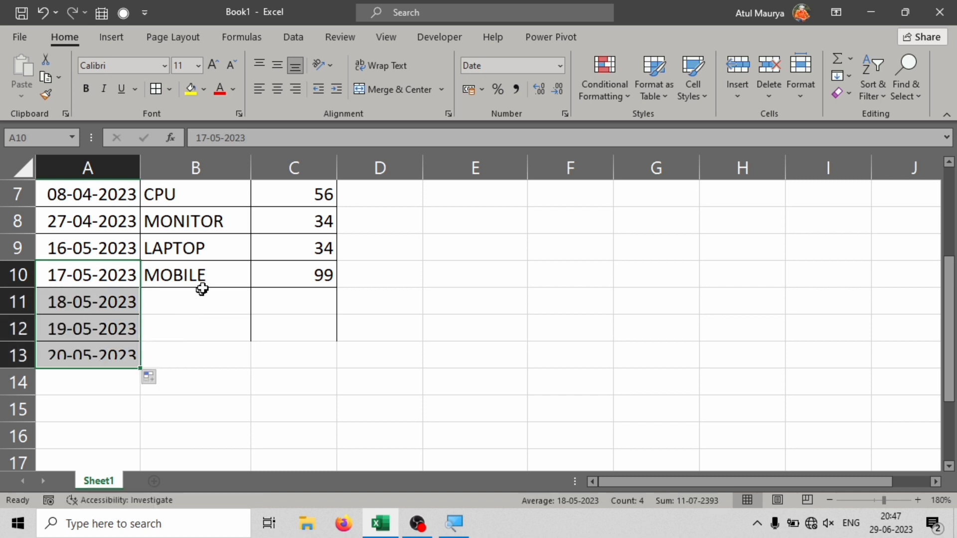
Step: Rename the items in B9 and B10 as LAPTOP1 and MOBILE1, and fill the pattern down to B13
{"action": "left_click", "coordinate": [207, 273]}
{"action": "left_click_drag", "start_coordinate": [213, 249], "coordinate": [213, 274]}
{"action": "left_click", "coordinate": [210, 252]}
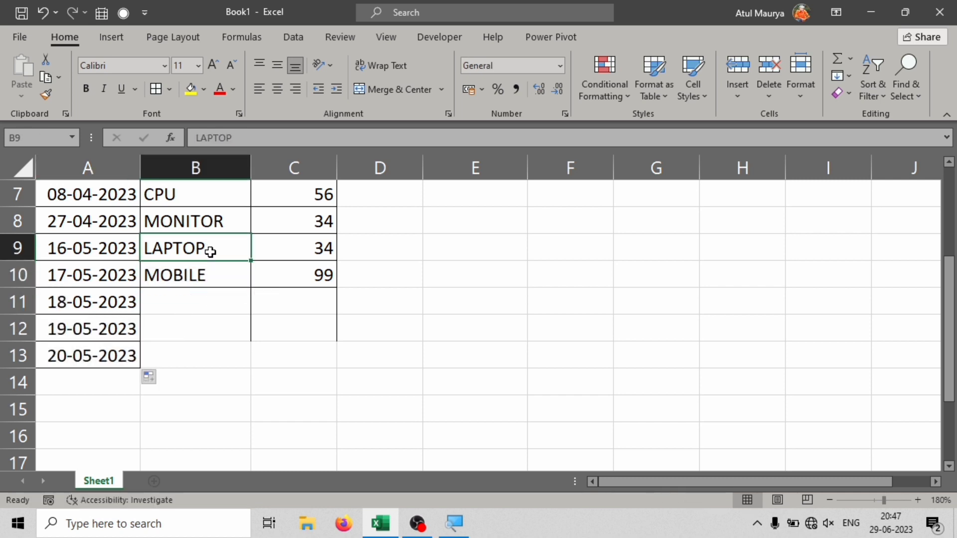
{"action": "key", "text": "F2"}
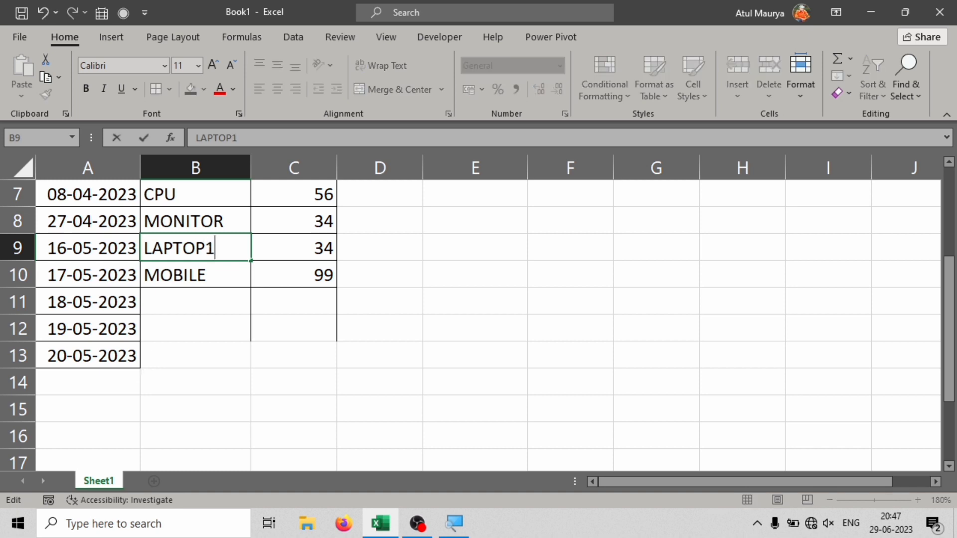
{"action": "key", "text": "Return"}
{"action": "type", "text": "1"}
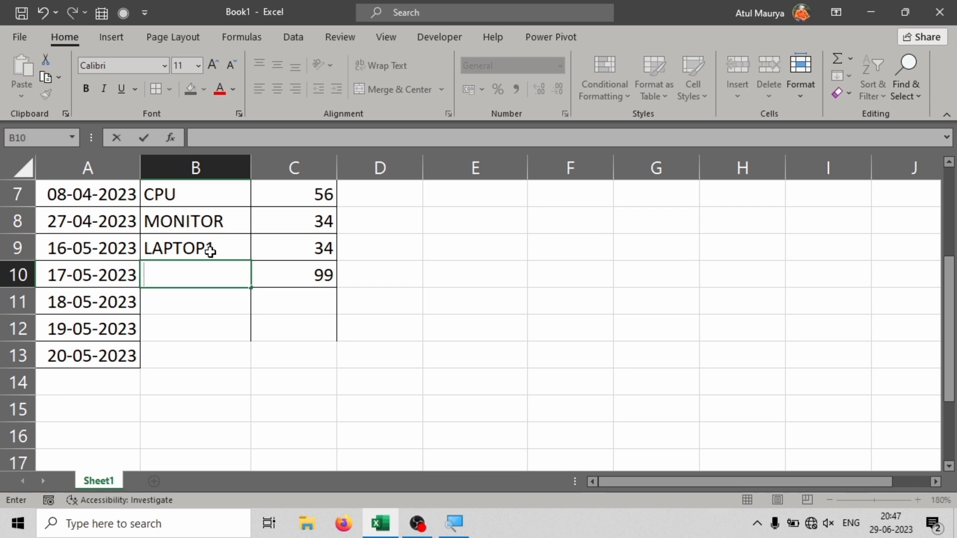
{"action": "key", "text": "ctrl+z"}
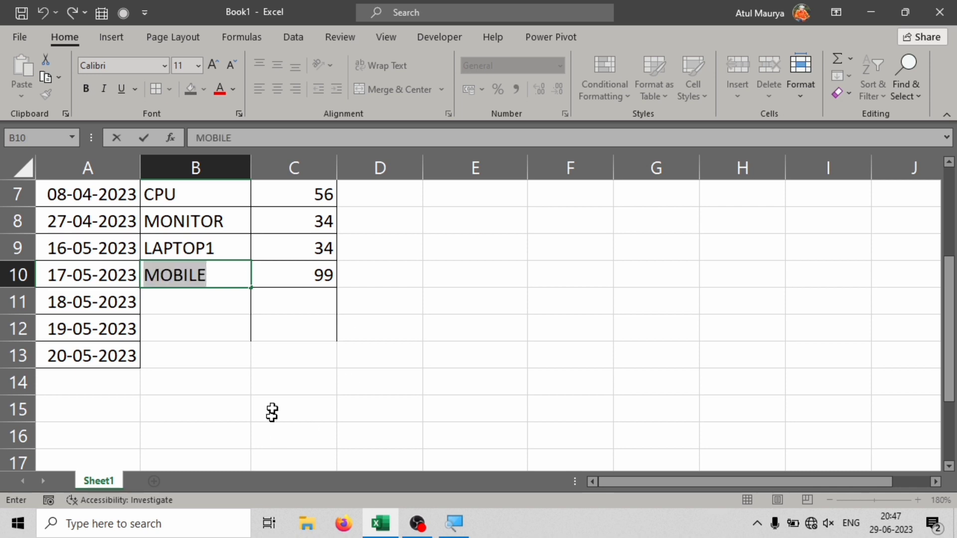
{"action": "left_click", "coordinate": [225, 276]}
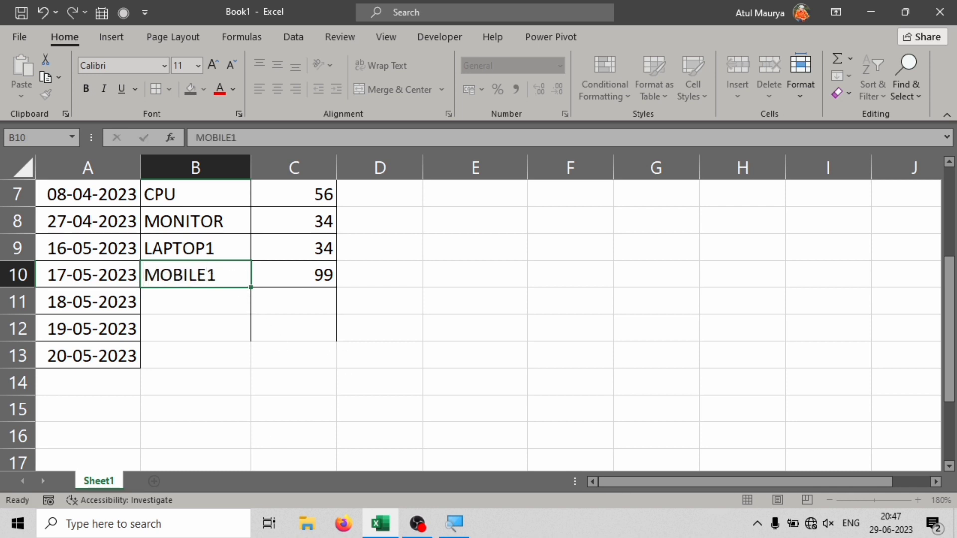
{"action": "key", "text": "Return"}
{"action": "left_click_drag", "start_coordinate": [214, 249], "coordinate": [254, 369]}
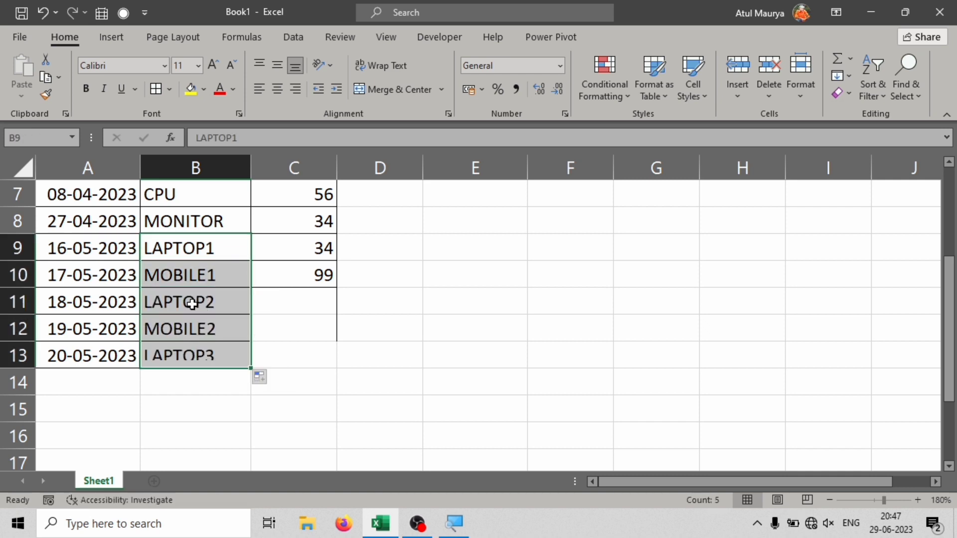
Step: Enter a quantity of 45 for LAPTOP2 in C11 and check the formula result in F3
{"action": "left_click", "coordinate": [294, 296]}
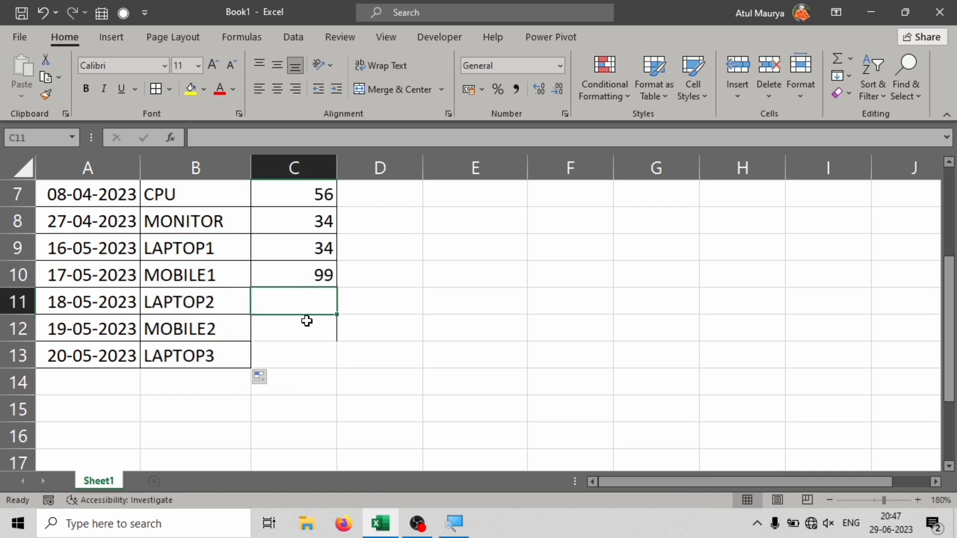
{"action": "scroll", "coordinate": [307, 321], "scroll_direction": "up", "scroll_amount": 2}
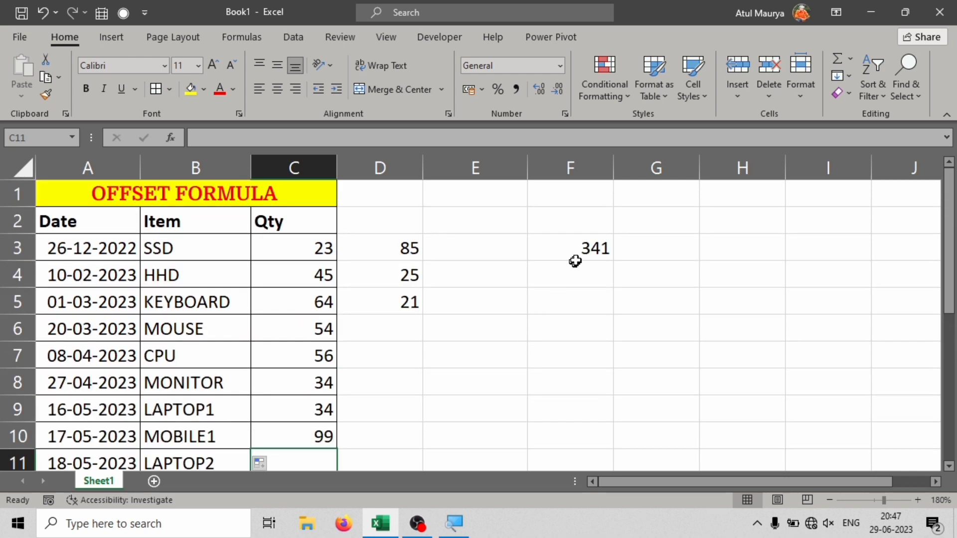
{"action": "type", "text": "45"}
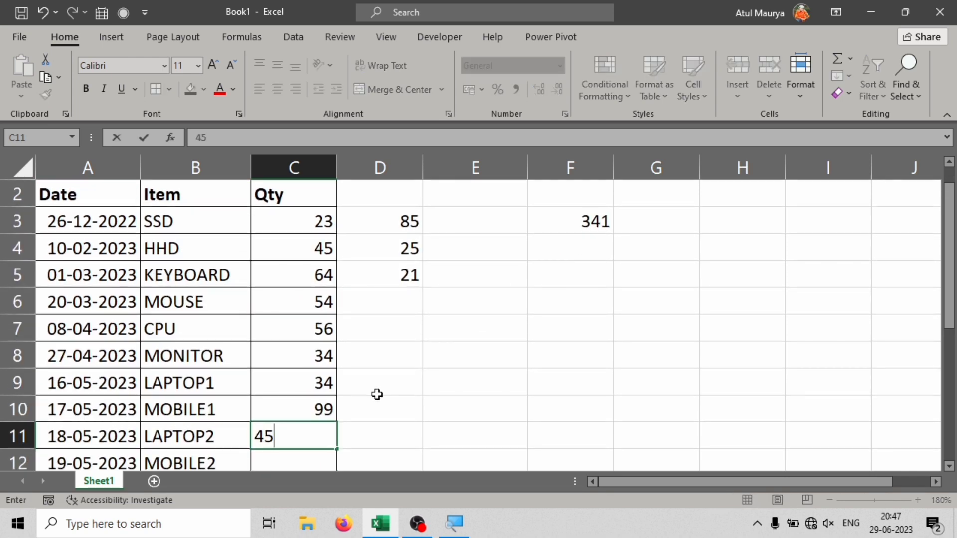
{"action": "key", "text": "Return"}
{"action": "scroll", "coordinate": [559, 300], "scroll_direction": "up", "scroll_amount": 1}
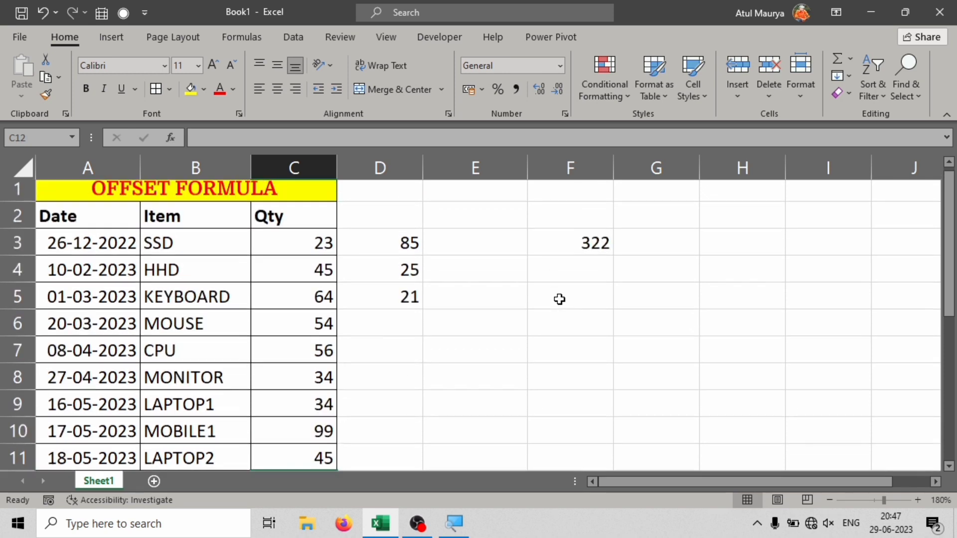
{"action": "left_click", "coordinate": [584, 249]}
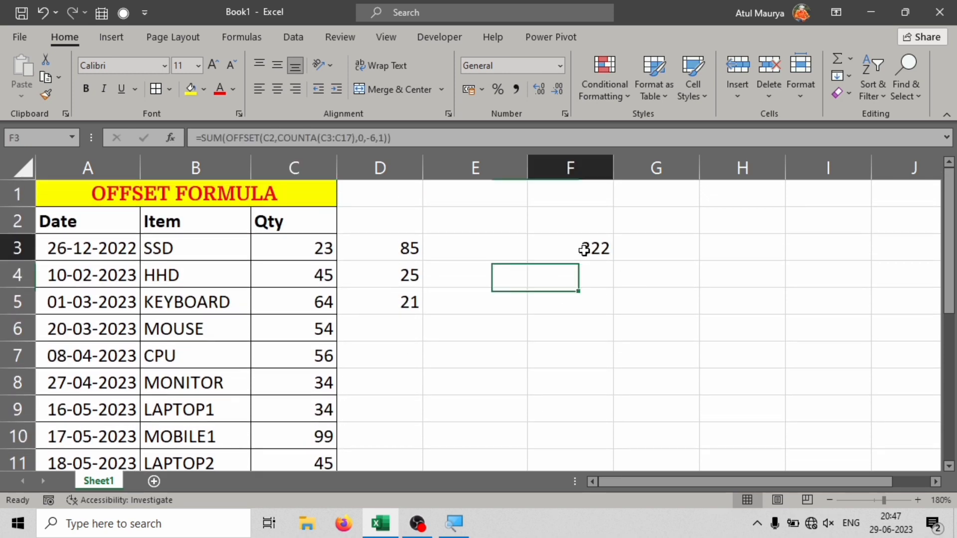
Step: Compare the formula result in F3 with the sum of the last six quantities in C6:C11
{"action": "scroll", "coordinate": [588, 257], "scroll_direction": "down", "scroll_amount": 1}
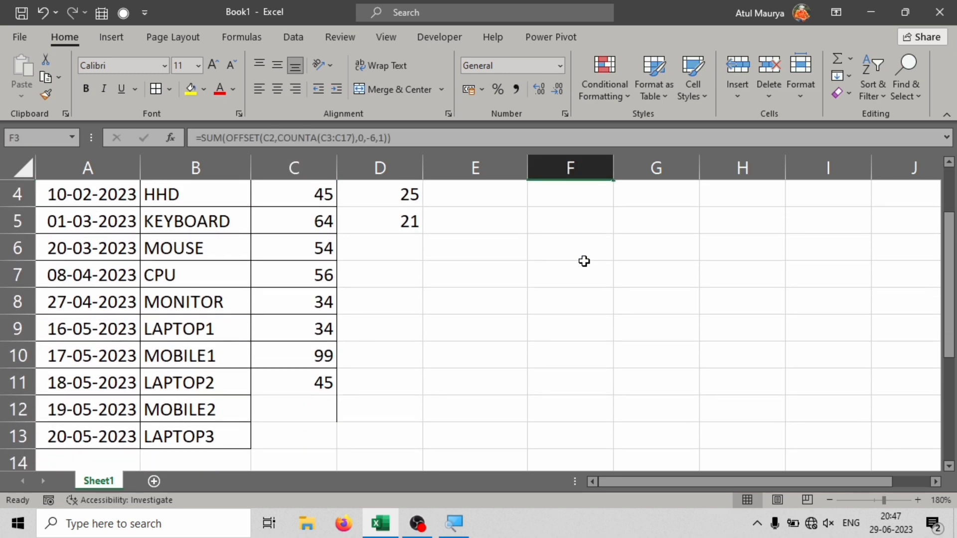
{"action": "scroll", "coordinate": [584, 261], "scroll_direction": "up", "scroll_amount": 1}
{"action": "left_click_drag", "start_coordinate": [318, 463], "coordinate": [316, 330]}
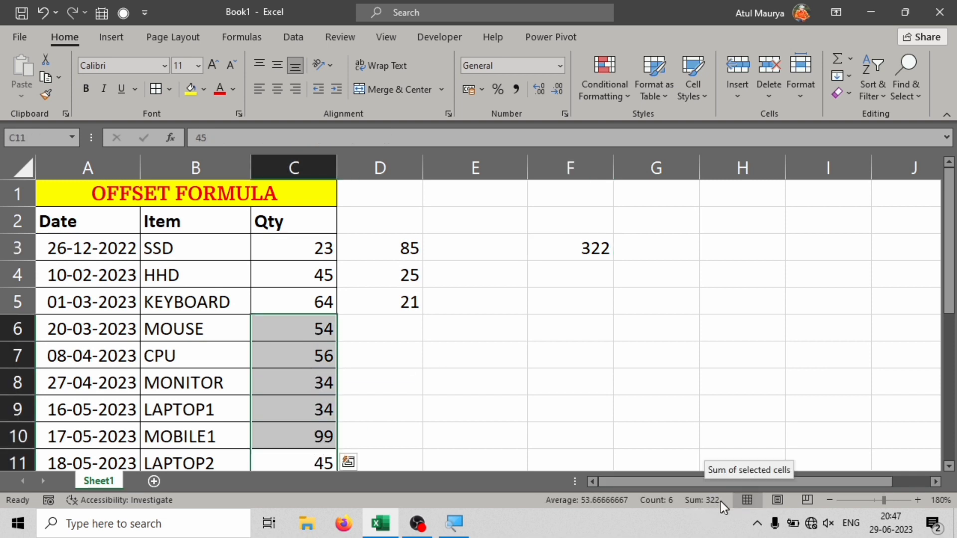
{"action": "left_click", "coordinate": [302, 305]}
Step: Clear the LAPTOP2 quantity in C11 and compare the result in F3 with the sum of C5:C10
{"action": "scroll", "coordinate": [307, 311], "scroll_direction": "down", "scroll_amount": 1}
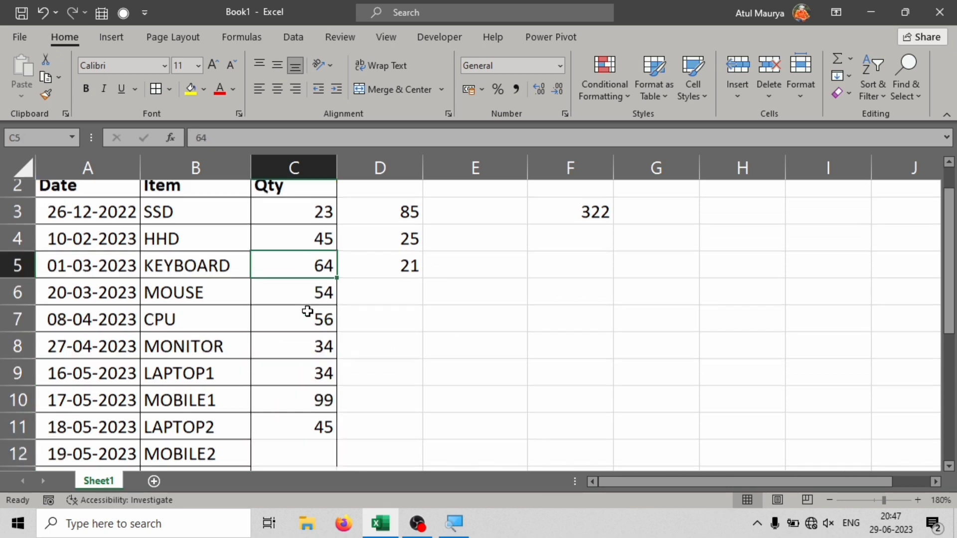
{"action": "scroll", "coordinate": [308, 319], "scroll_direction": "down", "scroll_amount": 2}
{"action": "left_click", "coordinate": [312, 310]}
{"action": "scroll", "coordinate": [319, 313], "scroll_direction": "up", "scroll_amount": 2}
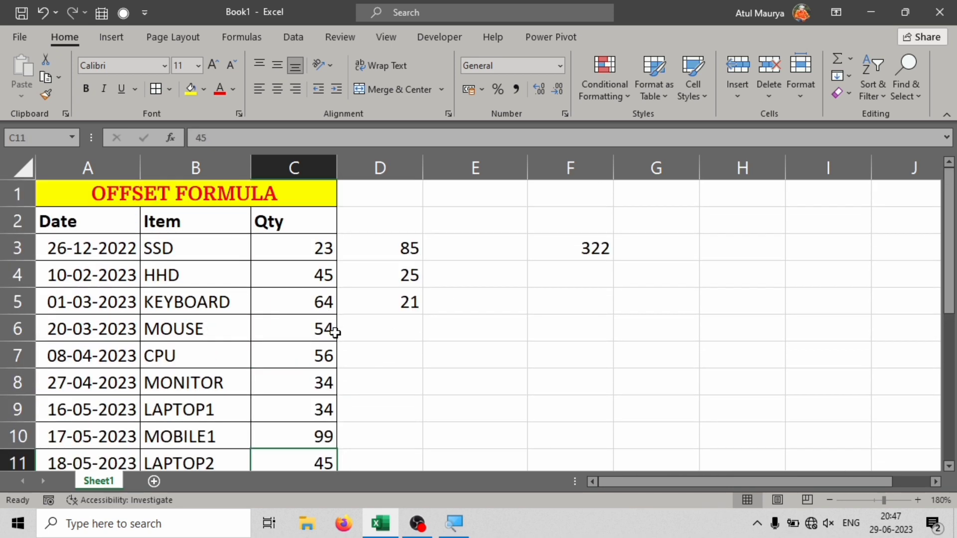
{"action": "key", "text": "Delete"}
{"action": "scroll", "coordinate": [337, 334], "scroll_direction": "down", "scroll_amount": 3}
{"action": "scroll", "coordinate": [499, 284], "scroll_direction": "up", "scroll_amount": 3}
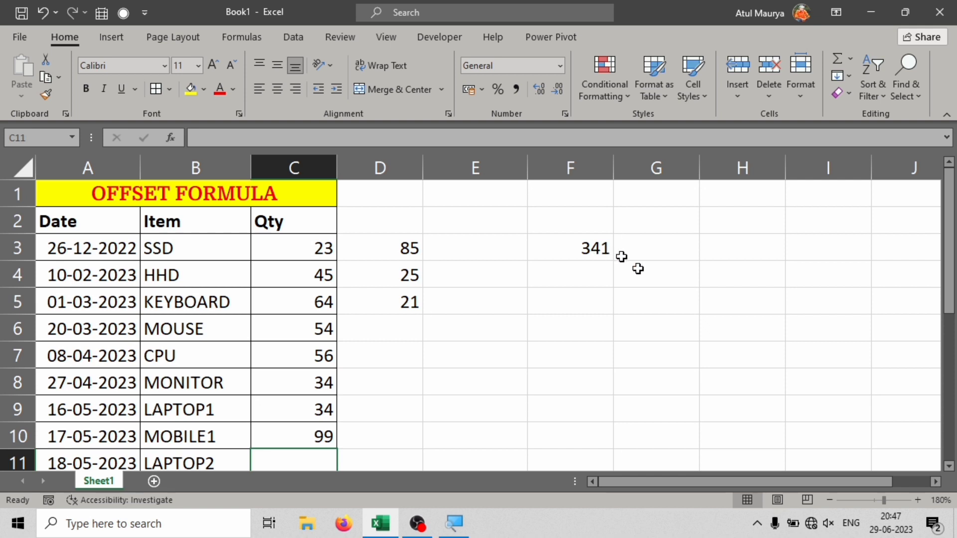
{"action": "left_click_drag", "start_coordinate": [319, 435], "coordinate": [313, 304]}
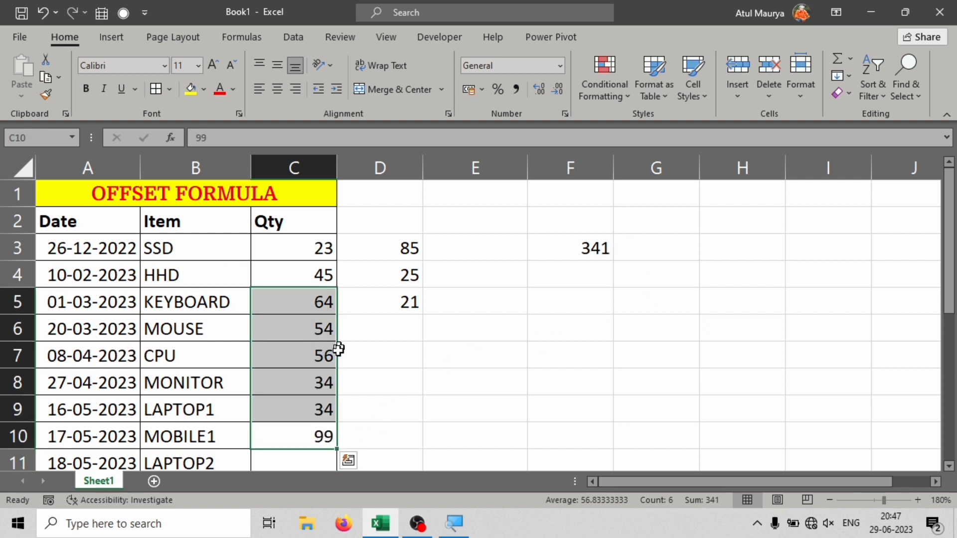
Step: Re-enter a quantity of 45 for LAPTOP2 in C11 and check the formula result in F3
{"action": "scroll", "coordinate": [324, 357], "scroll_direction": "down", "scroll_amount": 3}
{"action": "left_click", "coordinate": [307, 231]}
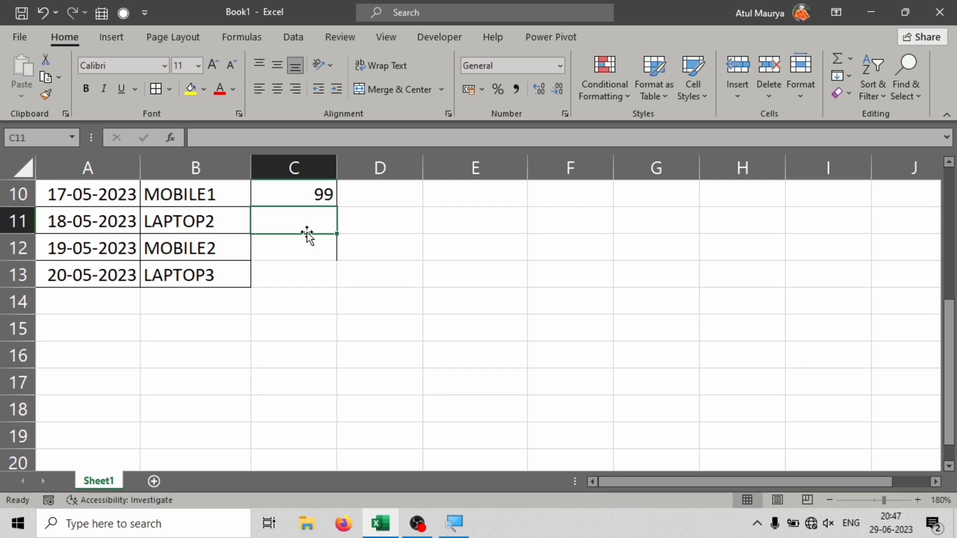
{"action": "type", "text": "45"}
{"action": "key", "text": "Return"}
{"action": "scroll", "coordinate": [500, 298], "scroll_direction": "up", "scroll_amount": 2}
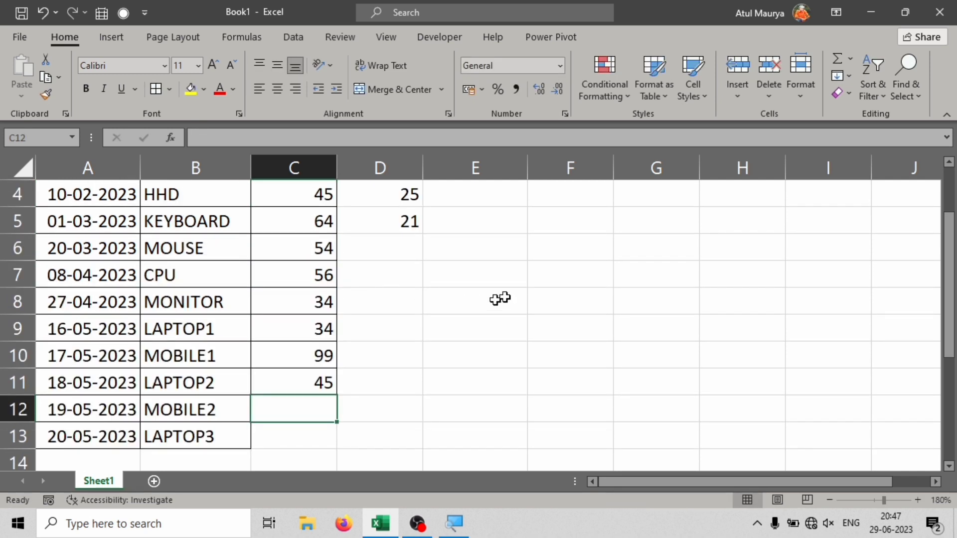
{"action": "scroll", "coordinate": [500, 298], "scroll_direction": "up", "scroll_amount": 1}
Step: Enter a quantity of 85 for MOBILE2 in C12 and check the updated result in F3
{"action": "scroll", "coordinate": [590, 288], "scroll_direction": "down", "scroll_amount": 2}
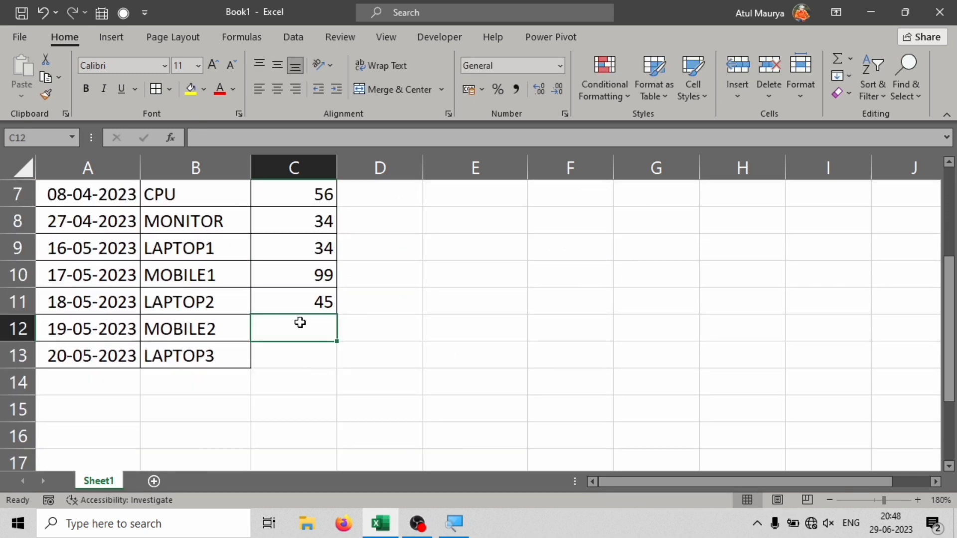
{"action": "type", "text": "85"}
{"action": "key", "text": "Return"}
{"action": "scroll", "coordinate": [558, 305], "scroll_direction": "up", "scroll_amount": 2}
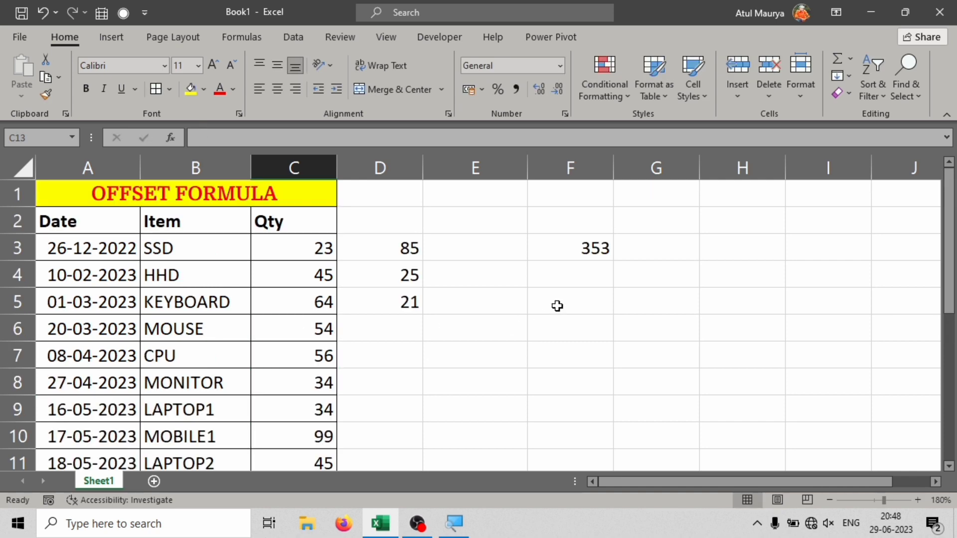
Step: Review the quantities down column C that feed the formula result in F3
{"action": "scroll", "coordinate": [453, 344], "scroll_direction": "down", "scroll_amount": 3}
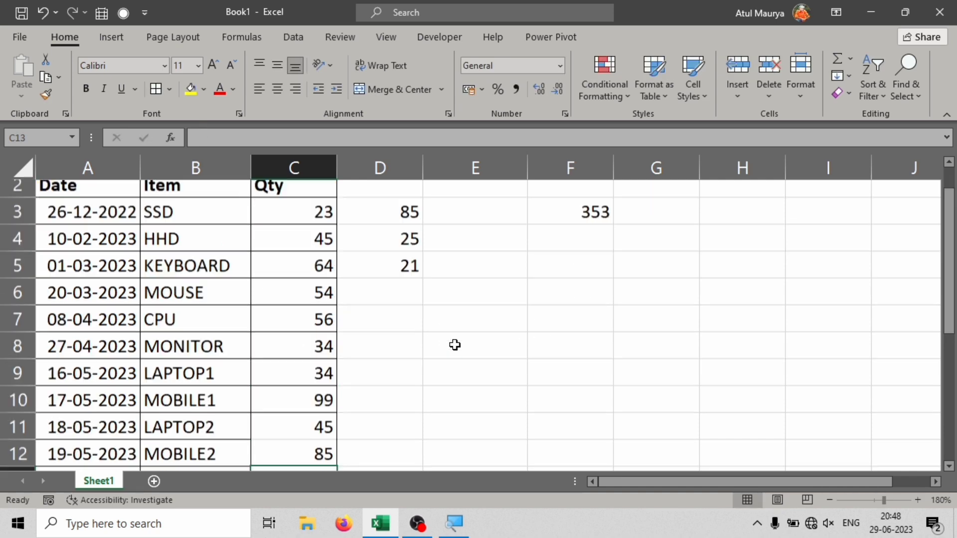
{"action": "scroll", "coordinate": [369, 309], "scroll_direction": "up", "scroll_amount": 3}
{"action": "left_click", "coordinate": [322, 306]}
{"action": "scroll", "coordinate": [329, 365], "scroll_direction": "down", "scroll_amount": 2}
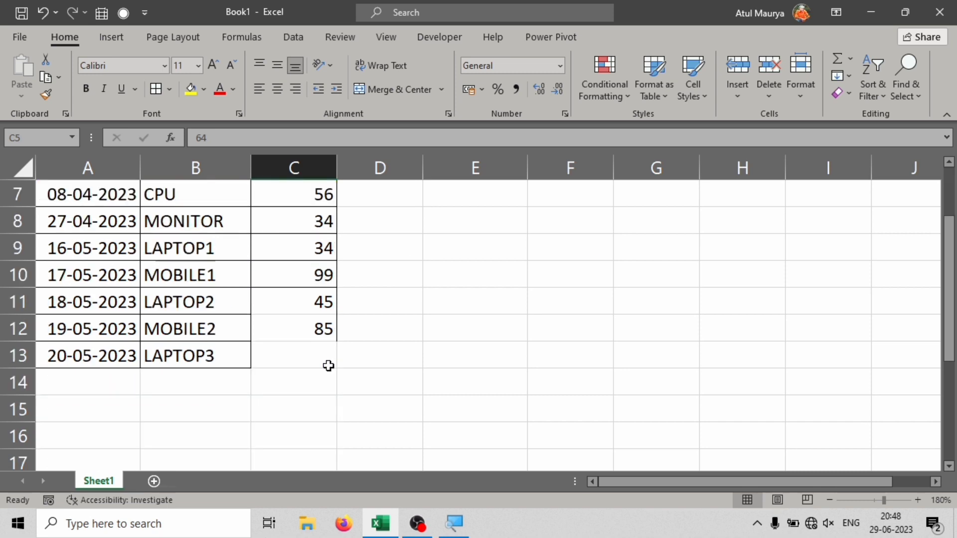
{"action": "scroll", "coordinate": [327, 363], "scroll_direction": "up", "scroll_amount": 2}
{"action": "scroll", "coordinate": [306, 419], "scroll_direction": "down", "scroll_amount": 3}
{"action": "scroll", "coordinate": [306, 419], "scroll_direction": "up", "scroll_amount": 3}
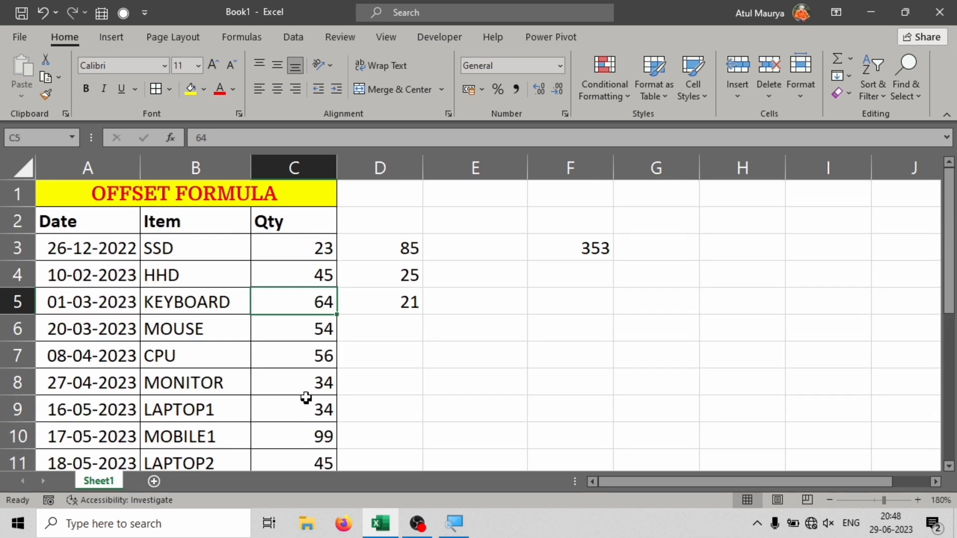
{"action": "scroll", "coordinate": [306, 397], "scroll_direction": "down", "scroll_amount": 1}
{"action": "scroll", "coordinate": [310, 380], "scroll_direction": "up", "scroll_amount": 2}
Step: Copy the table from A2:C11 and paste it transposed into A1 of a new sheet
{"action": "left_click_drag", "start_coordinate": [51, 214], "coordinate": [317, 454]}
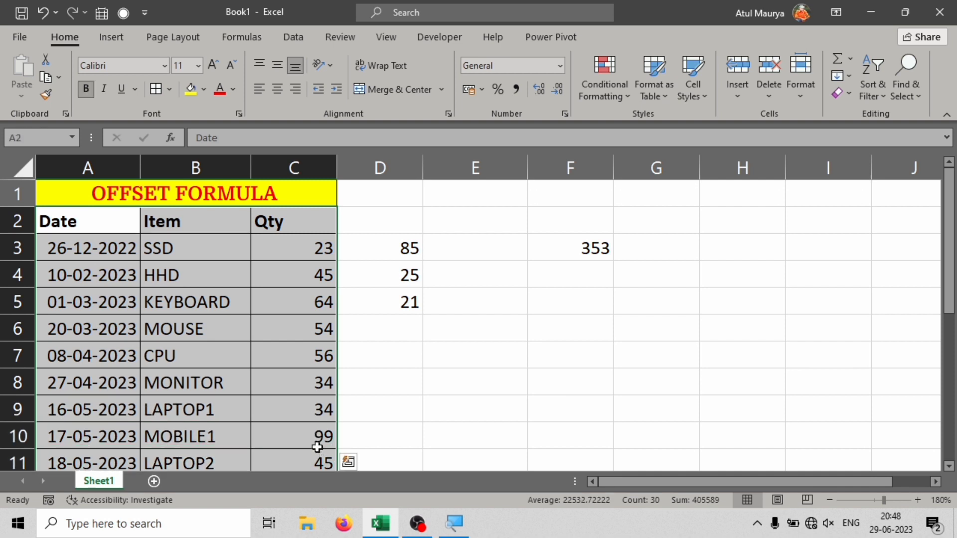
{"action": "key", "text": "ctrl+c"}
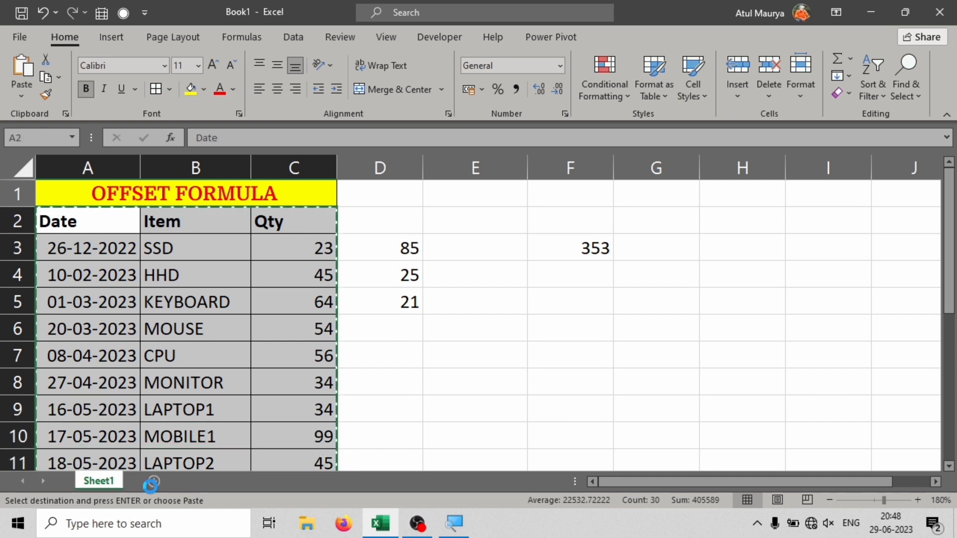
{"action": "left_click", "coordinate": [154, 481]}
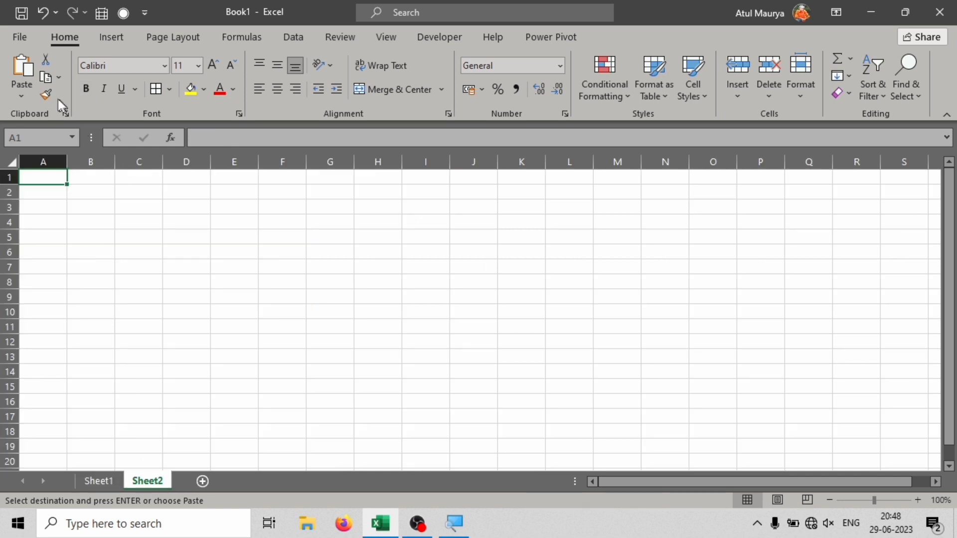
{"action": "left_click", "coordinate": [25, 95]}
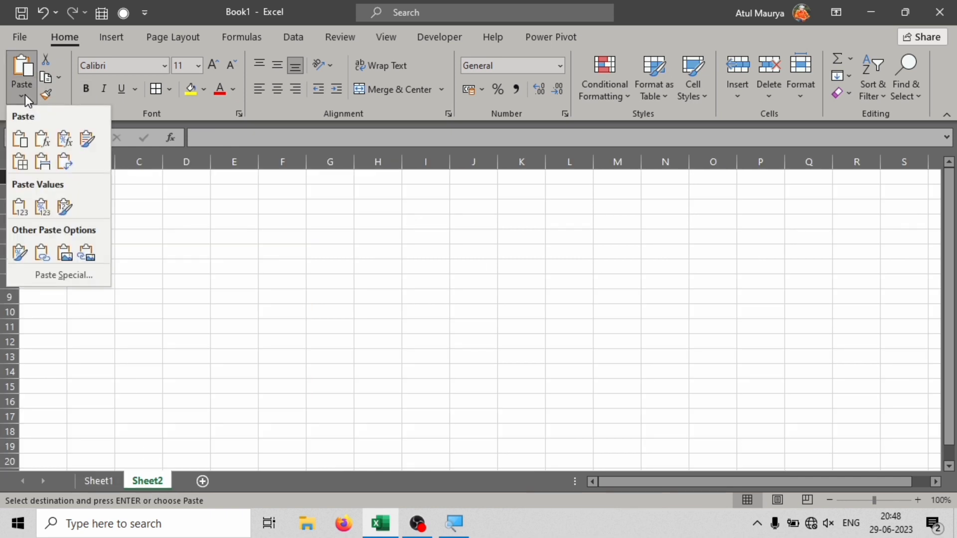
{"action": "left_click", "coordinate": [65, 162]}
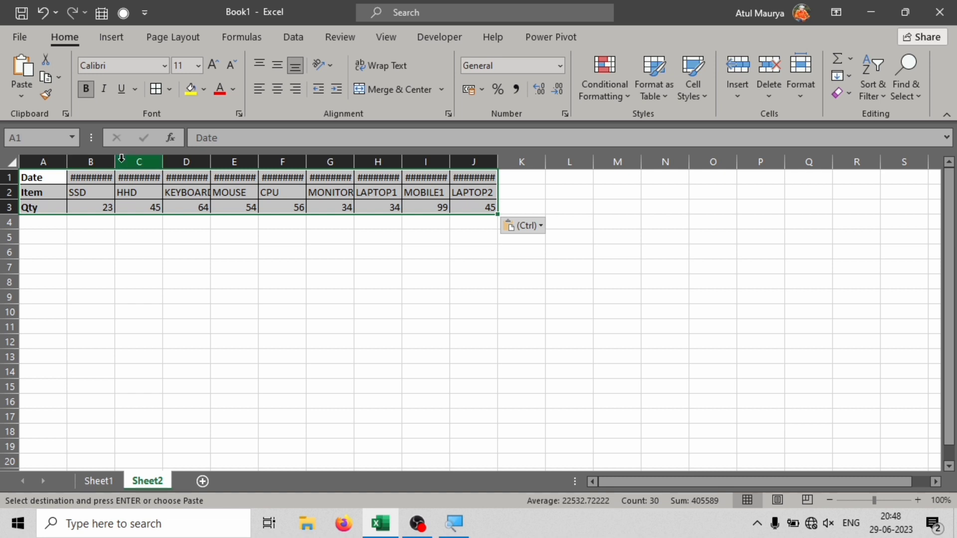
{"action": "key", "text": "alt"}
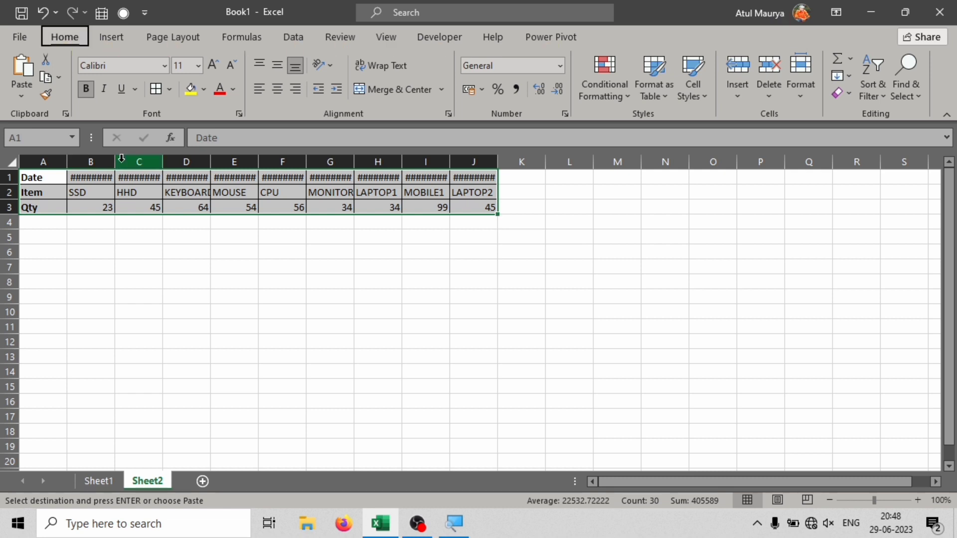
{"action": "key", "text": "o"}
{"action": "key", "text": "a"}
{"action": "left_click", "coordinate": [246, 189]}
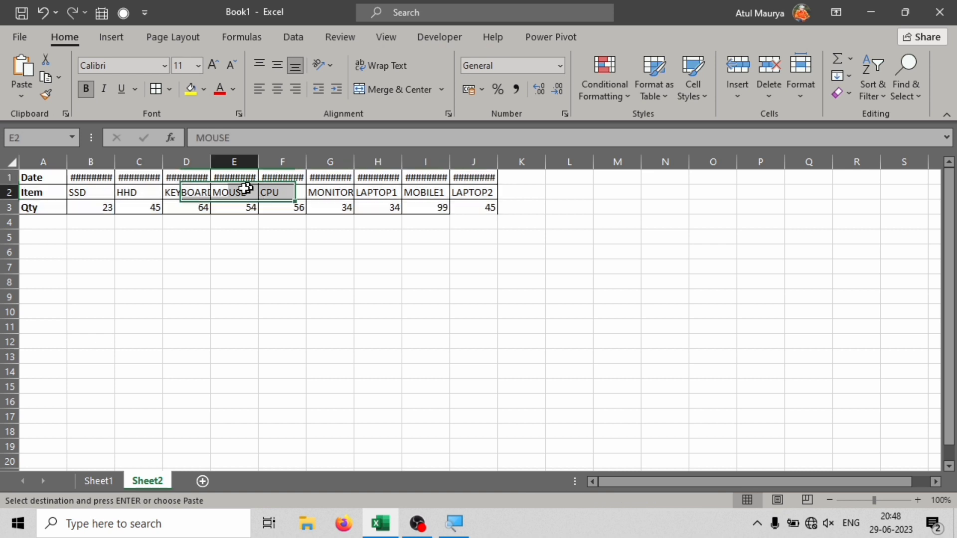
{"action": "left_click", "coordinate": [140, 190]}
Step: Auto-fit the widths of columns B through J to the dates in B1:J1
{"action": "left_click", "coordinate": [91, 181]}
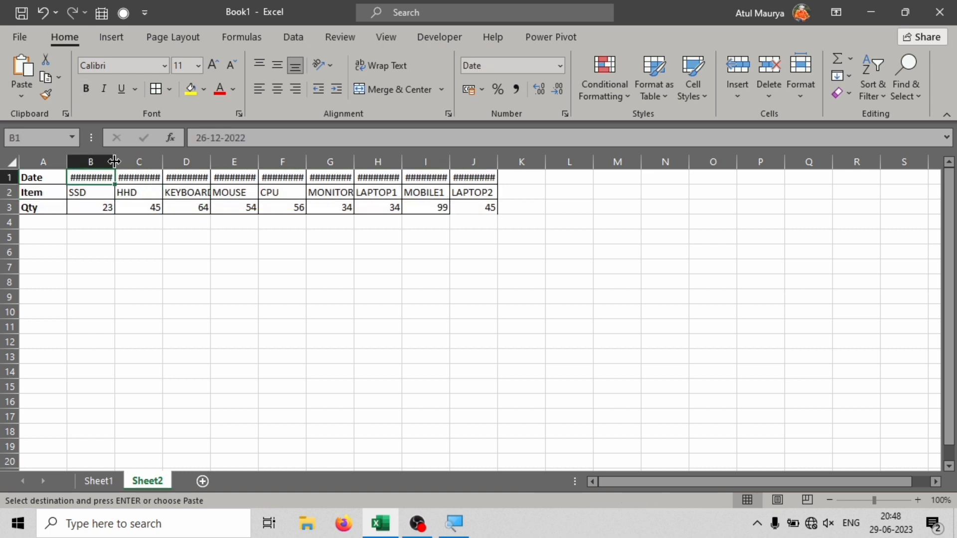
{"action": "left_click_drag", "start_coordinate": [114, 162], "coordinate": [493, 178]}
{"action": "key", "text": "alt"}
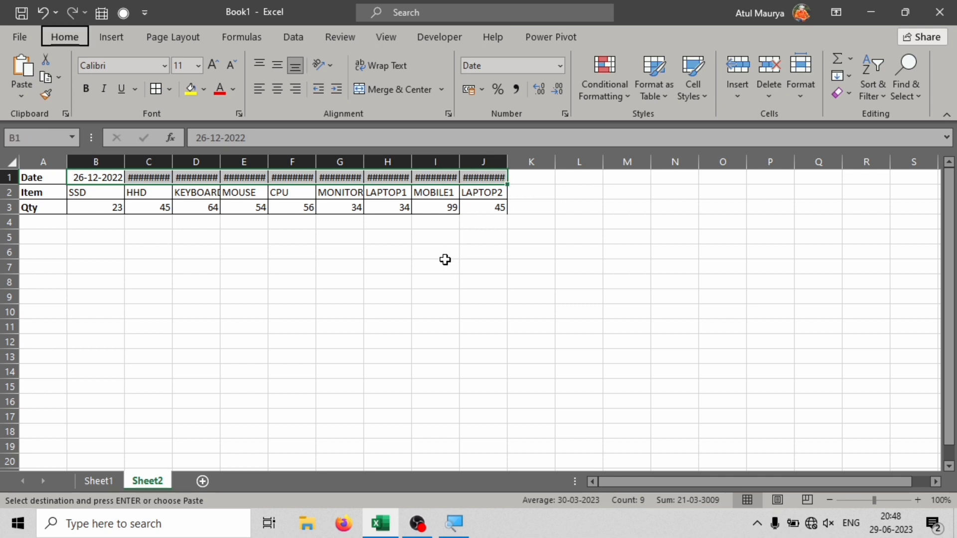
{"action": "key", "text": "h"}
{"action": "key", "text": "o"}
{"action": "key", "text": "i"}
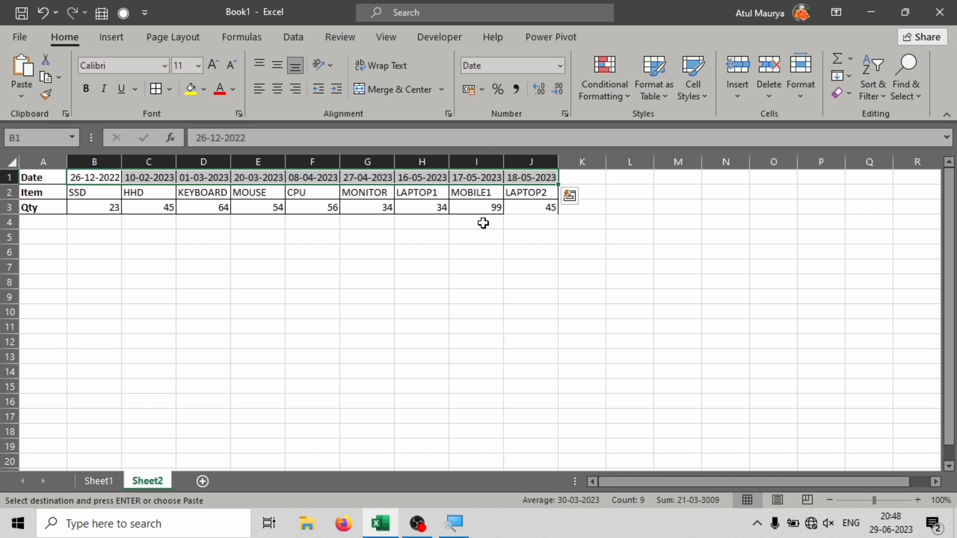
{"action": "left_click", "coordinate": [481, 222]}
{"action": "left_click", "coordinate": [538, 208]}
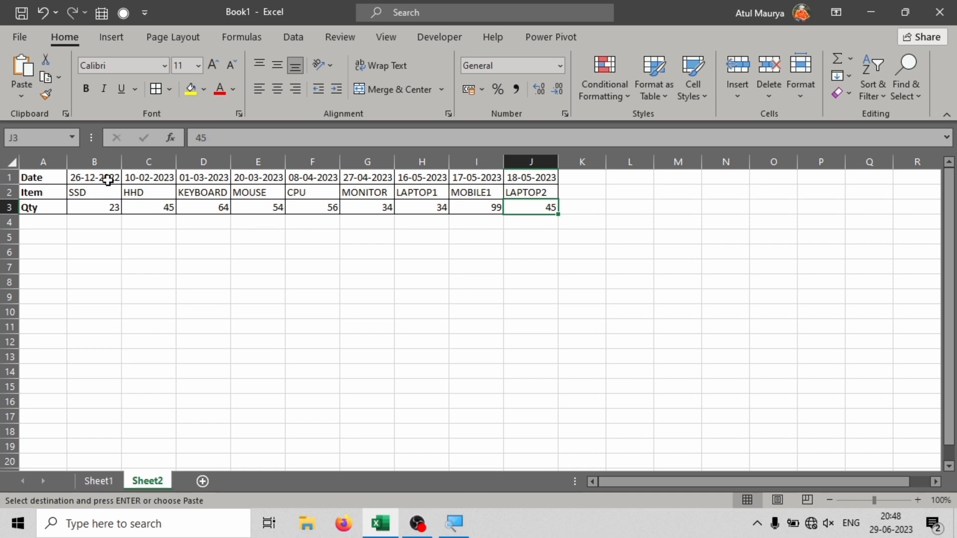
Step: Apply AutoFit Column Width to column J based on the quantity in J3
{"action": "key", "text": "alt"}
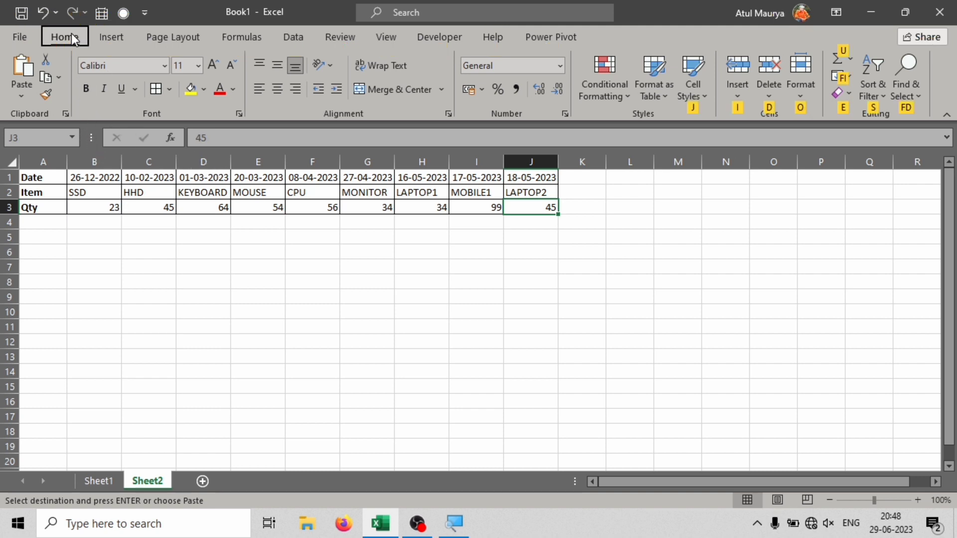
{"action": "key", "text": "h"}
{"action": "key", "text": "o"}
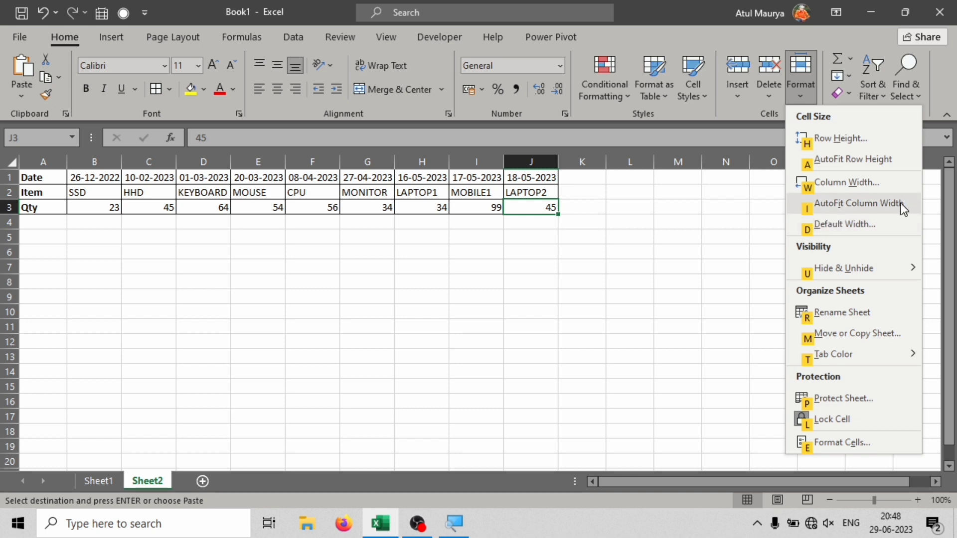
{"action": "left_click", "coordinate": [856, 208]}
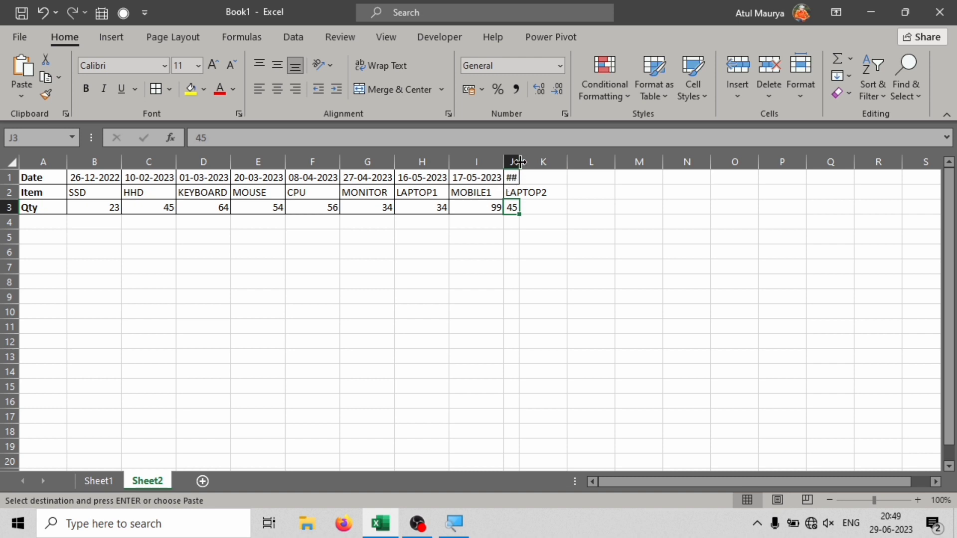
Step: Widen column J to fit the LAPTOP2 date in J1
{"action": "left_click_drag", "start_coordinate": [519, 161], "coordinate": [553, 162]}
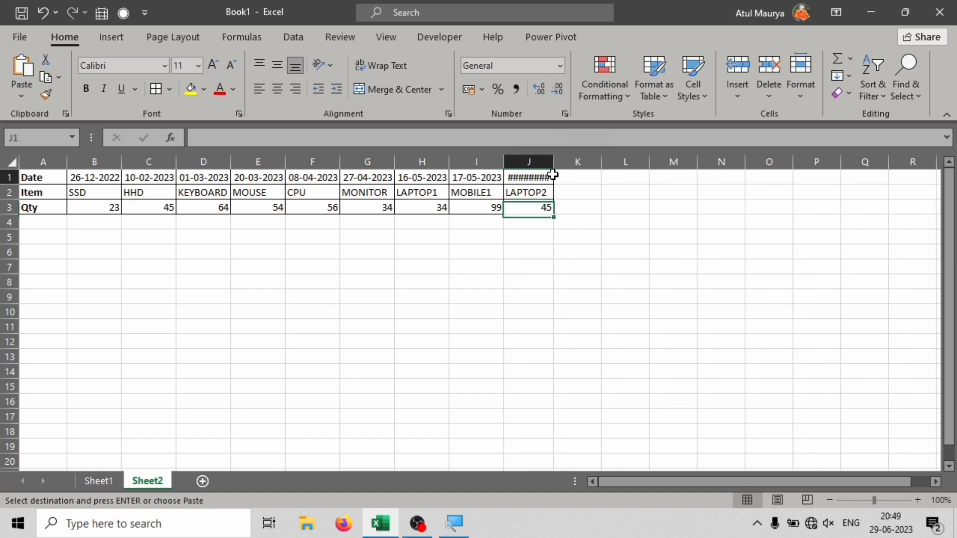
{"action": "left_click", "coordinate": [523, 208]}
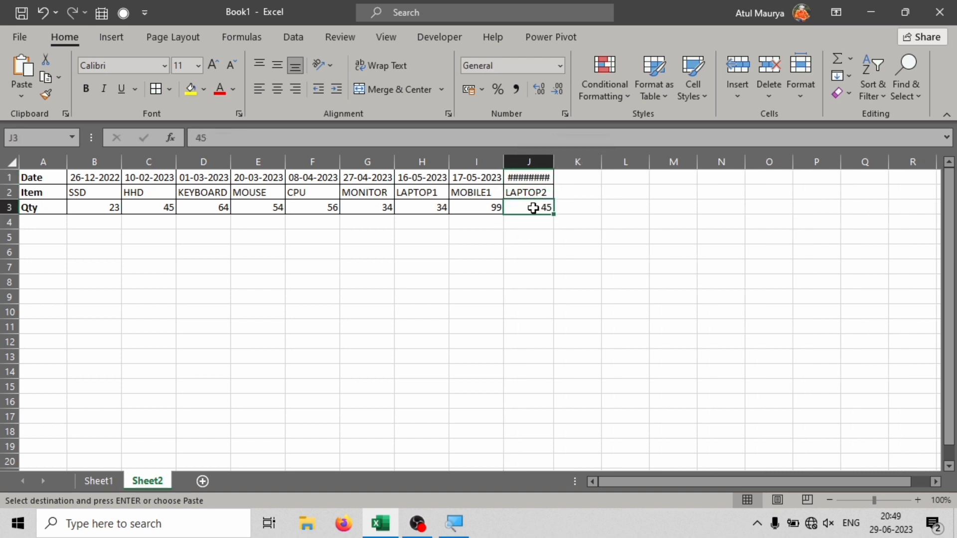
{"action": "left_click_drag", "start_coordinate": [27, 175], "coordinate": [524, 208]}
{"action": "left_click", "coordinate": [536, 180]}
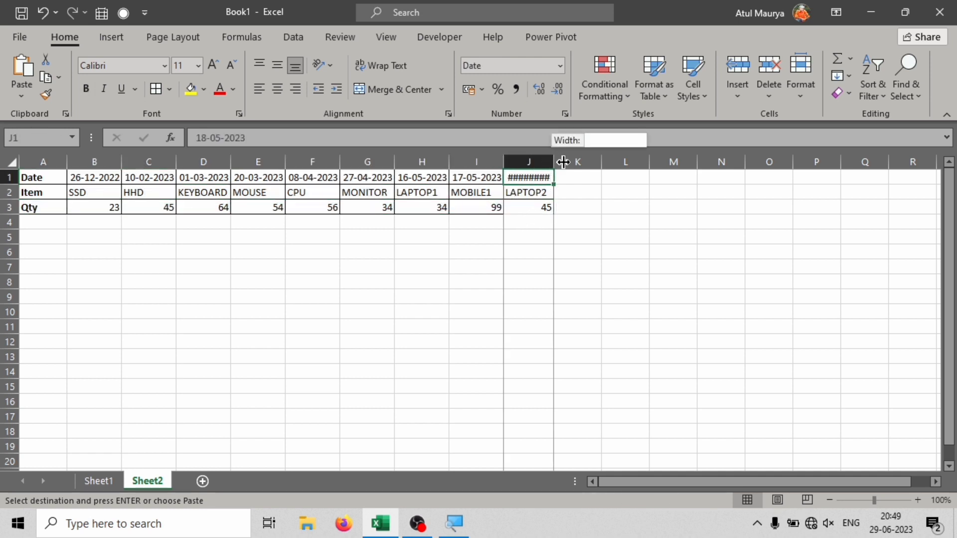
{"action": "double_click", "coordinate": [550, 160]}
{"action": "left_click", "coordinate": [528, 193]}
Step: Make the entire transposed table in A1:J3 bold
{"action": "left_click_drag", "start_coordinate": [37, 179], "coordinate": [554, 207]}
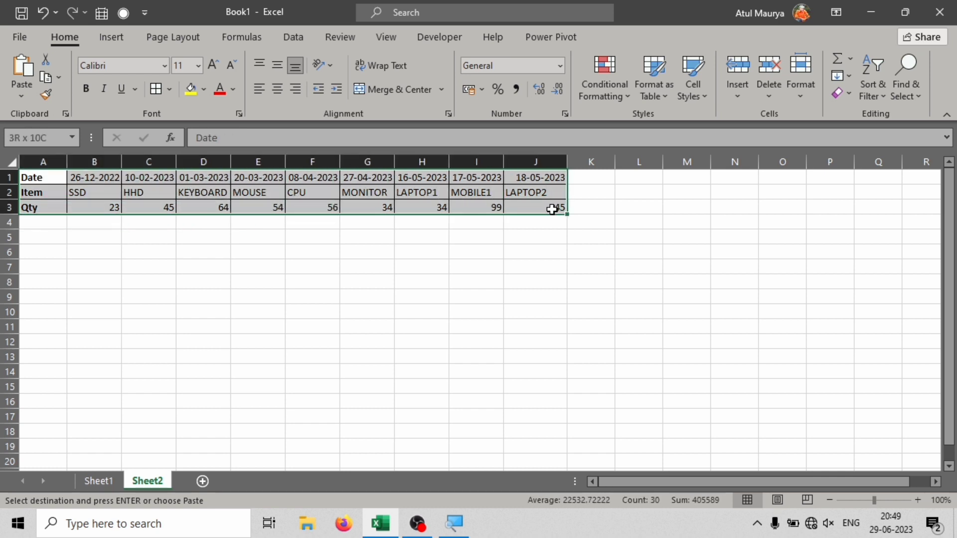
{"action": "left_click", "coordinate": [86, 89]}
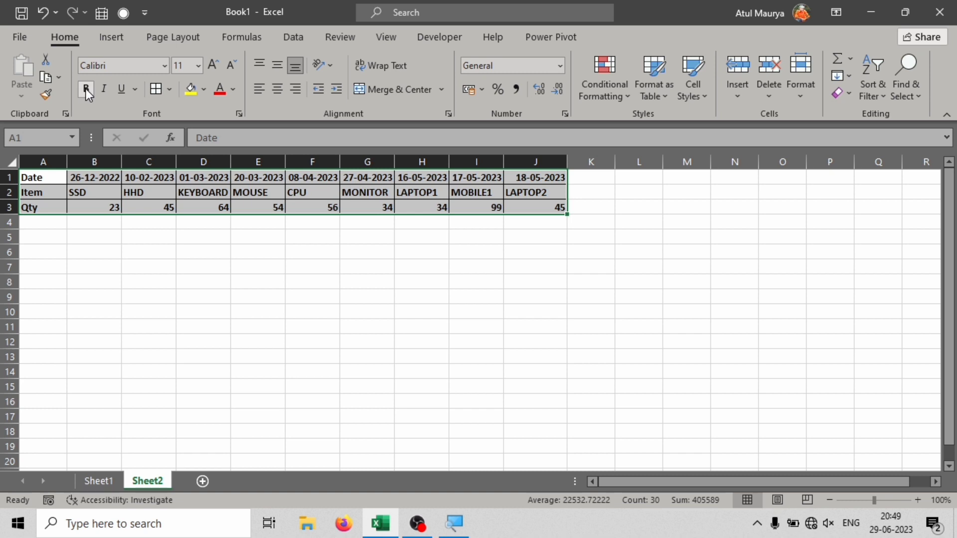
{"action": "left_click", "coordinate": [238, 172]}
Step: Fill the header cells A1:A3 with yellow and open the font colour choices
{"action": "left_click_drag", "start_coordinate": [47, 177], "coordinate": [48, 205]}
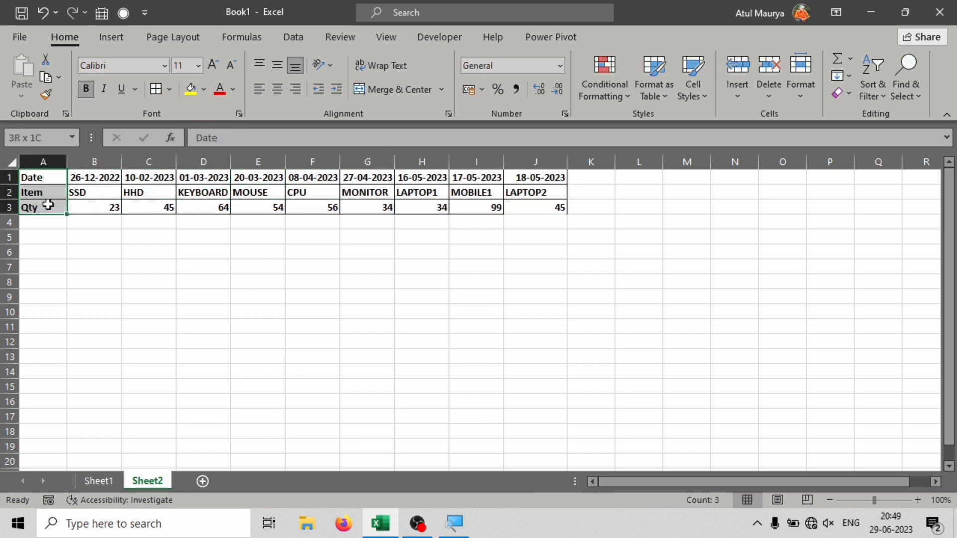
{"action": "left_click", "coordinate": [189, 90]}
{"action": "left_click", "coordinate": [231, 90]}
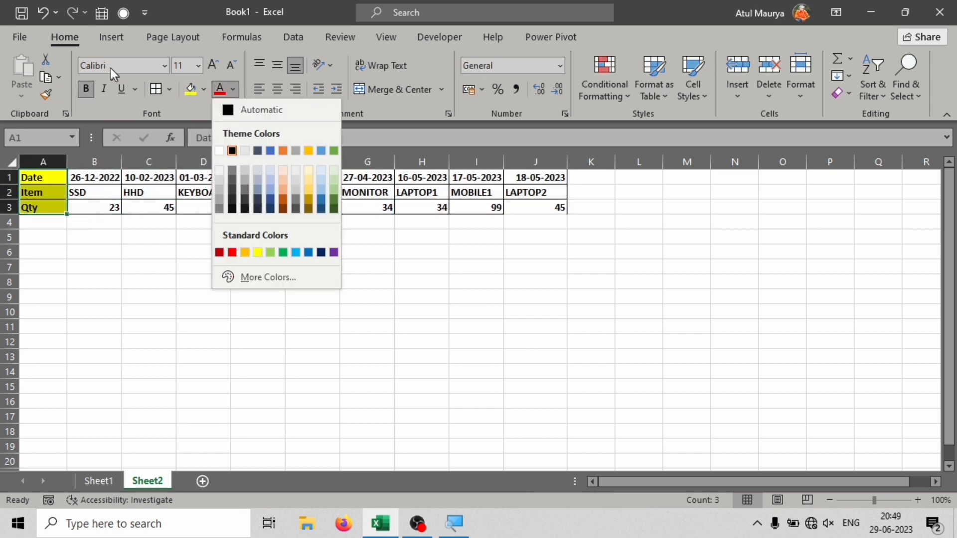
Step: Set the font of the header cells A1:A3 to Domine and enlarge their text
{"action": "left_click", "coordinate": [106, 66]}
{"action": "type", "text": "D"}
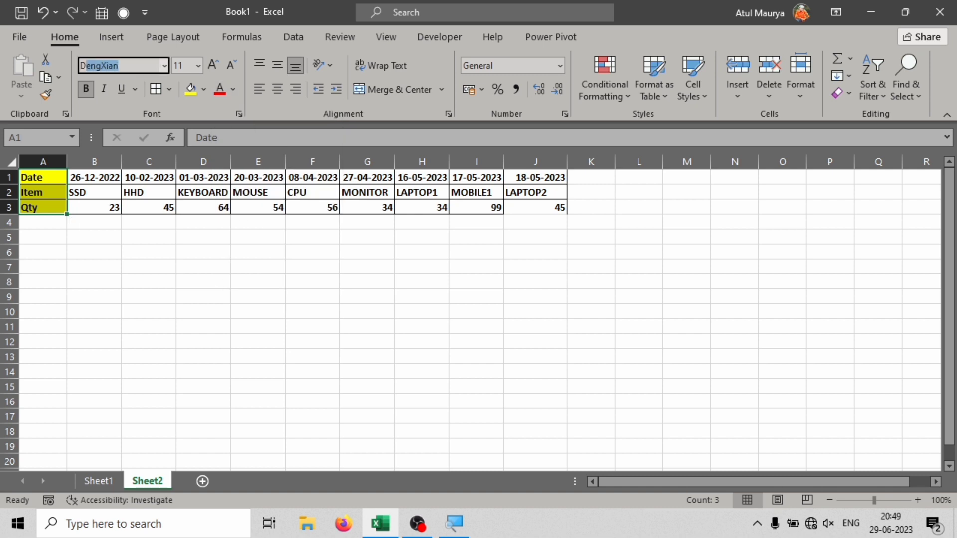
{"action": "type", "text": "dmine"}
{"action": "key", "text": "Return"}
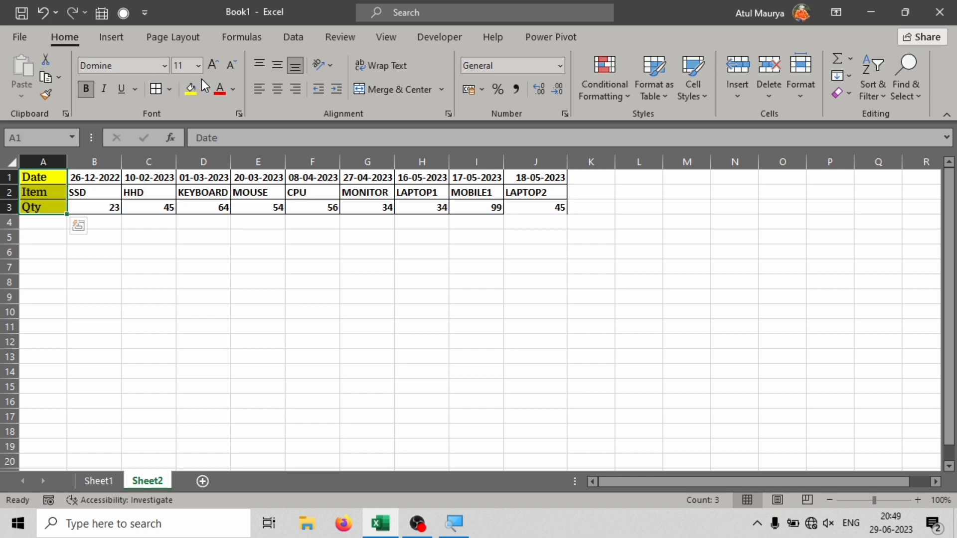
{"action": "left_click", "coordinate": [205, 216]}
{"action": "left_click_drag", "start_coordinate": [29, 179], "coordinate": [135, 196]}
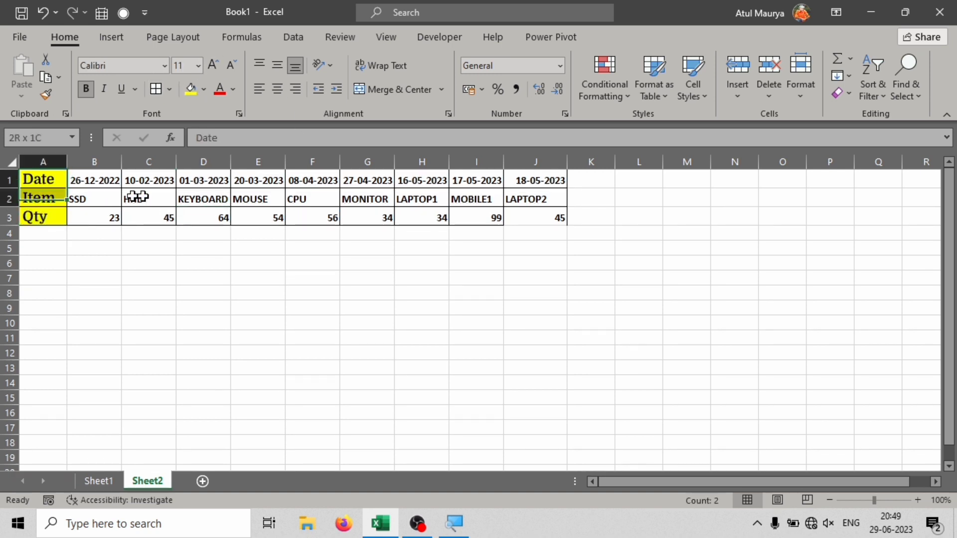
{"action": "left_click", "coordinate": [265, 202]}
{"action": "left_click", "coordinate": [527, 217]}
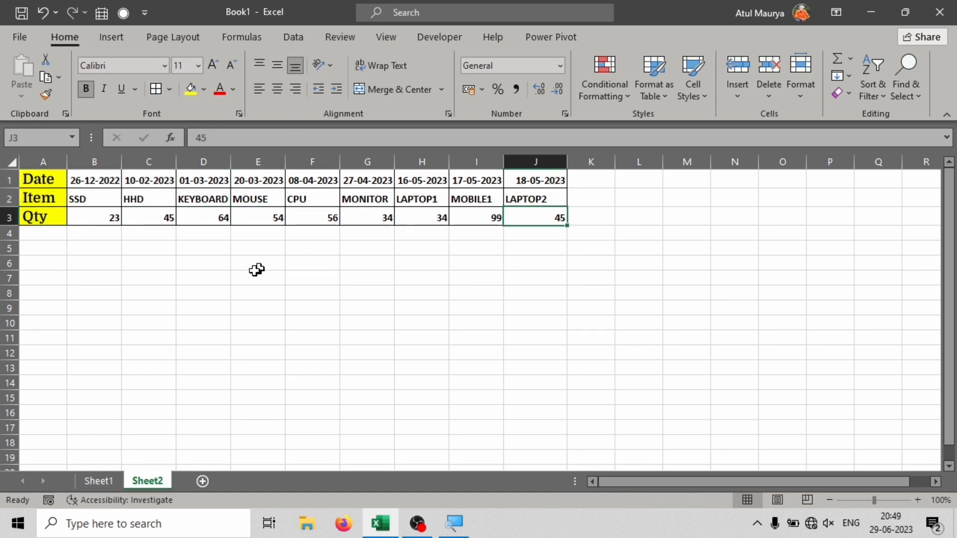
{"action": "left_click_drag", "start_coordinate": [64, 219], "coordinate": [587, 221]}
{"action": "left_click", "coordinate": [587, 221]}
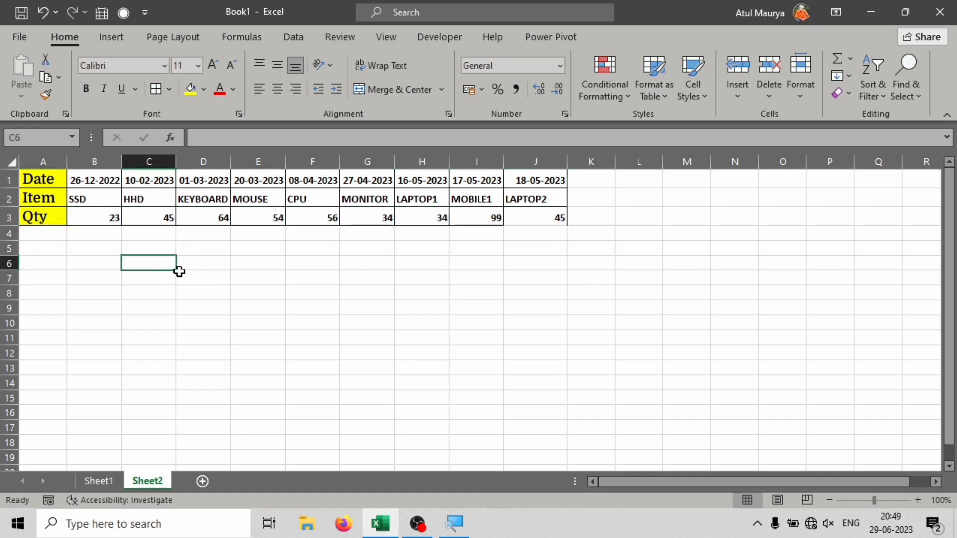
Step: Begin a SUM(OFFSET( formula in D6 with A3 as the reference and 1 as the rows argument
{"action": "left_click", "coordinate": [194, 265]}
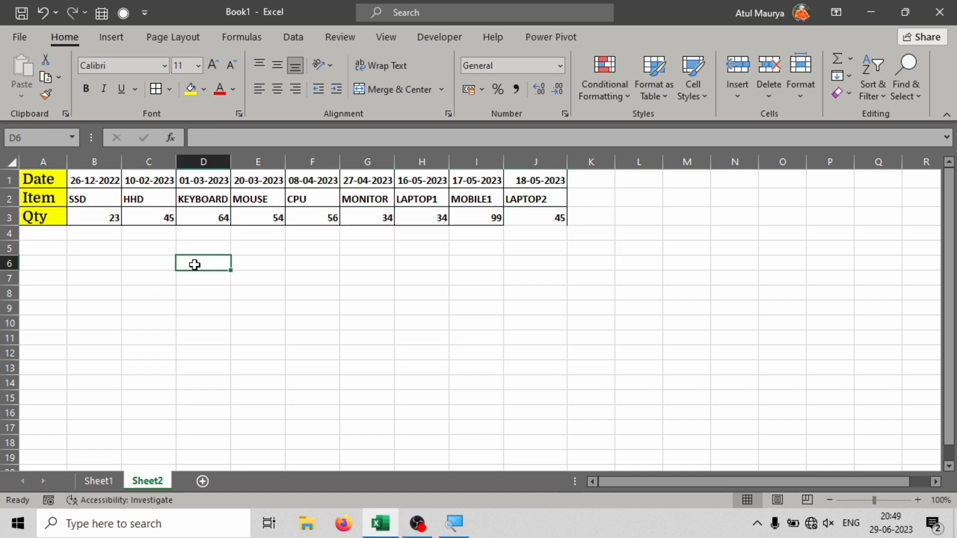
{"action": "type", "text": "="}
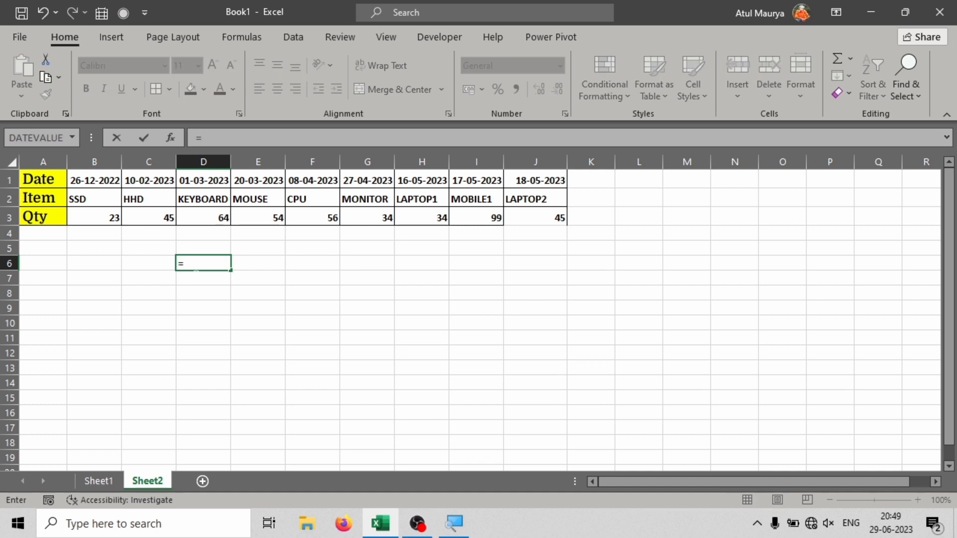
{"action": "type", "text": "sum"}
{"action": "key", "text": "Tab"}
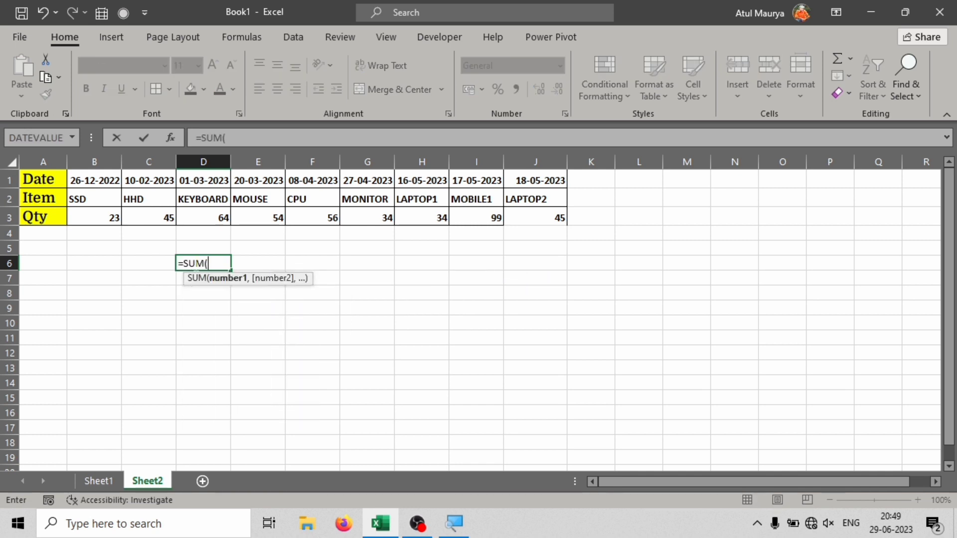
{"action": "type", "text": "offe"}
{"action": "key", "text": "BackSpace"}
{"action": "key", "text": "Tab"}
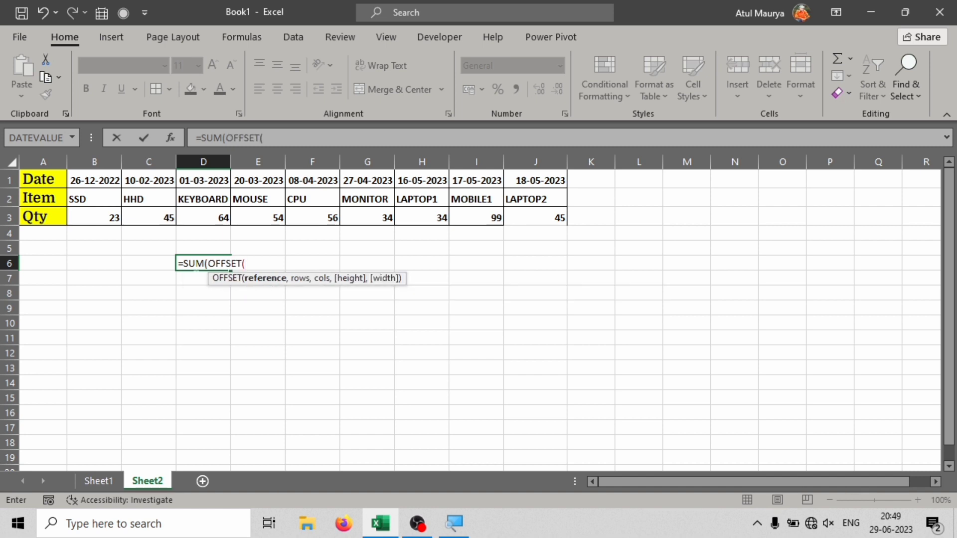
{"action": "left_click", "coordinate": [44, 215]}
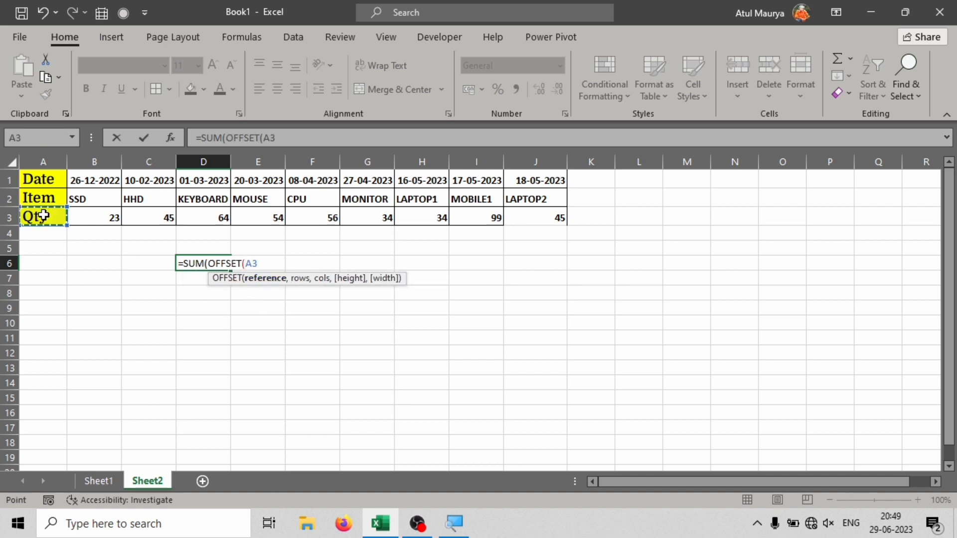
{"action": "type", "text": ","}
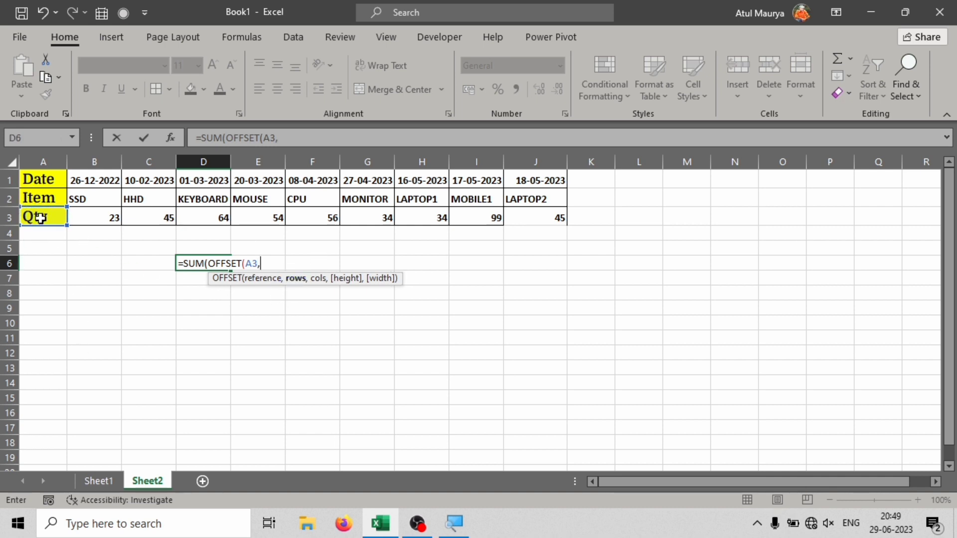
{"action": "type", "text": "1,"}
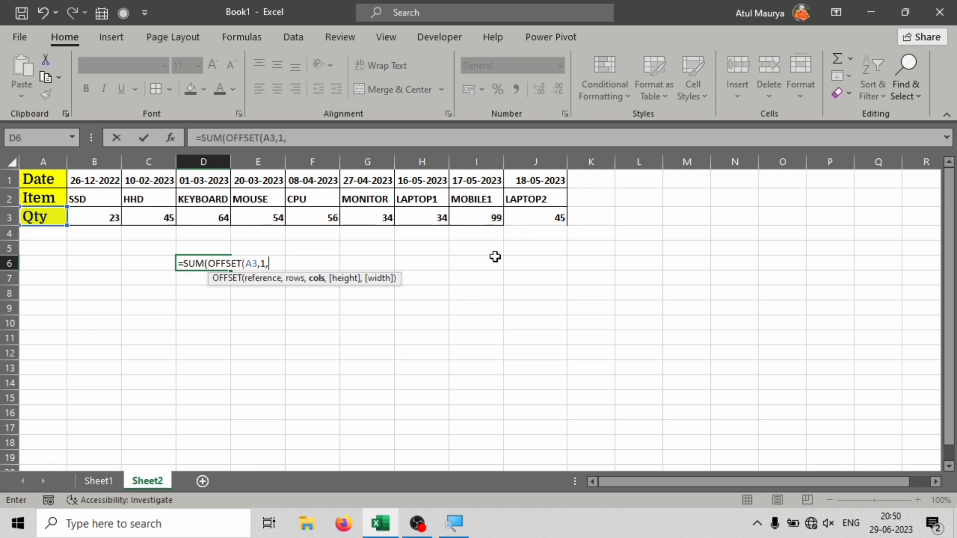
Step: Add COUNTA(B3:P3) as the cols argument of the OFFSET formula in D6
{"action": "type", "text": "count"}
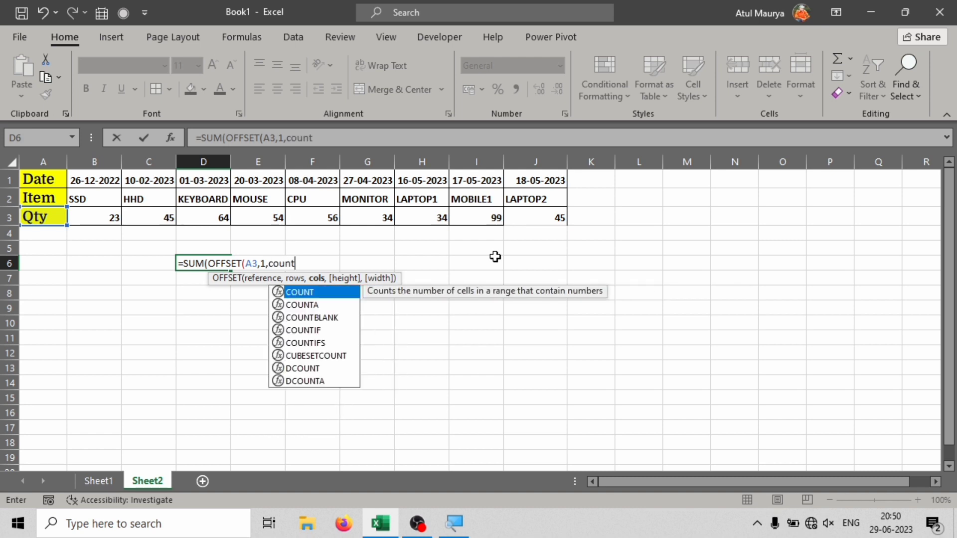
{"action": "key", "text": "Down"}
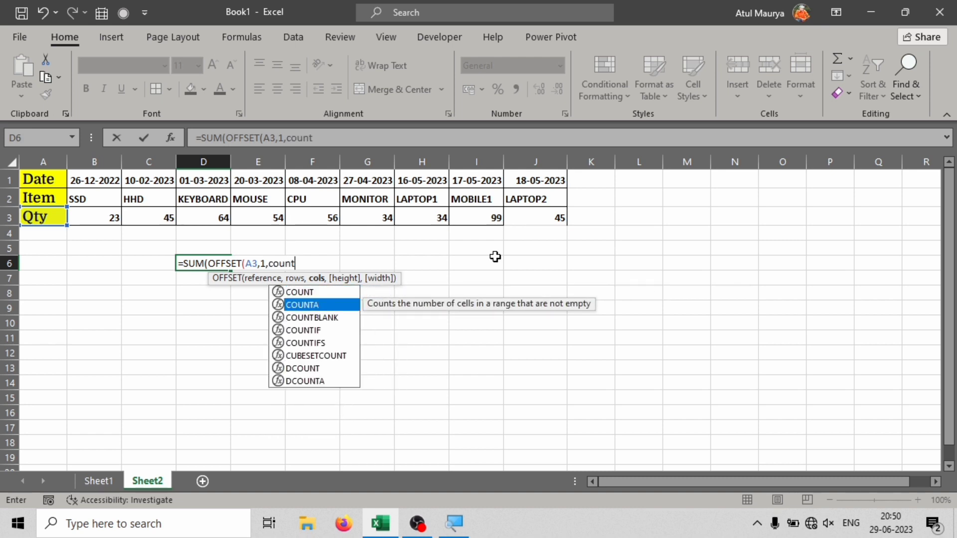
{"action": "key", "text": "Tab"}
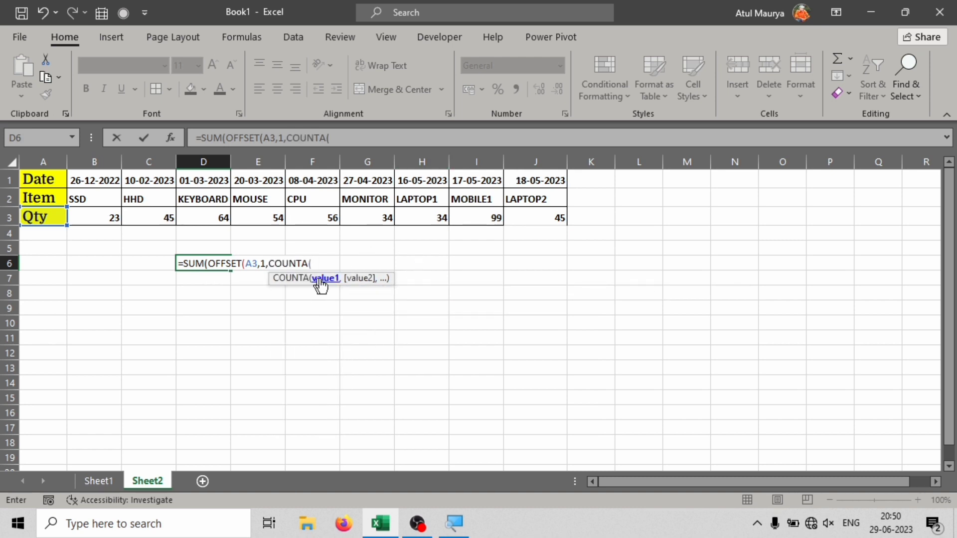
{"action": "left_click_drag", "start_coordinate": [95, 218], "coordinate": [846, 213]}
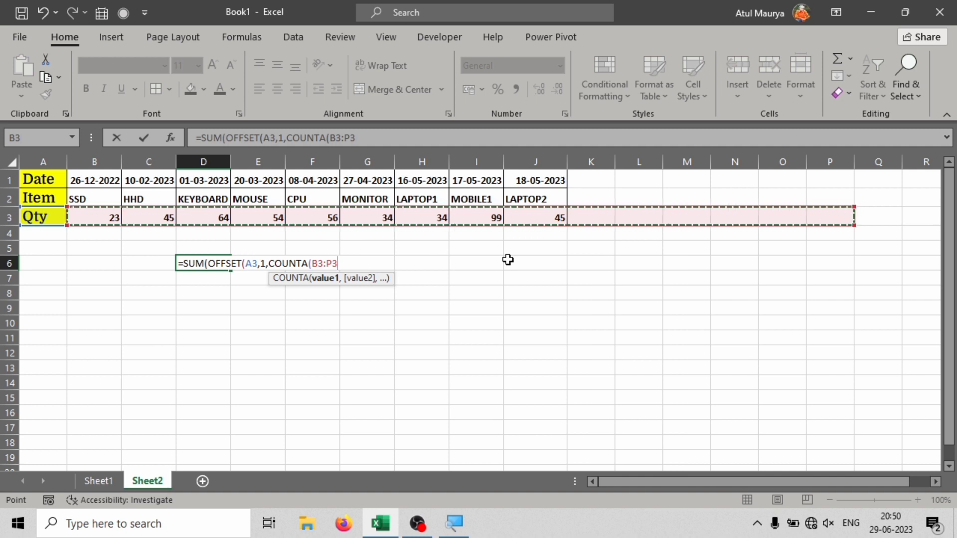
{"action": "type", "text": ")"}
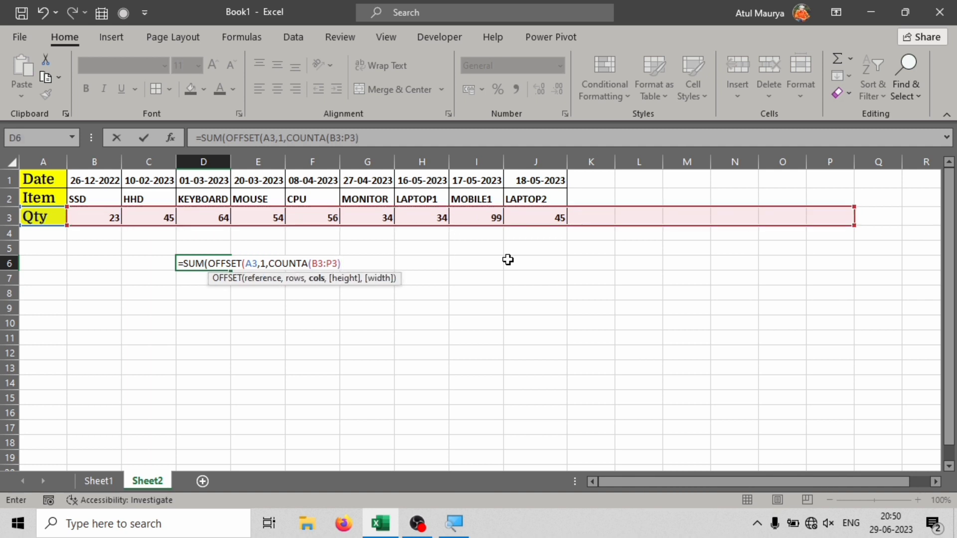
Step: Copy the unfinished formula text from D6 and clear it from the cell
{"action": "left_click_drag", "start_coordinate": [341, 263], "coordinate": [177, 264]}
{"action": "key", "text": "ctrl+c"}
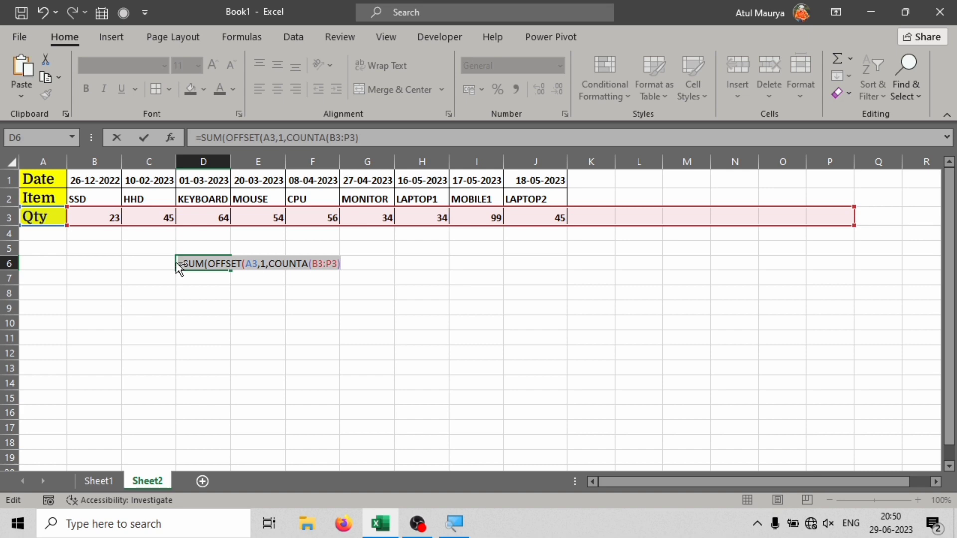
{"action": "key", "text": "BackSpace"}
{"action": "left_click", "coordinate": [361, 280]}
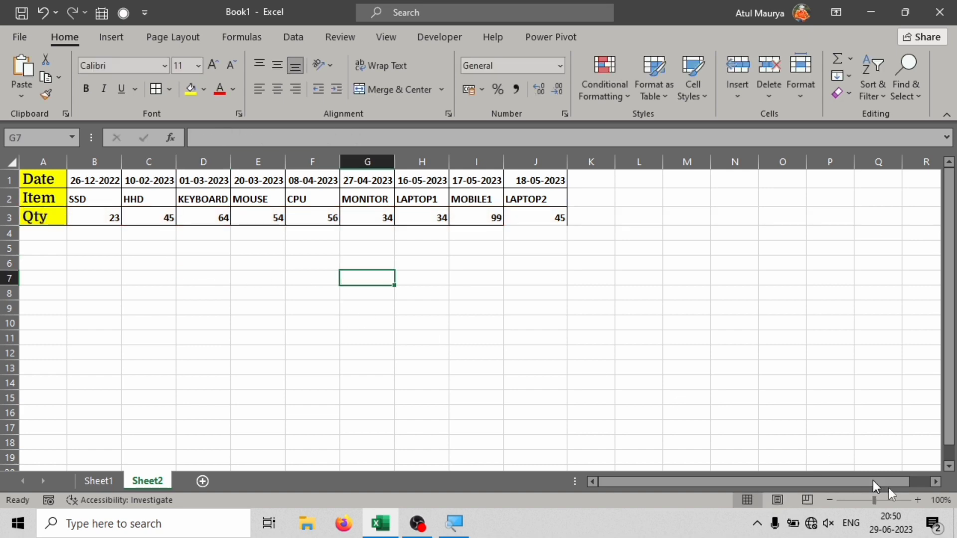
Step: Paste the copied SUM(OFFSET formula text into cell D5
{"action": "left_click", "coordinate": [918, 500]}
{"action": "left_click", "coordinate": [918, 501]}
{"action": "left_click", "coordinate": [918, 500]}
{"action": "left_click", "coordinate": [918, 501]}
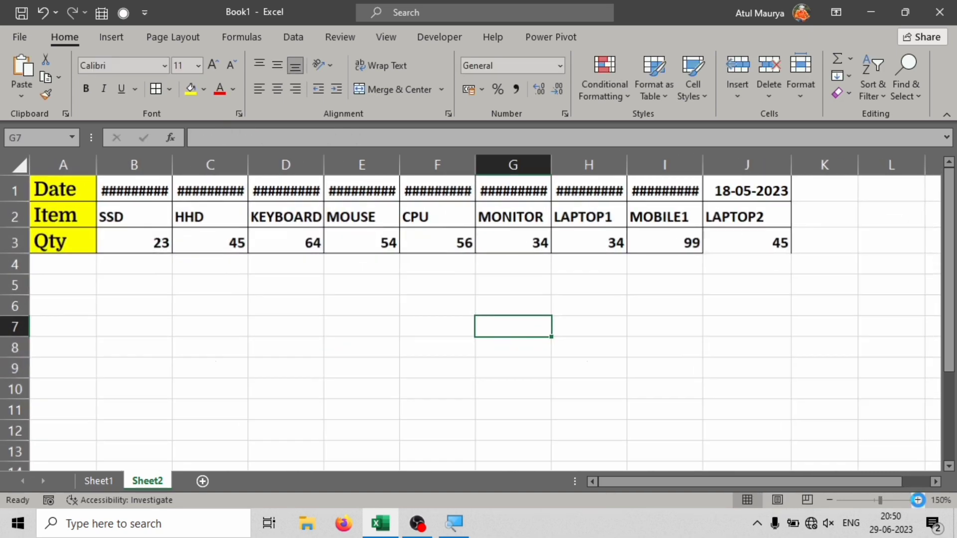
{"action": "left_click", "coordinate": [918, 501]}
{"action": "left_click", "coordinate": [487, 342]}
{"action": "left_click", "coordinate": [327, 296]}
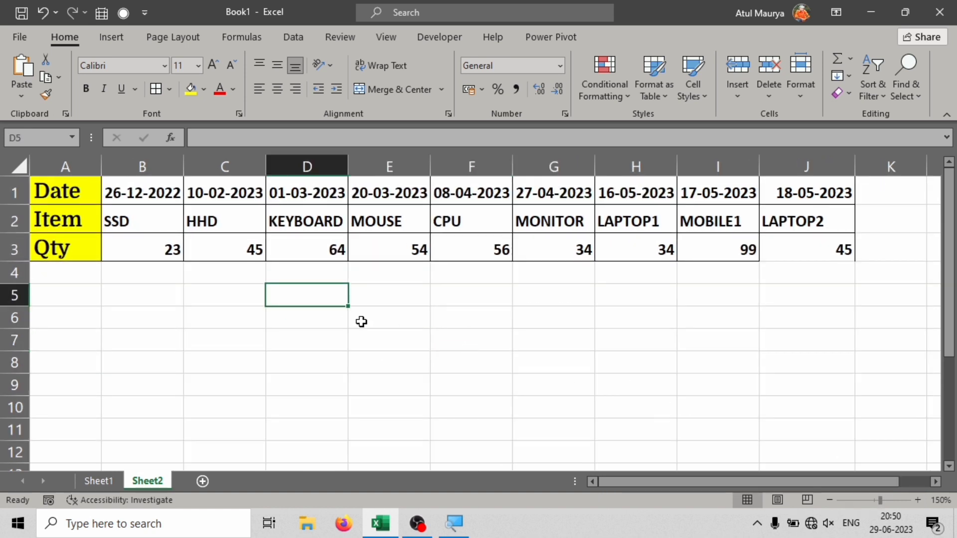
{"action": "key", "text": "ctrl+v"}
{"action": "left_click", "coordinate": [478, 294]}
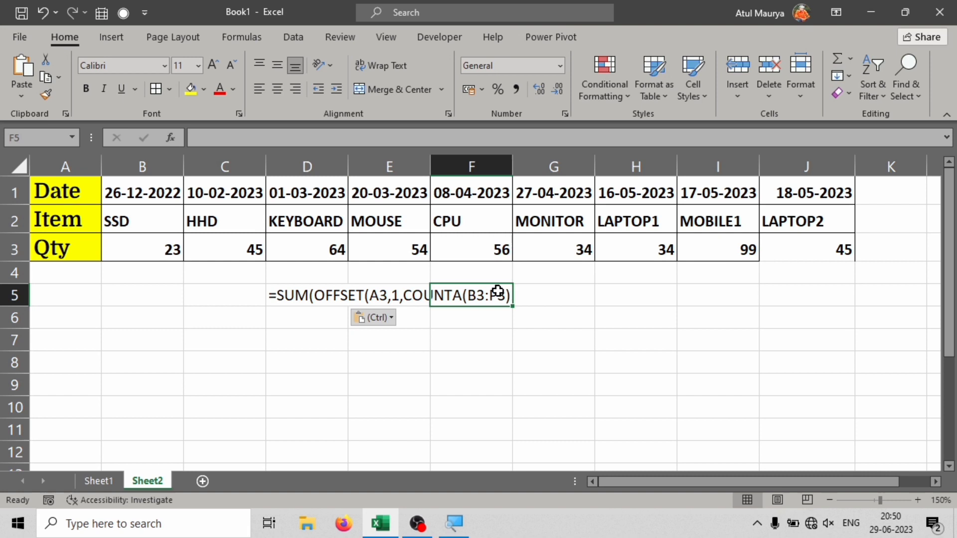
Step: Complete the formula in D5 with a height of 1 and a width of -6, and enter it
{"action": "left_click", "coordinate": [318, 297]}
{"action": "key", "text": "F2"}
{"action": "key", "text": "End"}
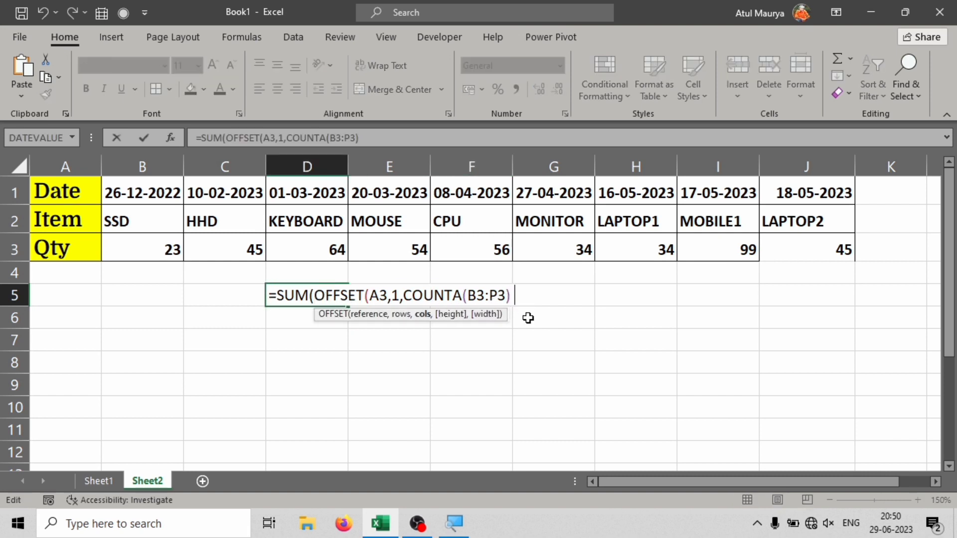
{"action": "type", "text": ",1"}
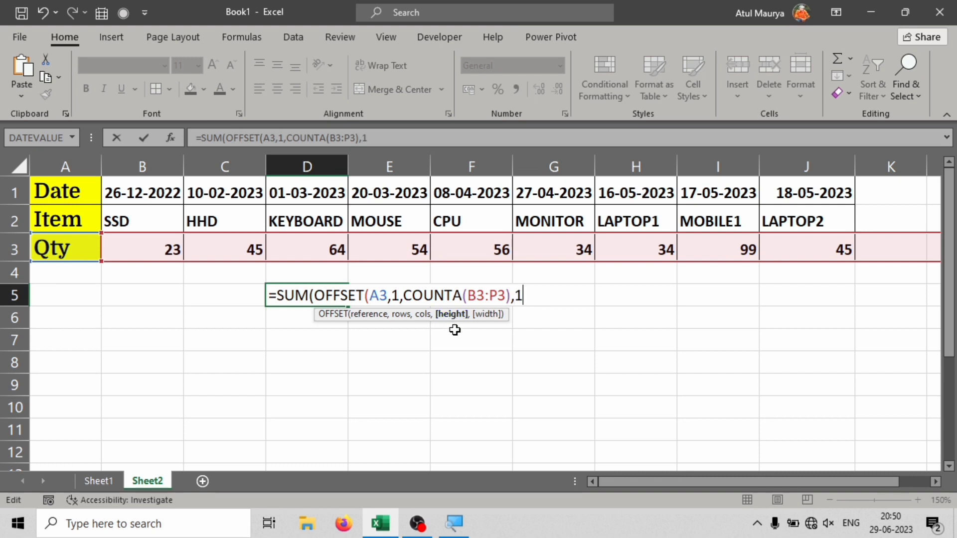
{"action": "type", "text": ","}
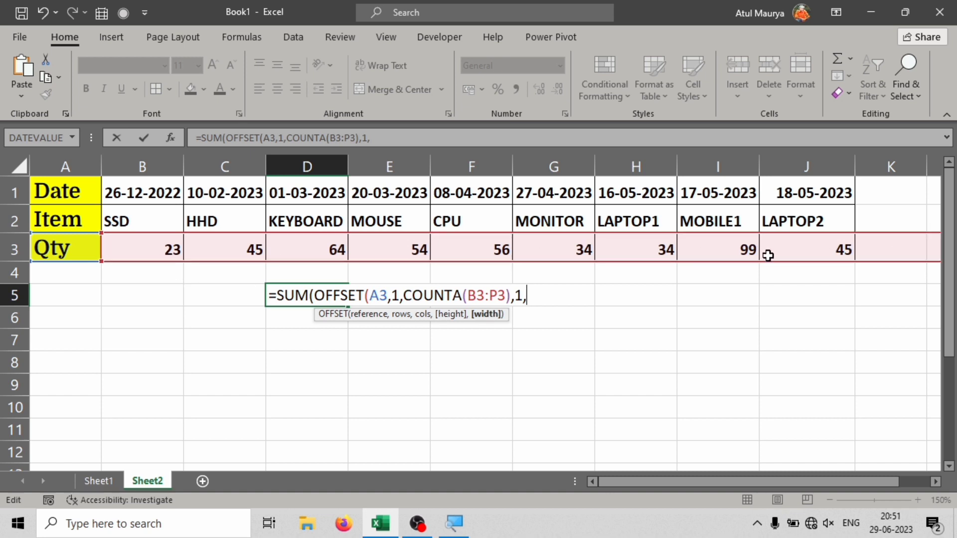
{"action": "left_click_drag", "start_coordinate": [680, 487], "coordinate": [756, 483]}
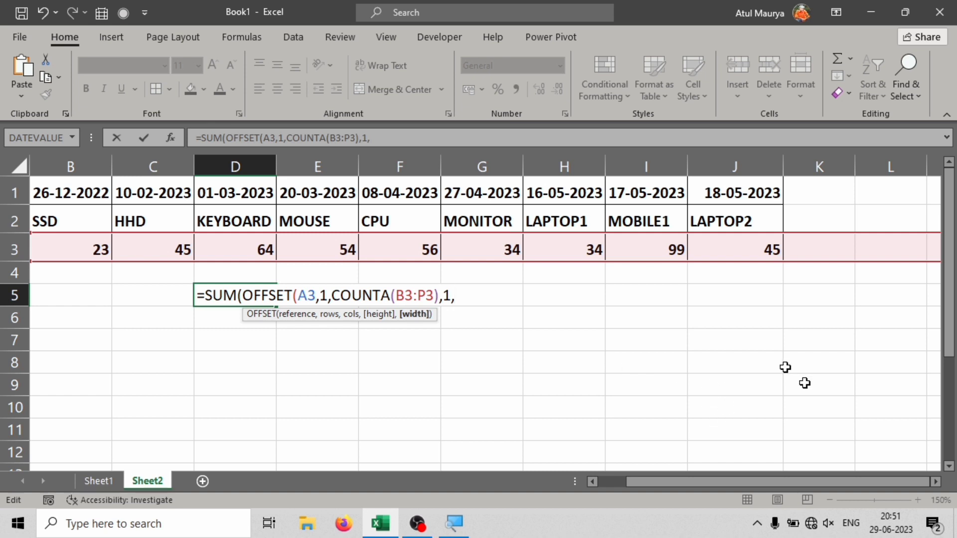
{"action": "left_click_drag", "start_coordinate": [742, 484], "coordinate": [799, 487]}
{"action": "key", "text": "Return"}
{"action": "key", "text": "Return"}
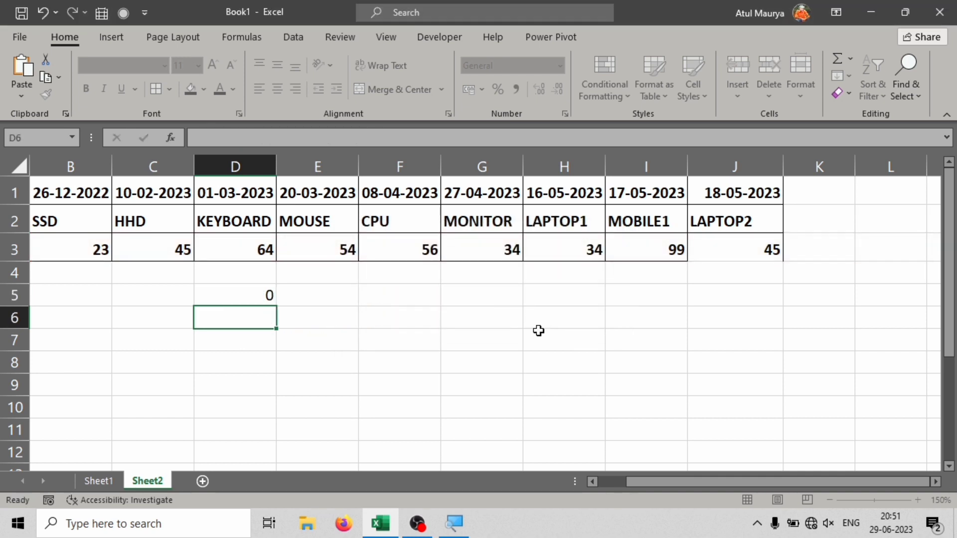
Step: Evaluate the COUNTA(B3:P3) part within the D5 formula and undo the evaluation
{"action": "left_click", "coordinate": [264, 299]}
{"action": "left_click_drag", "start_coordinate": [790, 491], "coordinate": [762, 491]}
{"action": "double_click", "coordinate": [318, 294]}
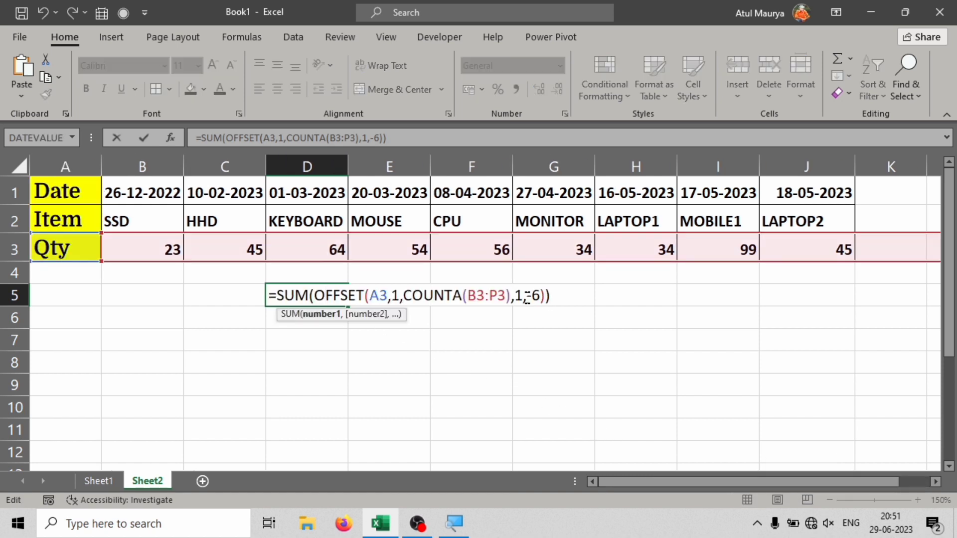
{"action": "left_click_drag", "start_coordinate": [511, 296], "coordinate": [404, 295]}
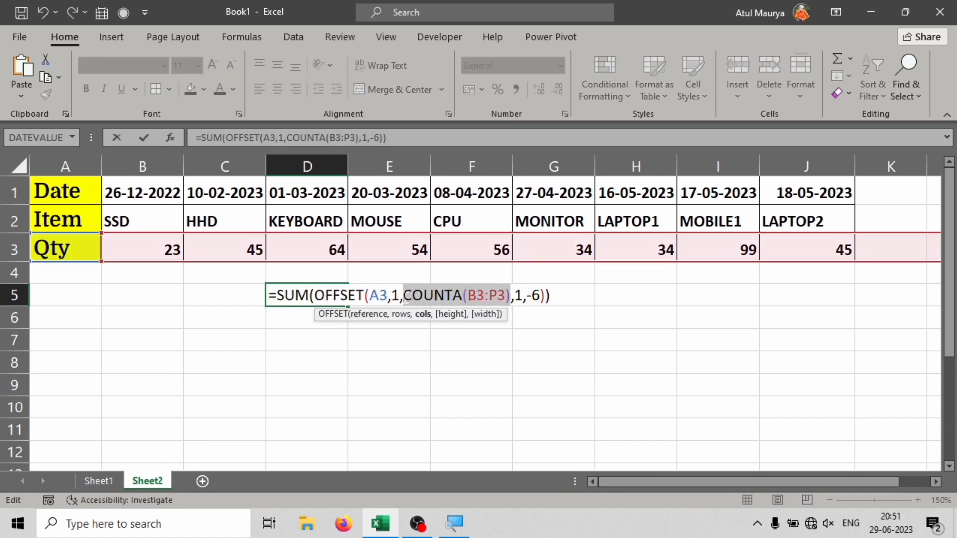
{"action": "type", "text": "9"}
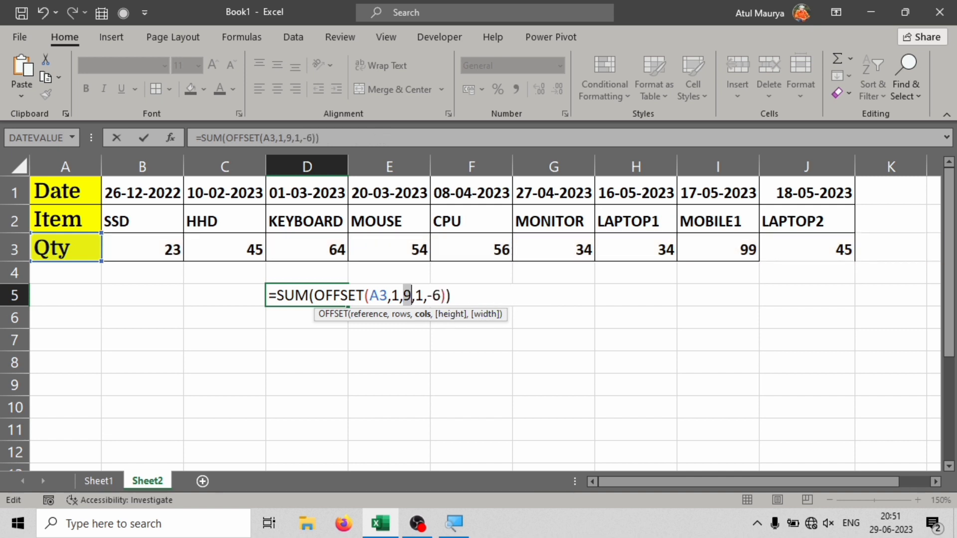
{"action": "key", "text": "ctrl+z"}
Step: Change the rows argument of the OFFSET function in D5 to 0 and enter the formula
{"action": "left_click", "coordinate": [467, 296]}
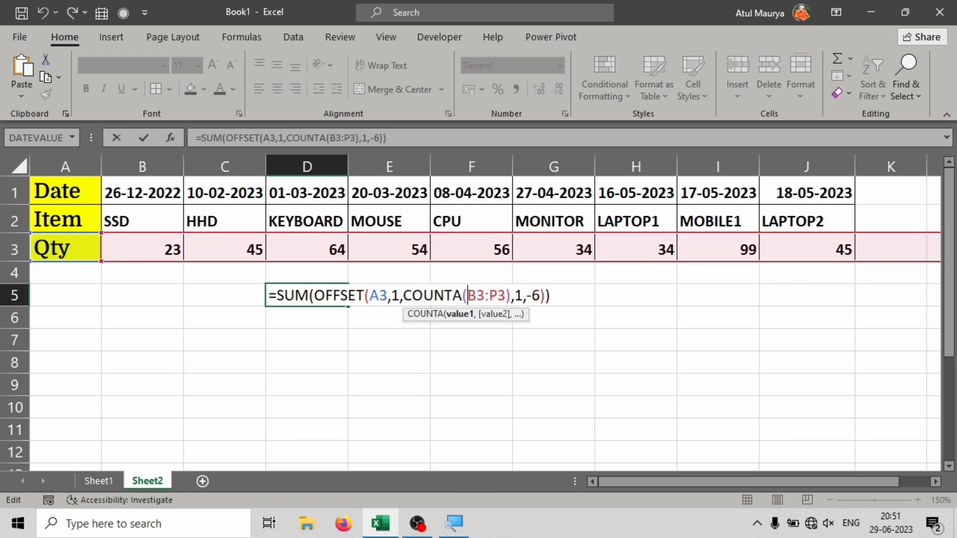
{"action": "left_click", "coordinate": [434, 296]}
{"action": "left_click_drag", "start_coordinate": [510, 295], "coordinate": [482, 298]}
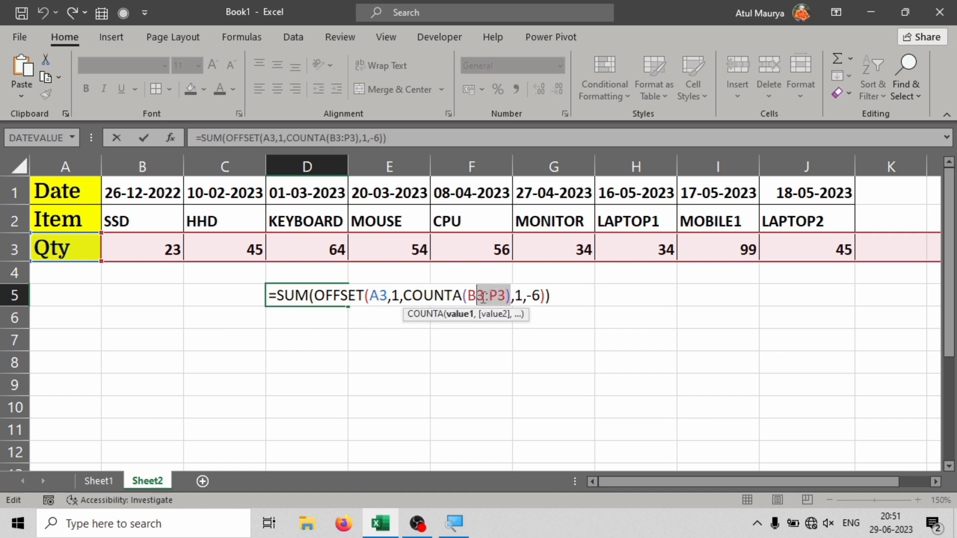
{"action": "left_click", "coordinate": [514, 296]}
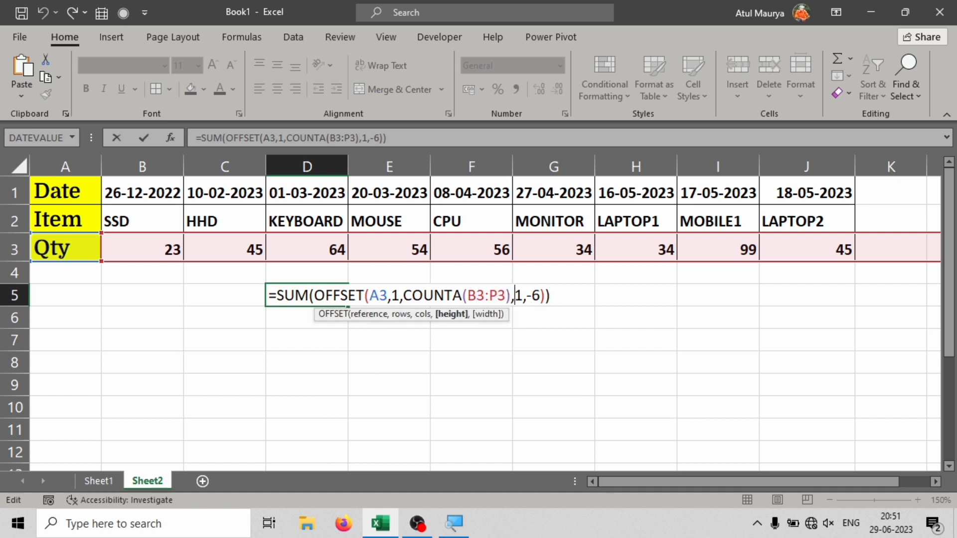
{"action": "left_click", "coordinate": [400, 296]}
{"action": "key", "text": "BackSpace"}
{"action": "type", "text": "0"}
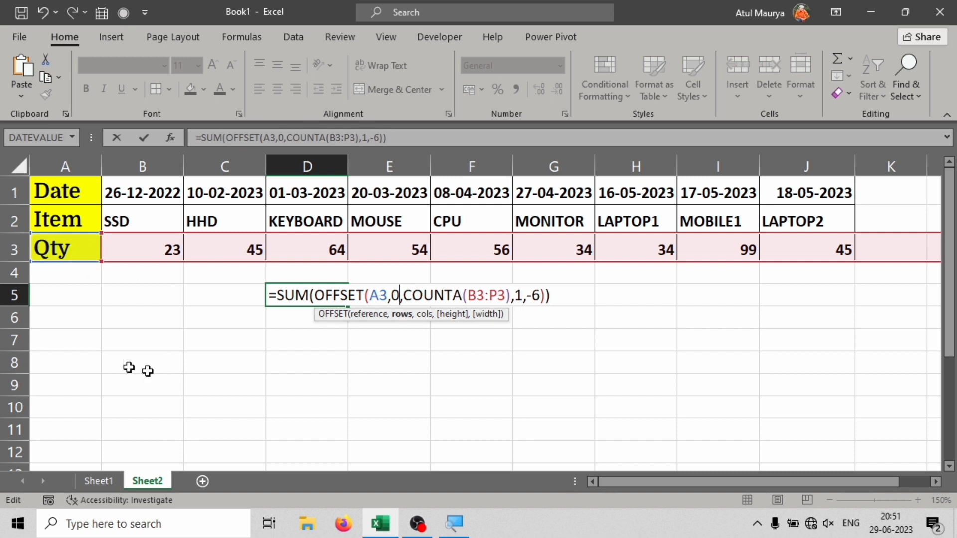
{"action": "key", "text": "Return"}
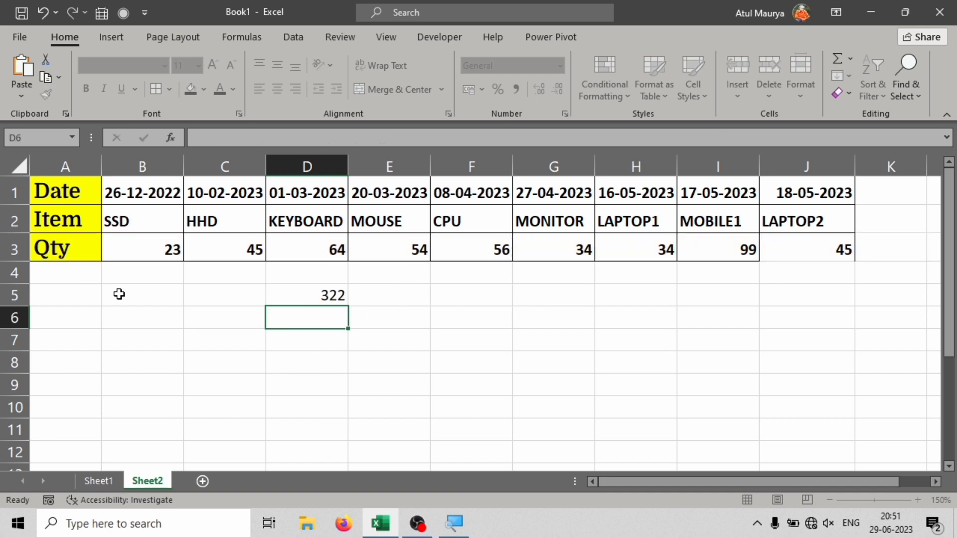
Step: Check the formula in D5 against the sum of the last six quantities, E3:J3
{"action": "left_click", "coordinate": [323, 298]}
{"action": "double_click", "coordinate": [323, 297]}
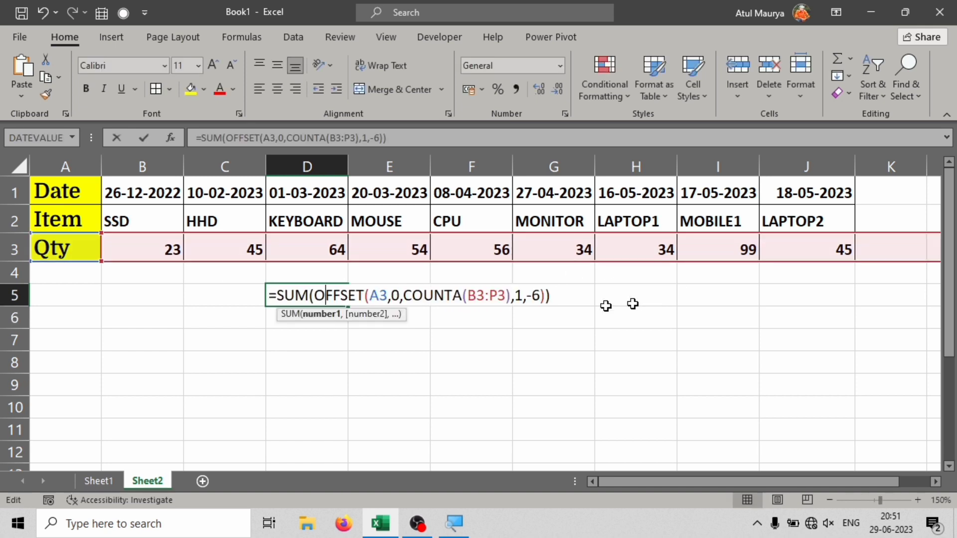
{"action": "key", "text": "Return"}
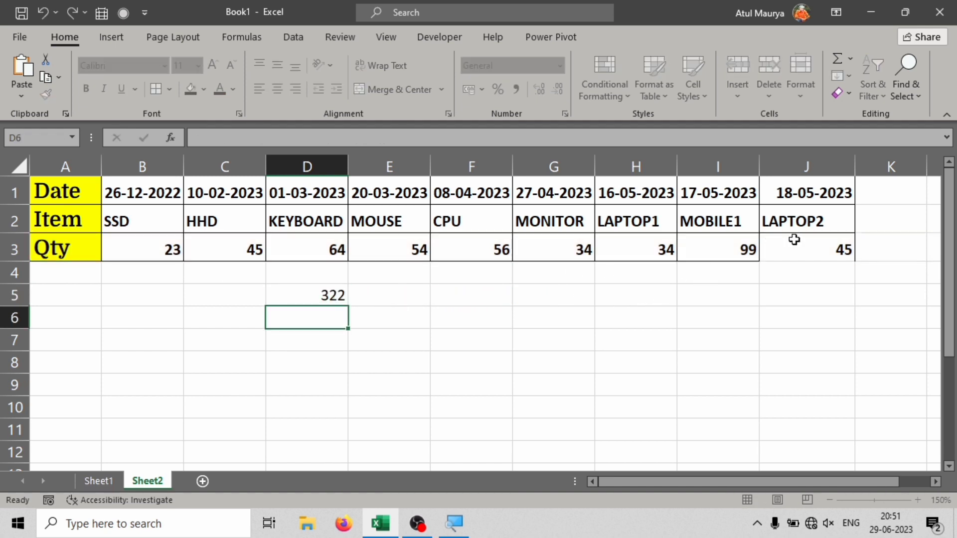
{"action": "left_click_drag", "start_coordinate": [827, 250], "coordinate": [410, 251]}
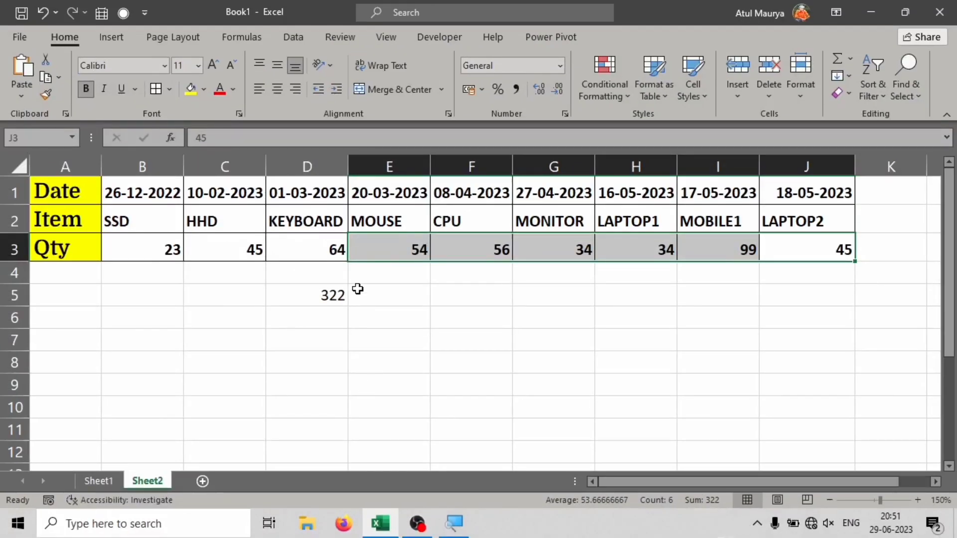
{"action": "left_click", "coordinate": [328, 292]}
Step: Enter 95 as a new quantity in cell K3
{"action": "left_click", "coordinate": [876, 246]}
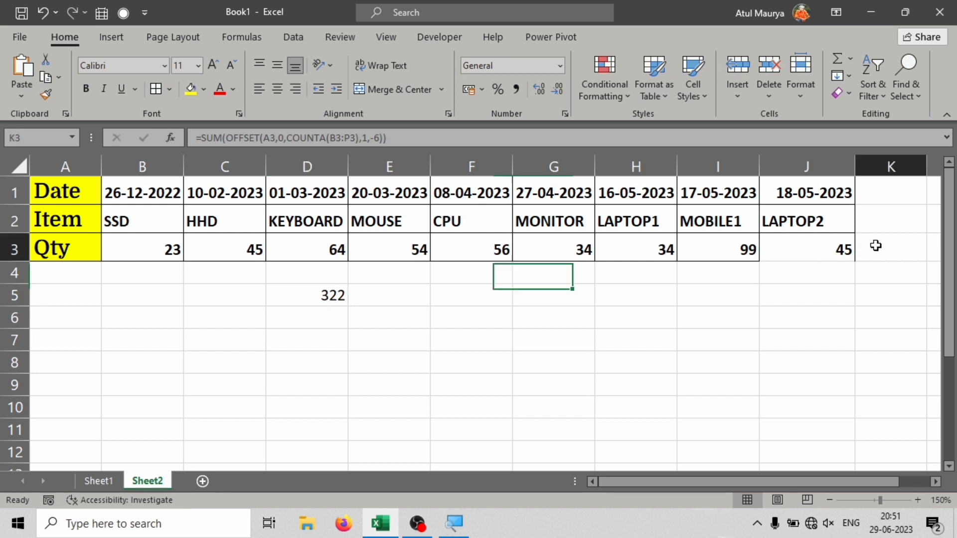
{"action": "type", "text": "95"}
{"action": "key", "text": "Return"}
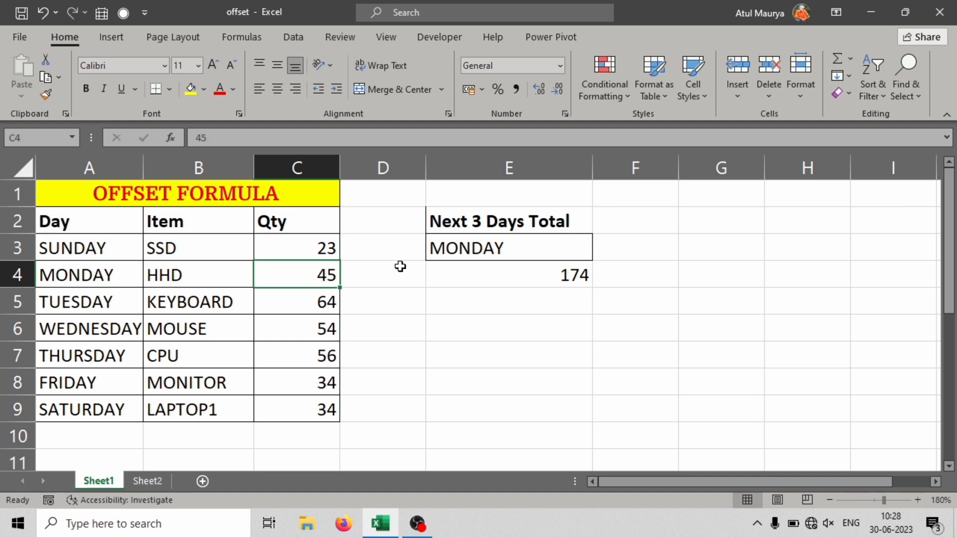
Step: Examine the Day and Qty columns and the Next 3 Days Total example in E2:E4 of the offset workbook
{"action": "left_click", "coordinate": [476, 236]}
{"action": "left_click", "coordinate": [511, 222]}
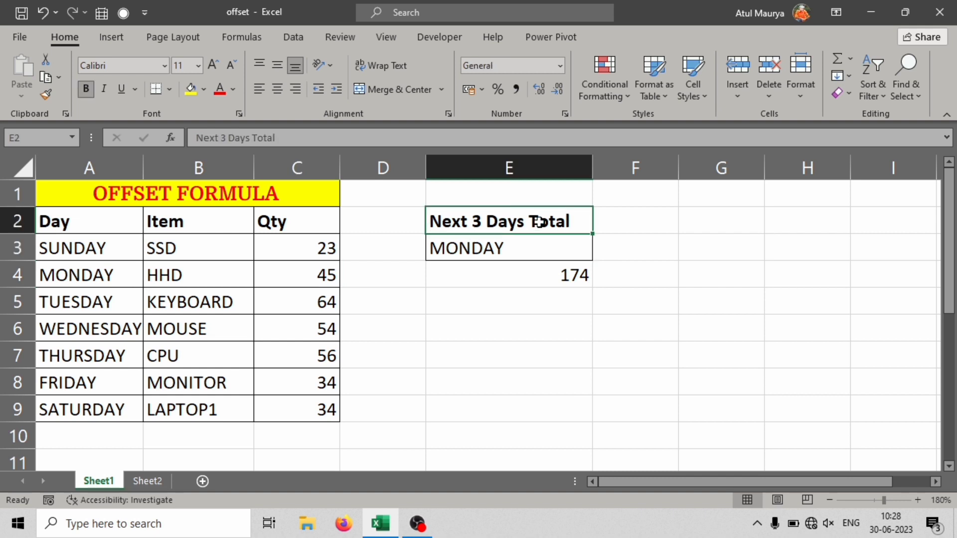
{"action": "left_click", "coordinate": [507, 245]}
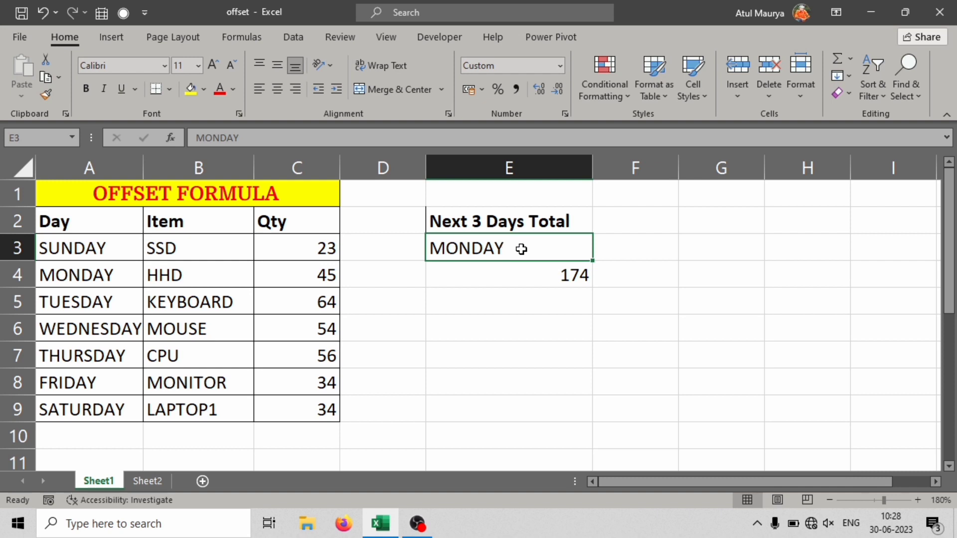
{"action": "left_click", "coordinate": [190, 213]}
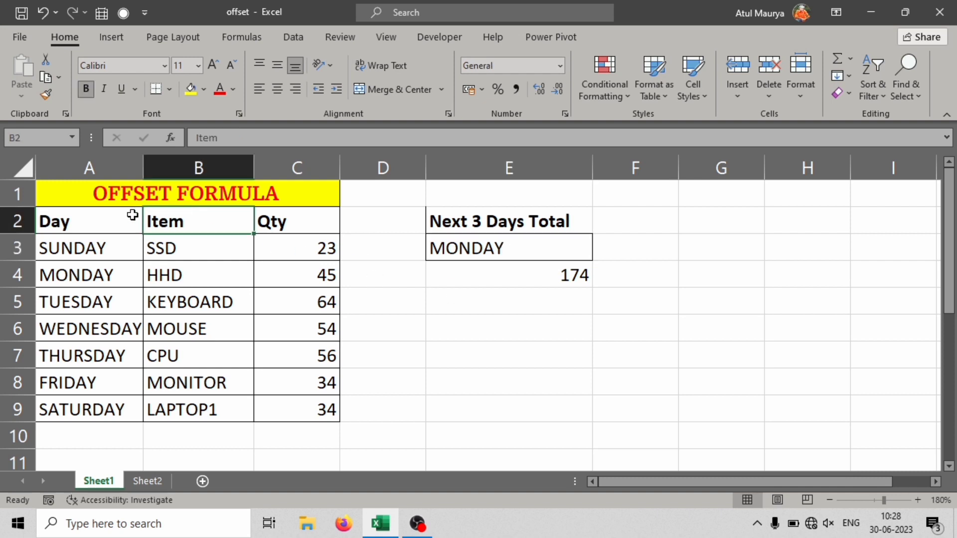
{"action": "left_click_drag", "start_coordinate": [83, 246], "coordinate": [88, 406]}
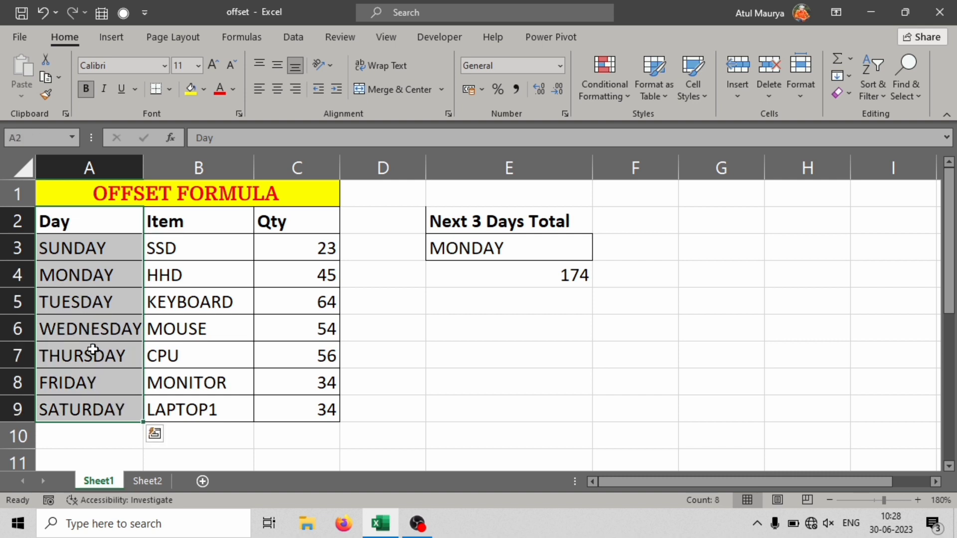
{"action": "left_click", "coordinate": [94, 238]}
{"action": "left_click", "coordinate": [77, 222]}
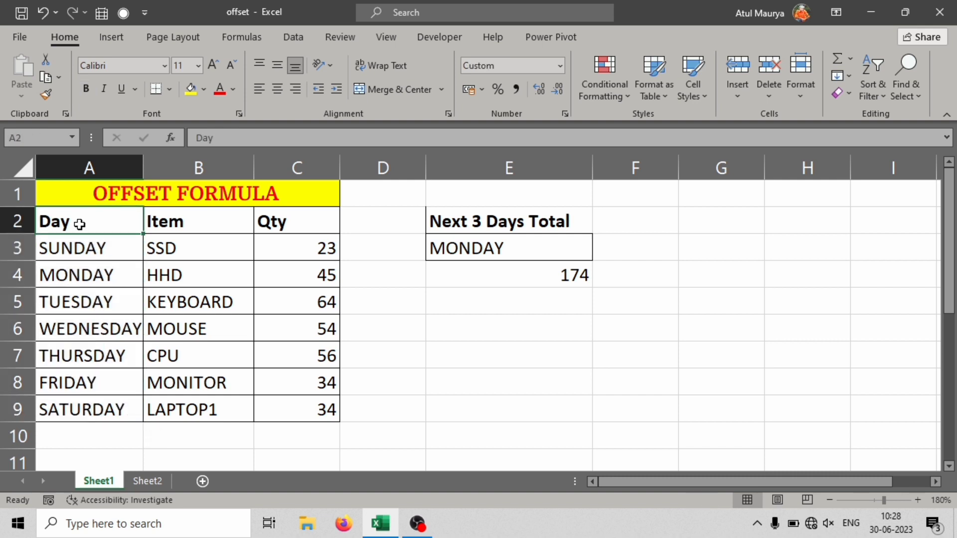
{"action": "left_click", "coordinate": [90, 249]}
{"action": "left_click", "coordinate": [92, 288]}
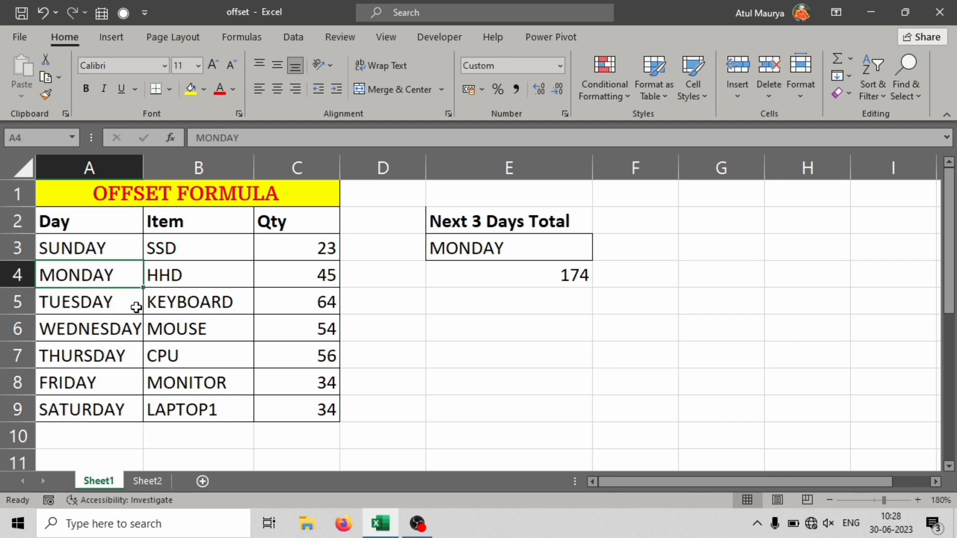
{"action": "left_click", "coordinate": [525, 244]}
{"action": "left_click_drag", "start_coordinate": [292, 247], "coordinate": [292, 407]}
{"action": "left_click_drag", "start_coordinate": [68, 245], "coordinate": [76, 399]}
{"action": "left_click", "coordinate": [492, 249]}
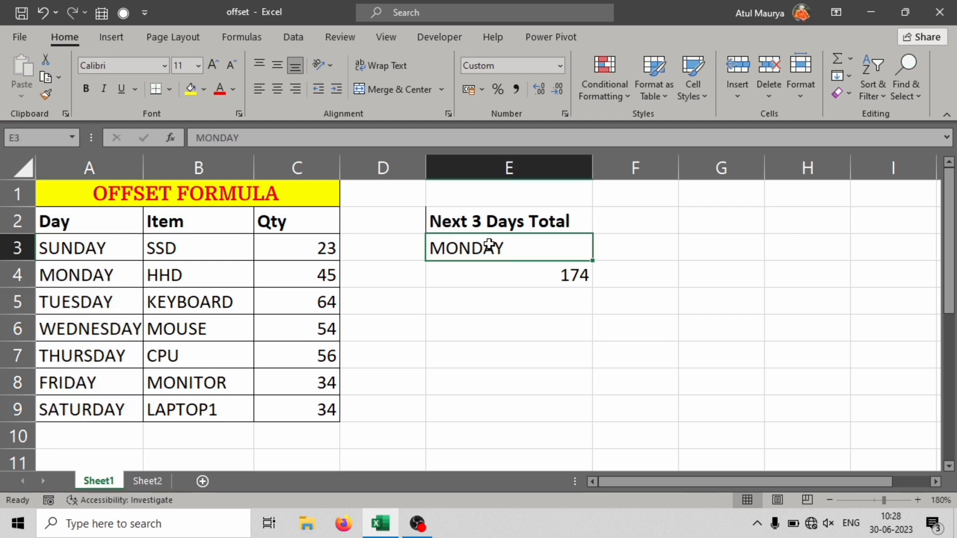
{"action": "left_click", "coordinate": [567, 276]}
{"action": "left_click", "coordinate": [479, 247]}
Step: Clear the day and the total below the Next 3 Days Total heading, range E3:E6
{"action": "left_click_drag", "start_coordinate": [458, 248], "coordinate": [553, 315]}
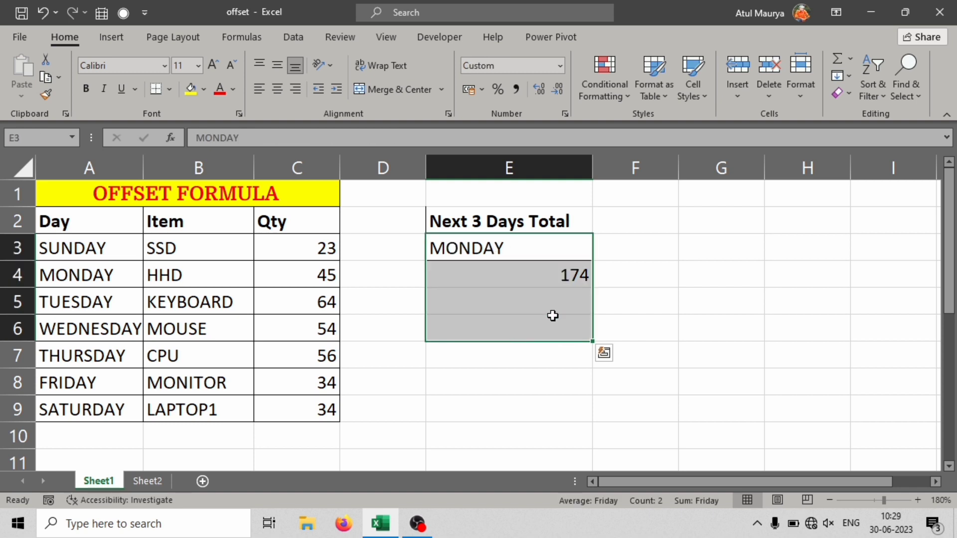
{"action": "key", "text": "Delete"}
{"action": "left_click", "coordinate": [553, 301]}
Step: Add a list data validation to cell E3 with the days in A3:A9 as its source
{"action": "left_click", "coordinate": [481, 245]}
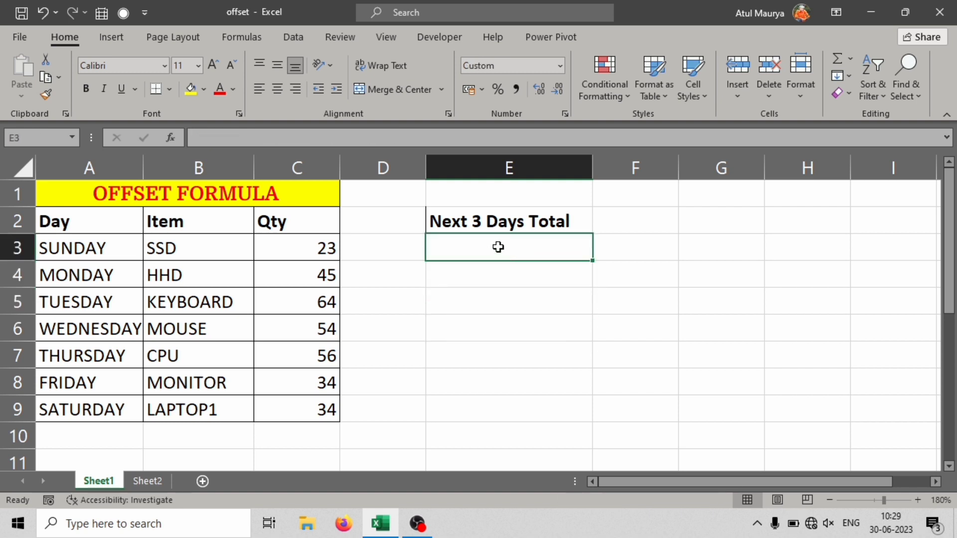
{"action": "left_click", "coordinate": [299, 36]}
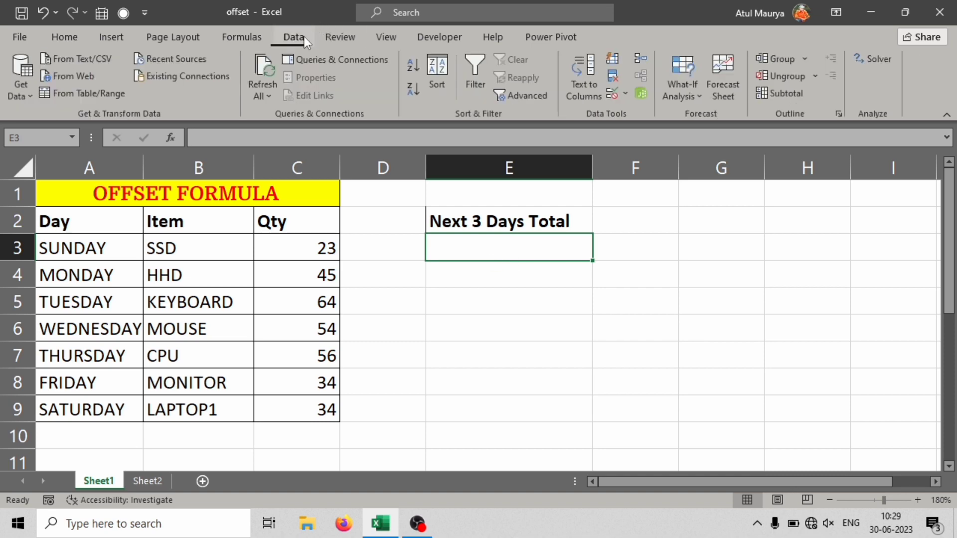
{"action": "left_click", "coordinate": [614, 92]}
{"action": "left_click", "coordinate": [141, 285]}
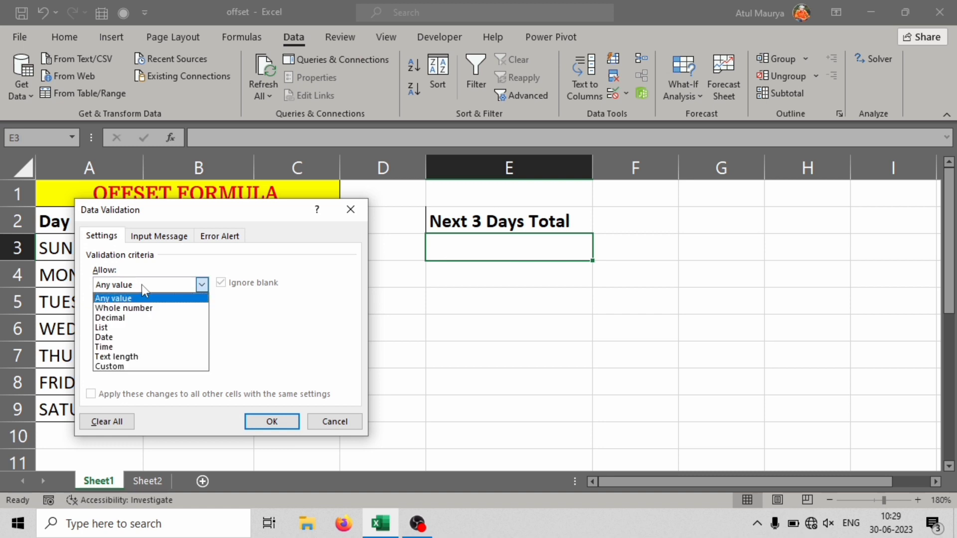
{"action": "left_click", "coordinate": [102, 327]}
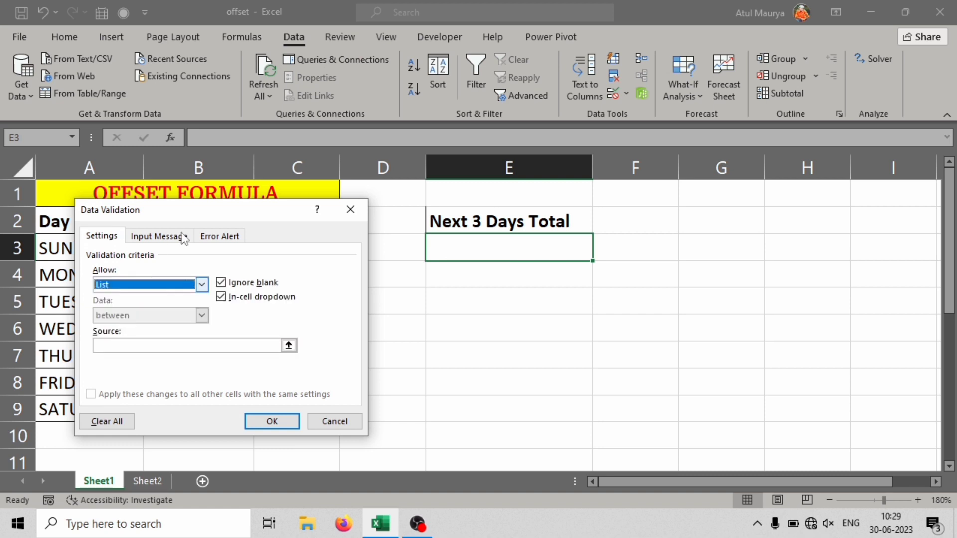
{"action": "left_click_drag", "start_coordinate": [190, 210], "coordinate": [467, 219]}
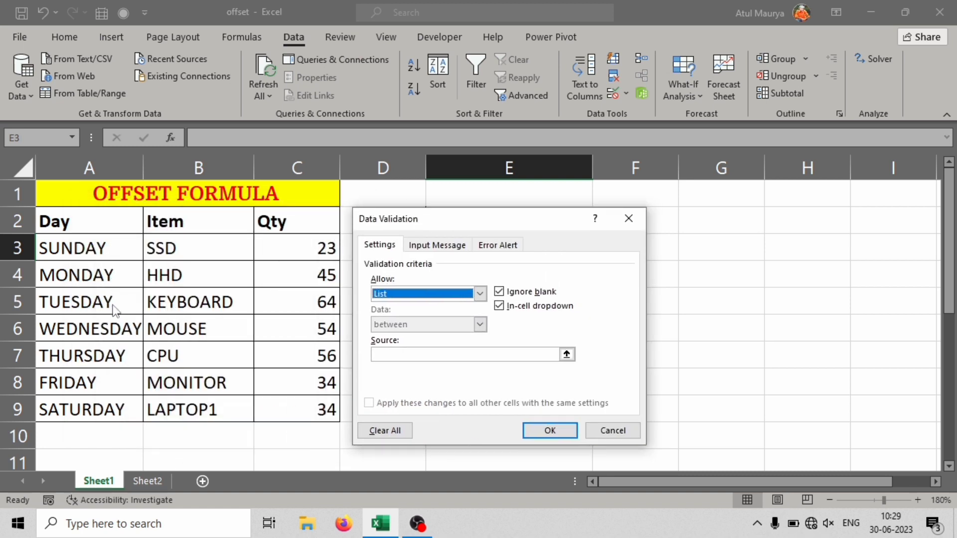
{"action": "left_click", "coordinate": [392, 354]}
{"action": "left_click_drag", "start_coordinate": [111, 246], "coordinate": [124, 402]}
{"action": "left_click", "coordinate": [548, 429]}
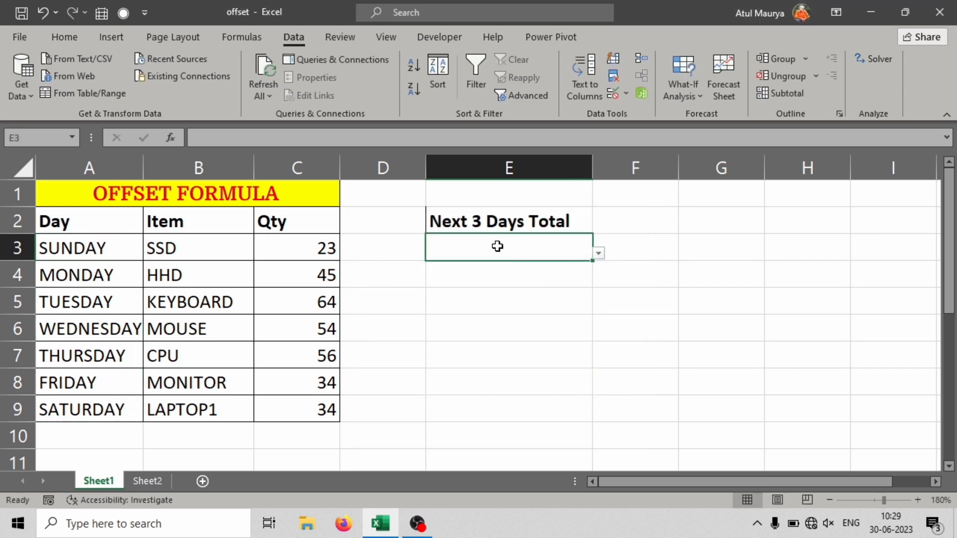
Step: Choose WEDNESDAY from the validation list in cell E3
{"action": "left_click", "coordinate": [605, 259]}
{"action": "left_click", "coordinate": [584, 252]}
{"action": "left_click", "coordinate": [598, 253]}
{"action": "left_click", "coordinate": [426, 323]}
{"action": "left_click", "coordinate": [506, 268]}
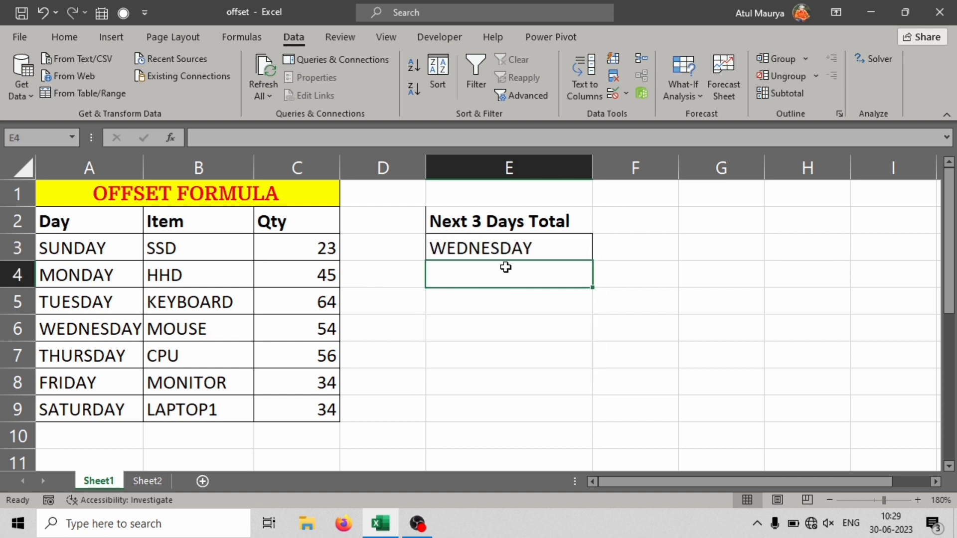
{"action": "type", "text": "="}
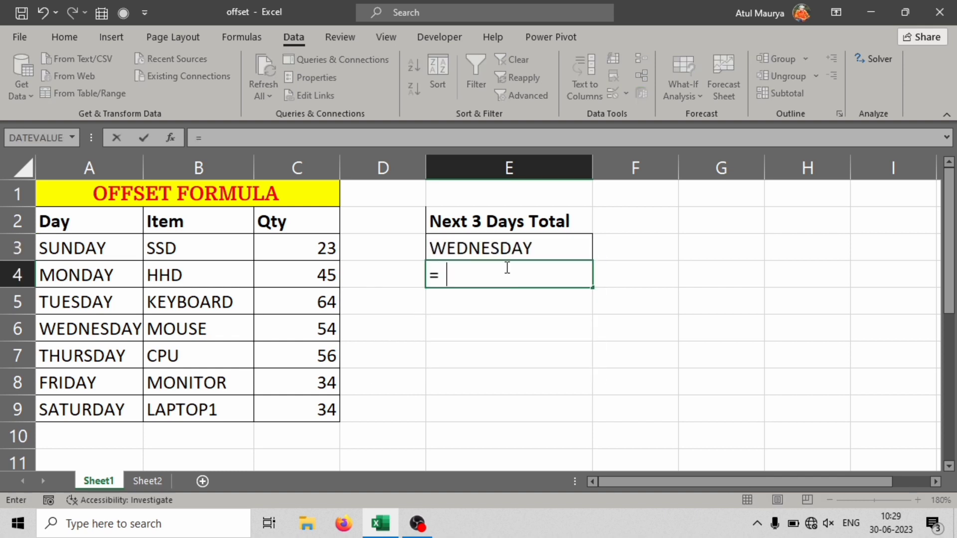
{"action": "type", "text": "sum"}
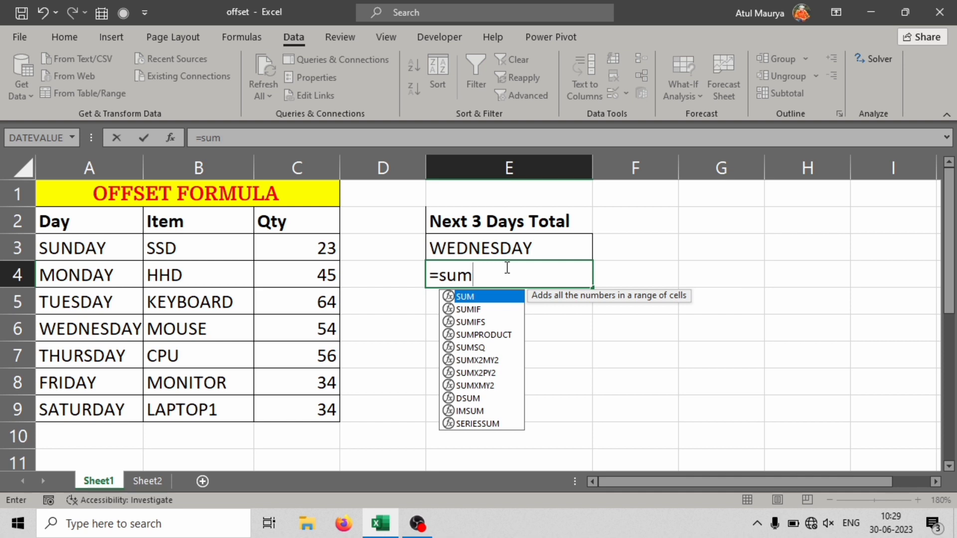
{"action": "key", "text": "Tab"}
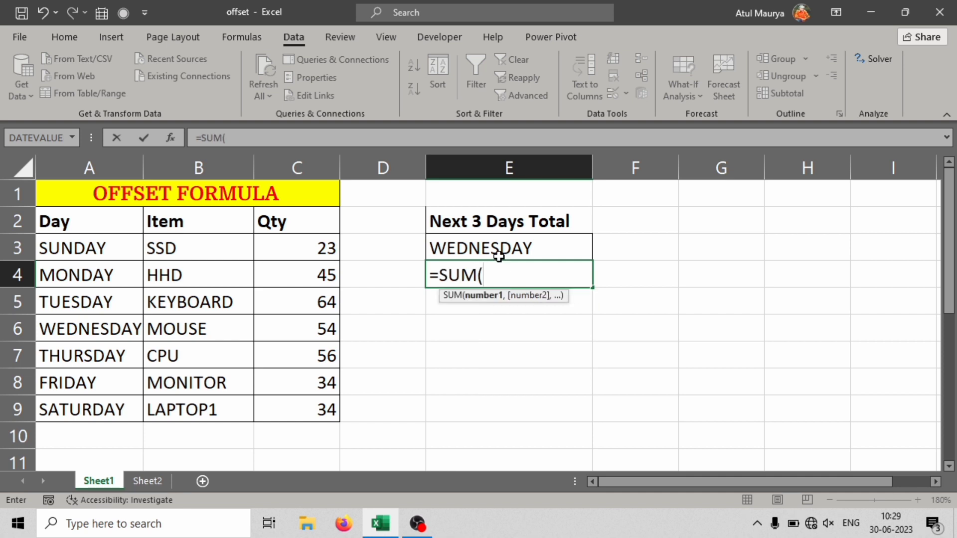
{"action": "left_click", "coordinate": [476, 276]}
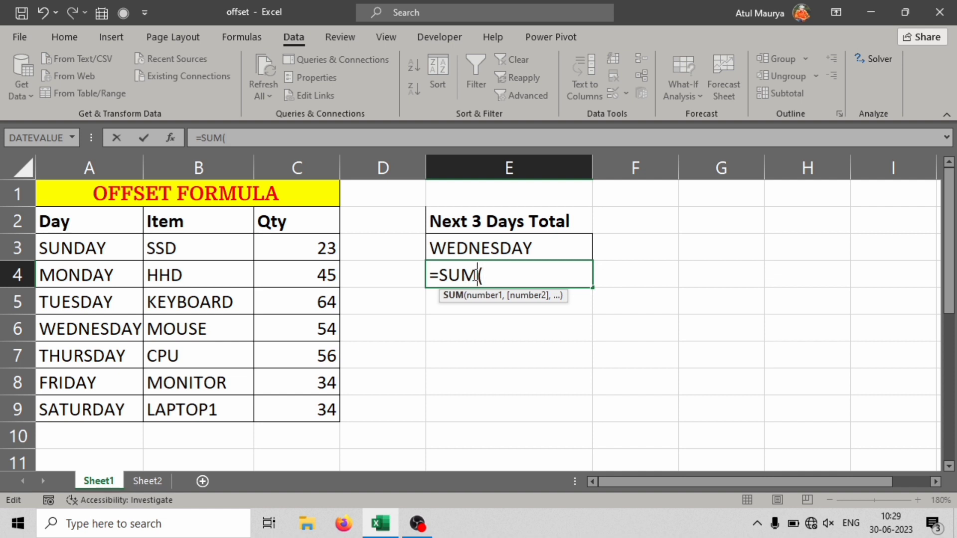
{"action": "left_click", "coordinate": [490, 275]}
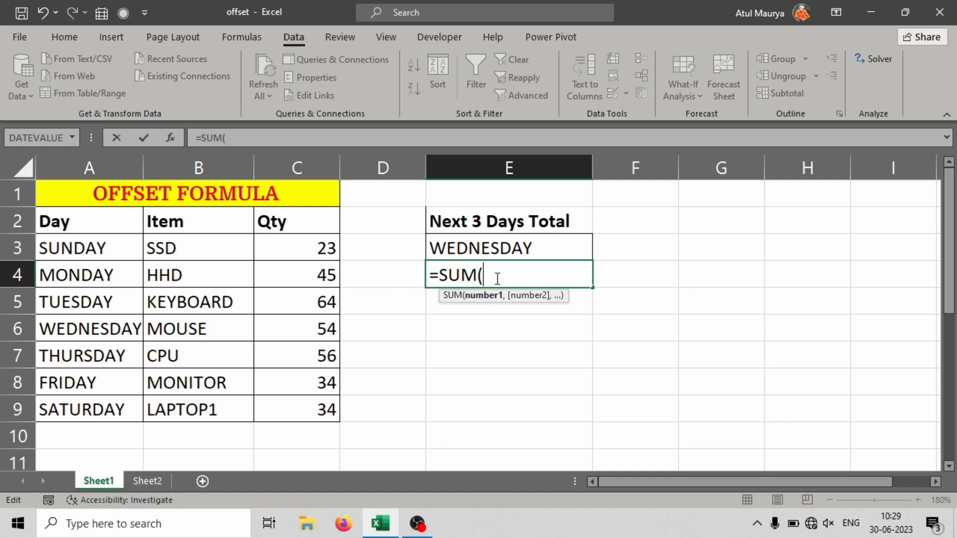
{"action": "type", "text": "of"}
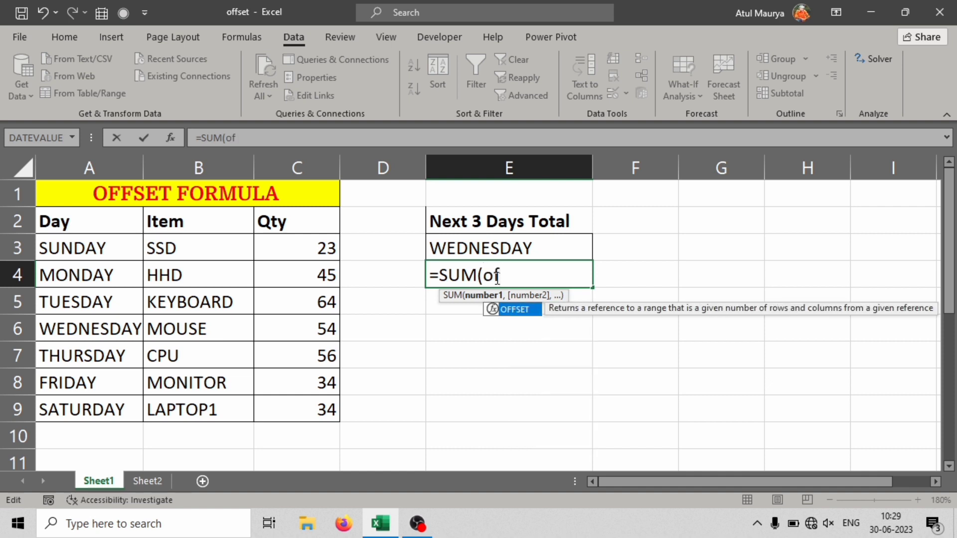
{"action": "key", "text": "Tab"}
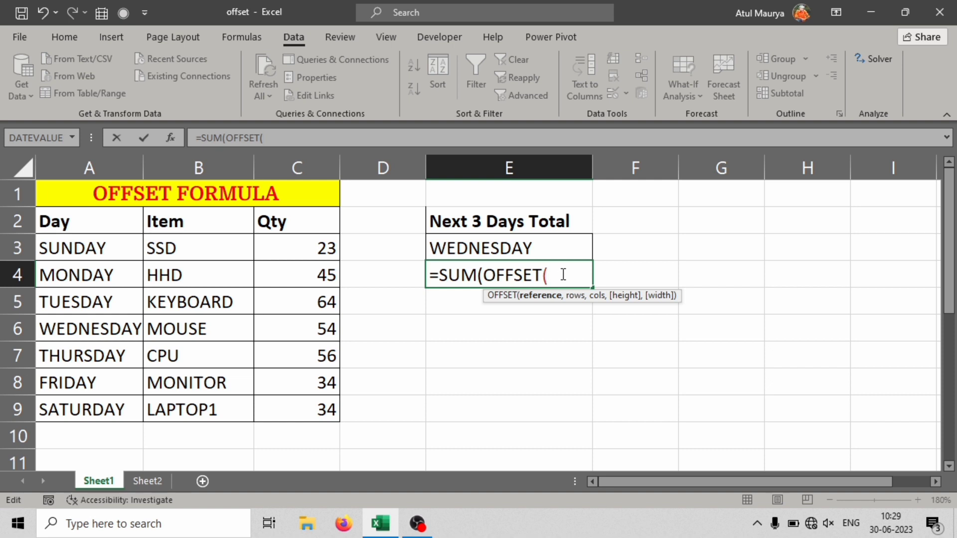
{"action": "left_click_drag", "start_coordinate": [563, 275], "coordinate": [430, 277]}
{"action": "key", "text": "BackSpace"}
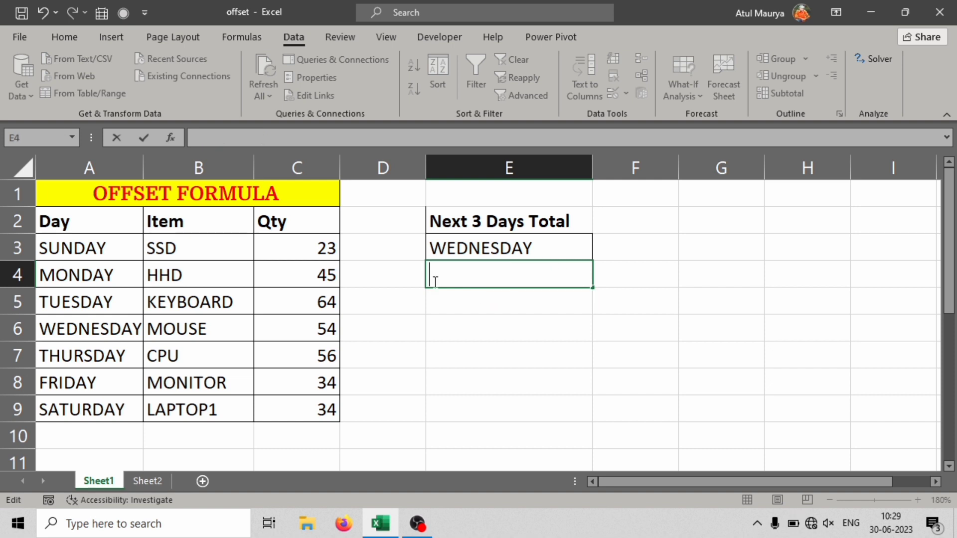
Step: Enter =MATCH(E3,A2:A9,0) in cell E6 to look up the chosen day's position
{"action": "left_click", "coordinate": [474, 333]}
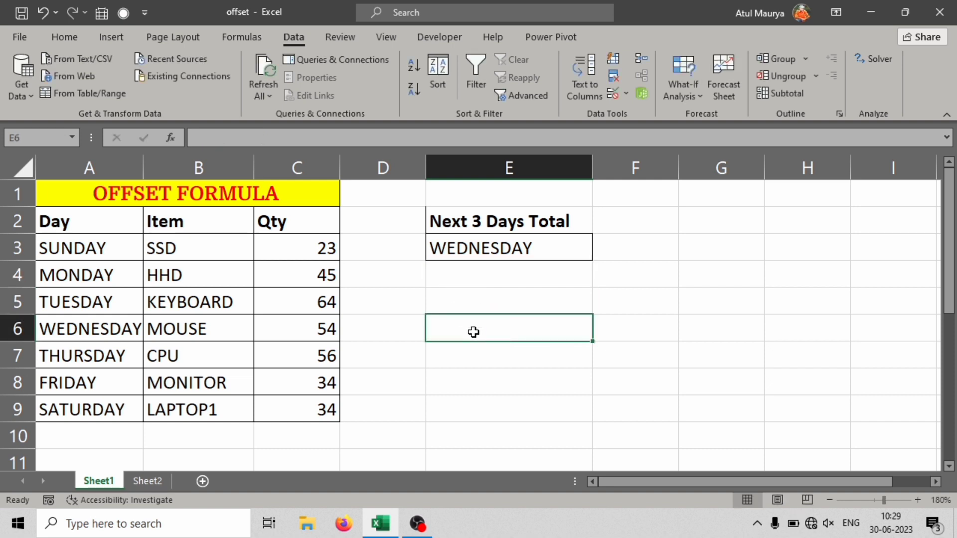
{"action": "type", "text": "=math"}
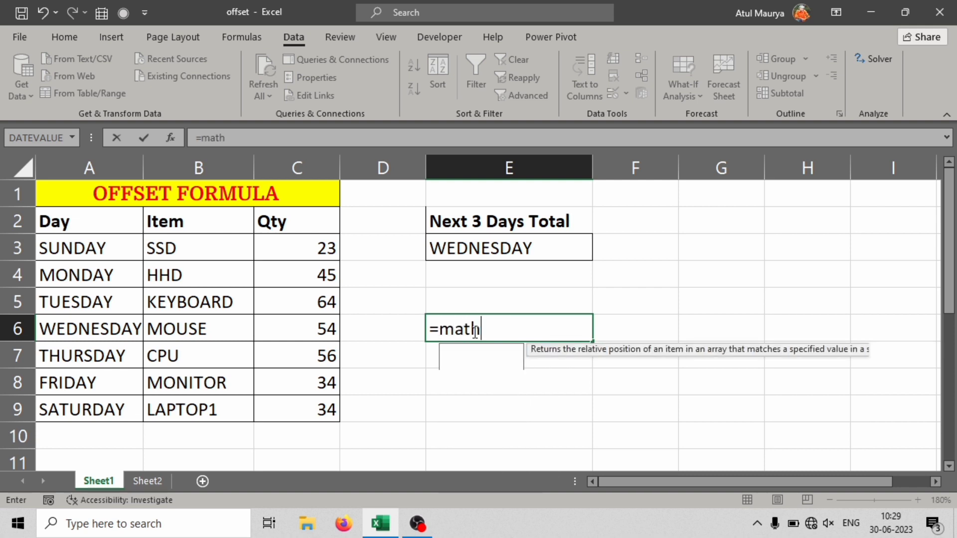
{"action": "key", "text": "BackSpace"}
{"action": "key", "text": "BackSpace"}
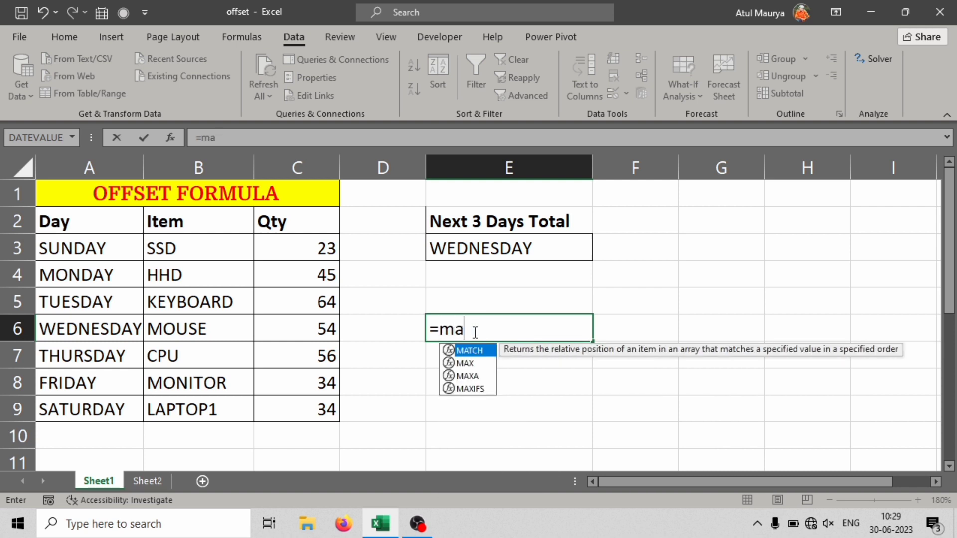
{"action": "key", "text": "Tab"}
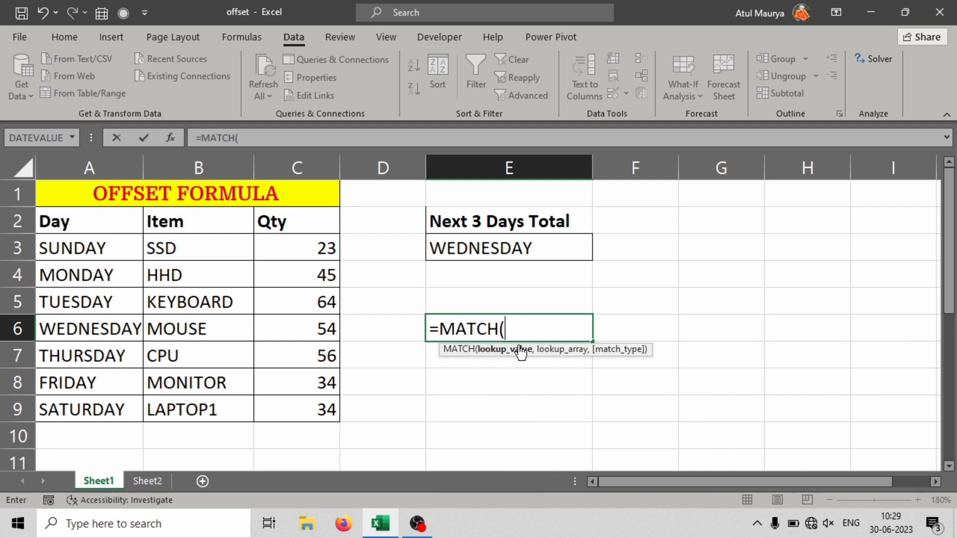
{"action": "left_click", "coordinate": [485, 247]}
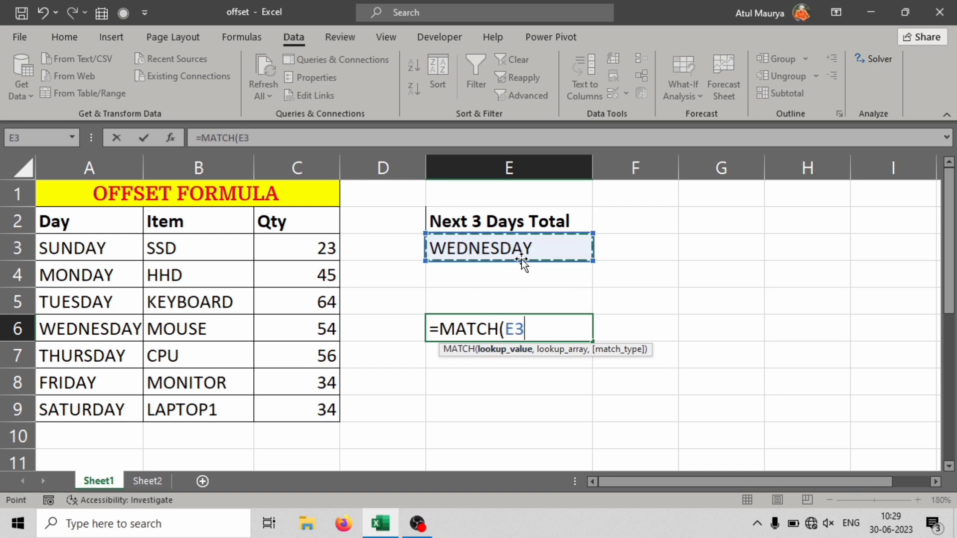
{"action": "type", "text": ","}
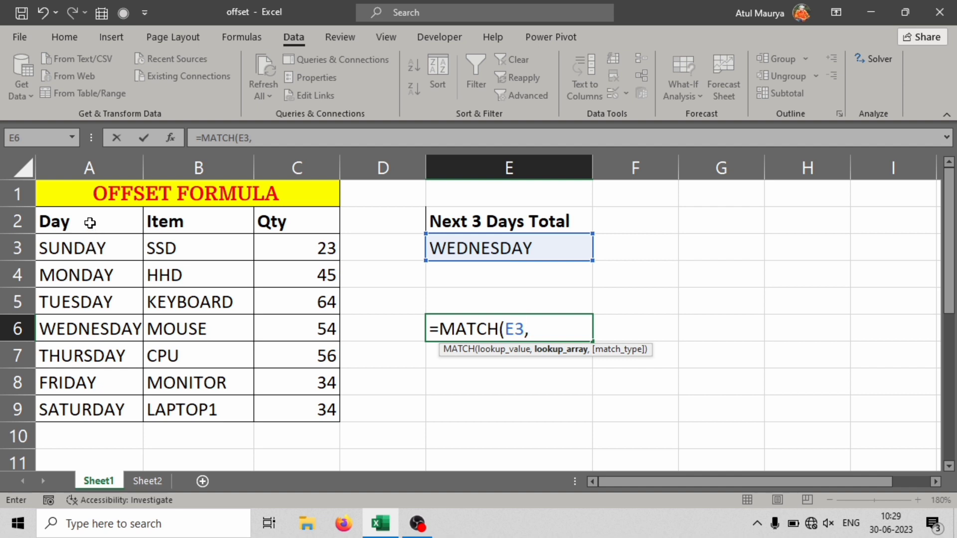
{"action": "left_click_drag", "start_coordinate": [90, 223], "coordinate": [95, 402]}
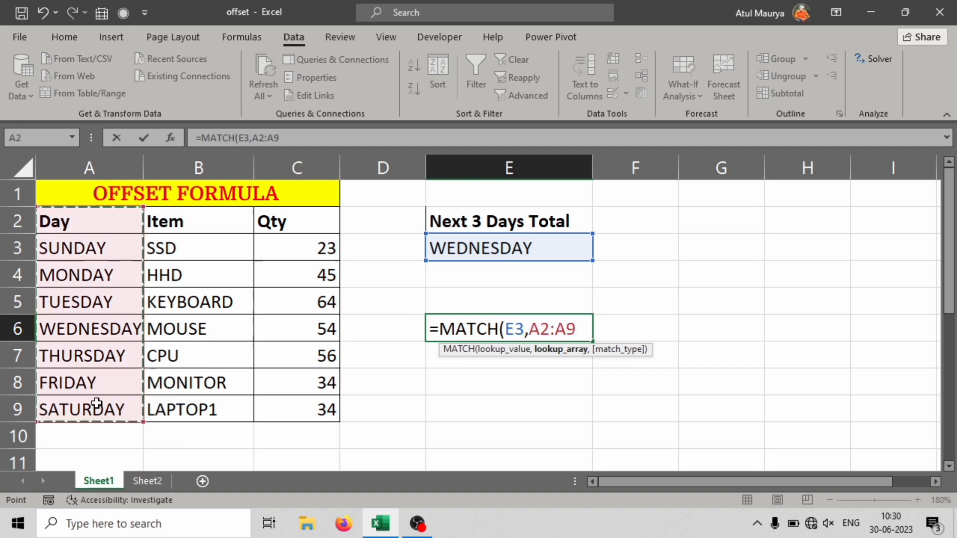
{"action": "type", "text": ",0"}
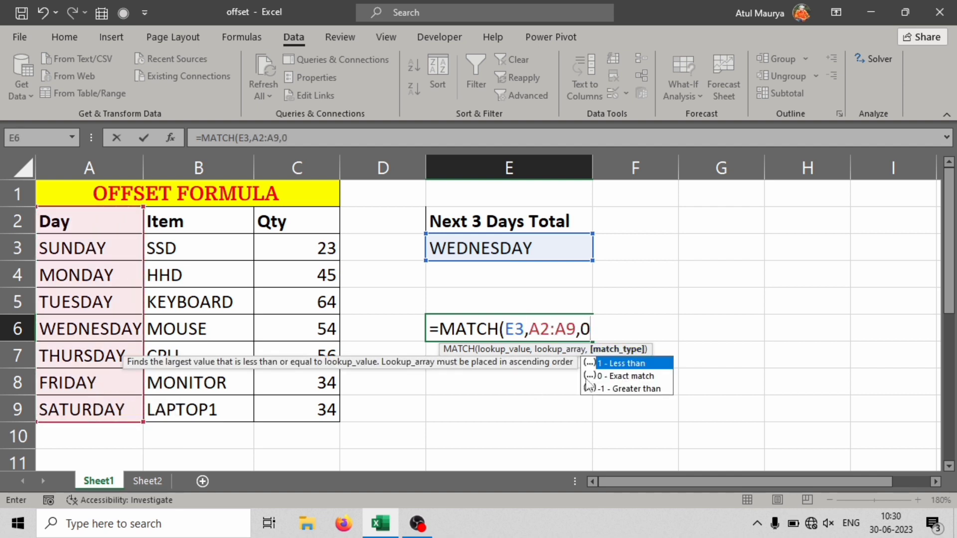
{"action": "key", "text": "Return"}
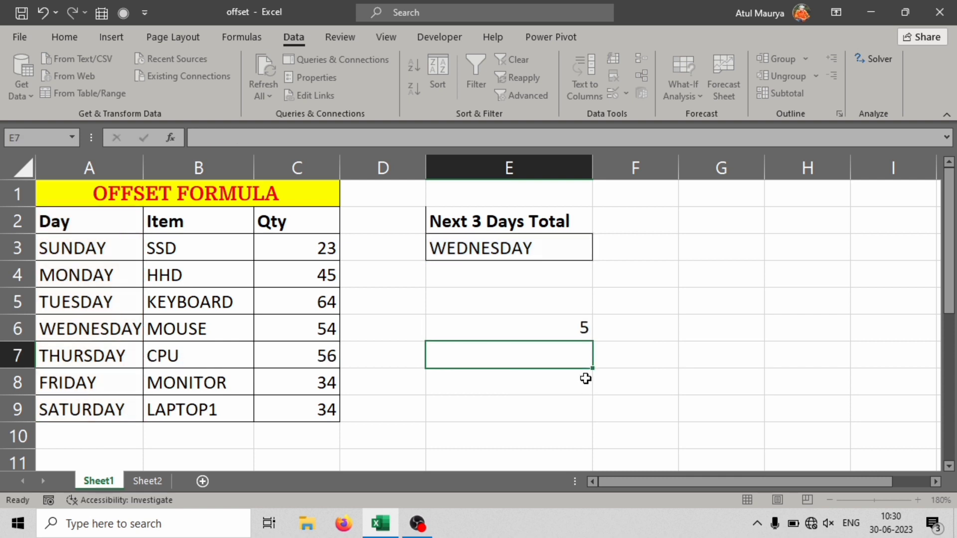
Step: Compare the MATCH result in E6 with WEDNESDAY's position in the Day column, counting from the header and from SUNDAY
{"action": "left_click", "coordinate": [502, 329]}
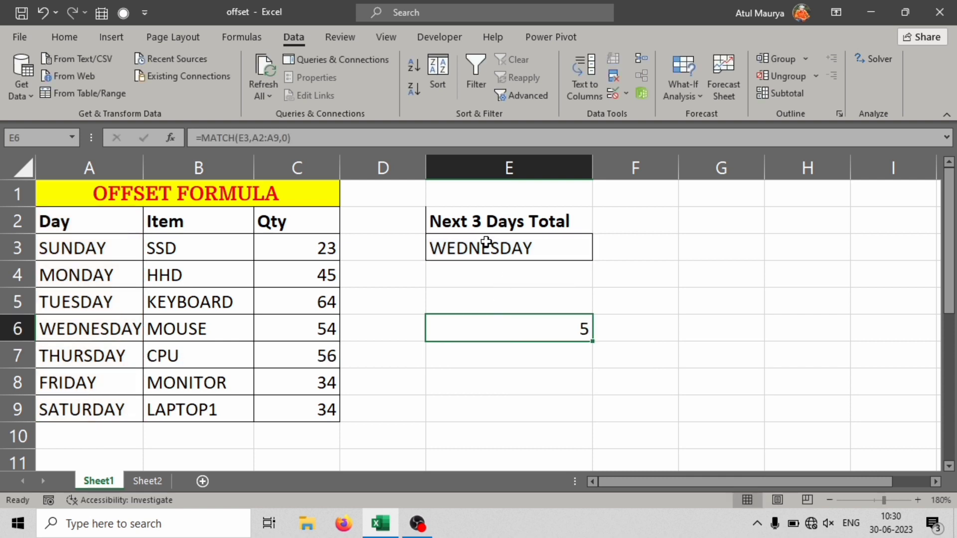
{"action": "left_click", "coordinate": [486, 244]}
{"action": "left_click", "coordinate": [85, 231]}
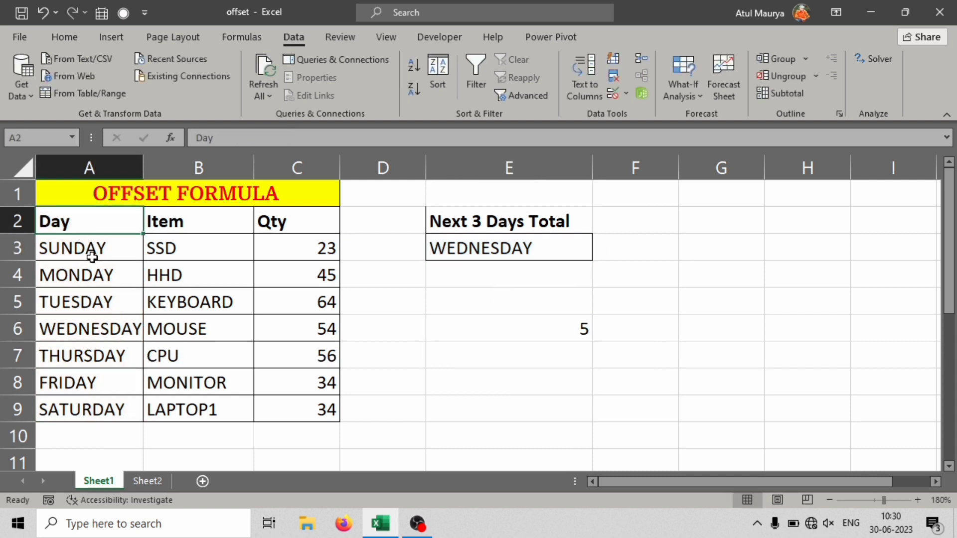
{"action": "left_click", "coordinate": [91, 257]}
{"action": "left_click", "coordinate": [92, 279]}
{"action": "left_click", "coordinate": [85, 304]}
{"action": "left_click", "coordinate": [89, 327]}
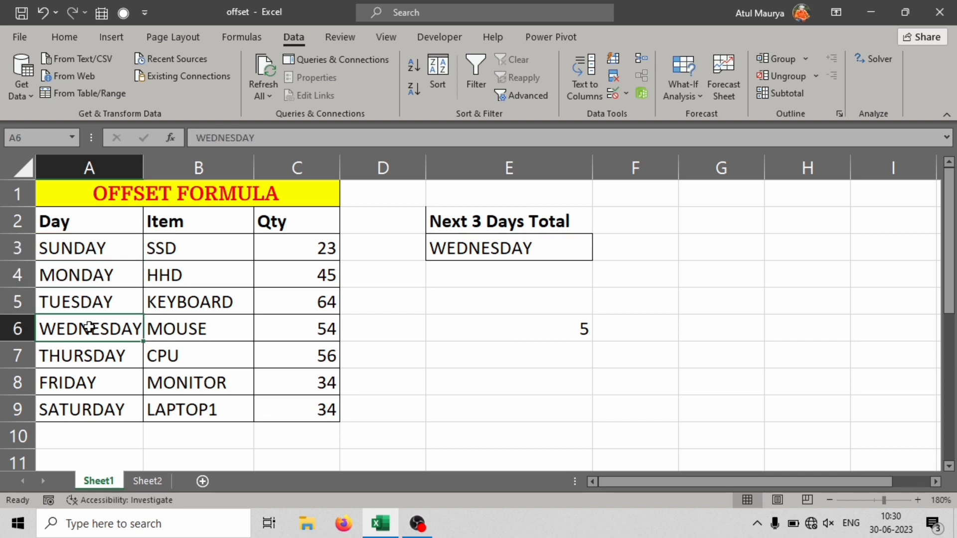
{"action": "left_click", "coordinate": [73, 220]}
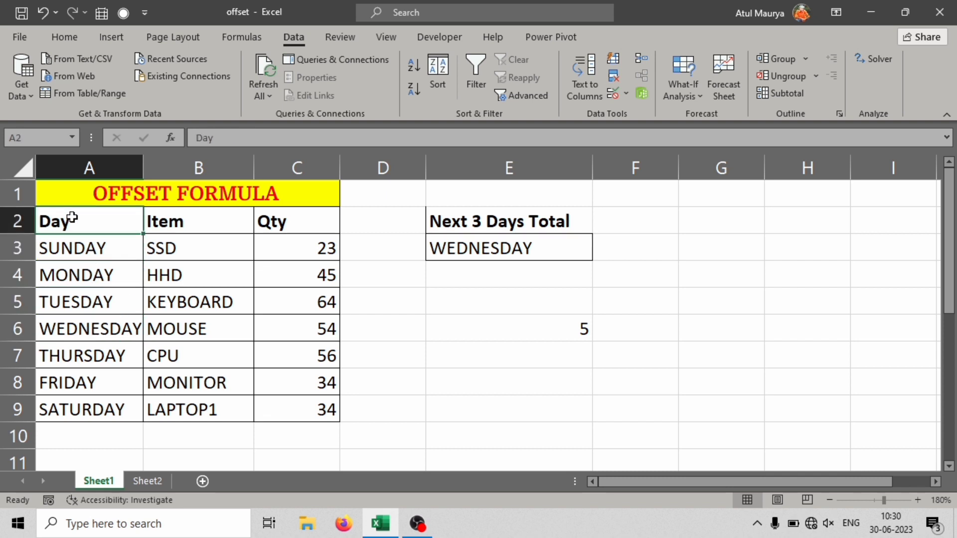
{"action": "left_click", "coordinate": [99, 333]}
{"action": "left_click", "coordinate": [94, 248]}
Step: Change the lookup array of the MATCH formula in E6 to A3:A9 and check it against WEDNESDAY's row
{"action": "left_click", "coordinate": [523, 327]}
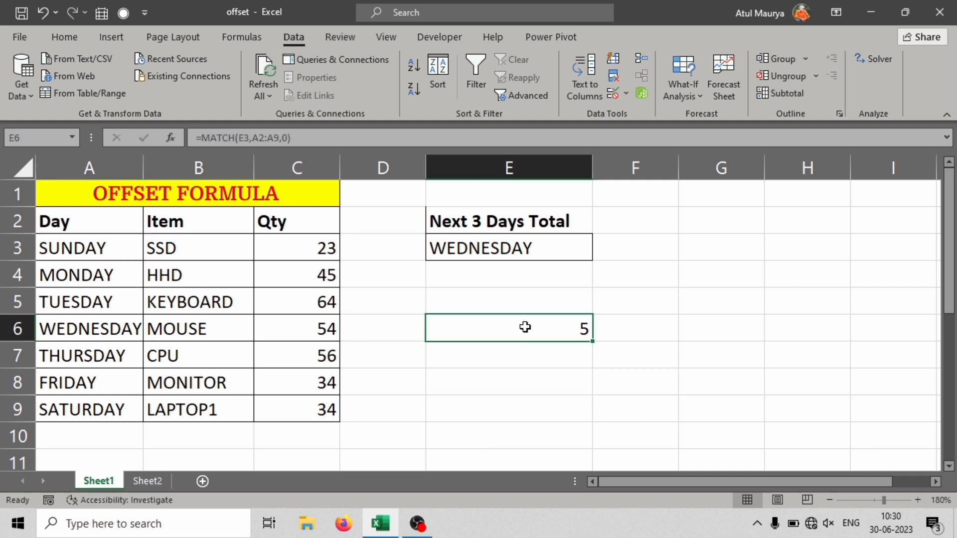
{"action": "double_click", "coordinate": [524, 328]}
{"action": "left_click_drag", "start_coordinate": [571, 330], "coordinate": [530, 329]}
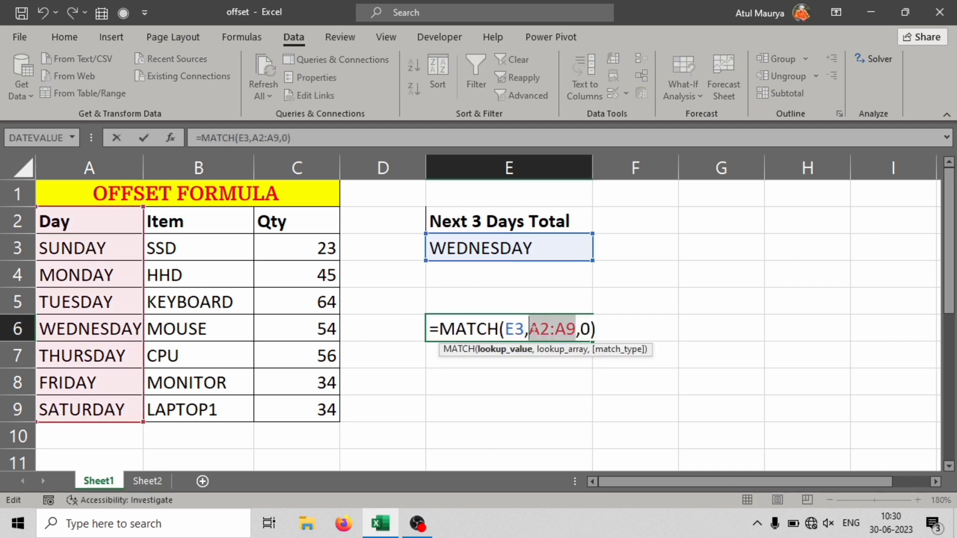
{"action": "left_click_drag", "start_coordinate": [102, 243], "coordinate": [90, 412]}
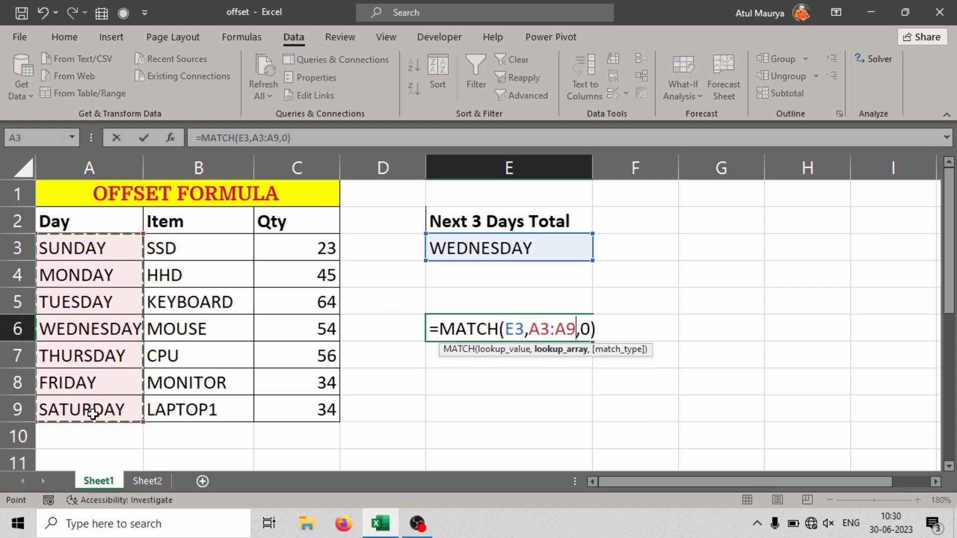
{"action": "key", "text": "Return"}
{"action": "left_click", "coordinate": [581, 327]}
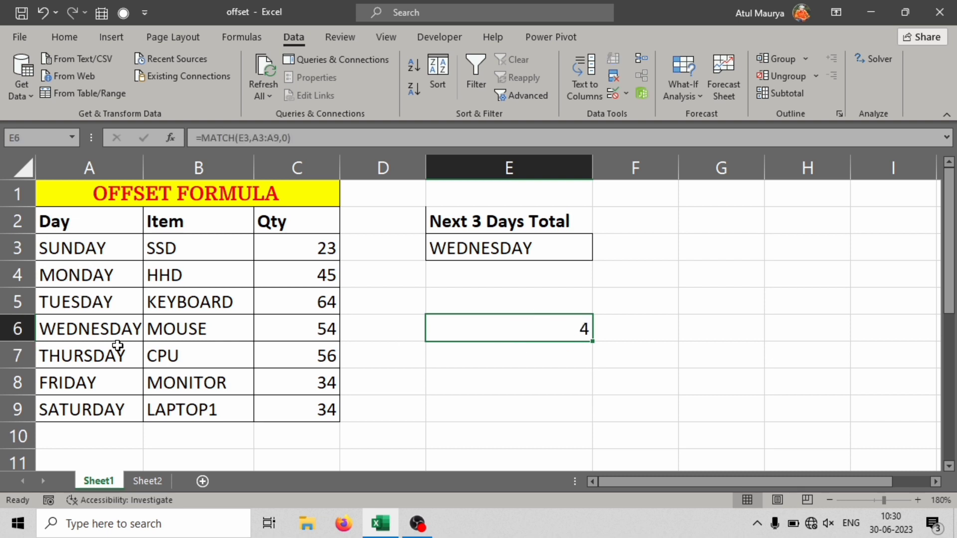
{"action": "left_click", "coordinate": [110, 329]}
{"action": "left_click", "coordinate": [546, 330]}
Step: Begin a SUM(OFFSET( formula in cell E4 with the Day header cell A2 as the reference
{"action": "left_click", "coordinate": [509, 272]}
{"action": "type", "text": "="}
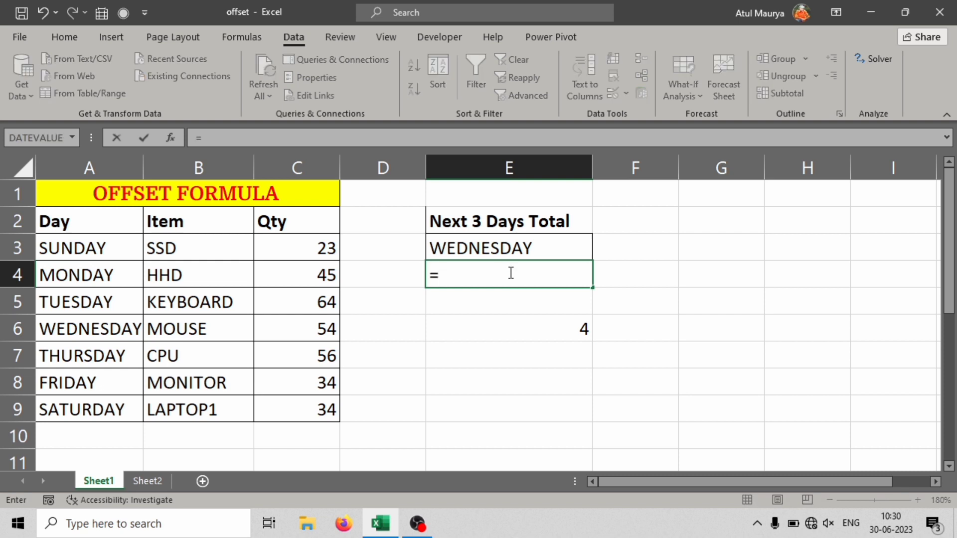
{"action": "type", "text": "sum"}
{"action": "key", "text": "Tab"}
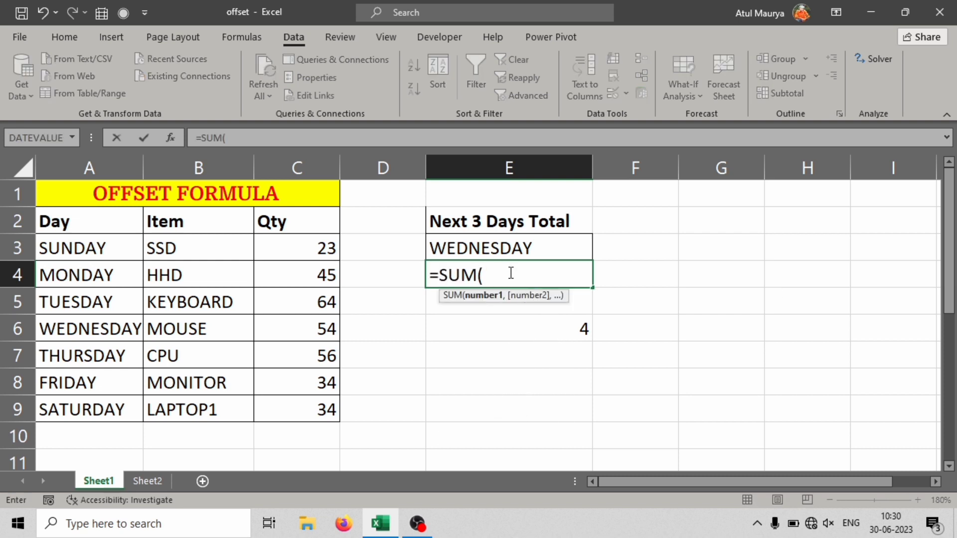
{"action": "type", "text": "of"}
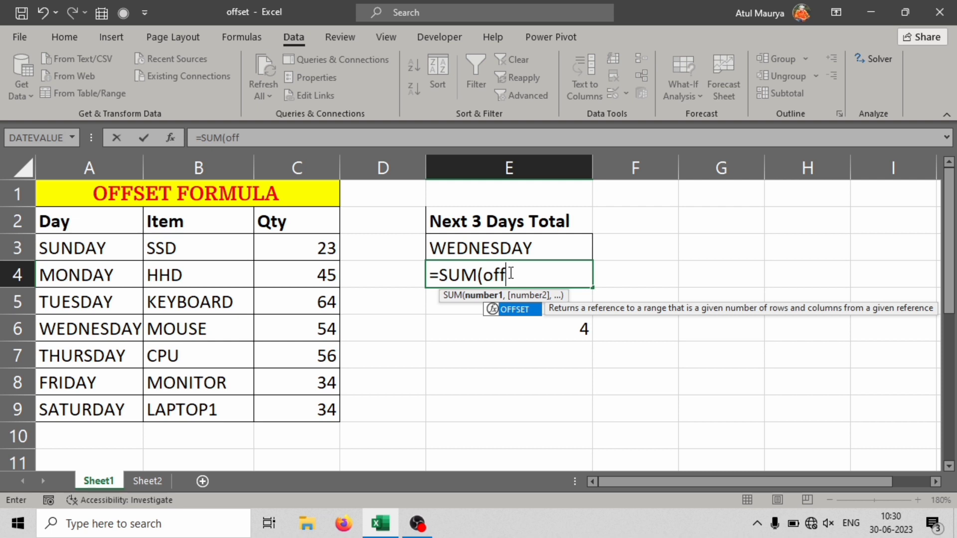
{"action": "type", "text": "f"}
{"action": "key", "text": "Tab"}
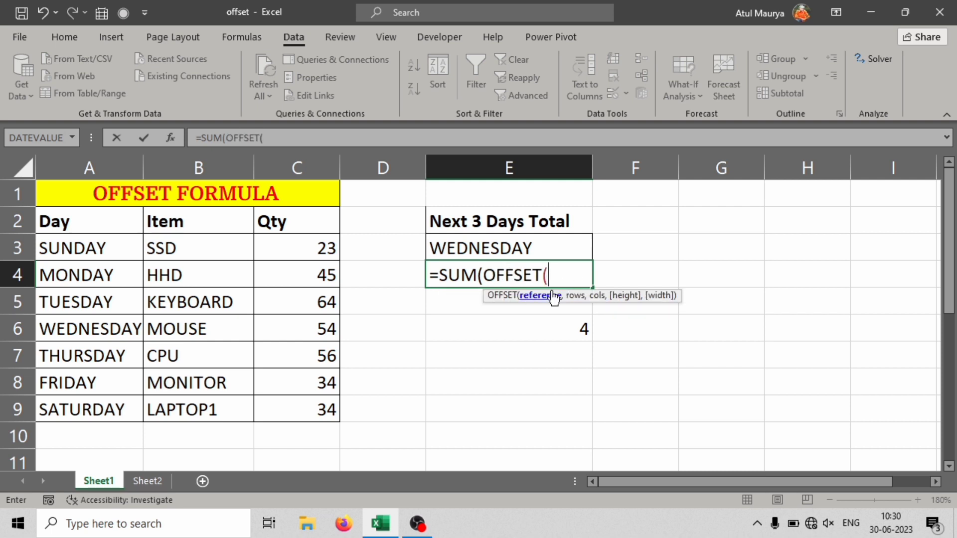
{"action": "left_click", "coordinate": [492, 250]}
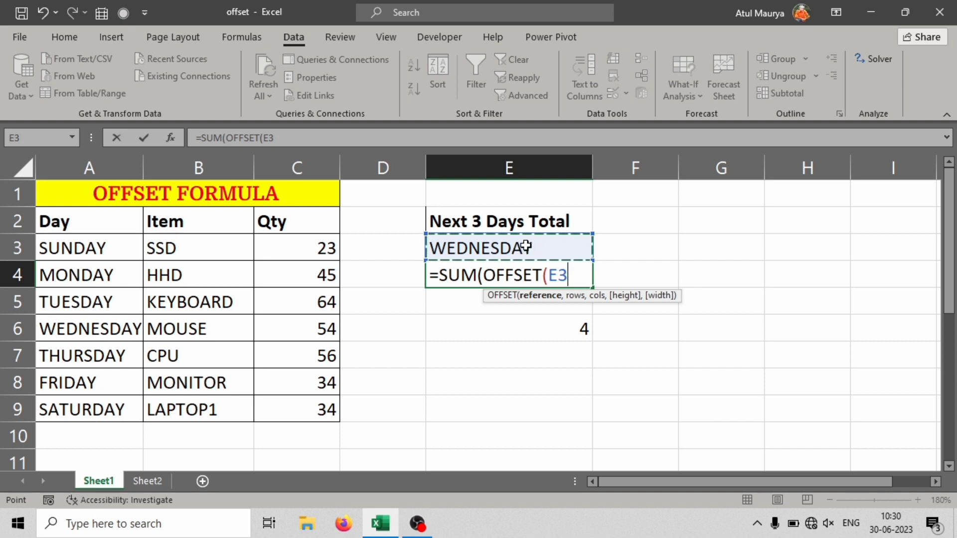
{"action": "left_click", "coordinate": [101, 221]}
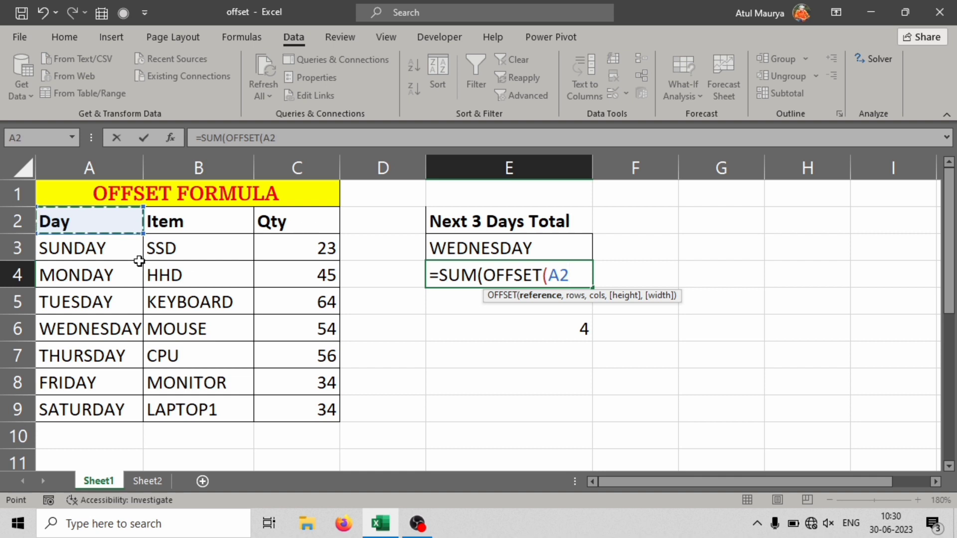
{"action": "type", "text": ","}
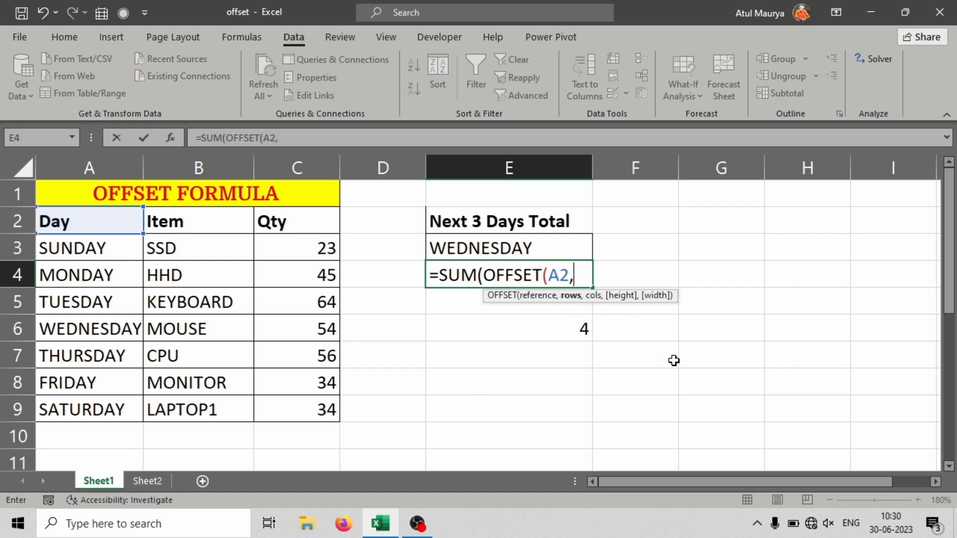
Step: Add MATCH(E3,A3:A9,0) as the rows argument of the OFFSET formula in E4
{"action": "type", "text": "math"}
{"action": "key", "text": "BackSpace"}
{"action": "key", "text": "BackSpace"}
{"action": "key", "text": "BackSpace"}
{"action": "key", "text": "BackSpace"}
{"action": "type", "text": "math"}
{"action": "key", "text": "BackSpace"}
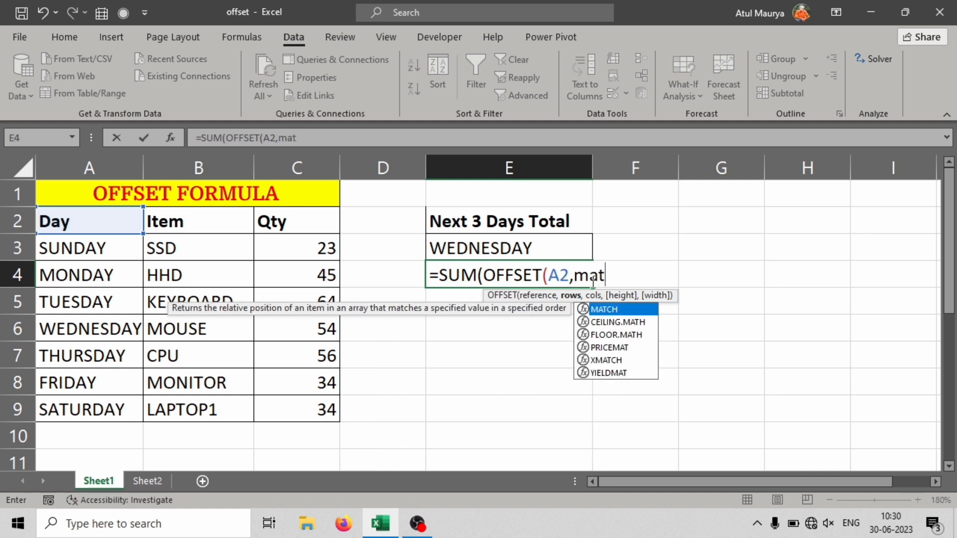
{"action": "key", "text": "Tab"}
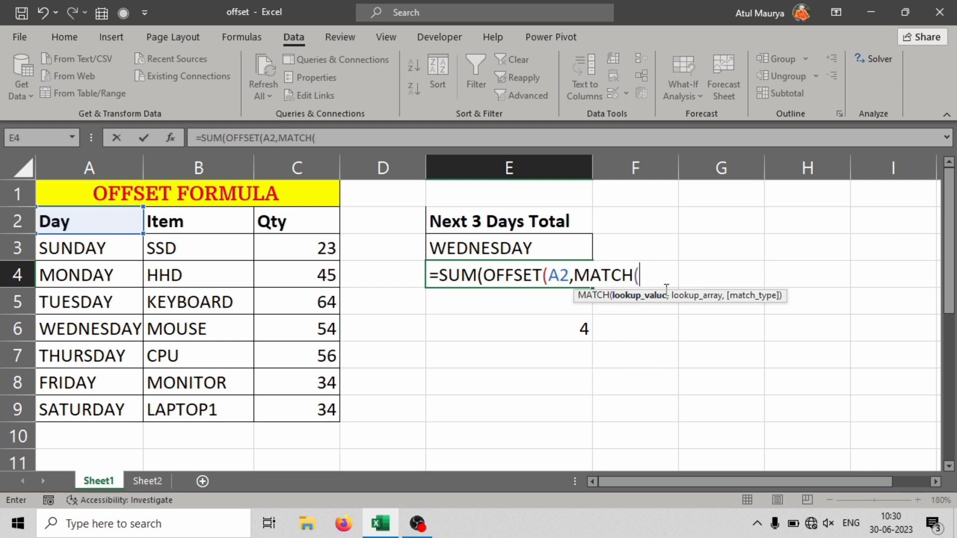
{"action": "left_click", "coordinate": [521, 250]}
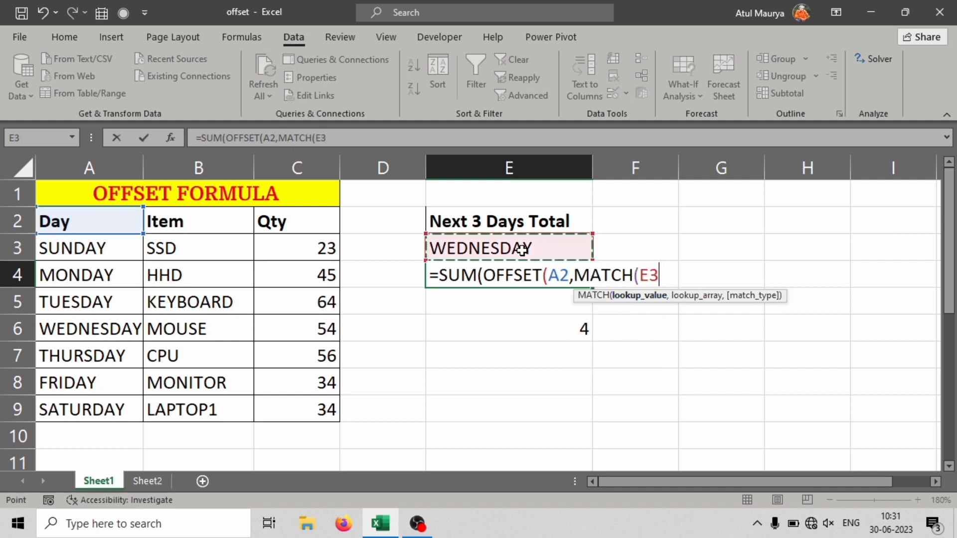
{"action": "type", "text": ","}
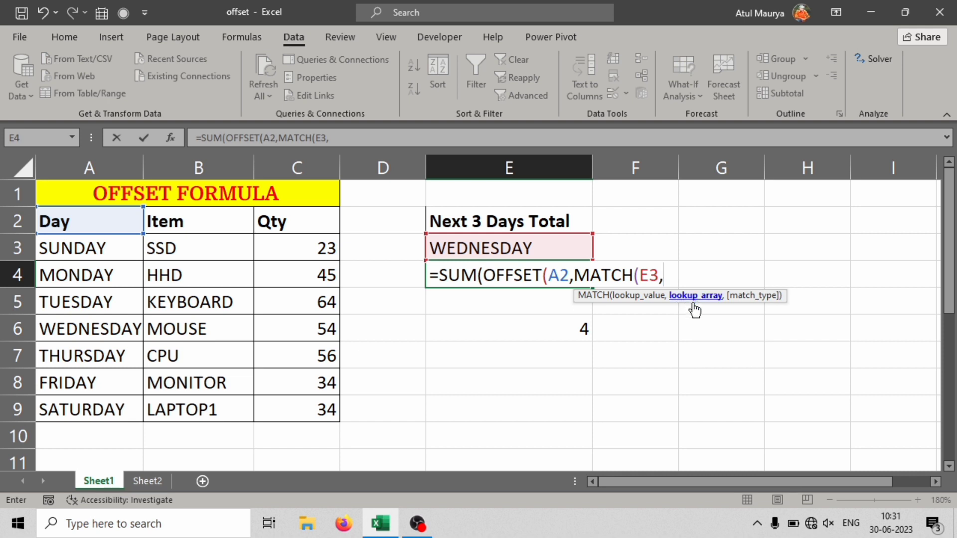
{"action": "left_click_drag", "start_coordinate": [115, 253], "coordinate": [102, 406]}
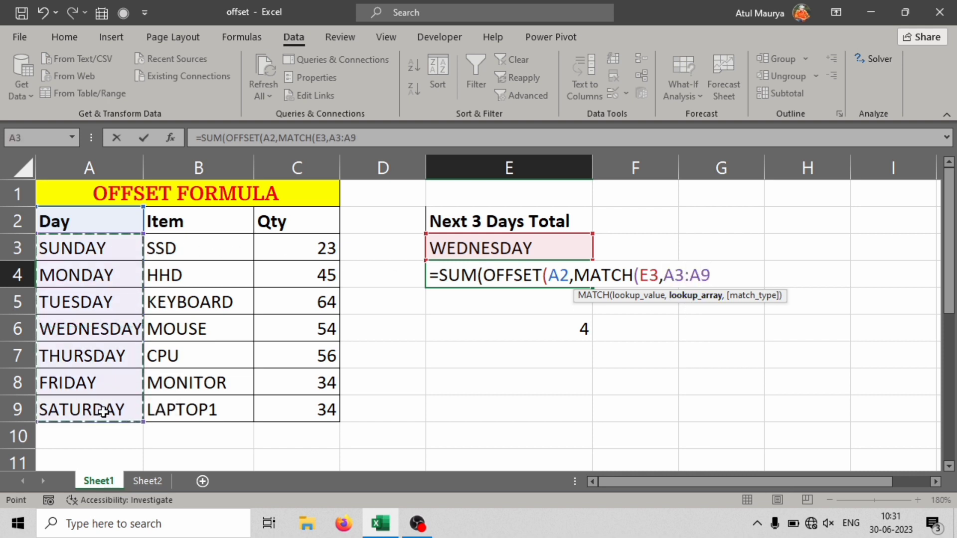
{"action": "type", "text": ","}
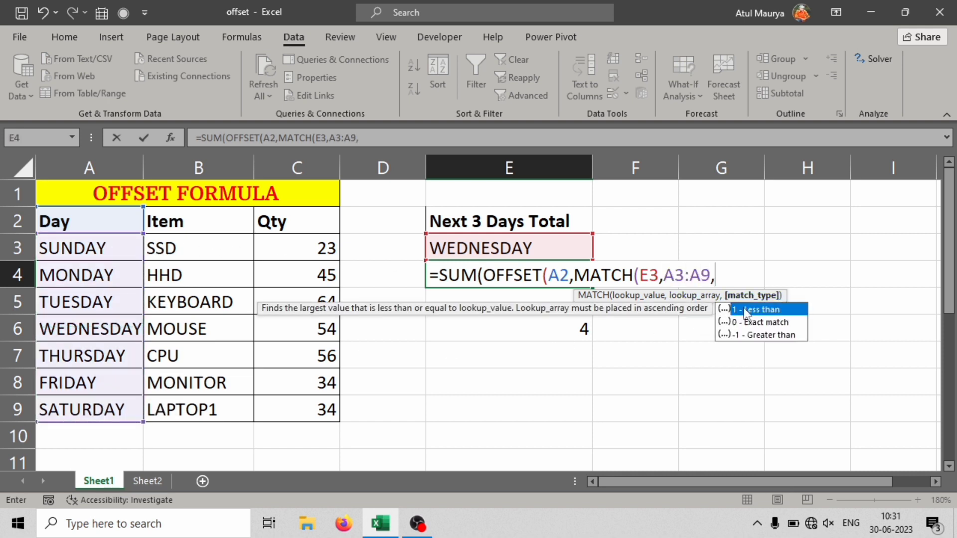
{"action": "type", "text": "0"}
{"action": "type", "text": ")"}
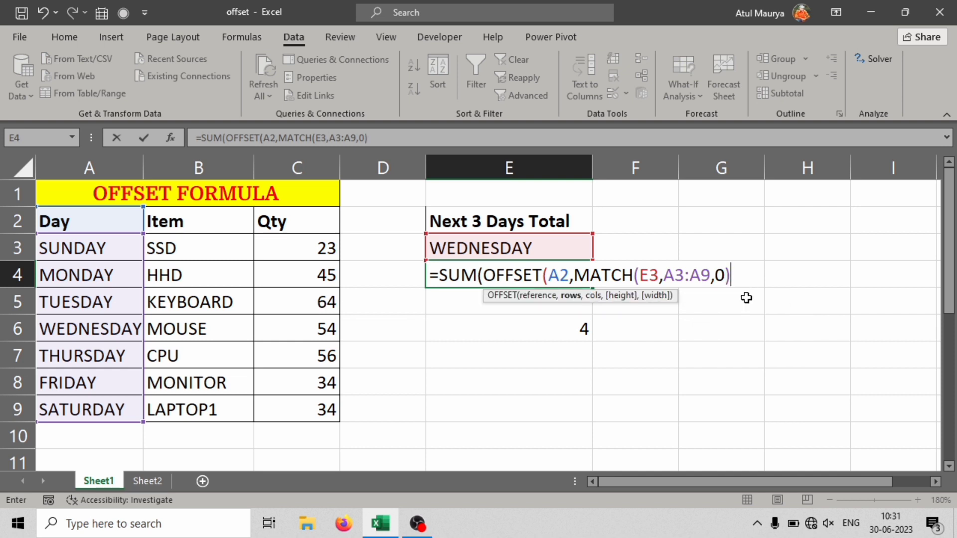
Step: Complete the OFFSET formula in E4 with 2 columns, height 3 and width 1, and accept the closing-bracket correction
{"action": "type", "text": ","}
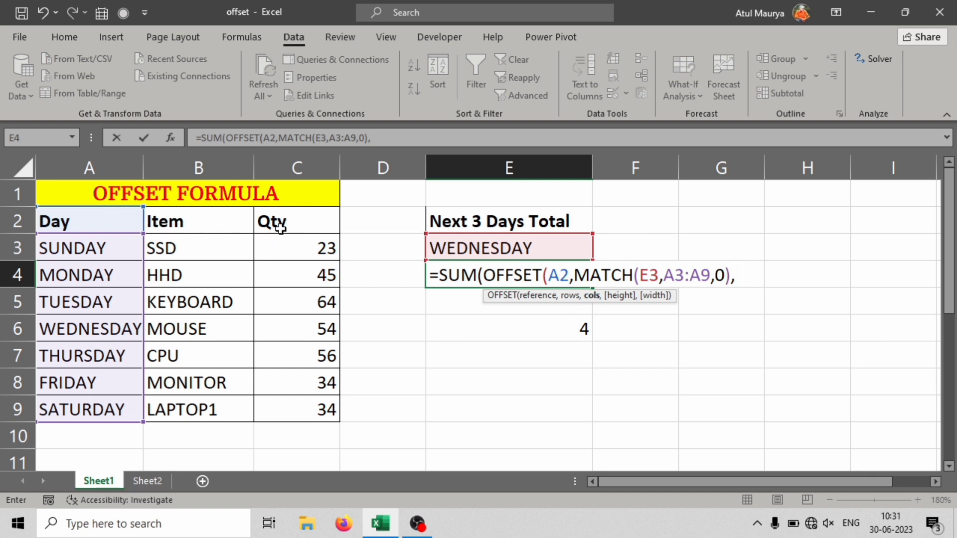
{"action": "type", "text": "2,"}
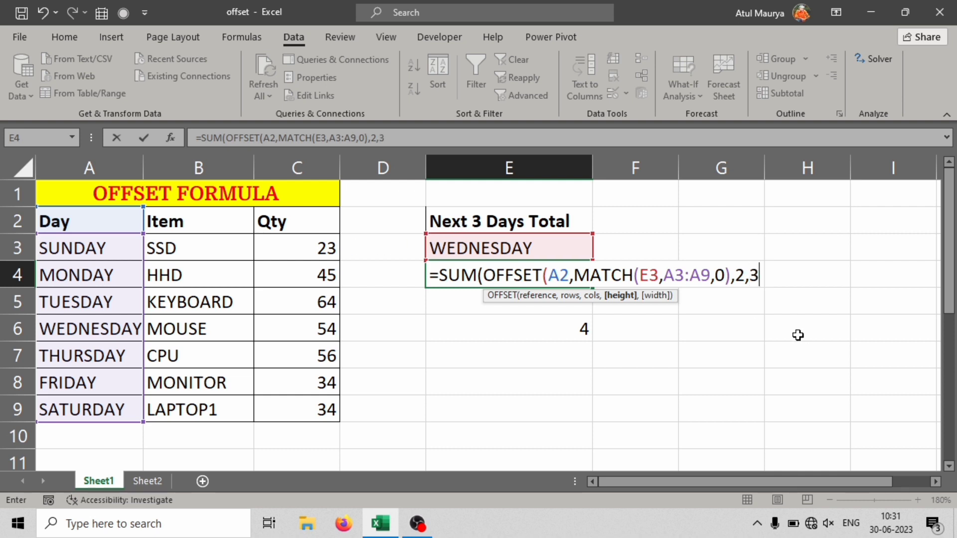
{"action": "type", "text": "3,"}
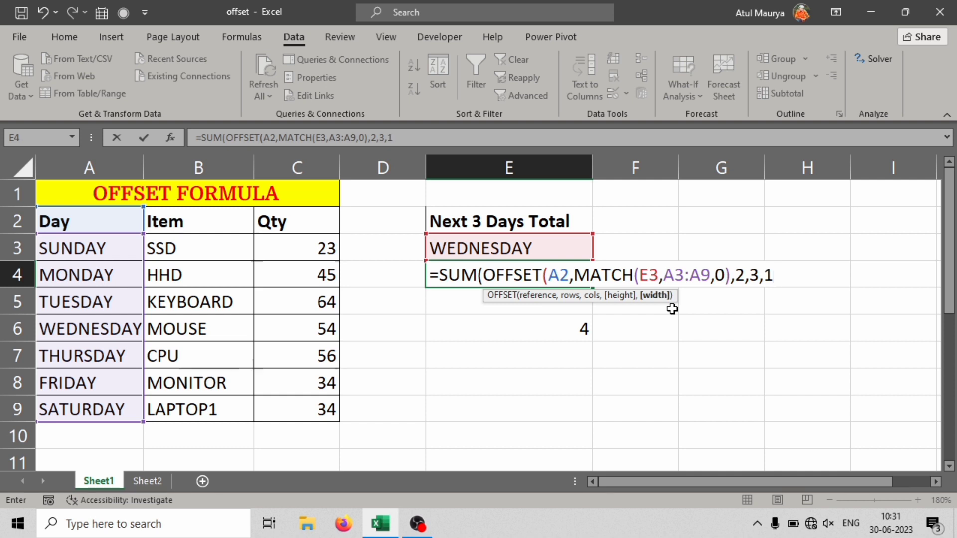
{"action": "type", "text": "1"}
{"action": "key", "text": "Return"}
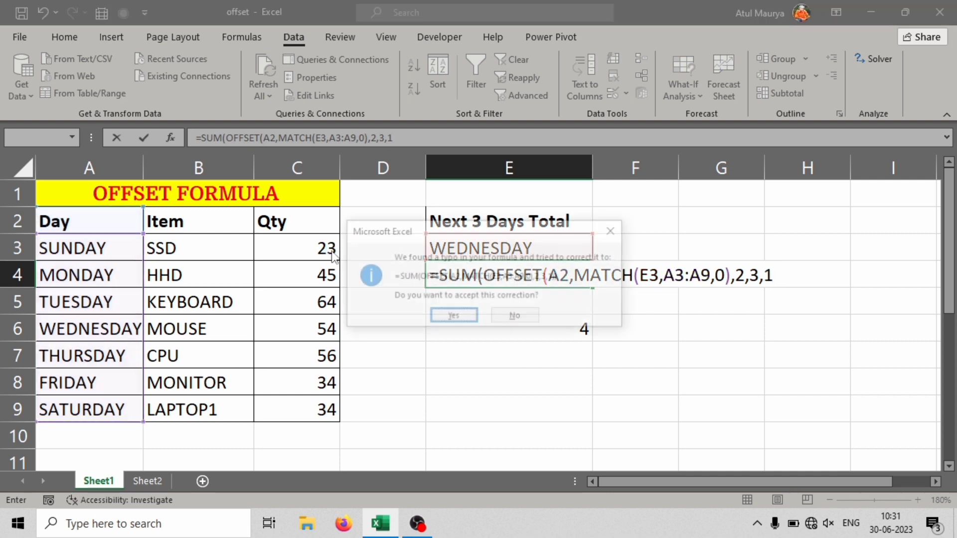
{"action": "key", "text": "Return"}
{"action": "left_click", "coordinate": [534, 273]}
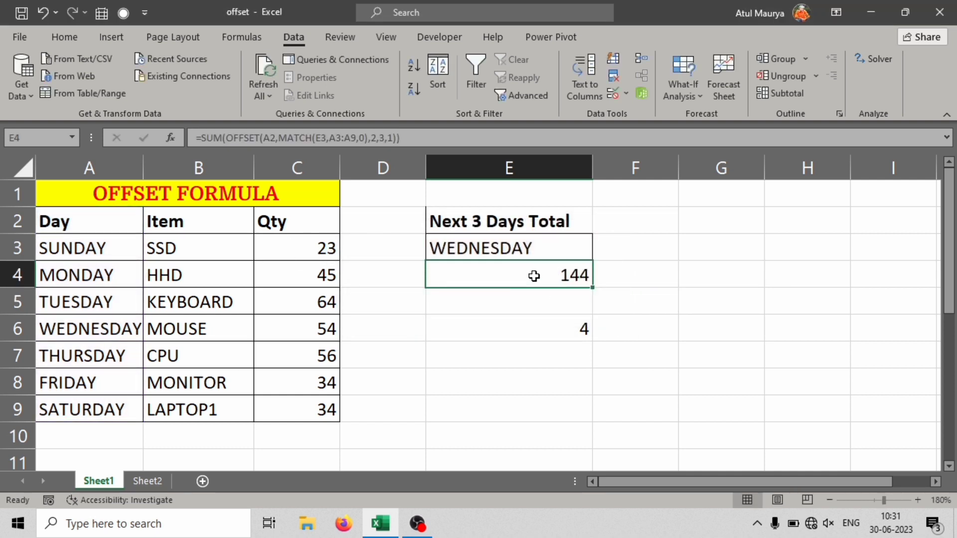
Step: Choose MONDAY from the day list in cell E3
{"action": "left_click", "coordinate": [414, 312]}
{"action": "left_click_drag", "start_coordinate": [415, 314], "coordinate": [607, 372]}
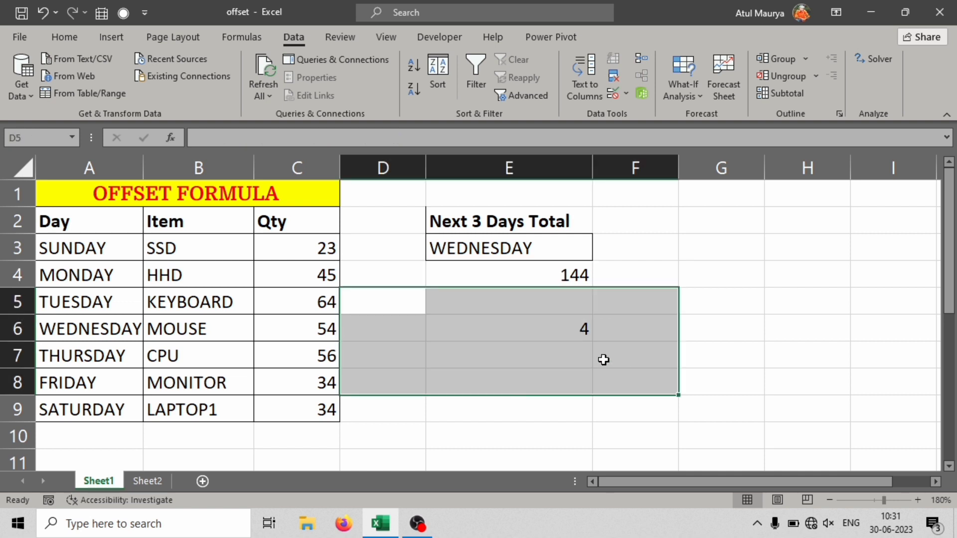
{"action": "left_click", "coordinate": [580, 354]}
{"action": "left_click", "coordinate": [540, 253]}
{"action": "left_click", "coordinate": [599, 254]}
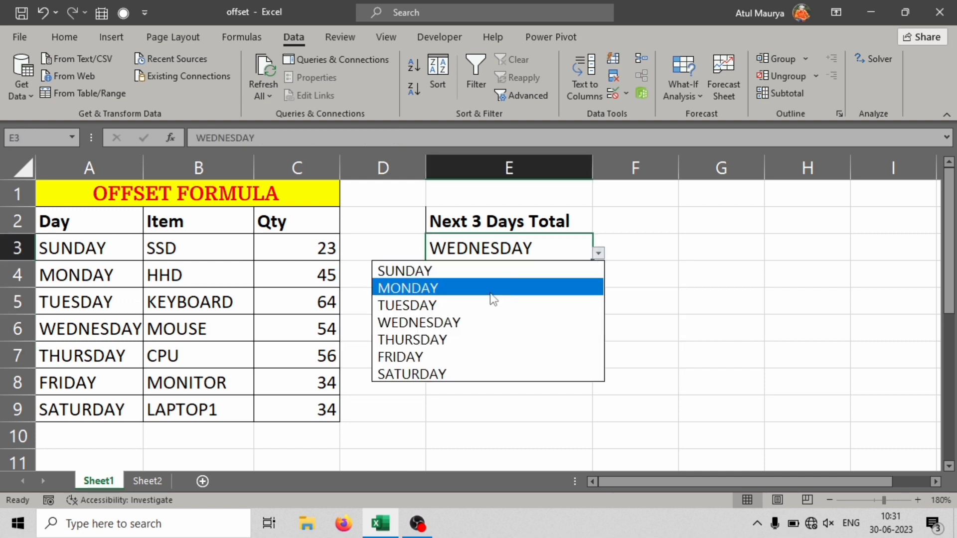
{"action": "left_click", "coordinate": [478, 288]}
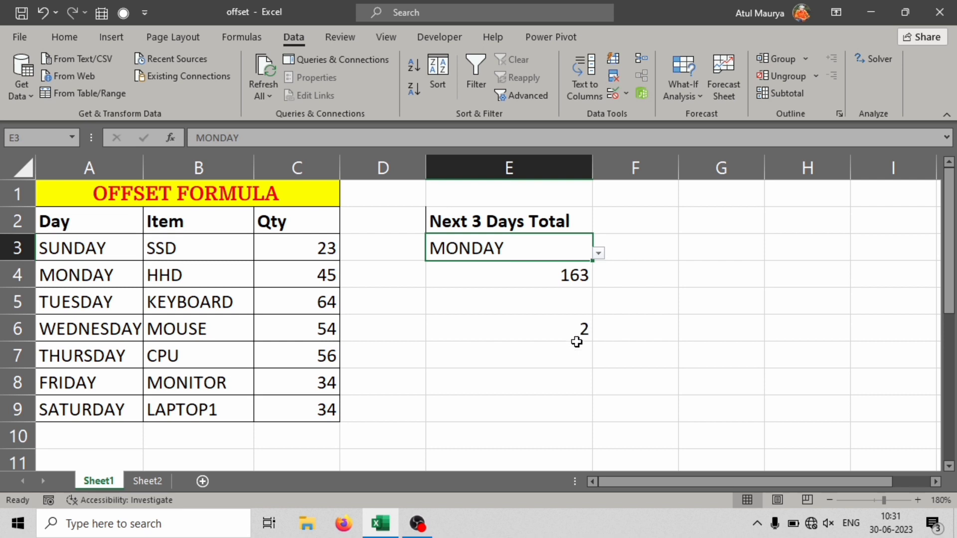
Step: Compare the total in E4 with the sum of the three quantities following MONDAY, C5:C7
{"action": "left_click", "coordinate": [138, 277]}
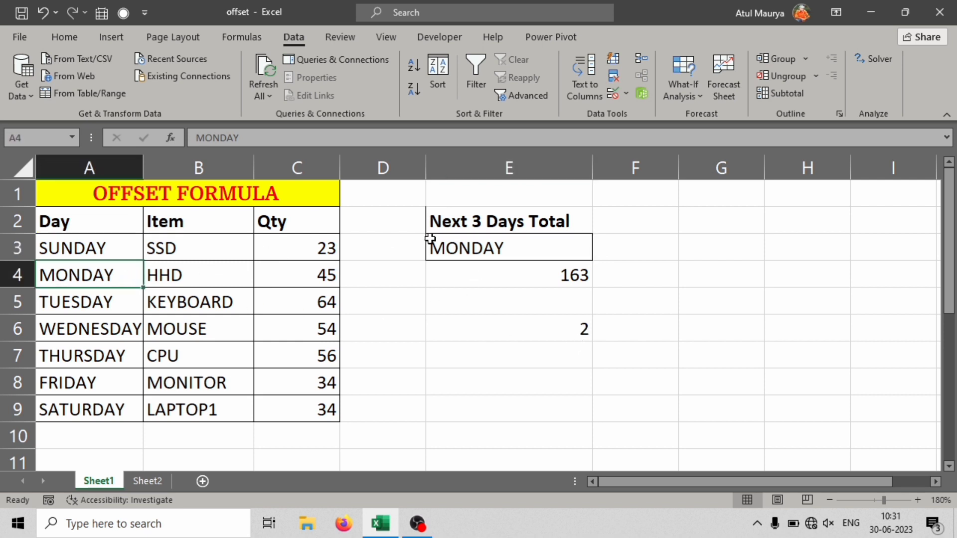
{"action": "left_click", "coordinate": [101, 299]}
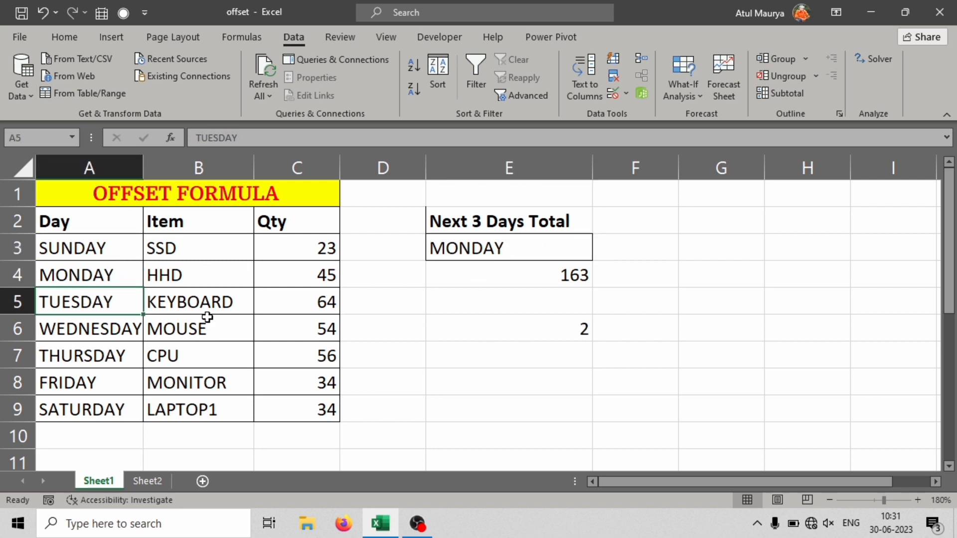
{"action": "left_click_drag", "start_coordinate": [312, 306], "coordinate": [316, 362]}
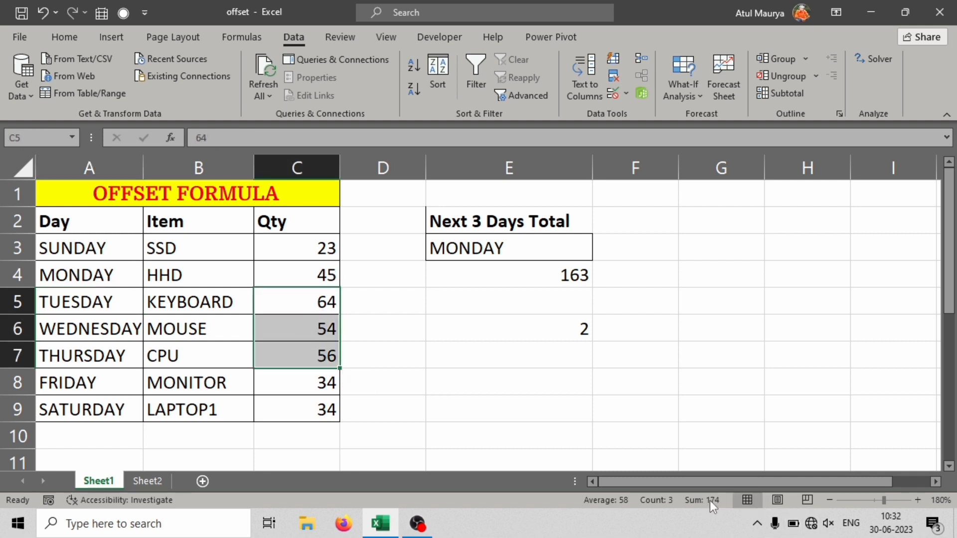
{"action": "left_click", "coordinate": [486, 277]}
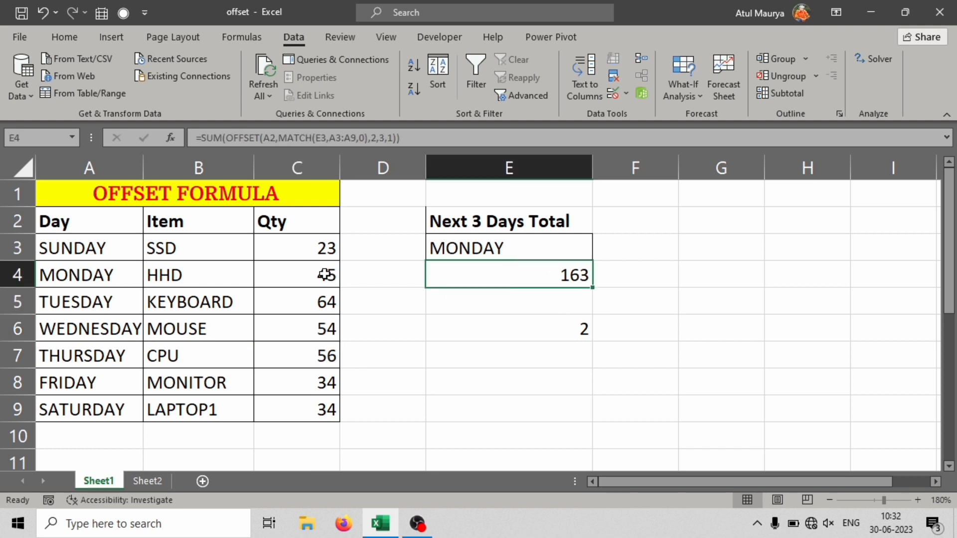
Step: Check the total in E4 against the sum of C4:C6, counting MONDAY's own row as the first day
{"action": "left_click_drag", "start_coordinate": [326, 274], "coordinate": [329, 332]}
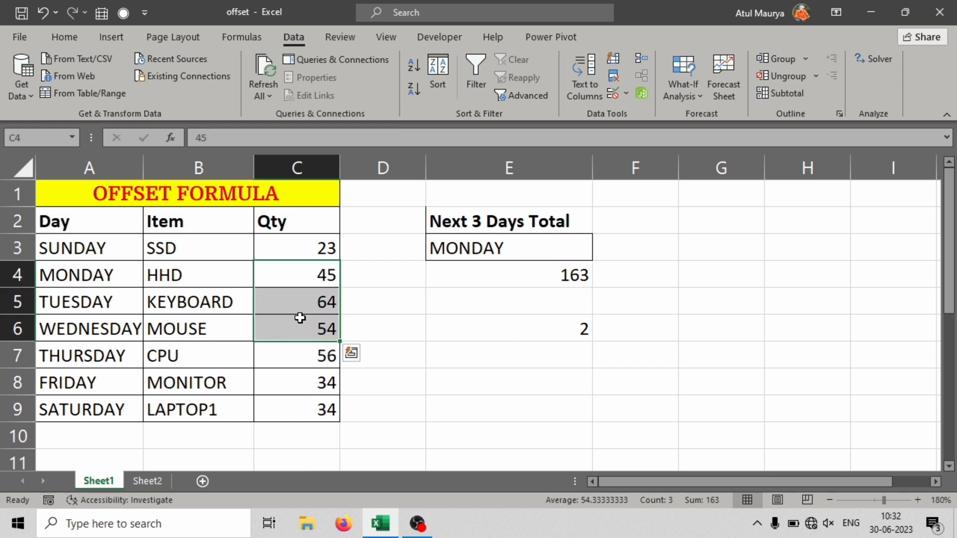
{"action": "left_click", "coordinate": [483, 247]}
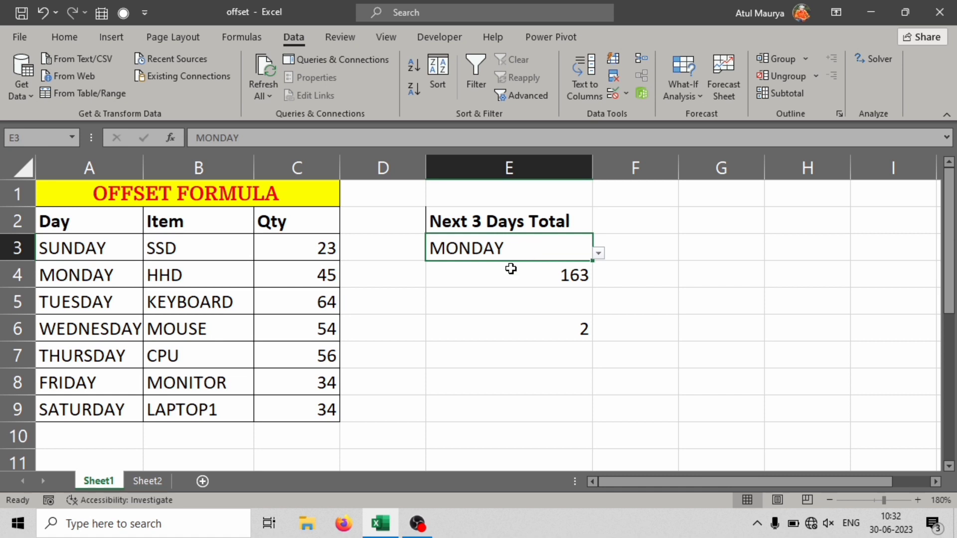
{"action": "left_click", "coordinate": [71, 280]}
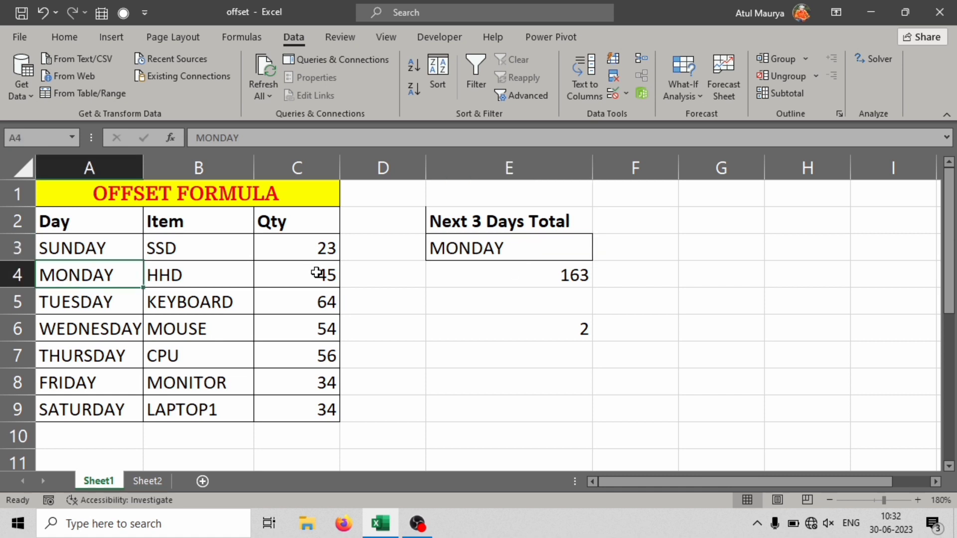
{"action": "left_click_drag", "start_coordinate": [317, 273], "coordinate": [319, 327]}
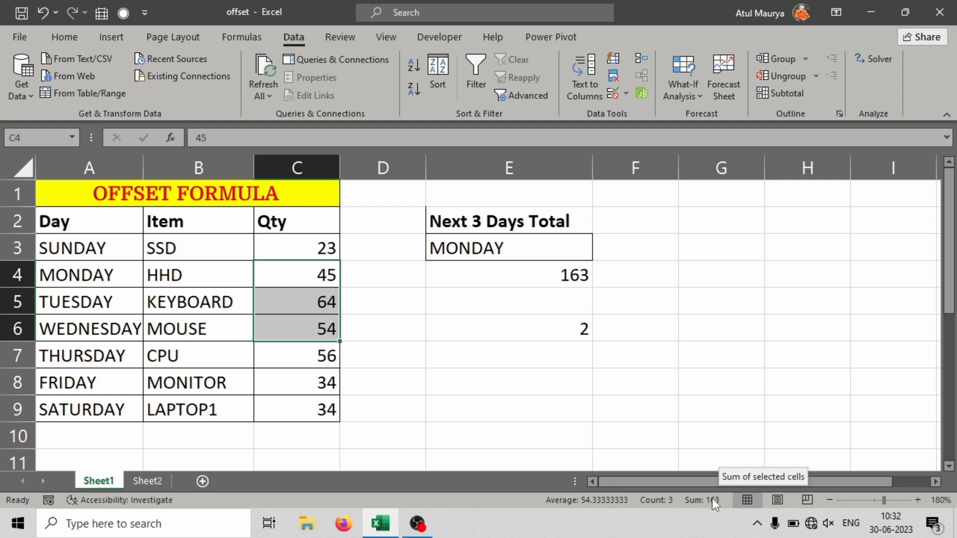
Step: Choose SUNDAY from the list in E3 and check the total in E4 against the sum of C3:C5
{"action": "left_click", "coordinate": [517, 256]}
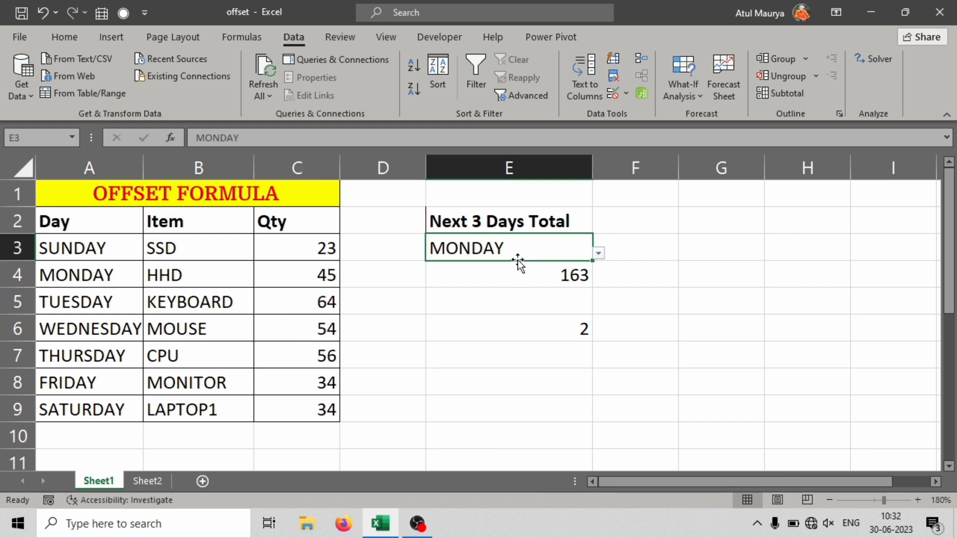
{"action": "left_click", "coordinate": [599, 253]}
{"action": "left_click", "coordinate": [455, 271]}
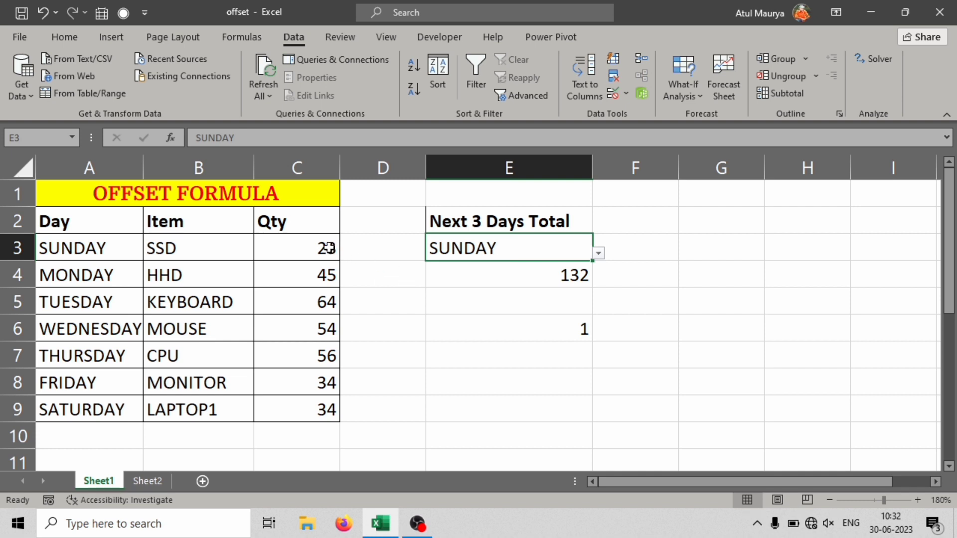
{"action": "left_click_drag", "start_coordinate": [329, 248], "coordinate": [331, 299]}
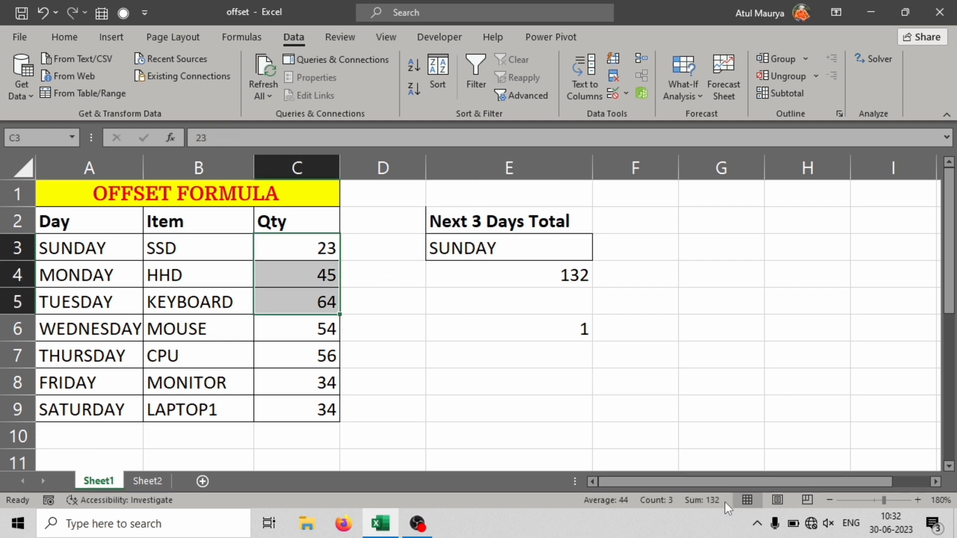
{"action": "left_click", "coordinate": [541, 280]}
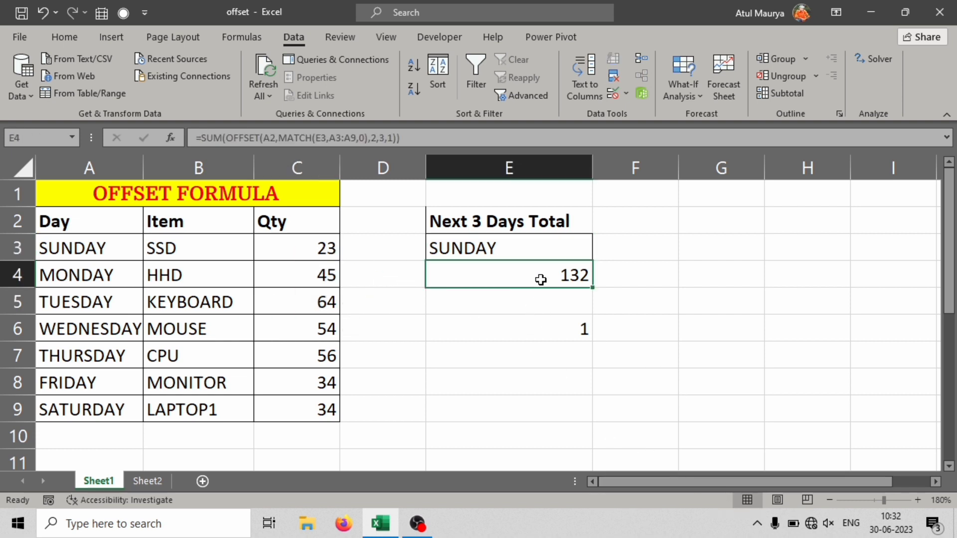
Step: Clear the MATCH formula from cell E6 and begin a new MATCH( formula there
{"action": "left_click_drag", "start_coordinate": [478, 331], "coordinate": [612, 361]}
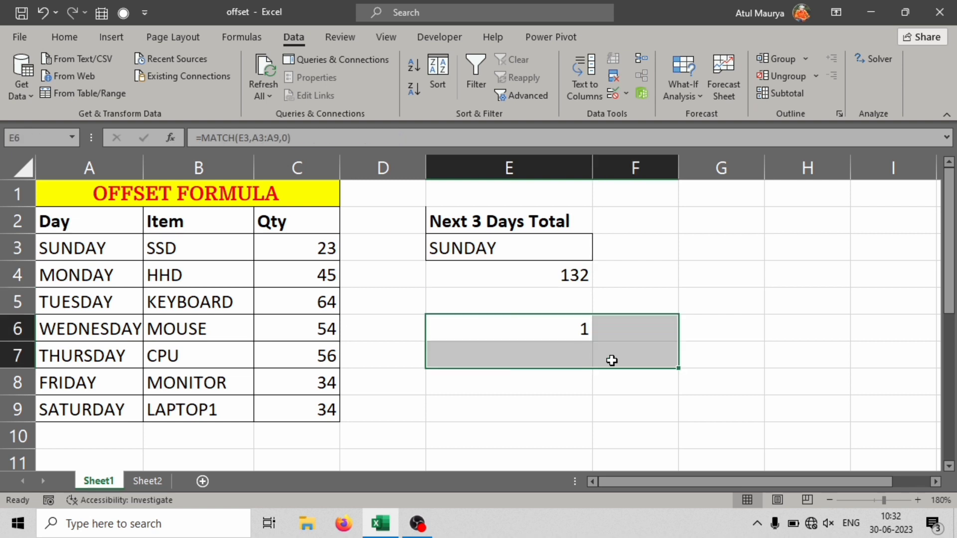
{"action": "key", "text": "Delete"}
{"action": "left_click", "coordinate": [567, 334]}
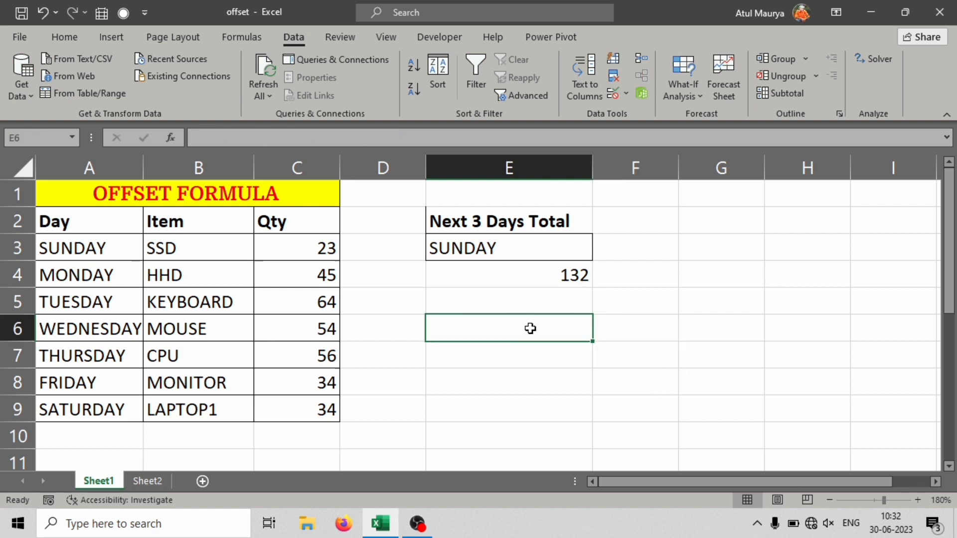
{"action": "type", "text": "="}
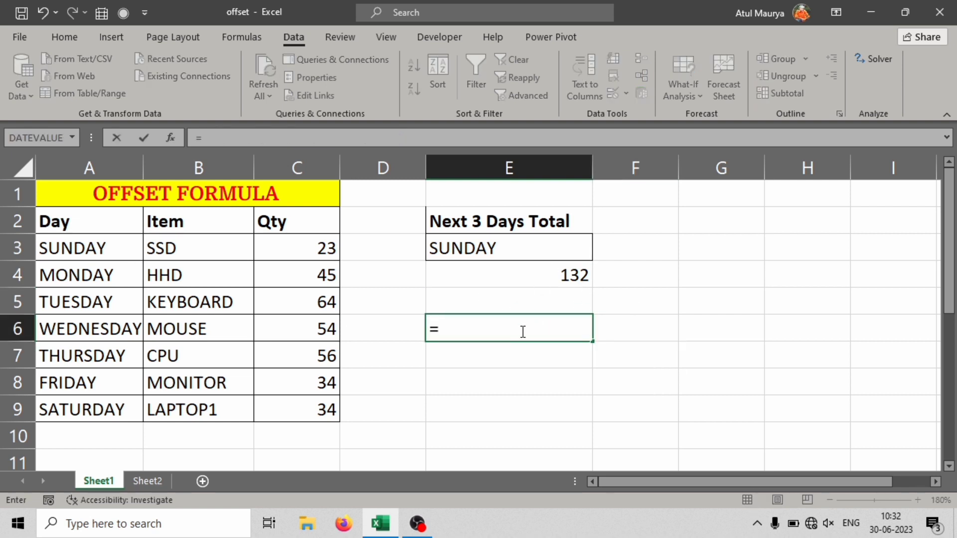
{"action": "type", "text": "math"}
{"action": "key", "text": "BackSpace"}
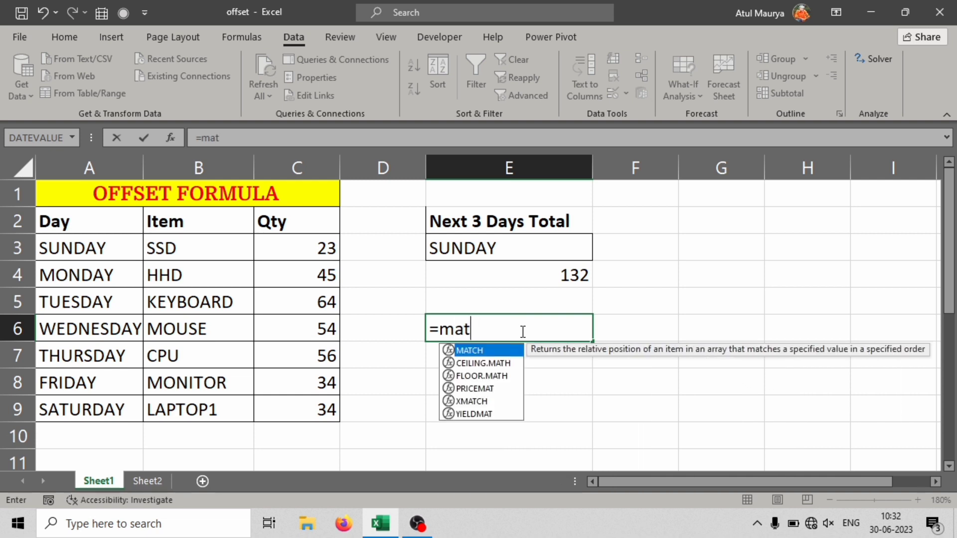
{"action": "type", "text": "c"}
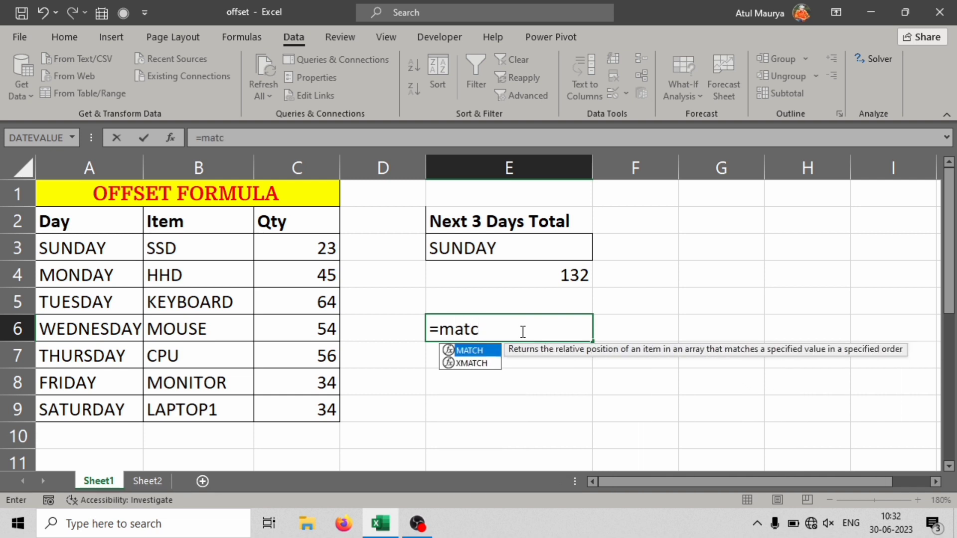
{"action": "key", "text": "Tab"}
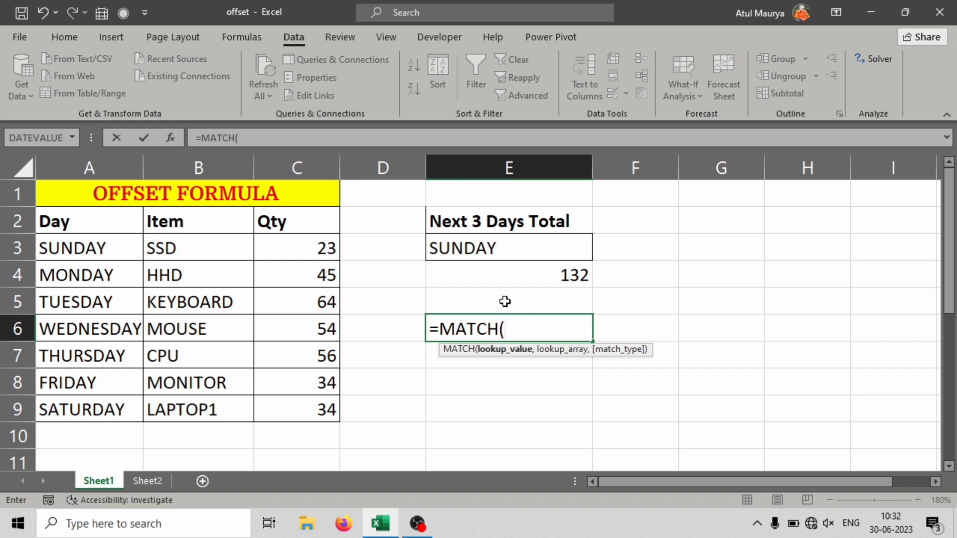
Step: Complete the MATCH formula in E6 with lookup value E3, lookup array A3:A9 and match type 0
{"action": "left_click", "coordinate": [467, 250]}
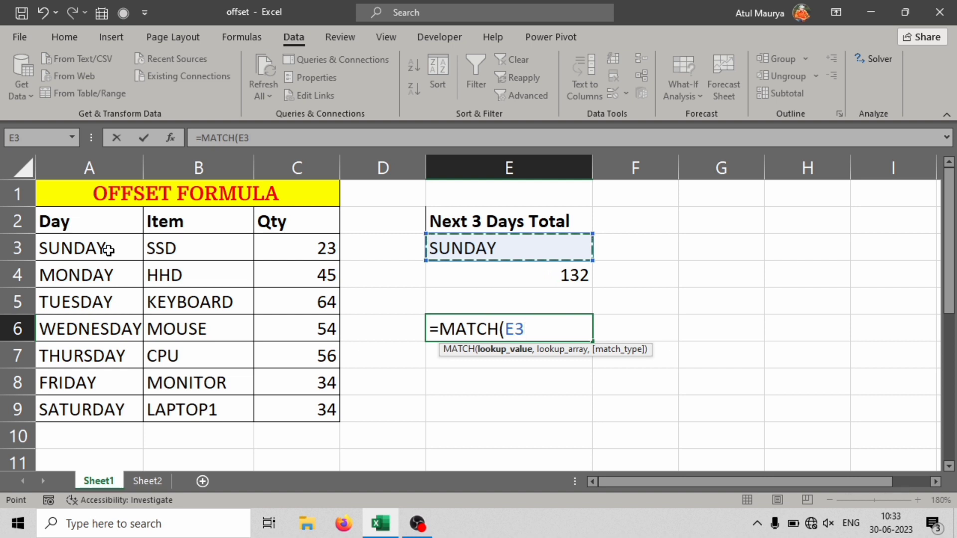
{"action": "type", "text": ","}
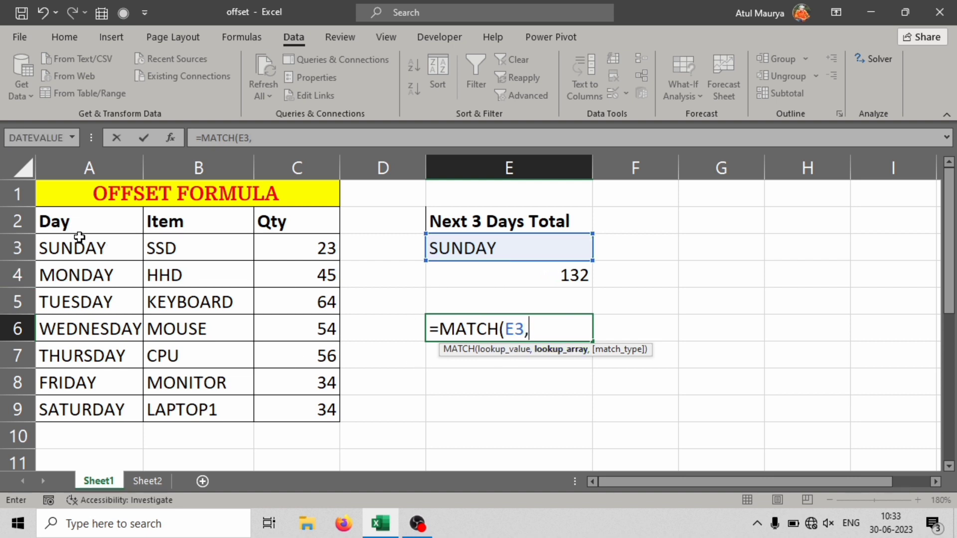
{"action": "left_click_drag", "start_coordinate": [80, 247], "coordinate": [100, 405]}
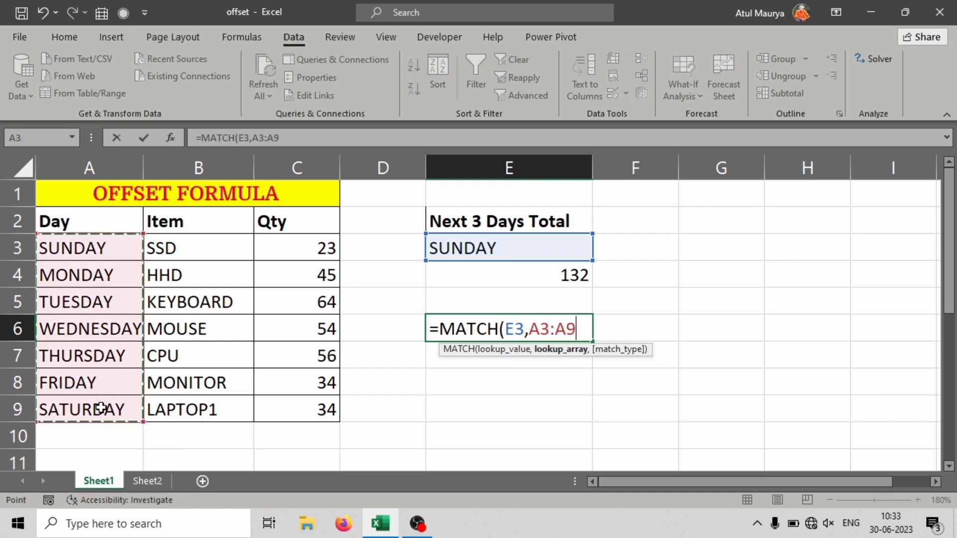
{"action": "type", "text": ","}
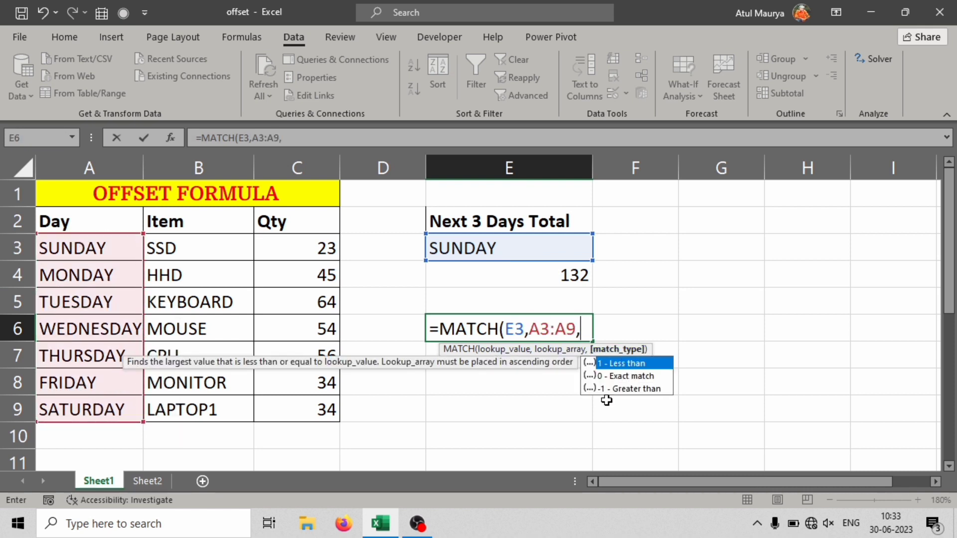
{"action": "type", "text": "0"}
{"action": "key", "text": "Return"}
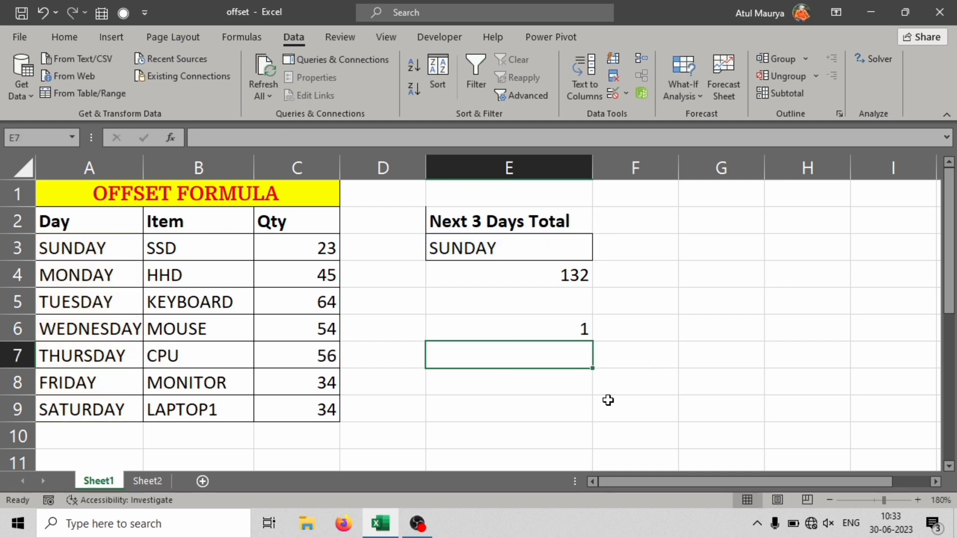
{"action": "left_click", "coordinate": [542, 324]}
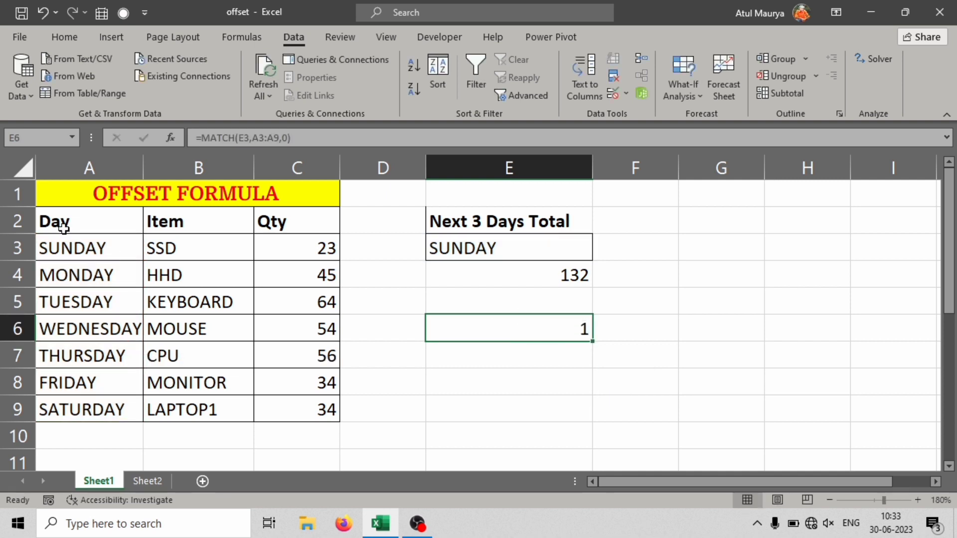
Step: Choose THURSDAY from the day list in cell E3
{"action": "left_click", "coordinate": [520, 251]}
{"action": "left_click", "coordinate": [598, 253]}
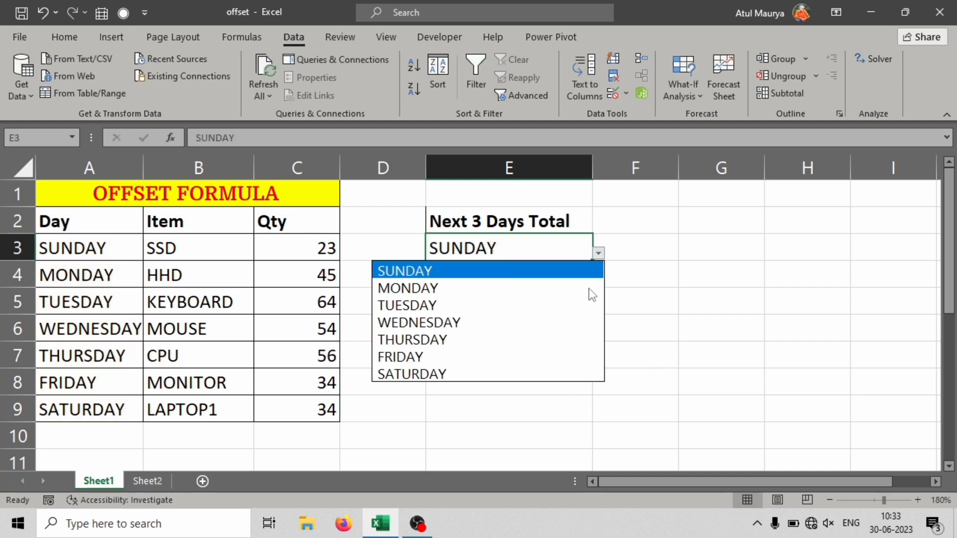
{"action": "left_click", "coordinate": [478, 343]}
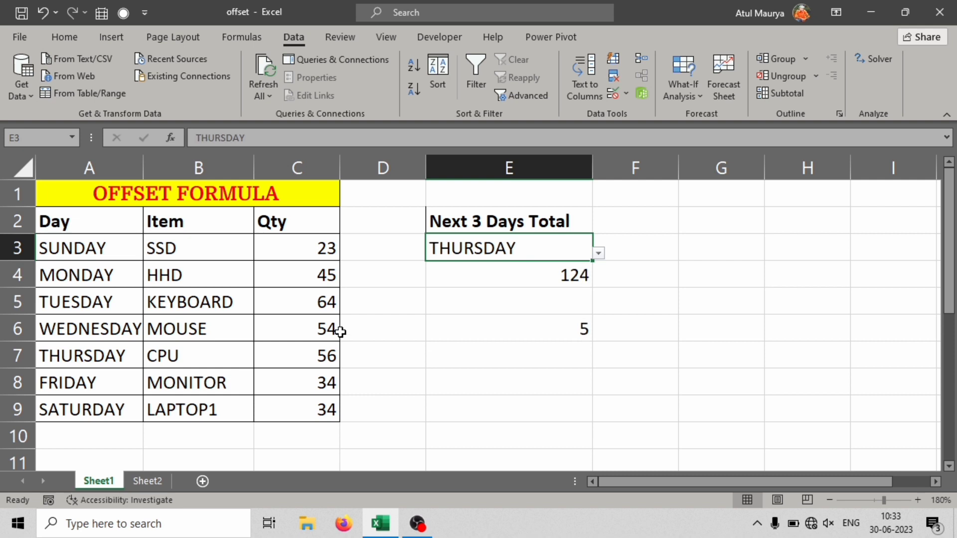
Step: Check the MATCH result in E6 by counting down the day cells from A3 to THURSDAY in A7
{"action": "left_click", "coordinate": [565, 332]}
{"action": "left_click", "coordinate": [94, 250]}
{"action": "left_click", "coordinate": [110, 287]}
{"action": "left_click", "coordinate": [107, 302]}
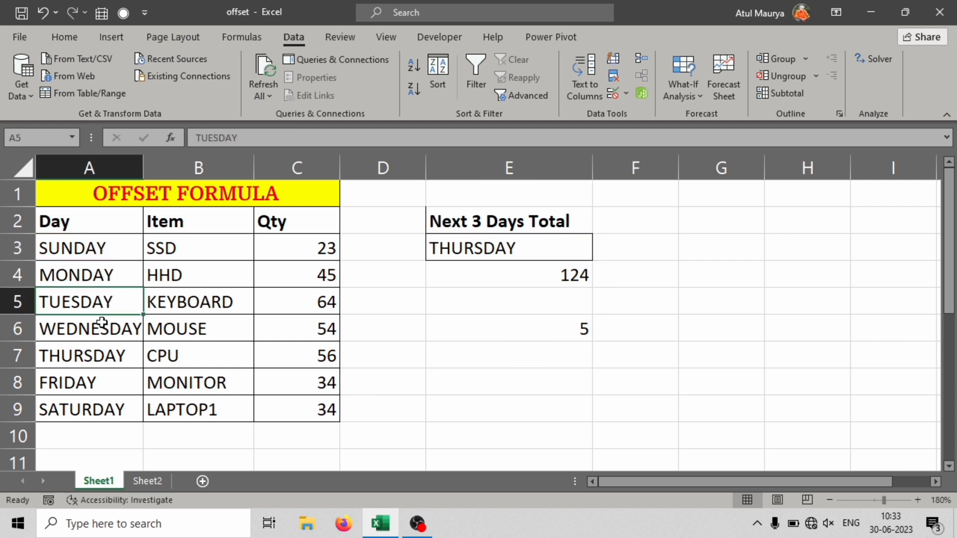
{"action": "left_click", "coordinate": [103, 326]}
{"action": "left_click", "coordinate": [97, 355]}
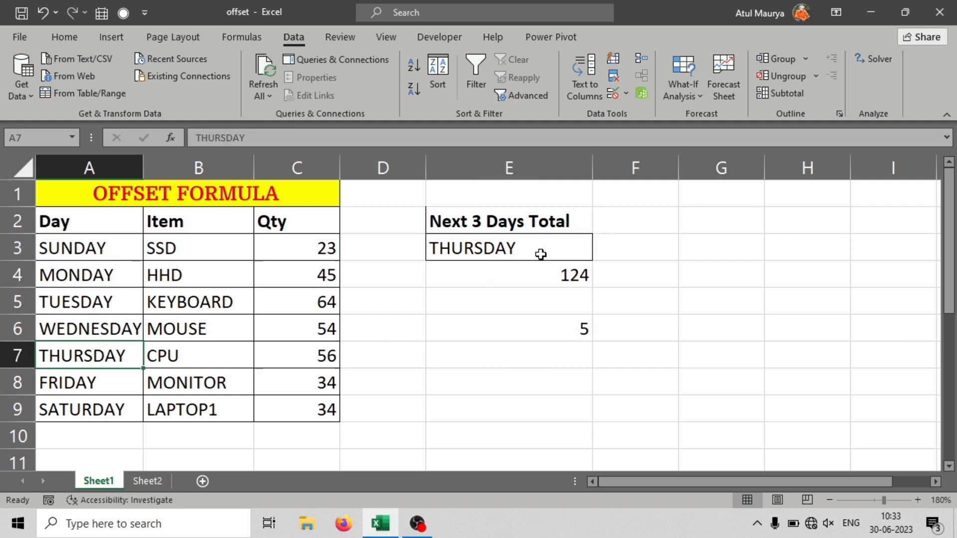
Step: Delete the contents of D5:F8, including the helper MATCH formula, and clear the total formula from cell E4
{"action": "left_click_drag", "start_coordinate": [386, 299], "coordinate": [619, 378]}
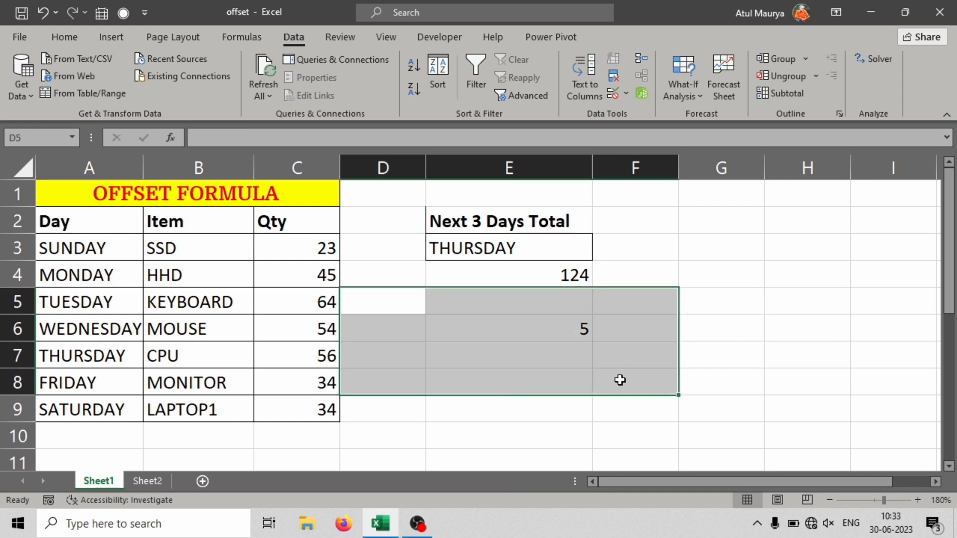
{"action": "key", "text": "Delete"}
{"action": "left_click", "coordinate": [567, 274]}
{"action": "double_click", "coordinate": [566, 274]}
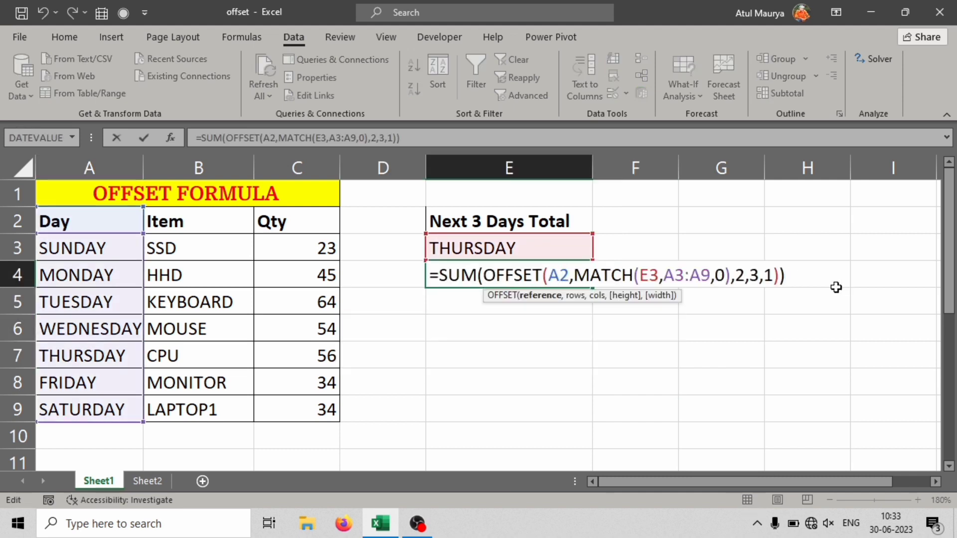
{"action": "left_click_drag", "start_coordinate": [797, 273], "coordinate": [399, 286]}
{"action": "key", "text": "Delete"}
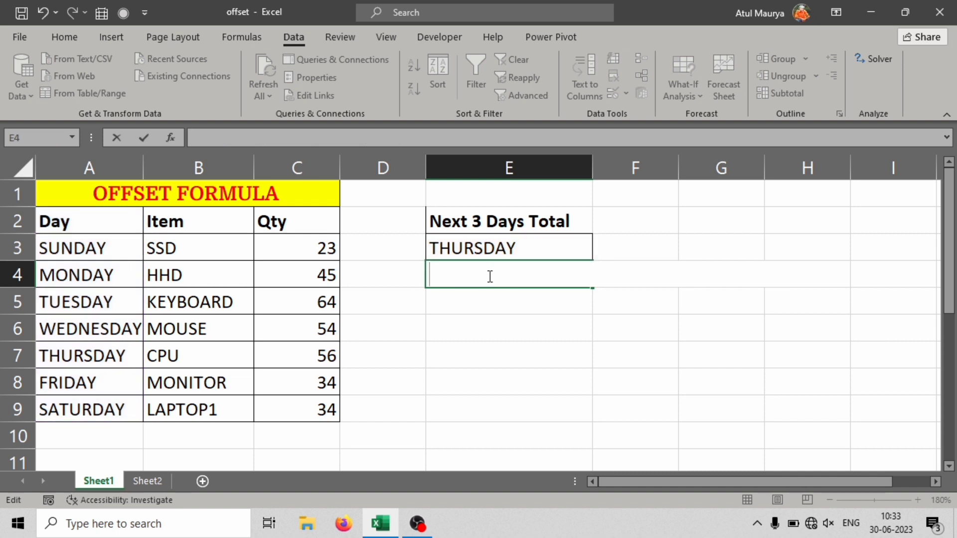
Step: Begin a new formula in E4 with SUM(OFFSET( and use header cell A2 as the OFFSET reference
{"action": "type", "text": "=sum"}
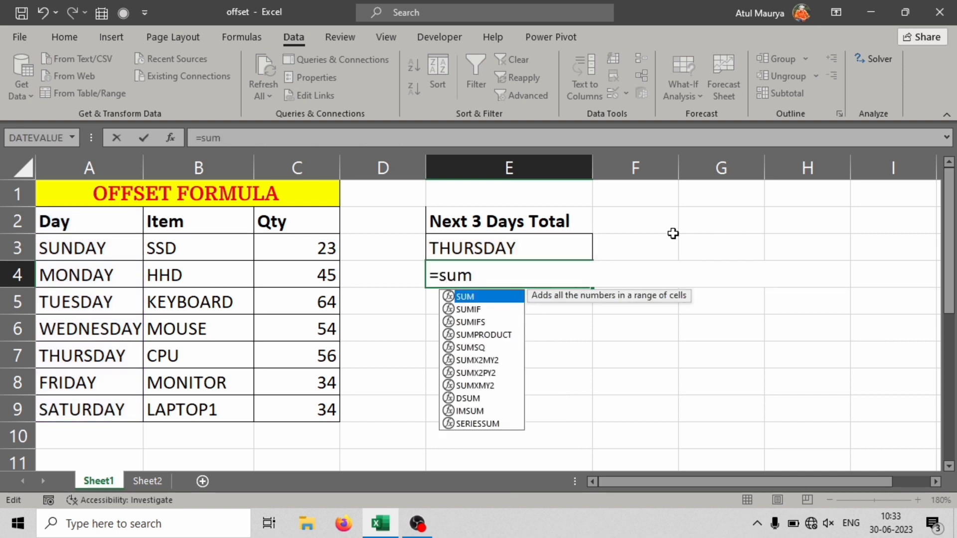
{"action": "key", "text": "Tab"}
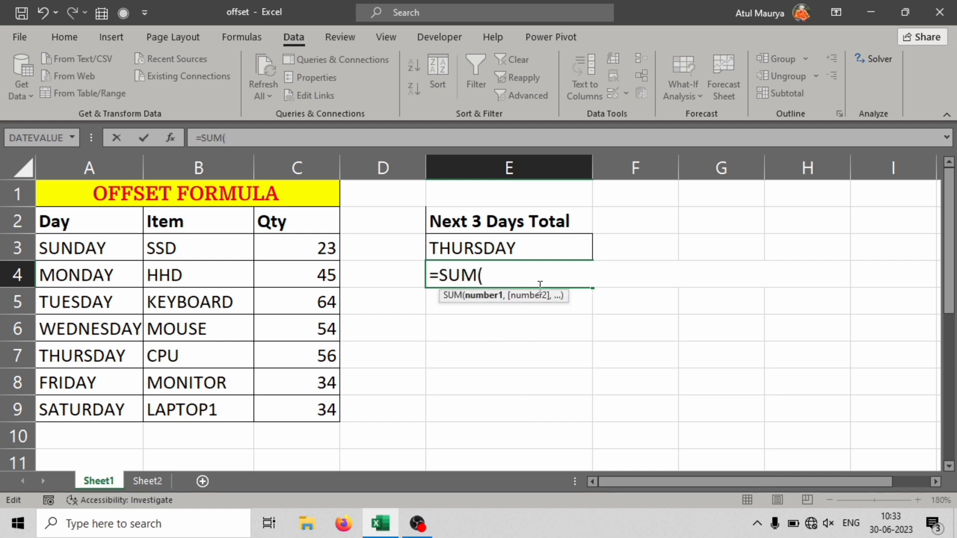
{"action": "type", "text": "off"}
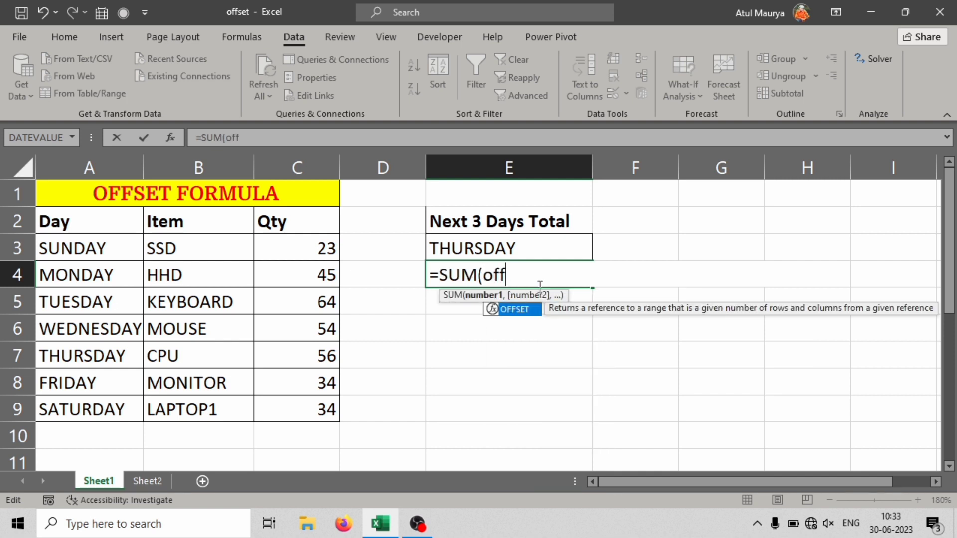
{"action": "key", "text": "Tab"}
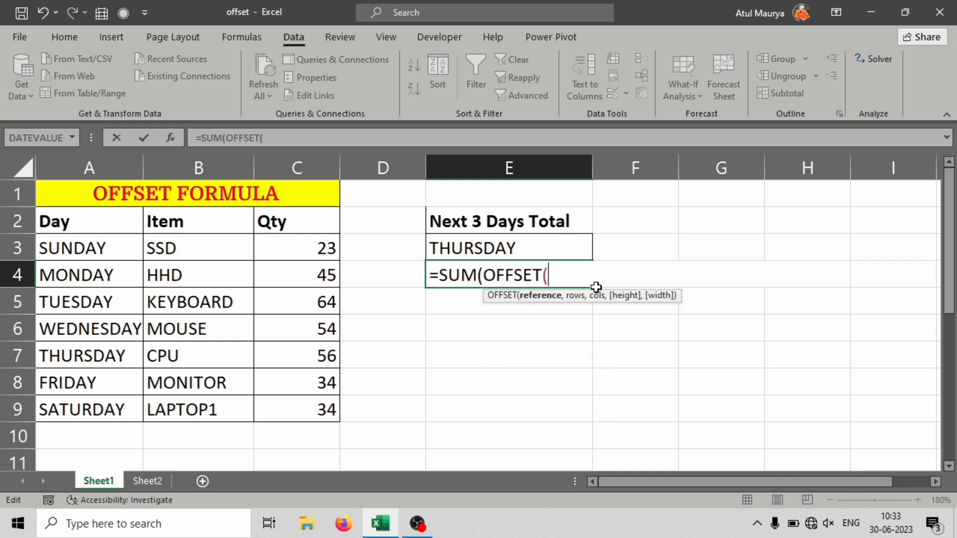
{"action": "left_click", "coordinate": [111, 220]}
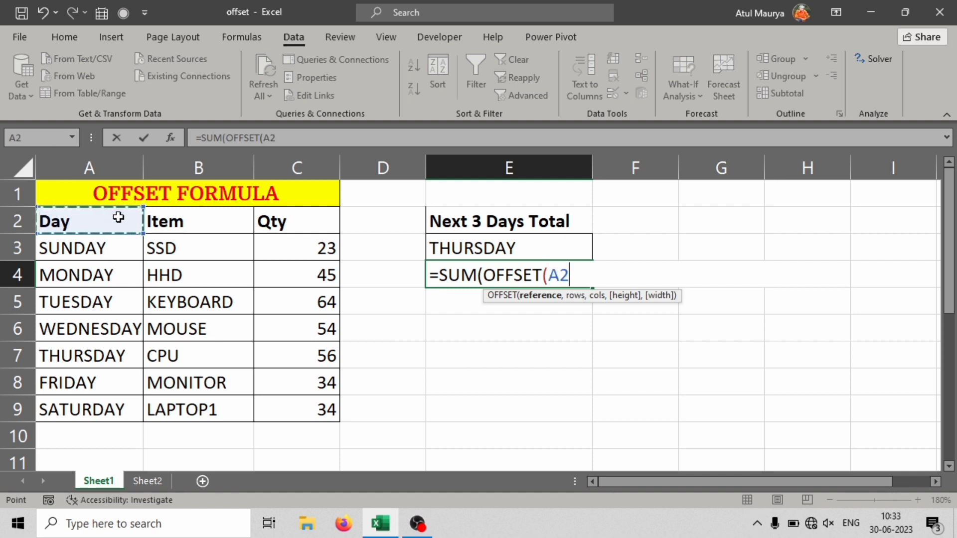
{"action": "type", "text": ","}
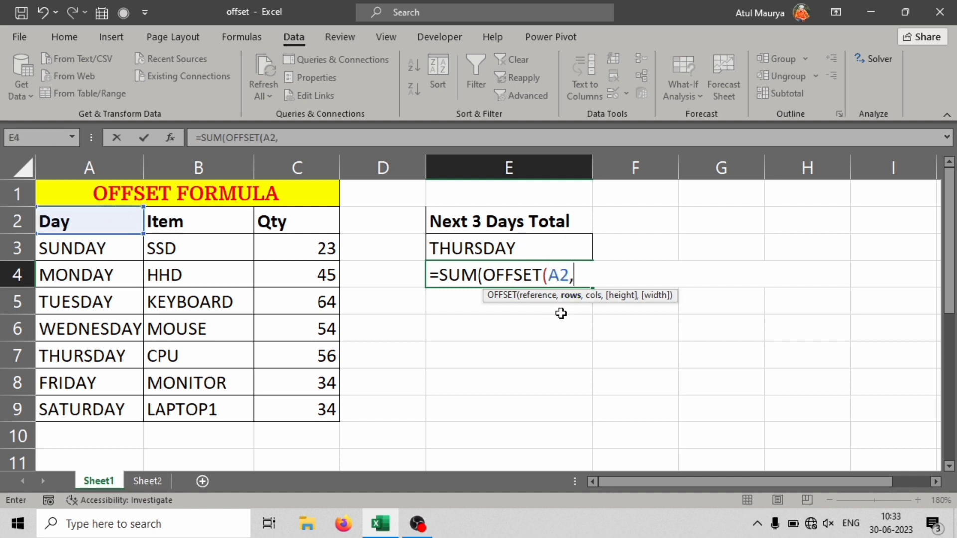
Step: Nest MATCH(E3,A3:A9,0) as the rows argument of the OFFSET formula in E4
{"action": "type", "text": "match"}
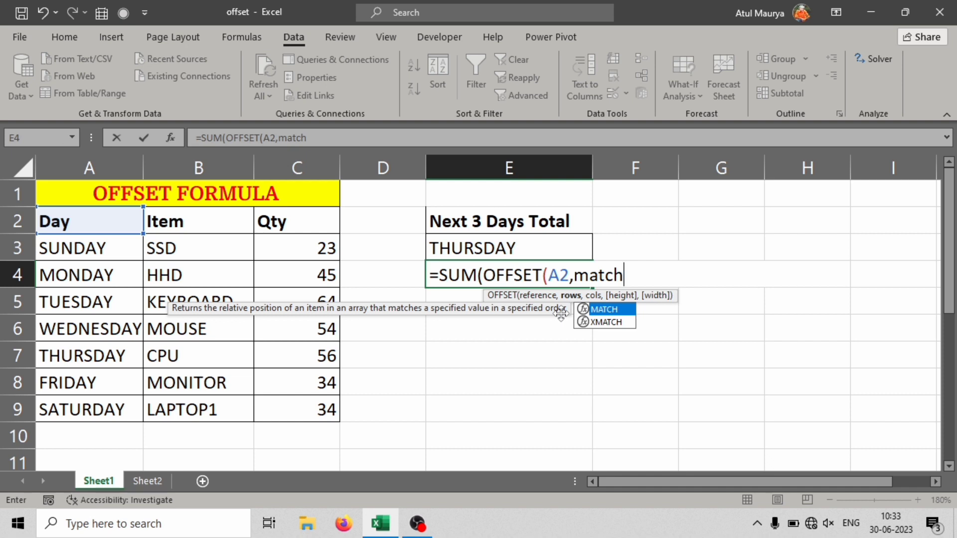
{"action": "key", "text": "Tab"}
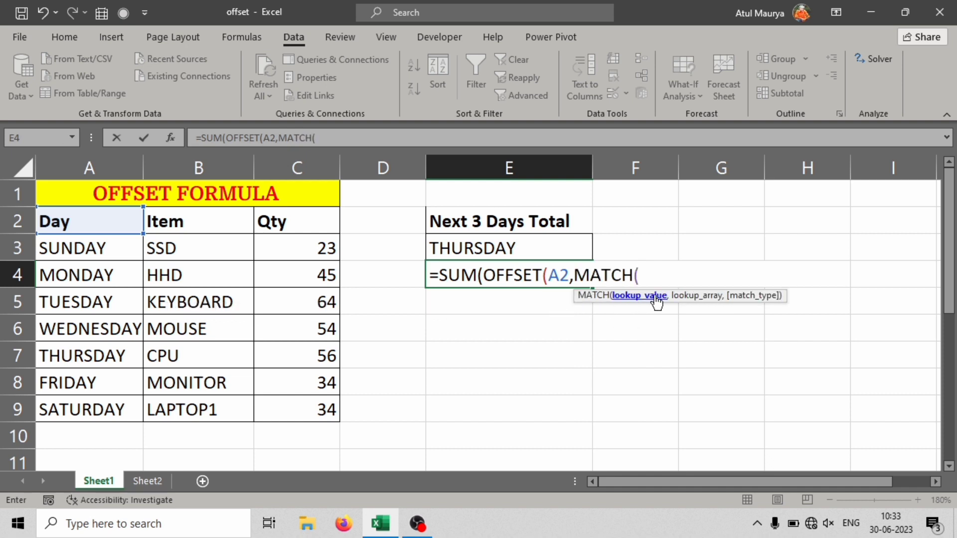
{"action": "left_click", "coordinate": [513, 247]}
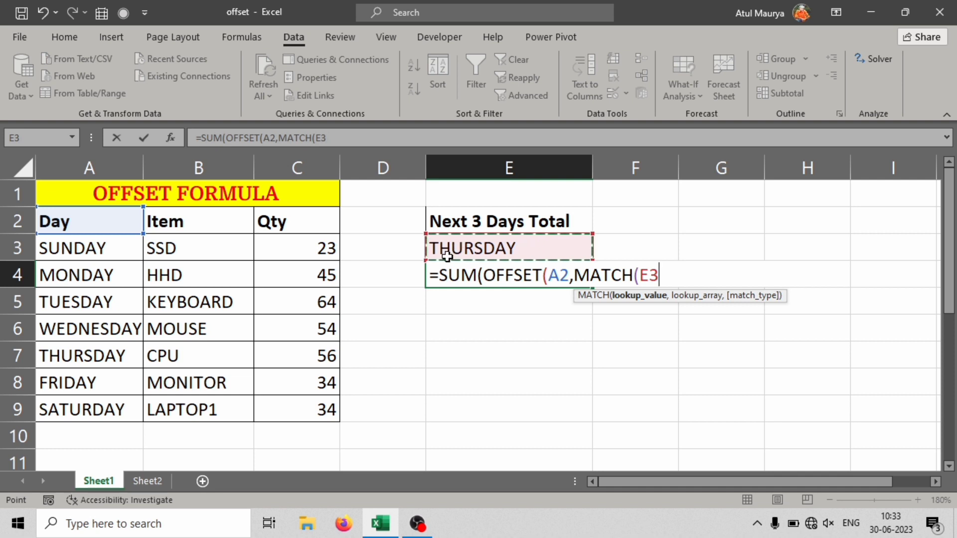
{"action": "type", "text": ","}
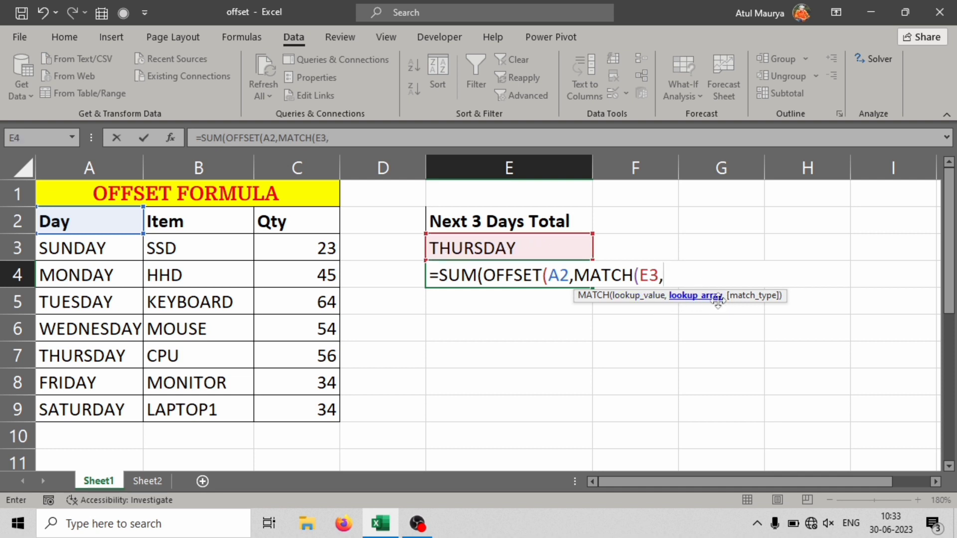
{"action": "left_click_drag", "start_coordinate": [112, 248], "coordinate": [106, 421]}
{"action": "type", "text": ","}
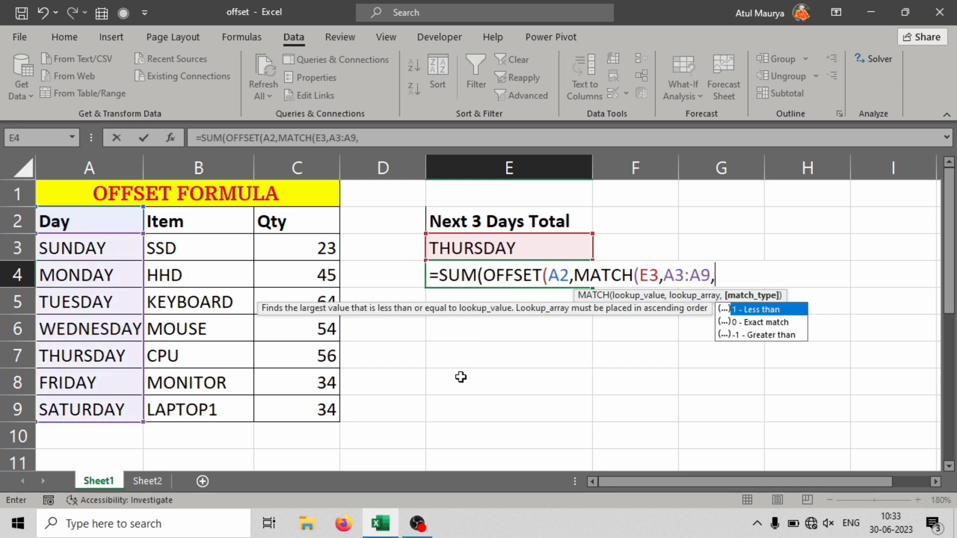
{"action": "type", "text": "0)"}
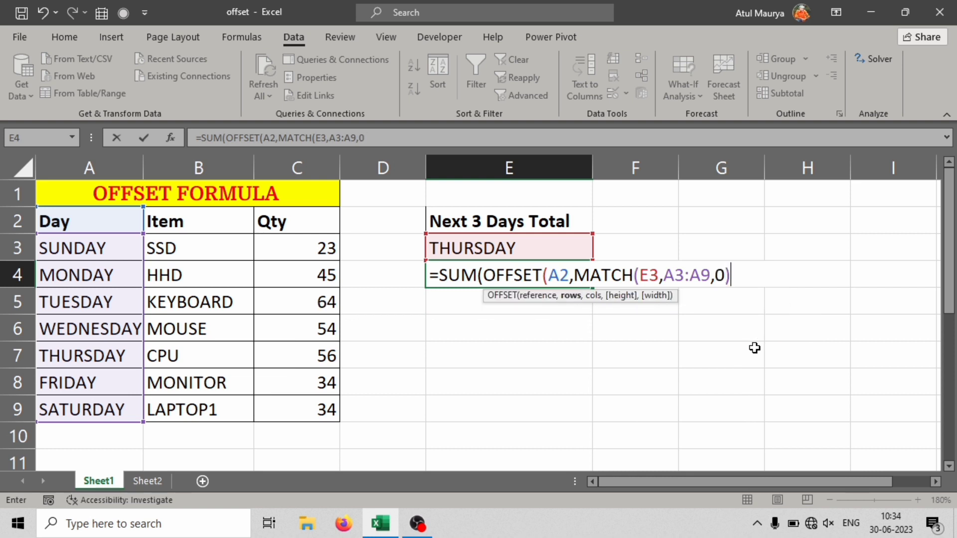
Step: Finish the E4 formula with a column offset of 2, height 3 and width 1, and enter it
{"action": "type", "text": ","}
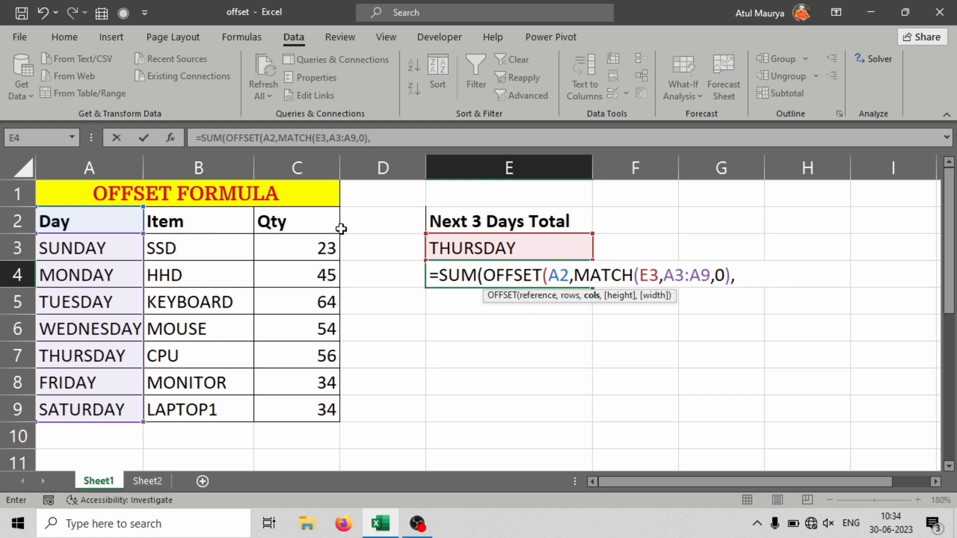
{"action": "type", "text": "2,"}
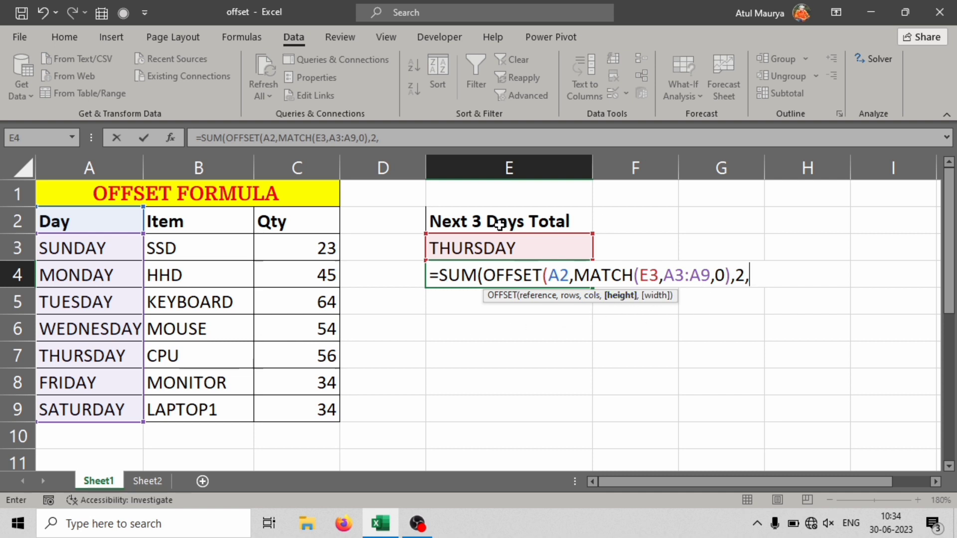
{"action": "type", "text": "3"}
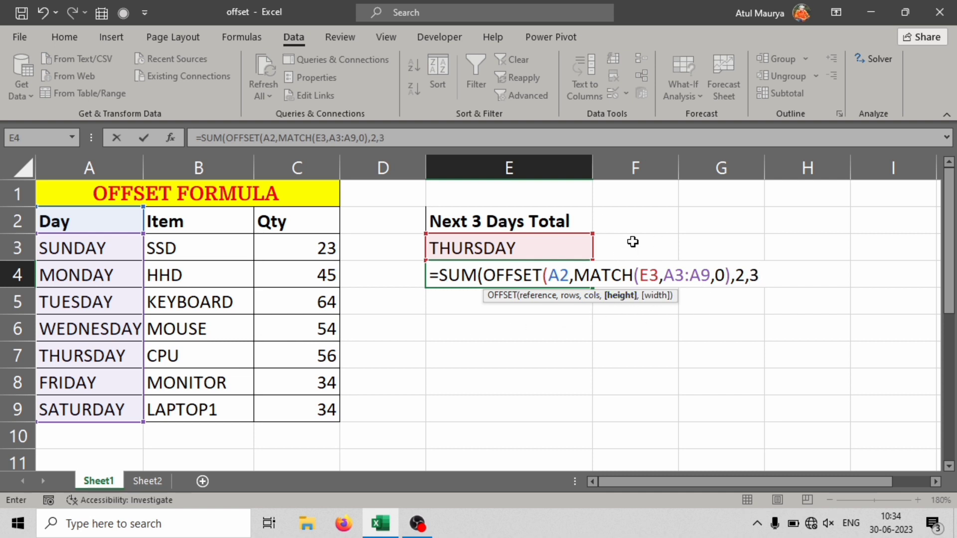
{"action": "type", "text": ",1"}
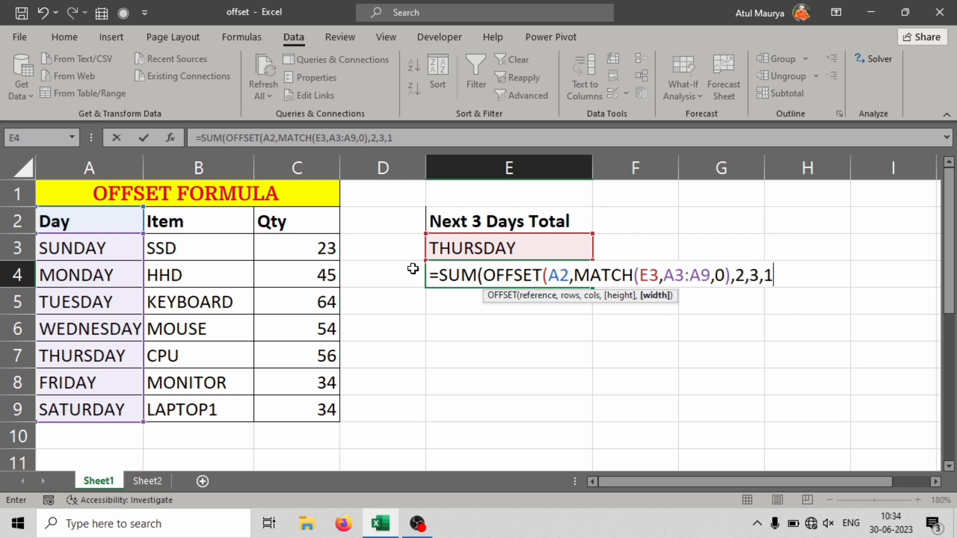
{"action": "key", "text": "Return"}
{"action": "key", "text": "Return"}
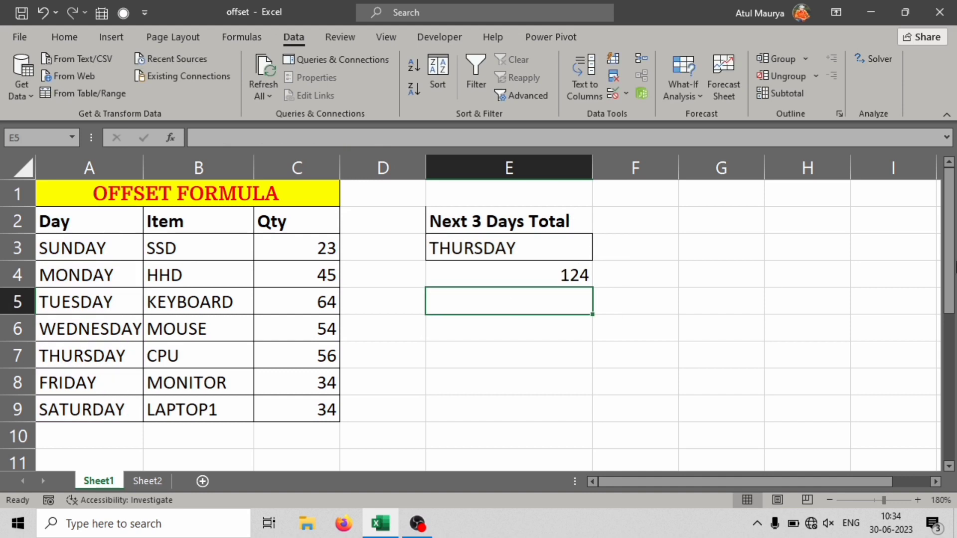
Step: Check the total in E4 against the sum of the THURSDAY to SATURDAY quantities in C7:C9
{"action": "left_click", "coordinate": [528, 279]}
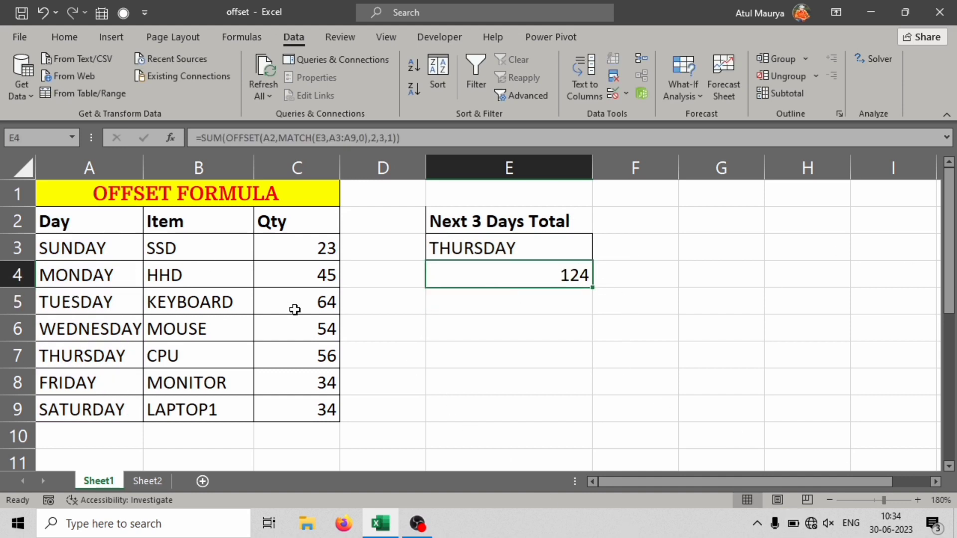
{"action": "left_click_drag", "start_coordinate": [293, 306], "coordinate": [304, 357]}
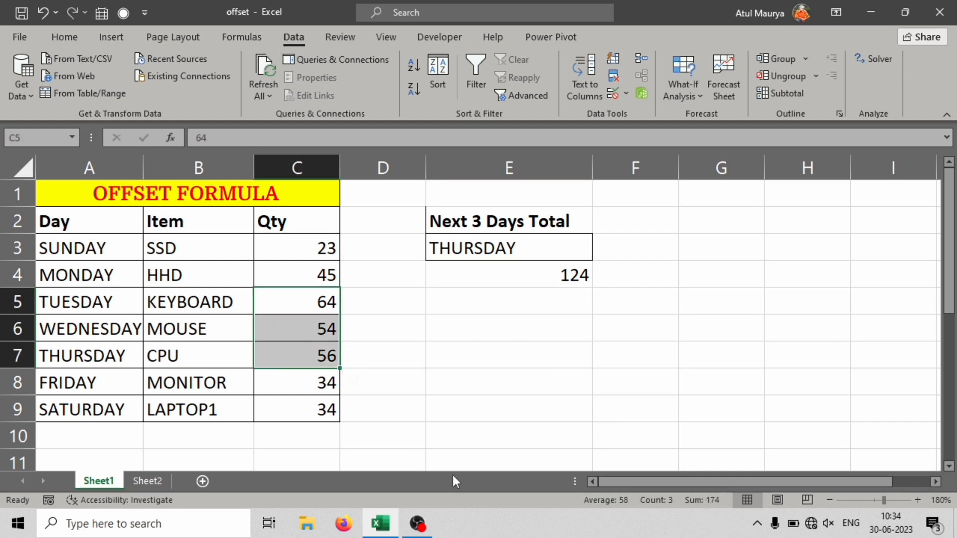
{"action": "left_click", "coordinate": [283, 329]}
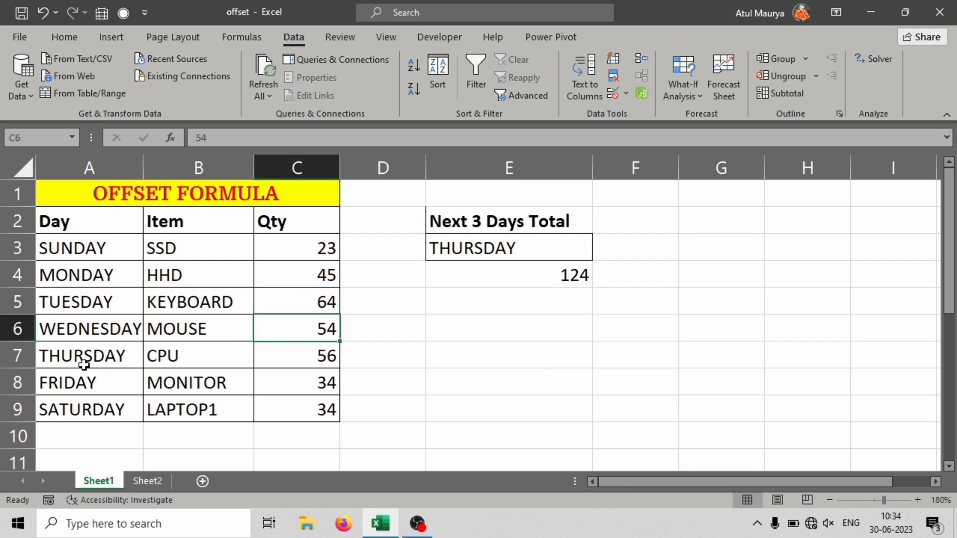
{"action": "left_click_drag", "start_coordinate": [304, 357], "coordinate": [316, 412]}
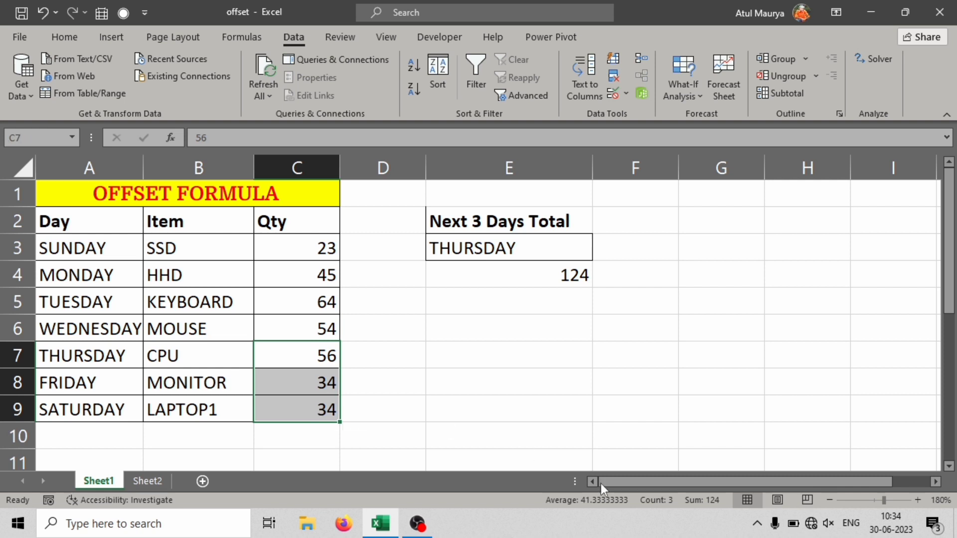
{"action": "left_click", "coordinate": [75, 358]}
{"action": "left_click_drag", "start_coordinate": [287, 355], "coordinate": [291, 411]}
{"action": "left_click", "coordinate": [561, 280]}
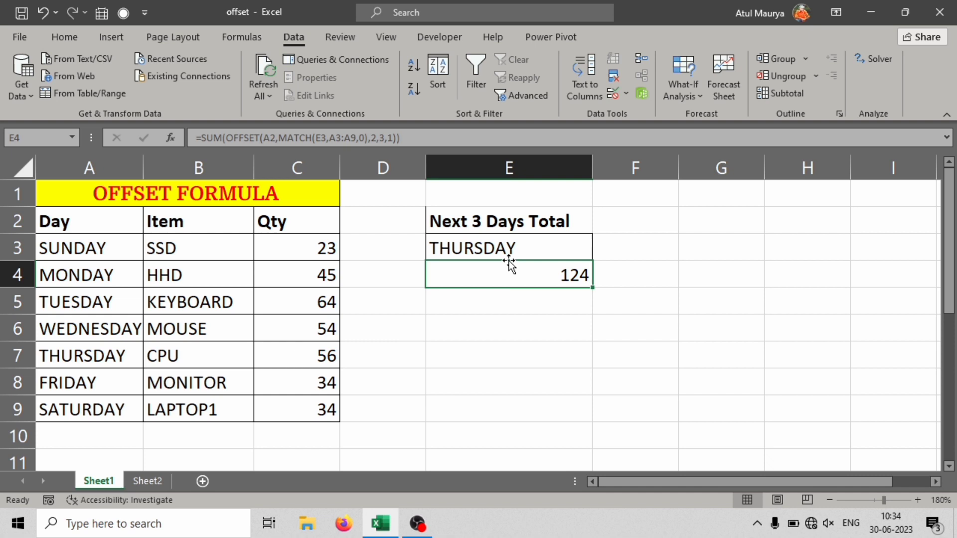
Step: Select the table's data rows in A3:C9
{"action": "left_click", "coordinate": [149, 275]}
{"action": "left_click_drag", "start_coordinate": [68, 246], "coordinate": [291, 411]}
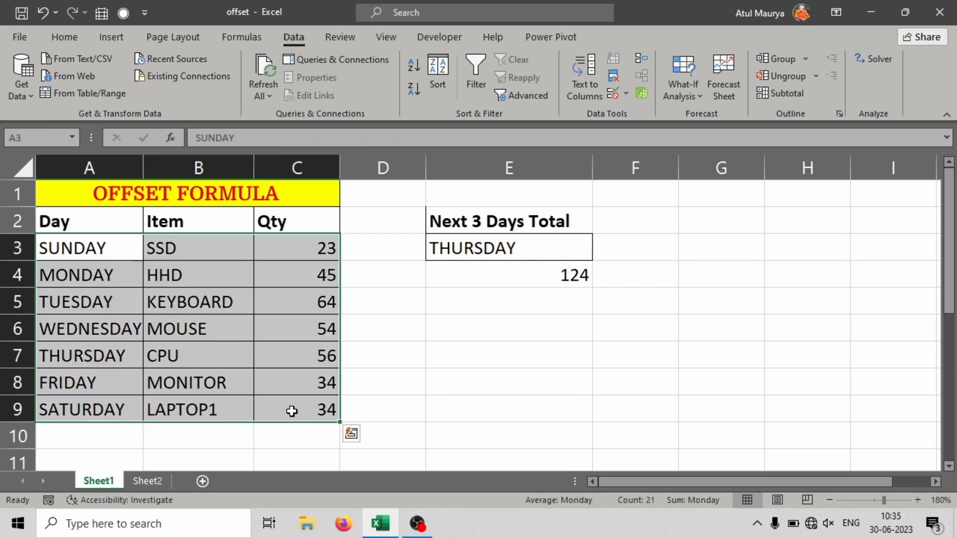